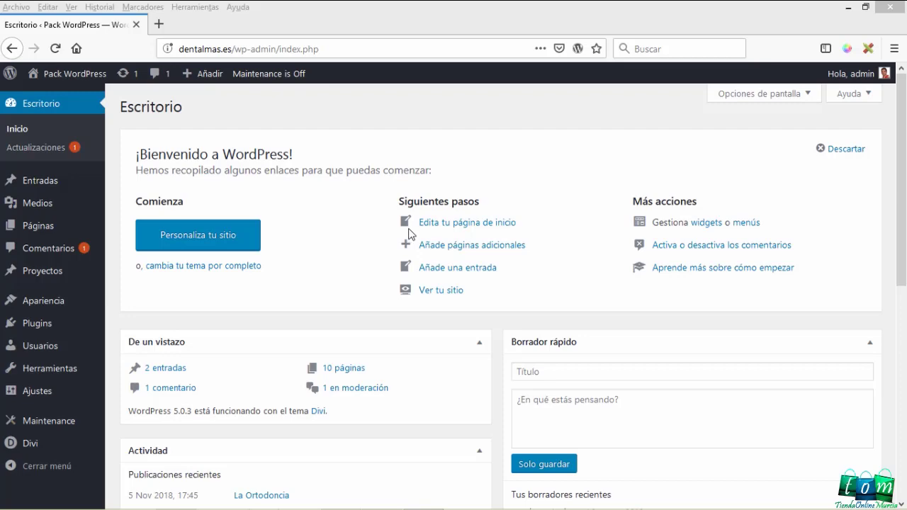
- Go to Plugins > Añadir nuevo and get ready to search for a plugin
mouse_move(19, 326)
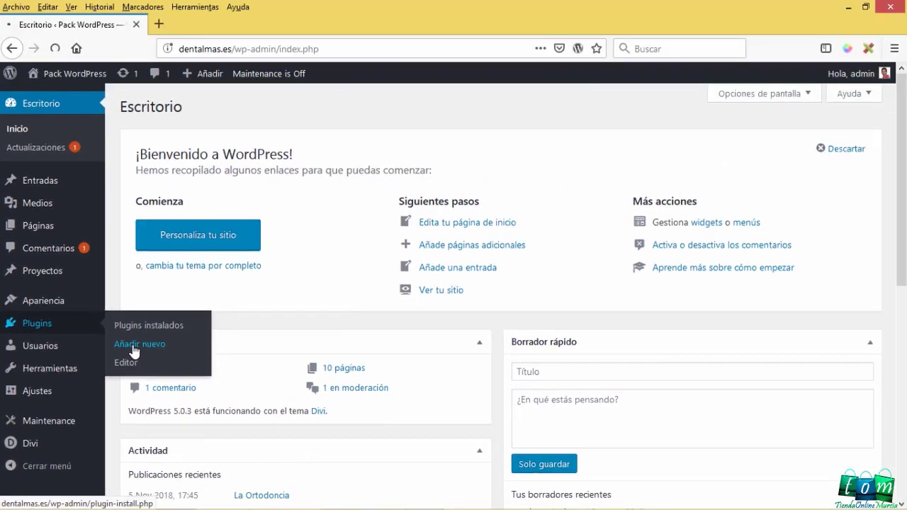
click(134, 347)
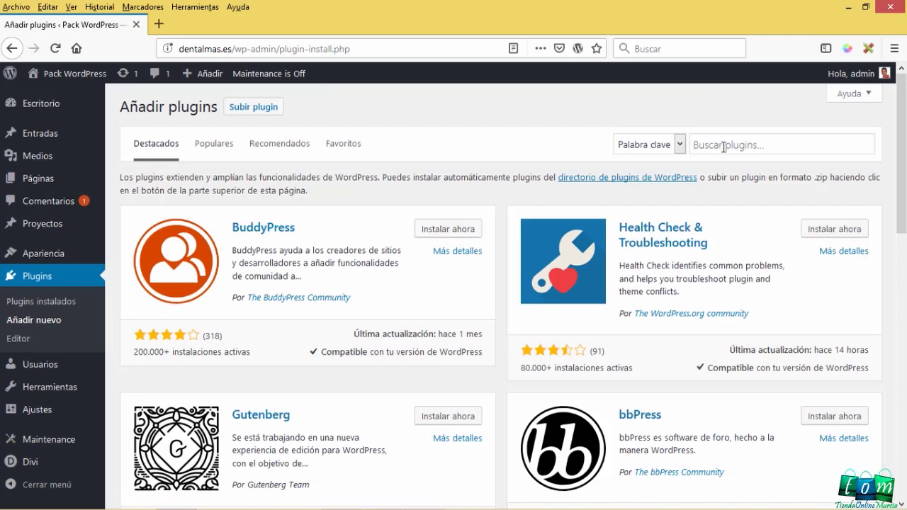
click(723, 147)
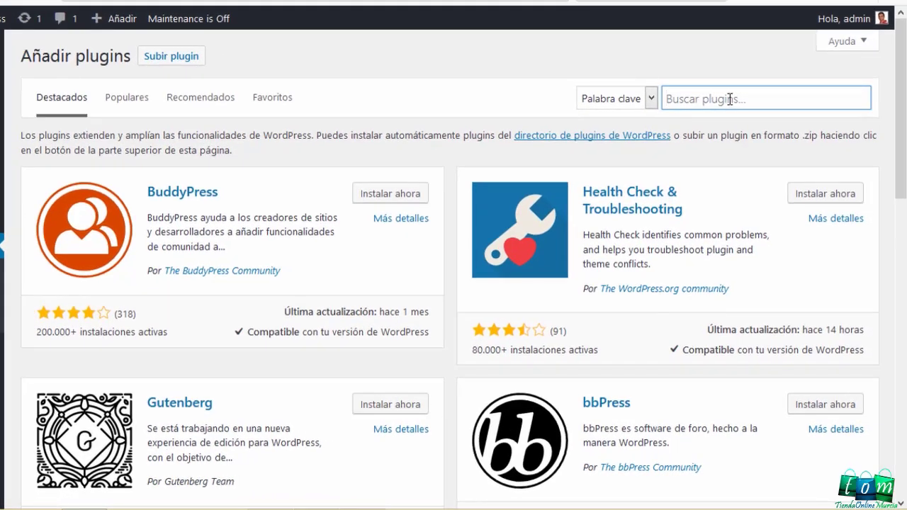
- Search the plugin directory for WOOCOMMERCE and browse the results
text(WOOCO)
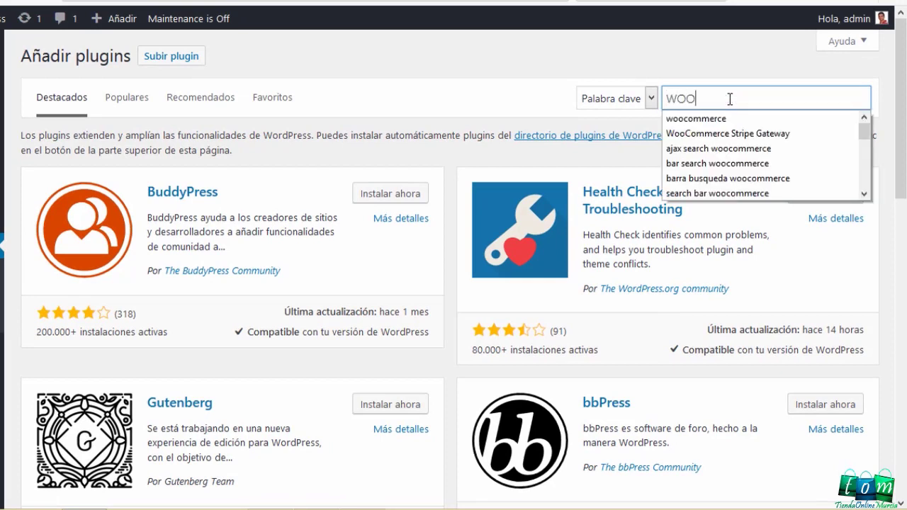
text(MMERCE)
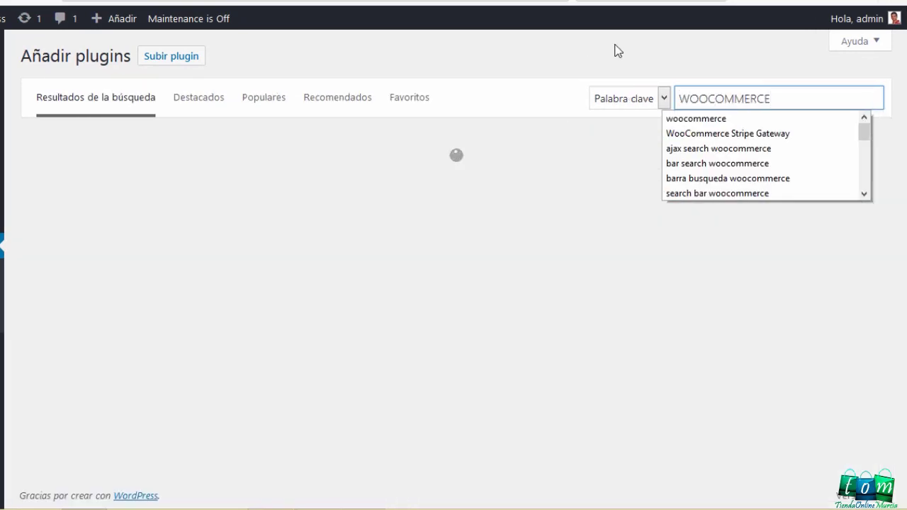
click(616, 48)
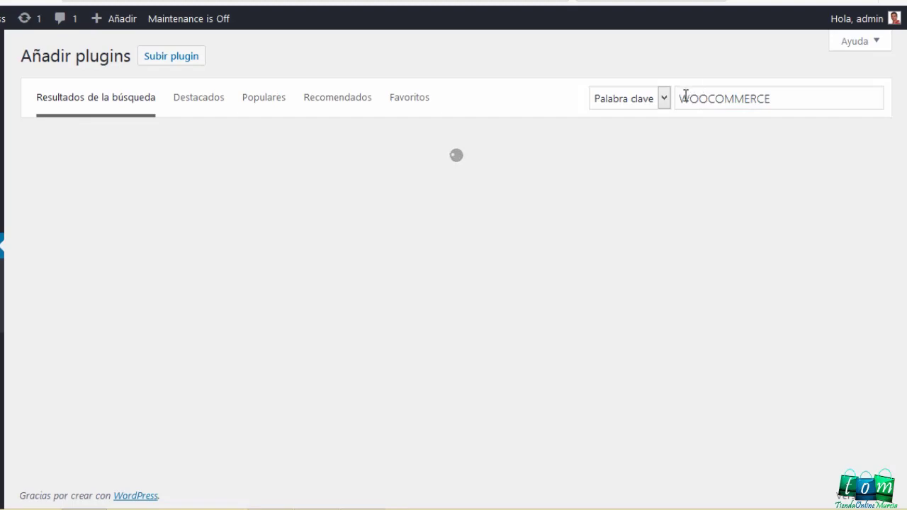
scroll(520, 399, down, 2)
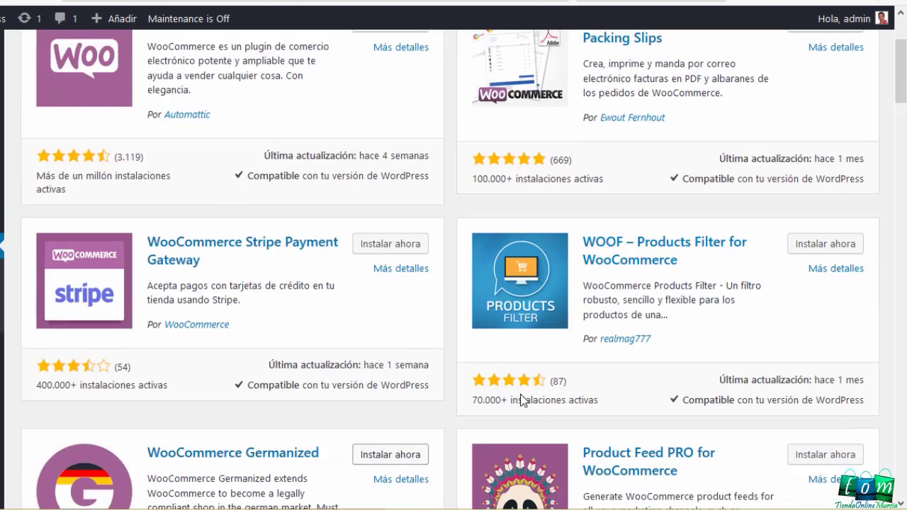
scroll(426, 401, up, 2)
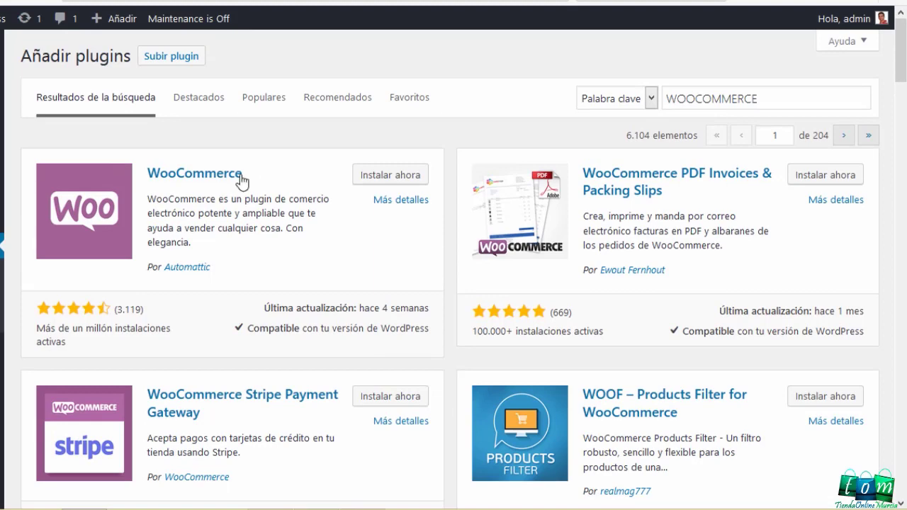
scroll(266, 212, down, 4)
scroll(309, 277, down, 4)
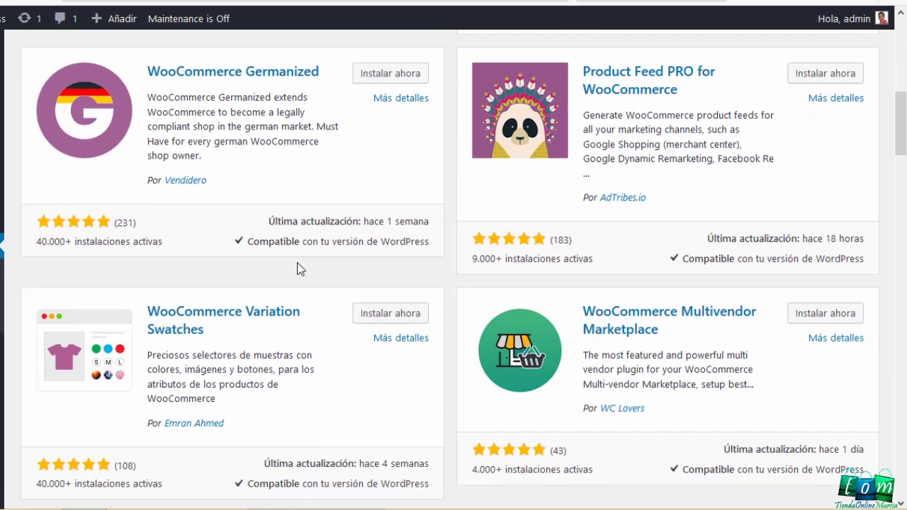
scroll(298, 268, up, 8)
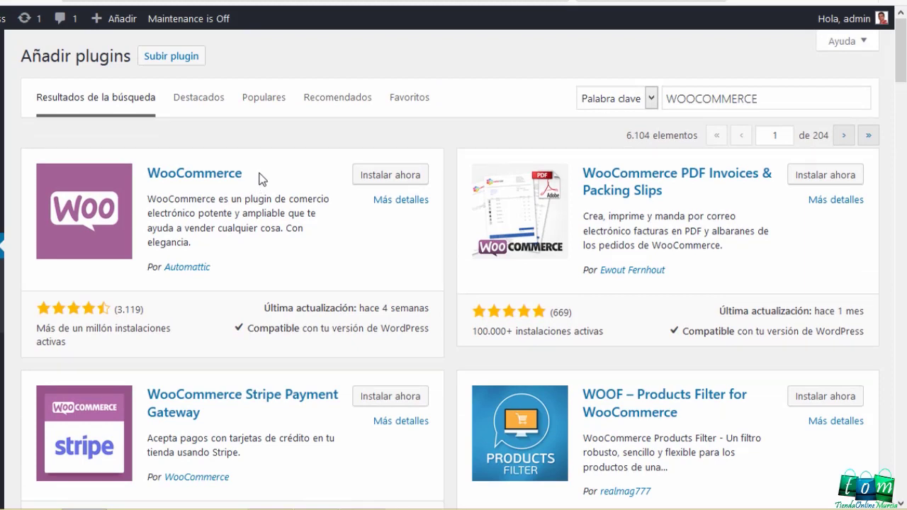
- Highlight the WooCommerce plugin name and the WOOCOMMERCE search term to confirm the top result
drag(256, 179, 152, 186)
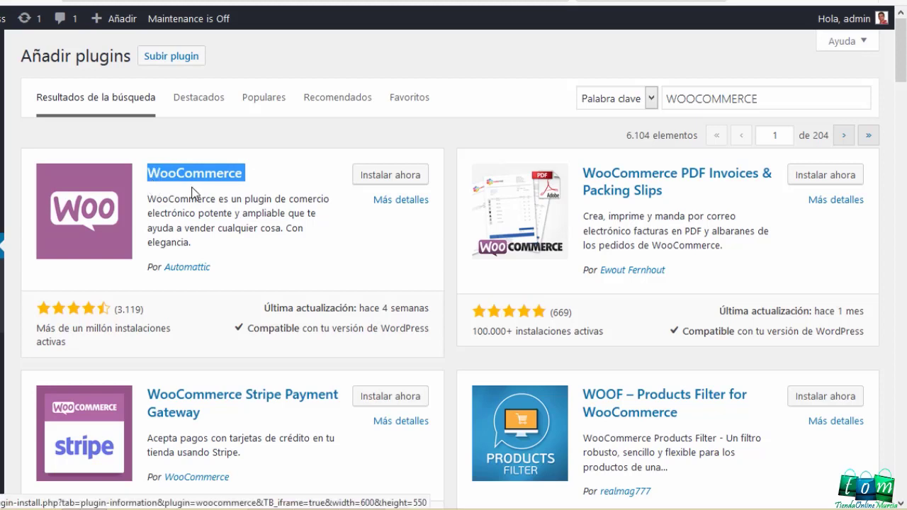
click(642, 128)
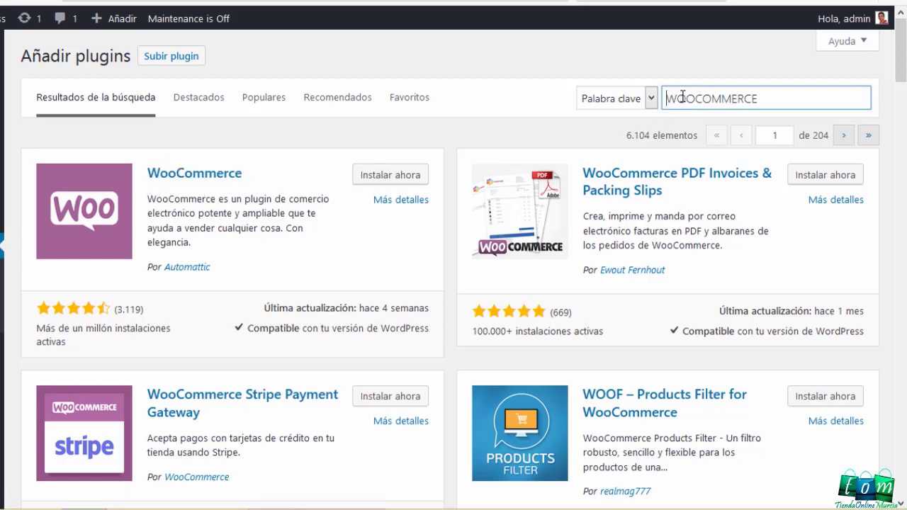
double_click(669, 98)
click(680, 104)
drag(675, 99, 753, 99)
click(712, 98)
double_click(682, 100)
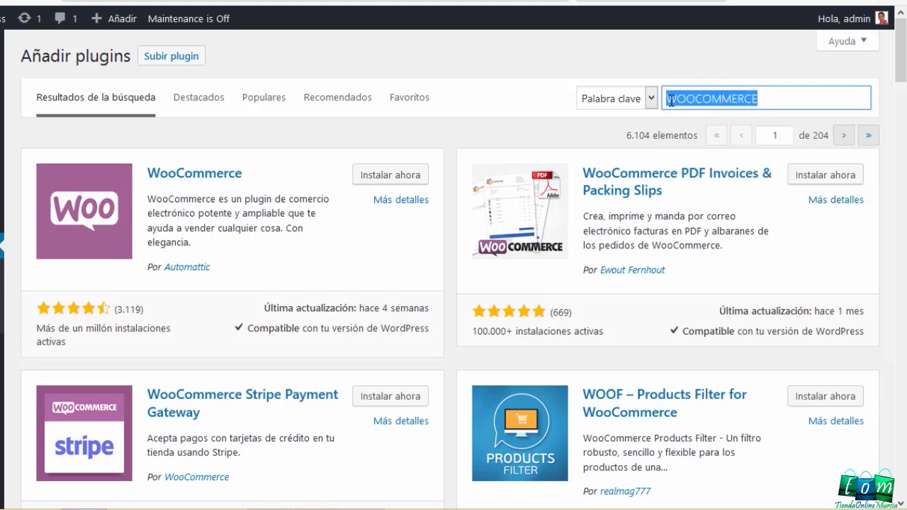
click(280, 146)
drag(254, 178, 147, 173)
click(225, 136)
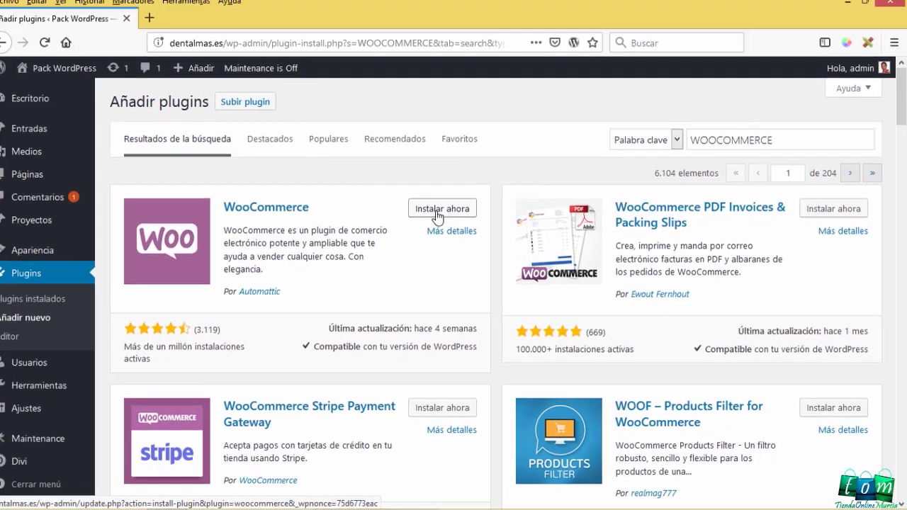
- Install WooCommerce by Automattic and activate it to launch its setup wizard
click(386, 181)
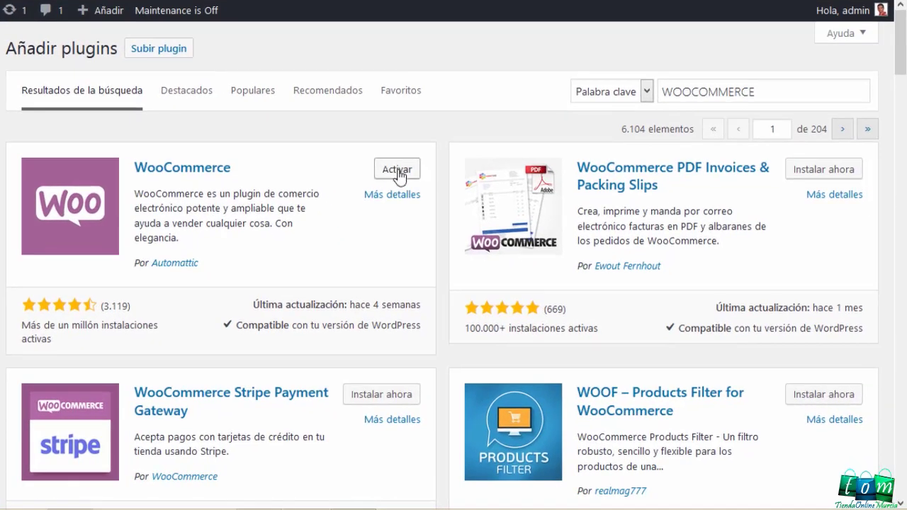
click(397, 174)
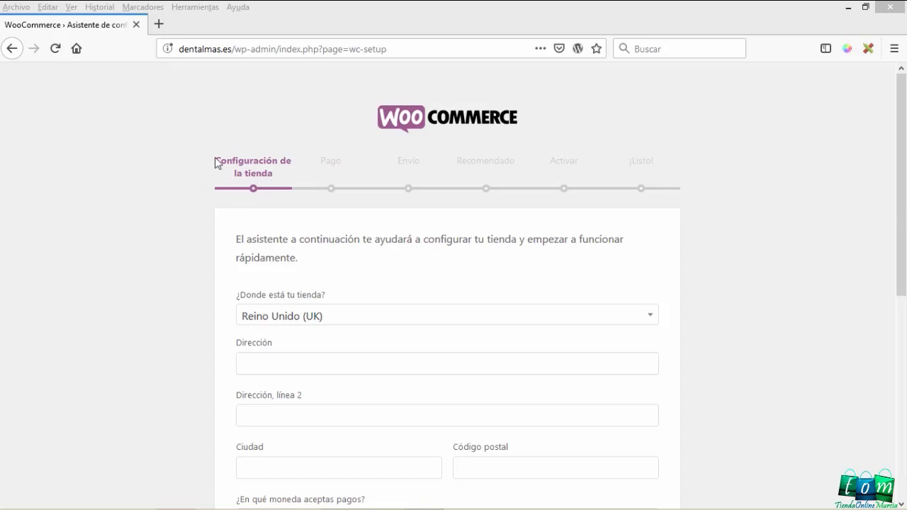
- Set the store location to España, filtering the country list with 'esp'
drag(216, 163, 281, 176)
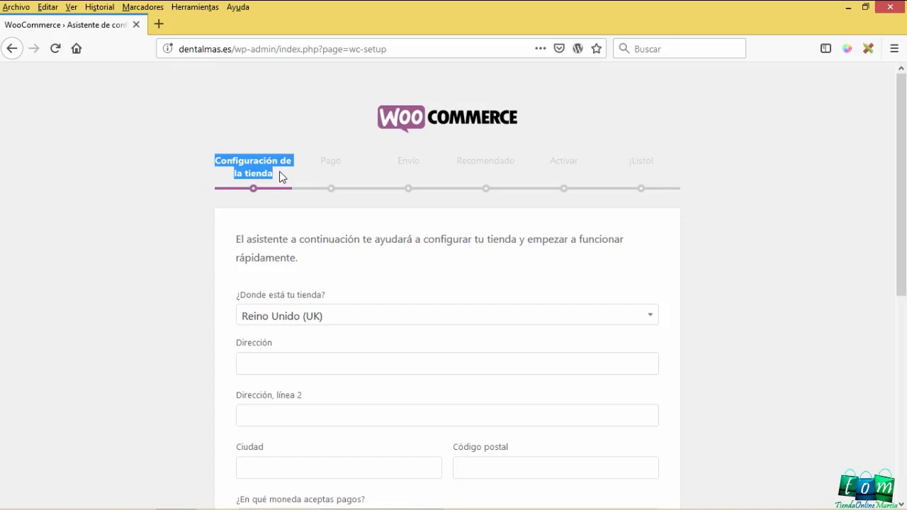
click(193, 283)
scroll(283, 265, down, 2)
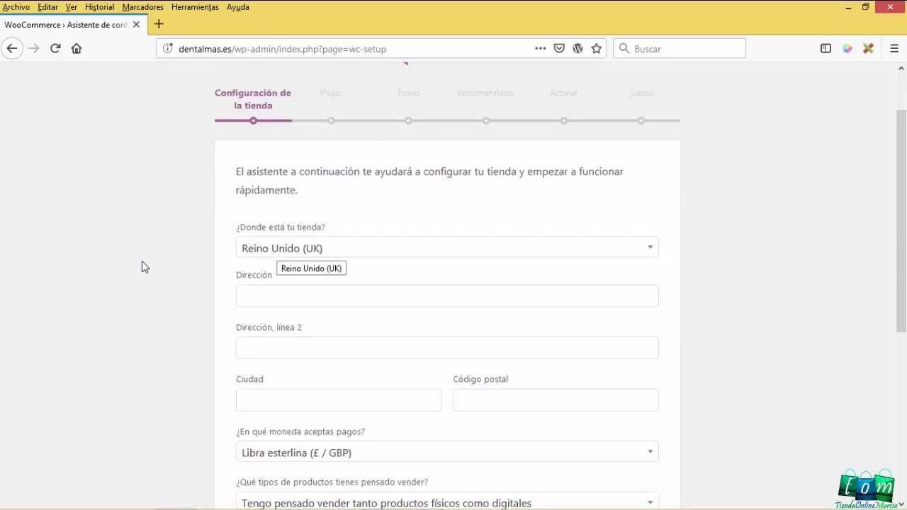
click(271, 250)
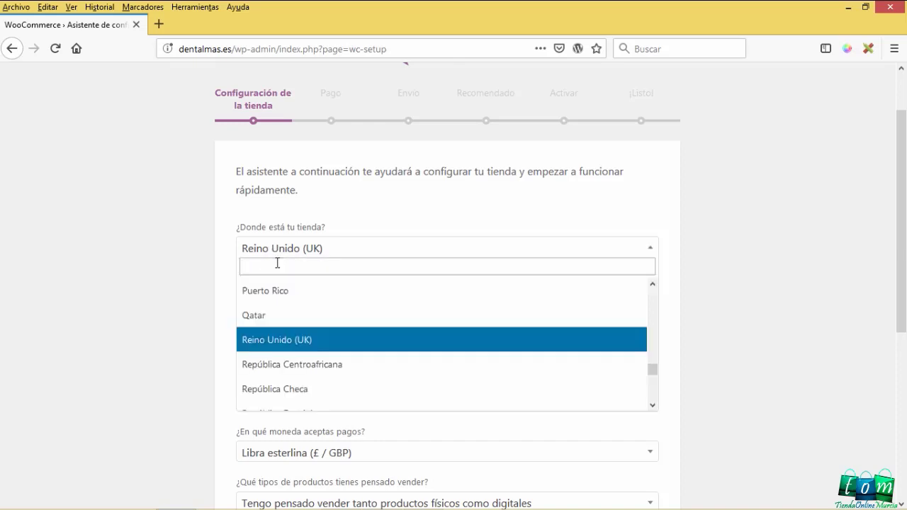
text(esp)
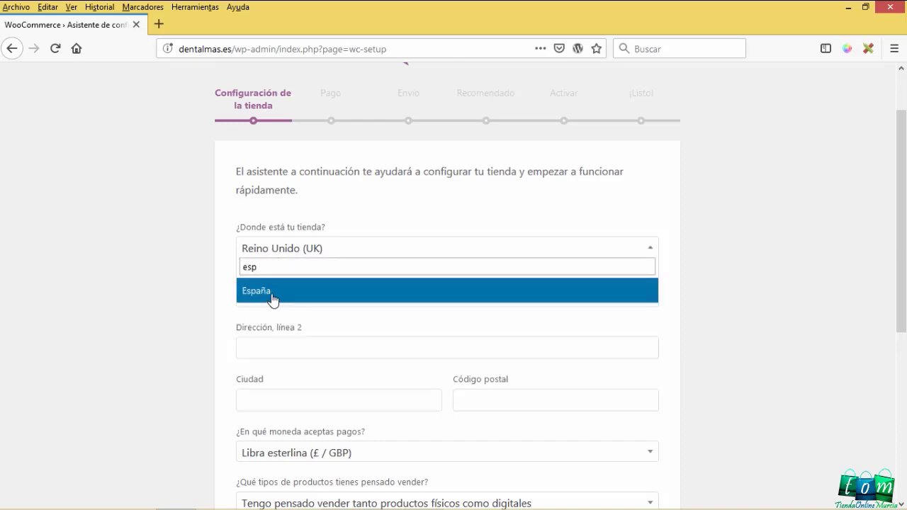
click(274, 299)
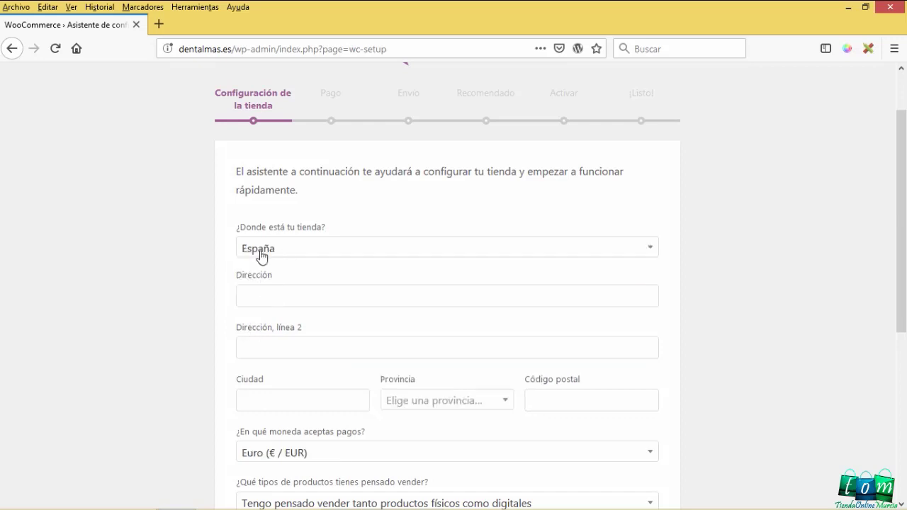
- Check that the currency became Euro (€ / EUR), then go to the street address field
scroll(201, 302, down, 1)
scroll(200, 302, down, 2)
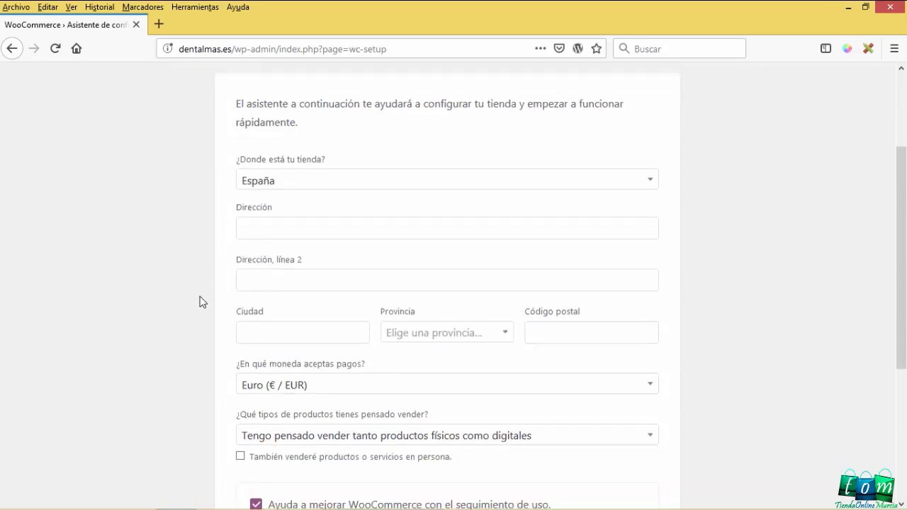
scroll(200, 302, down, 4)
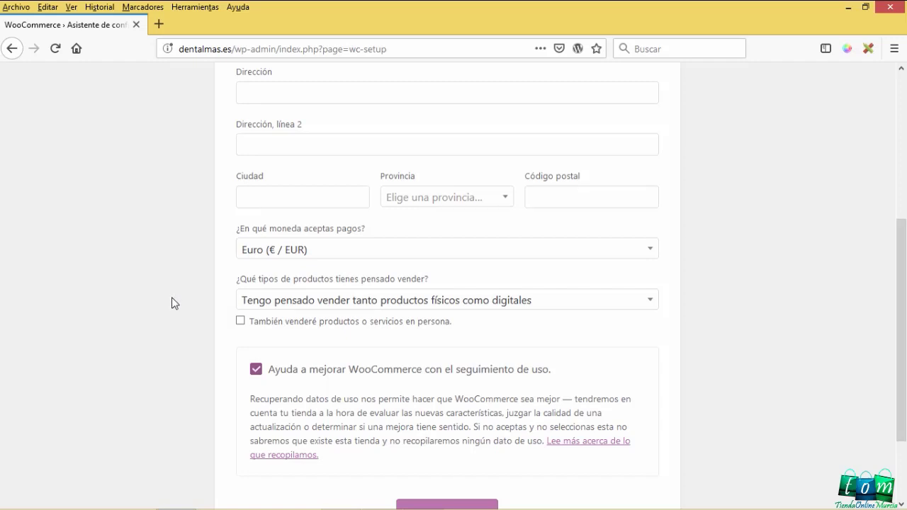
scroll(174, 302, up, 5)
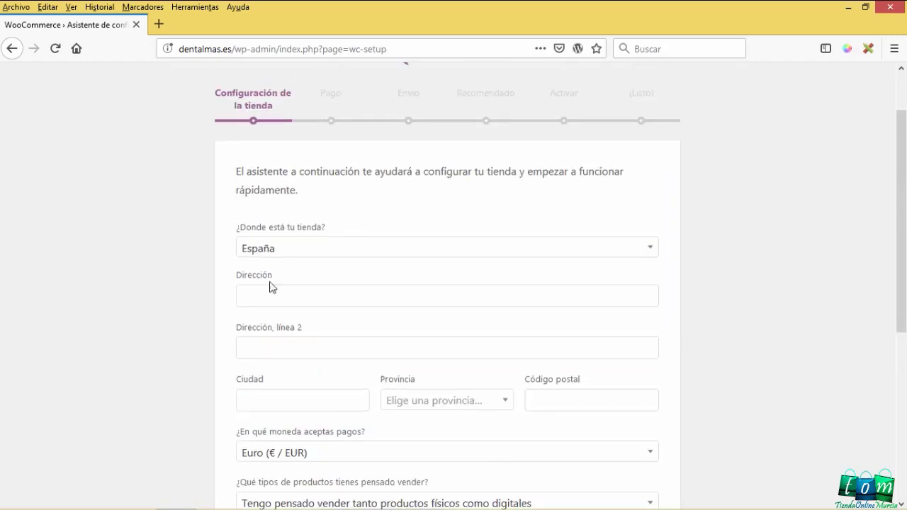
click(272, 291)
scroll(176, 354, down, 2)
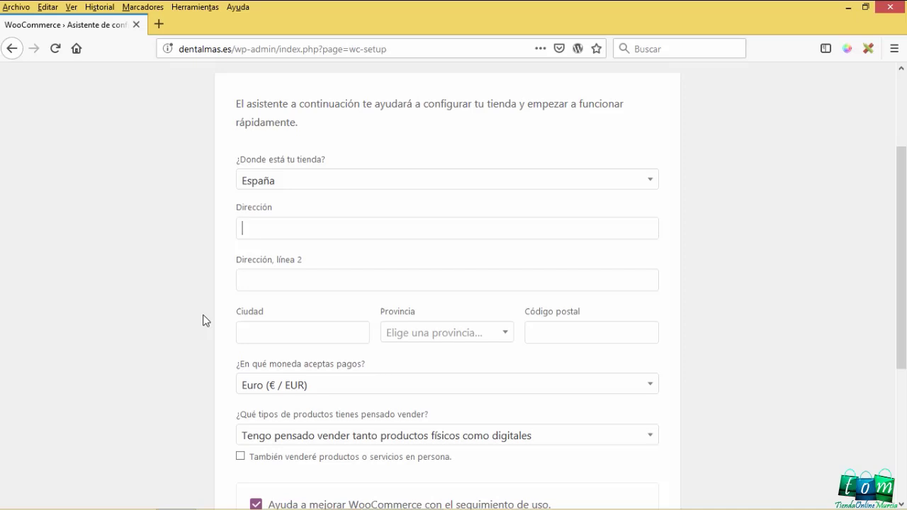
- Enter the store's street address and the city Murcia
text(Av. de los Pinos, 7)
click(253, 228)
text(.)
click(268, 329)
text(Murcia)
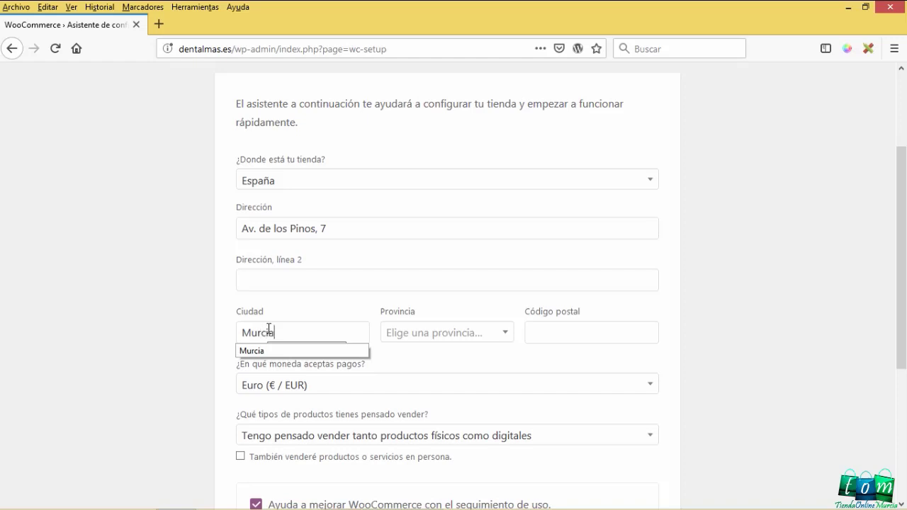
- Choose Murcia as the province and fill in the store's postal code
click(431, 338)
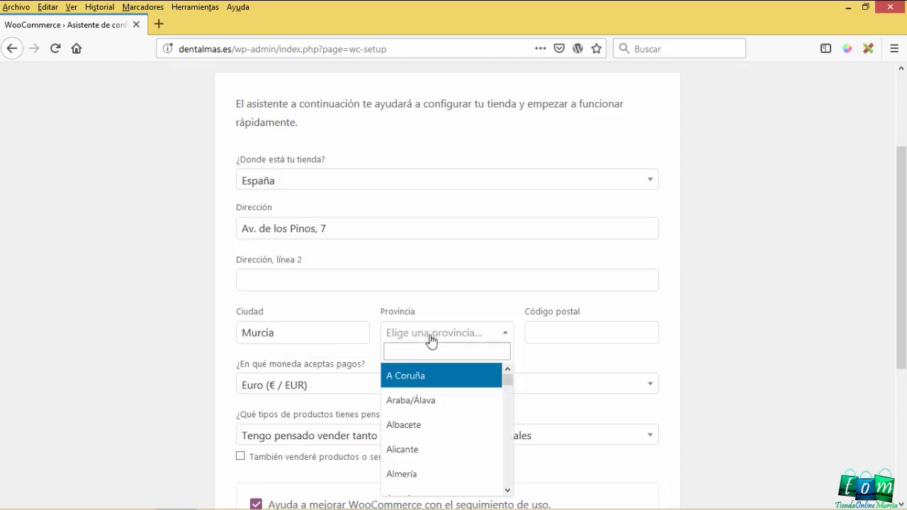
scroll(417, 419, down, 6)
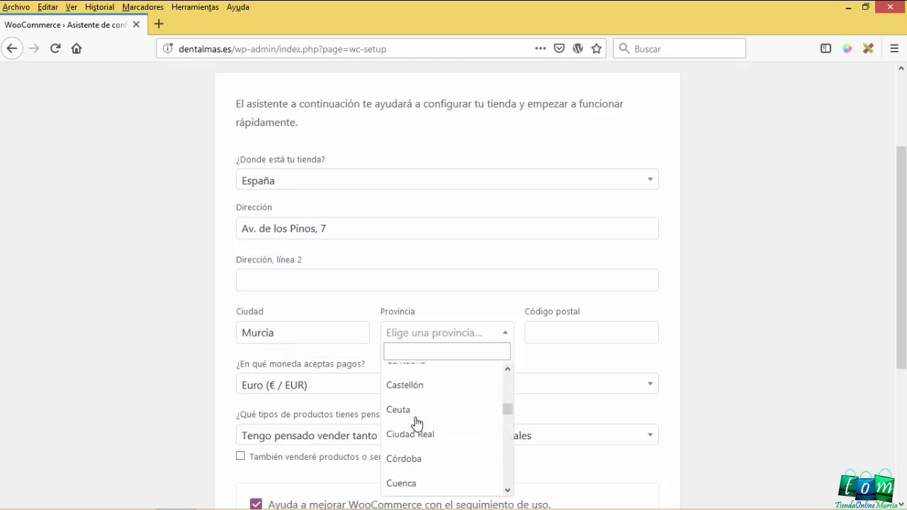
scroll(417, 423, down, 7)
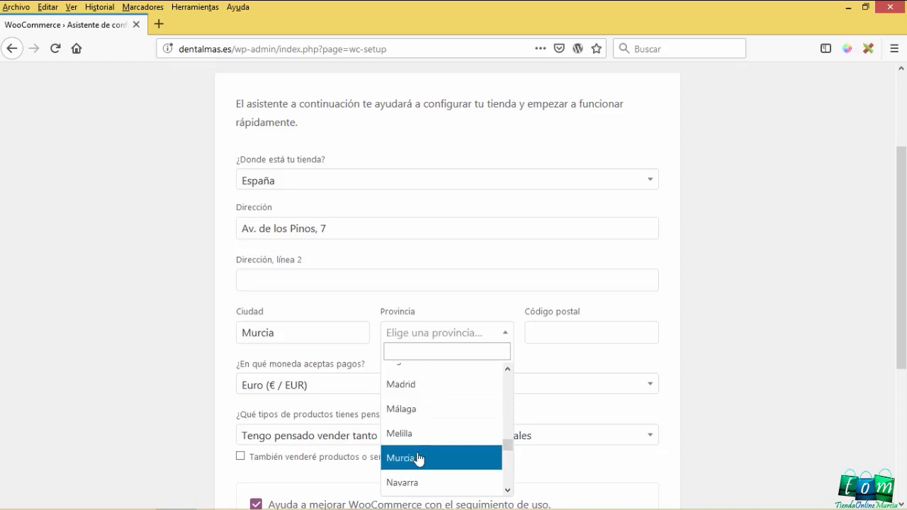
click(418, 459)
click(554, 329)
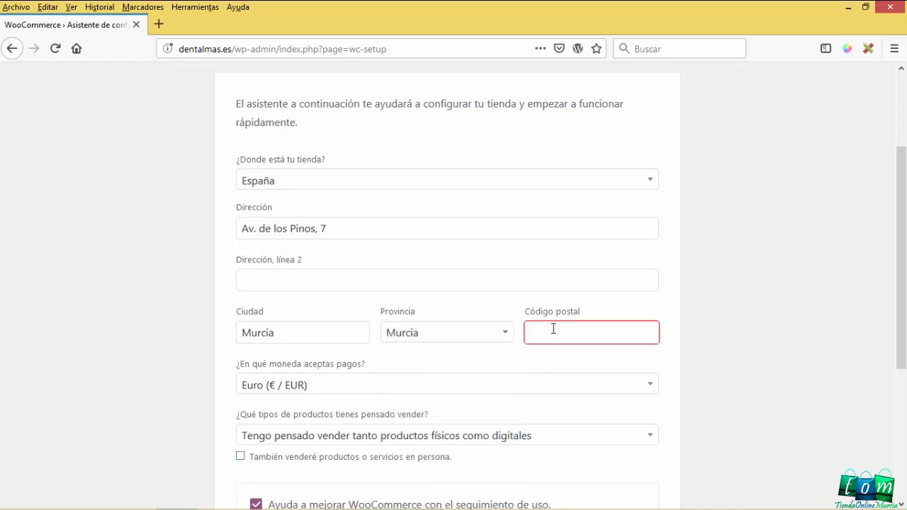
text(30010)
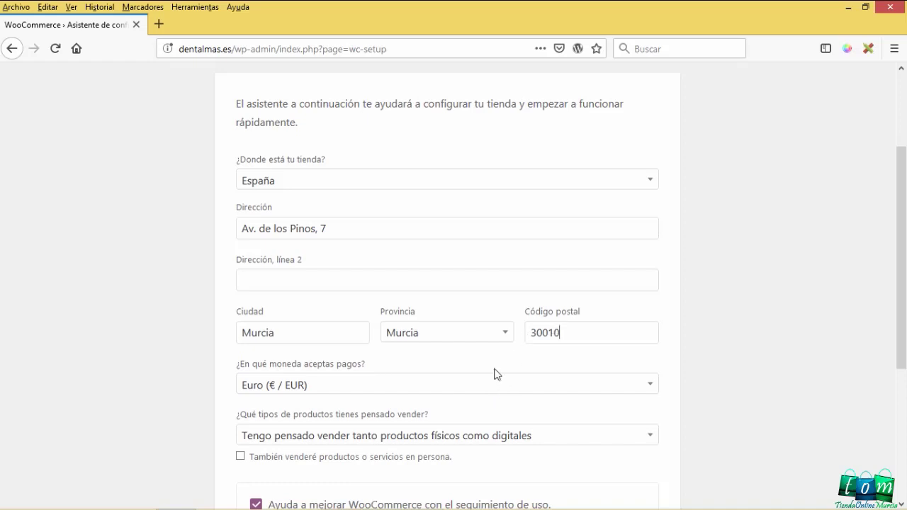
scroll(318, 340, down, 4)
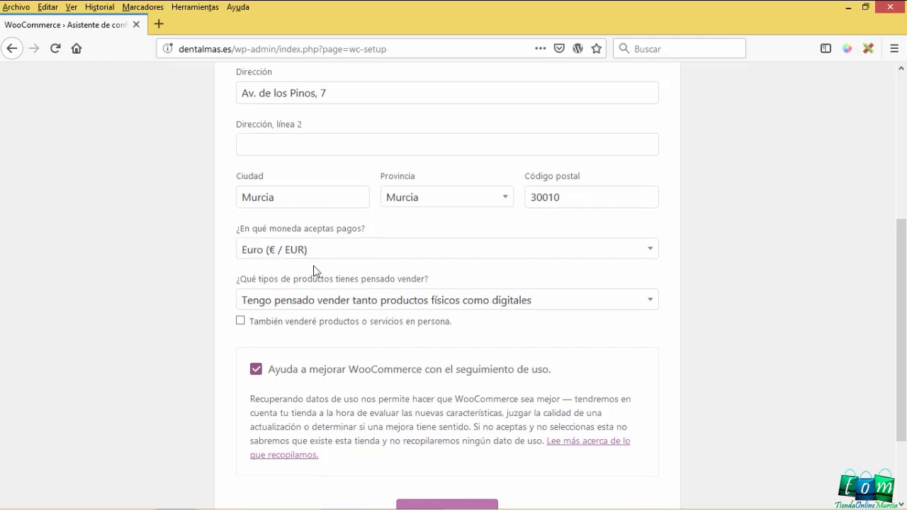
scroll(314, 269, up, 5)
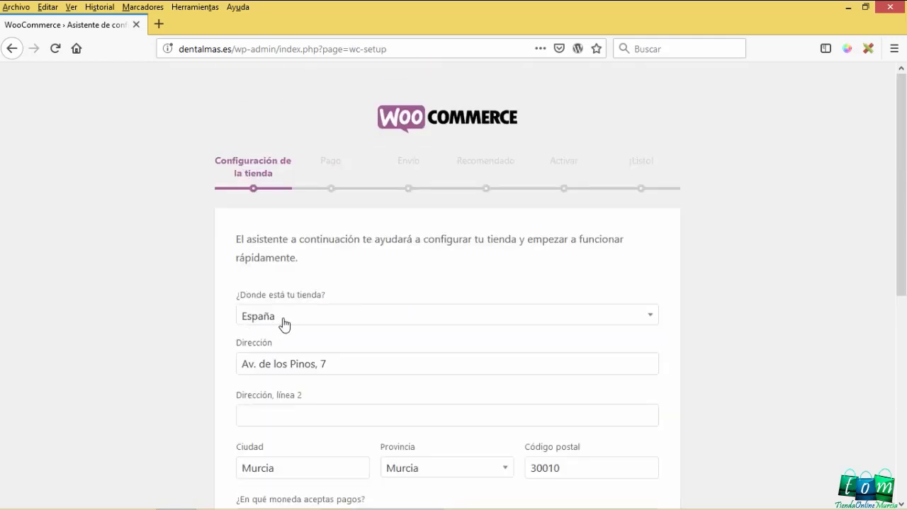
- Keep 'tanto productos físicos como digitales' as the product types to sell
scroll(284, 324, down, 1)
scroll(283, 324, down, 6)
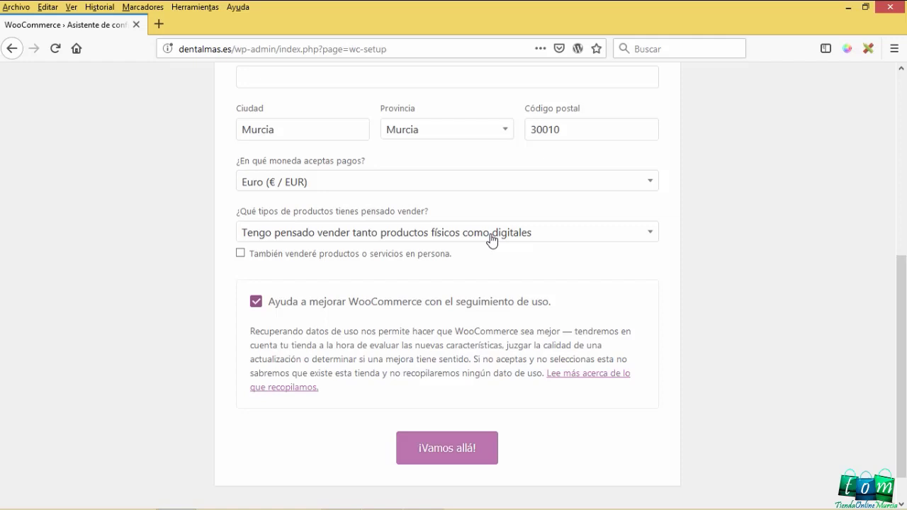
click(435, 237)
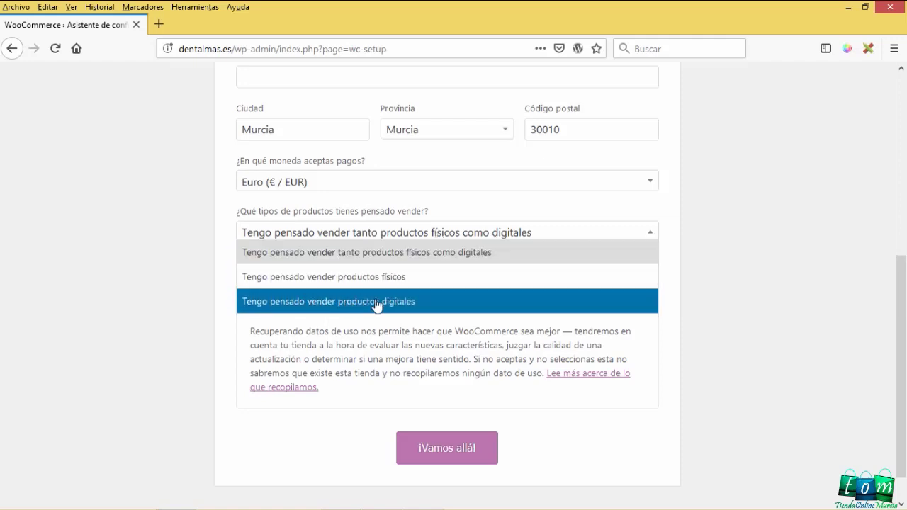
click(339, 254)
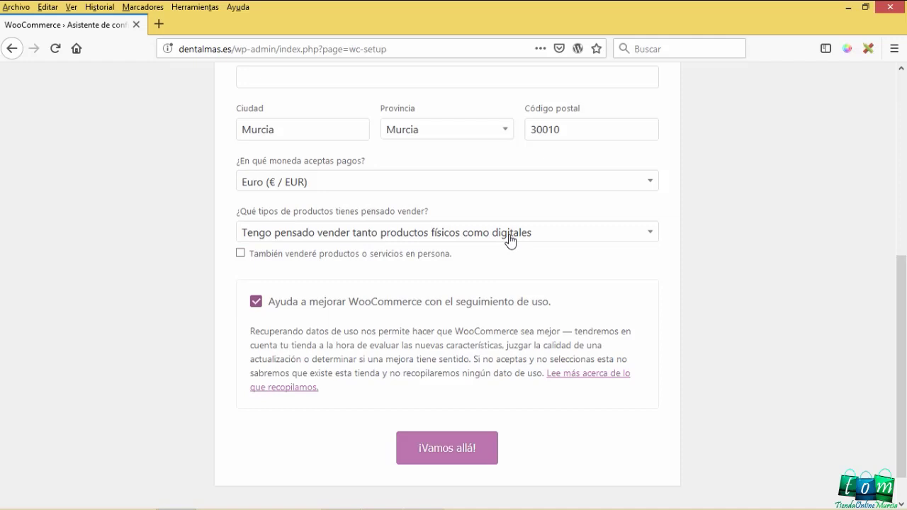
- Uncheck 'Ayuda a mejorar WooCommerce con el seguimiento de uso'
scroll(378, 343, down, 1)
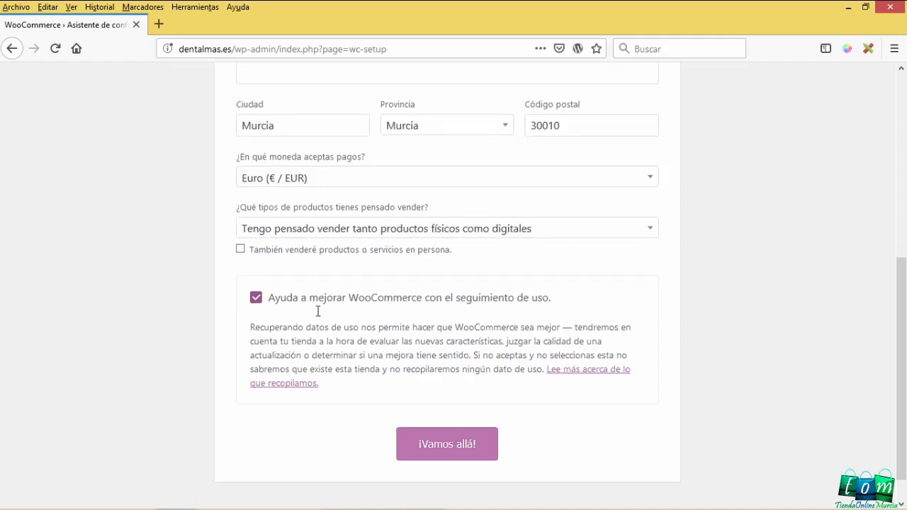
drag(271, 273, 556, 276)
click(474, 301)
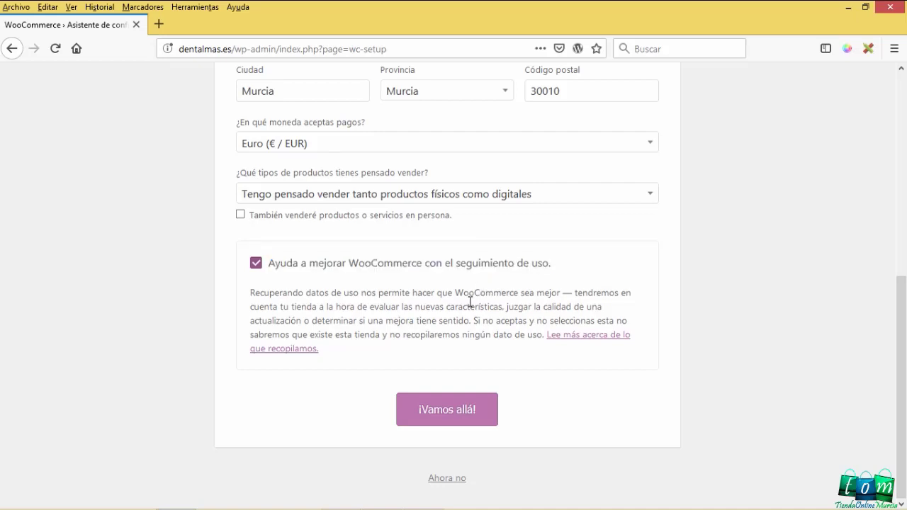
click(256, 263)
scroll(190, 292, up, 3)
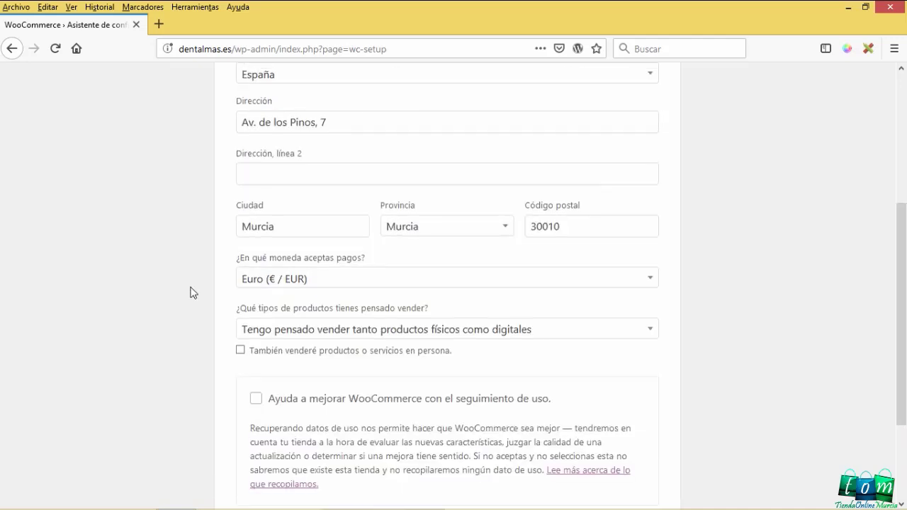
scroll(191, 292, up, 3)
scroll(191, 291, down, 6)
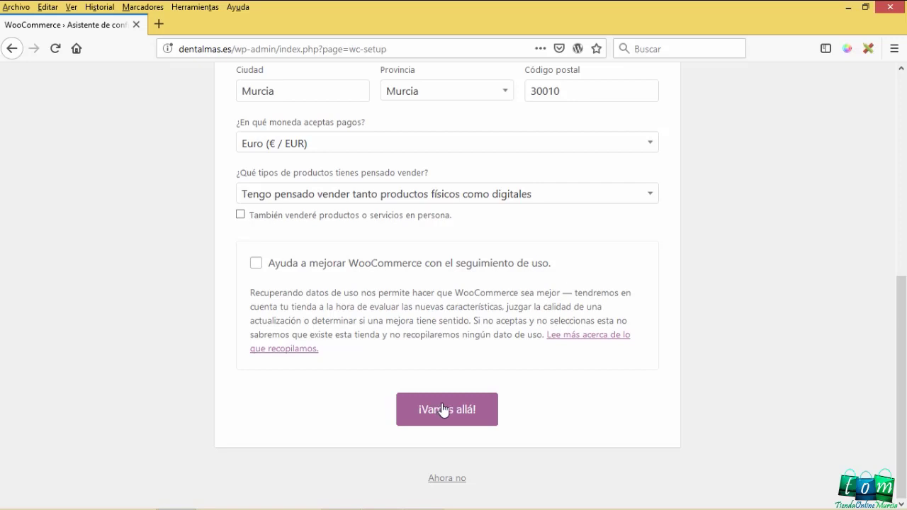
- Submit the store details with '¡Vamos allá!' to reach the Pago step
click(443, 410)
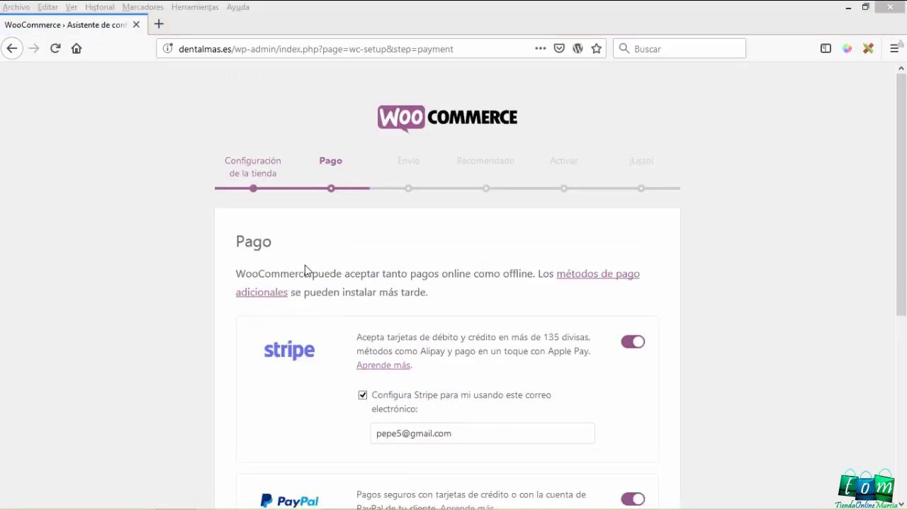
drag(320, 165, 333, 159)
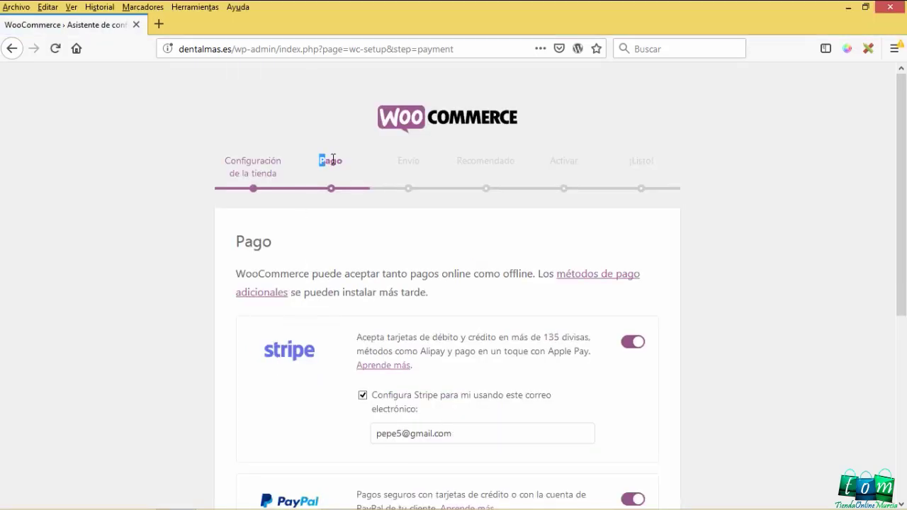
click(170, 290)
- Review the Stripe and PayPal options, then switch to the wordpress.org plugin results in Chrome
scroll(172, 289, down, 3)
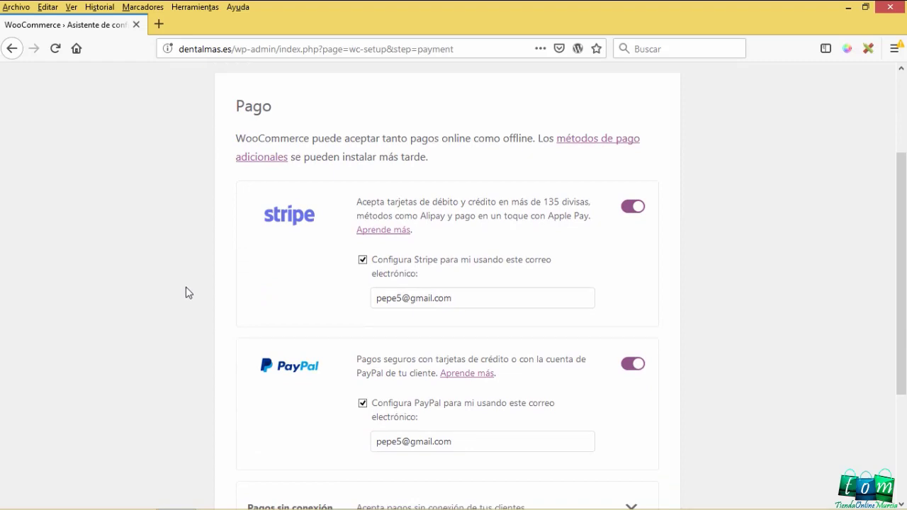
scroll(286, 292, down, 1)
scroll(295, 275, up, 1)
scroll(280, 228, down, 3)
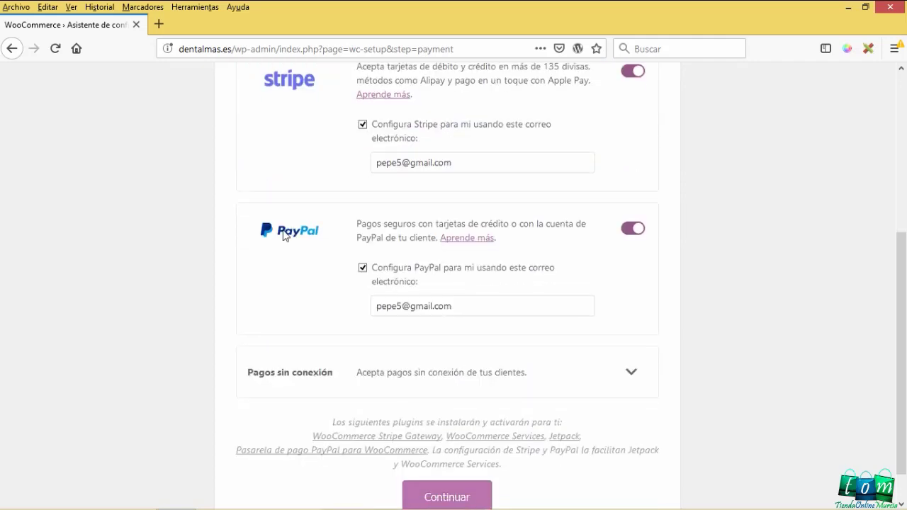
scroll(284, 234, down, 1)
scroll(284, 234, up, 3)
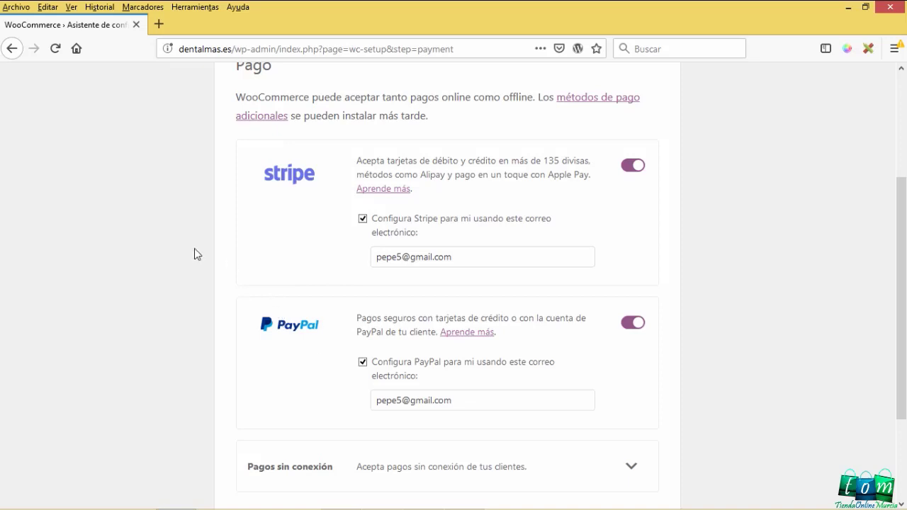
scroll(283, 253, up, 2)
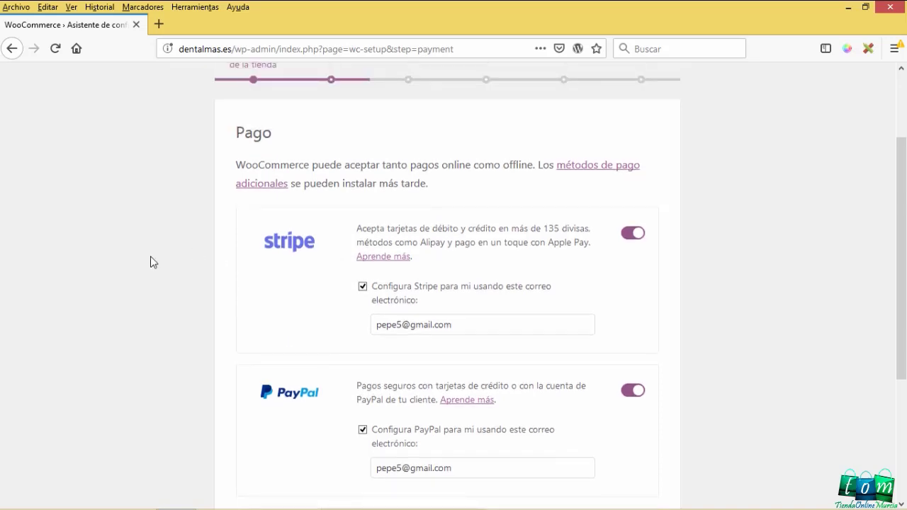
mouse_move(214, 505)
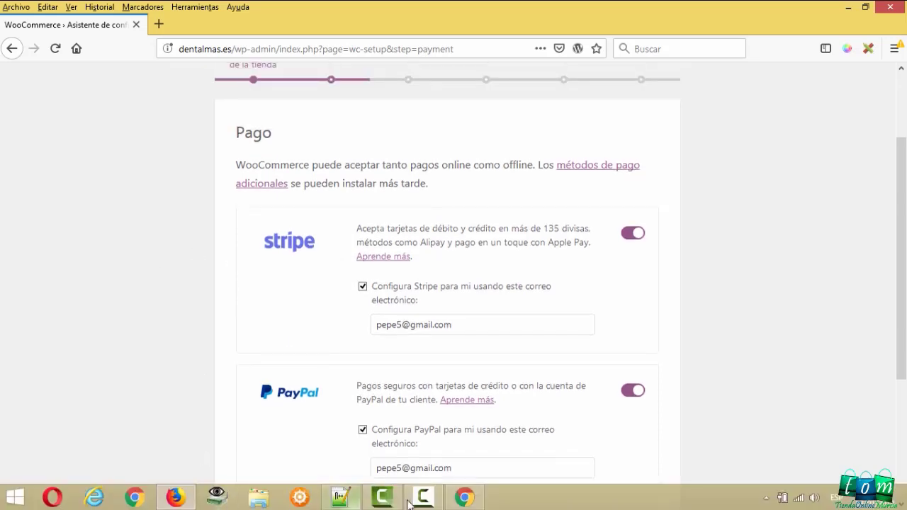
click(464, 503)
- Look over the WooCommerce Stripe and PayPal gateway plugins, then return to the Firefox setup wizard
scroll(117, 282, down, 2)
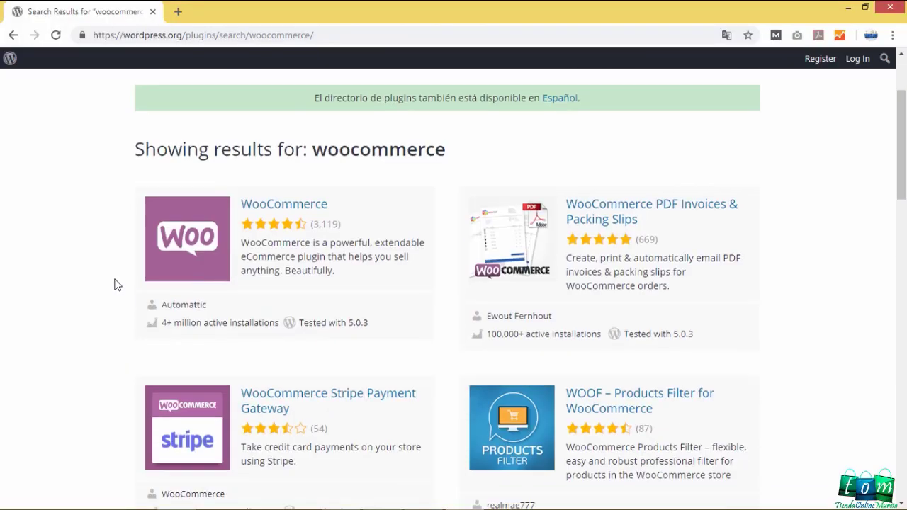
scroll(71, 280, down, 2)
scroll(103, 269, down, 1)
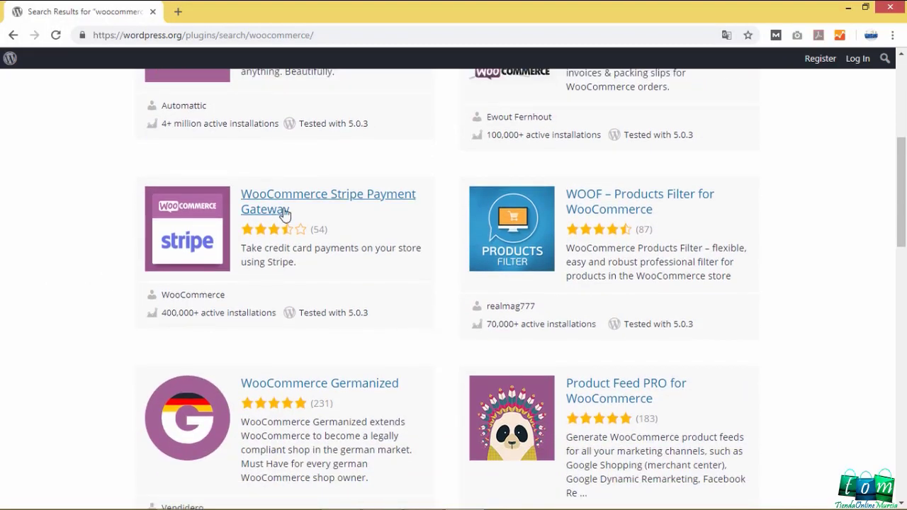
drag(305, 212, 242, 200)
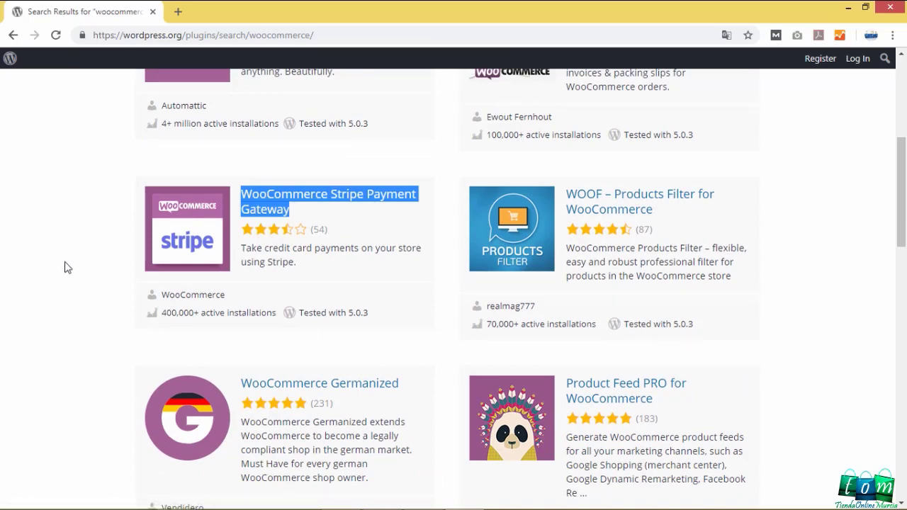
scroll(67, 265, down, 8)
scroll(118, 258, down, 3)
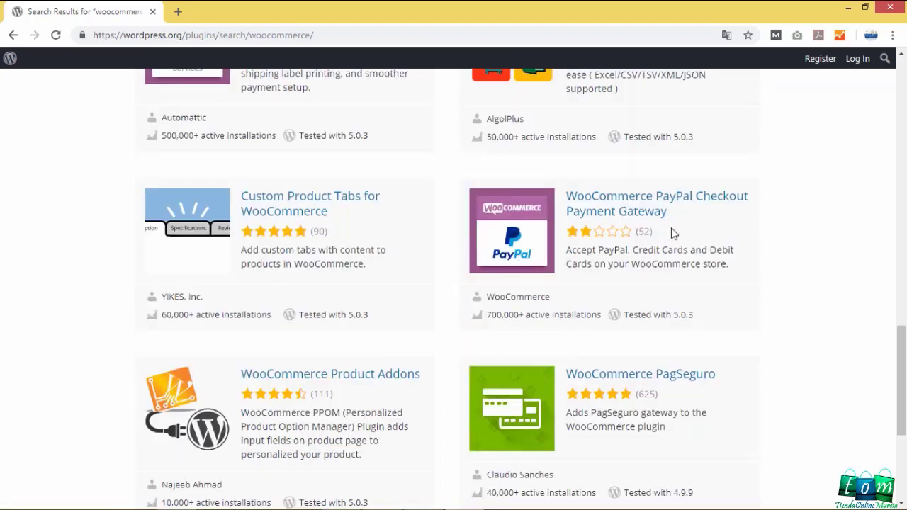
drag(669, 214, 571, 201)
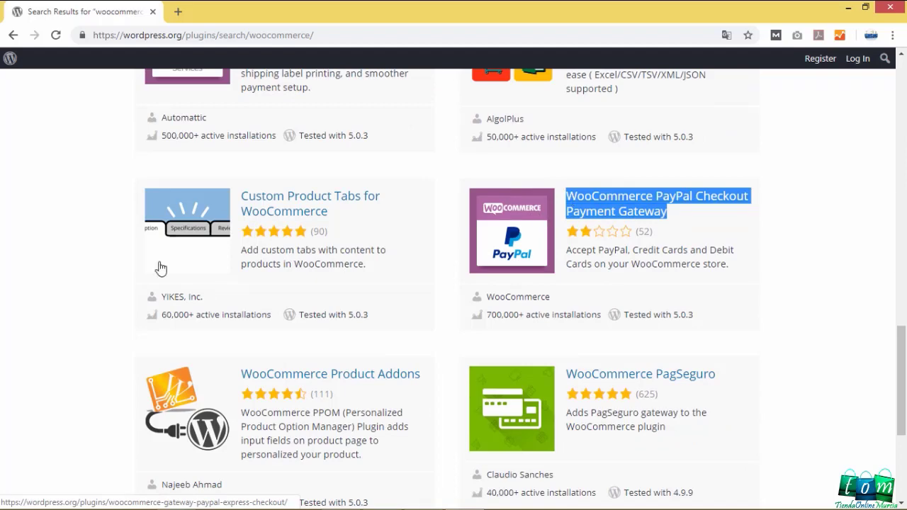
scroll(76, 265, up, 3)
scroll(78, 269, up, 8)
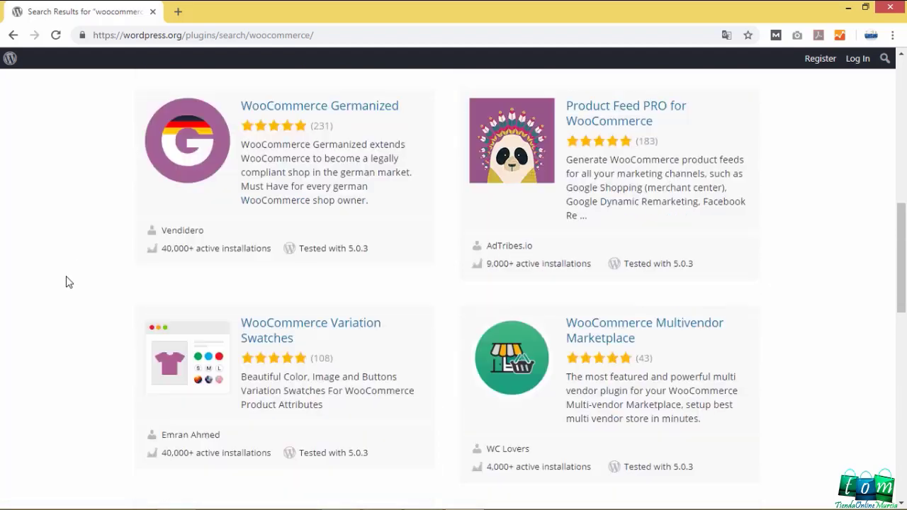
scroll(81, 291, up, 5)
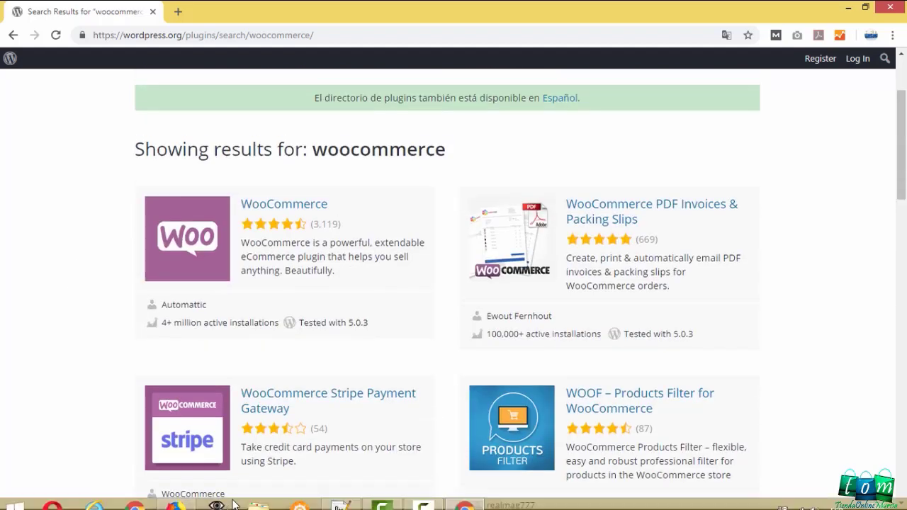
click(175, 499)
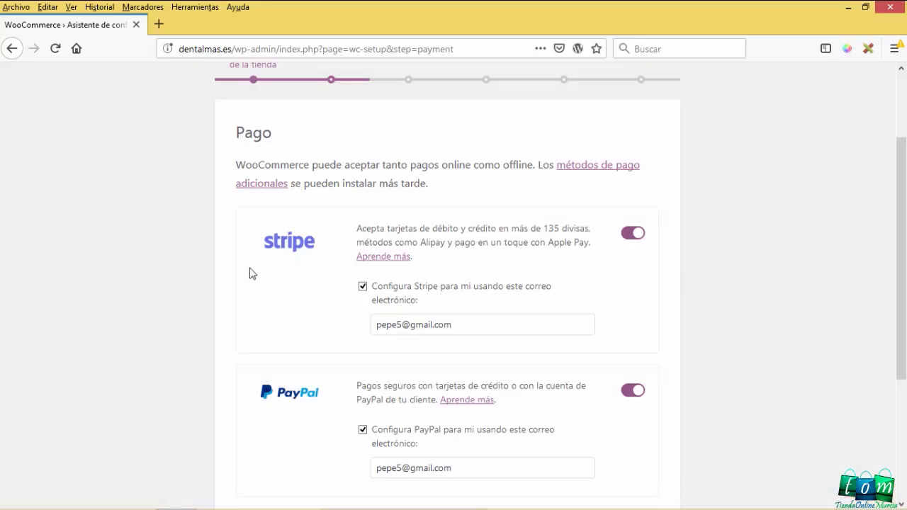
- Switch off Stripe and uncheck 'Configura PayPal para mi usando este correo electrónico'
click(633, 234)
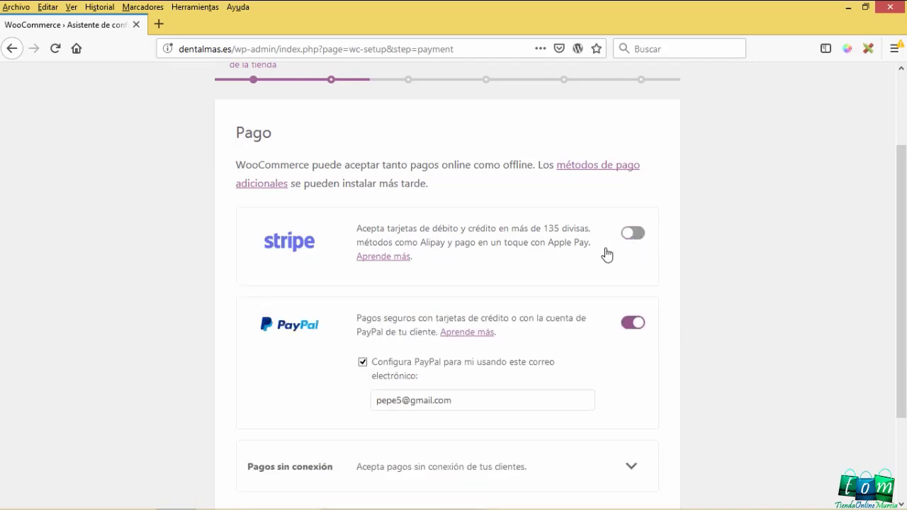
scroll(340, 319, down, 2)
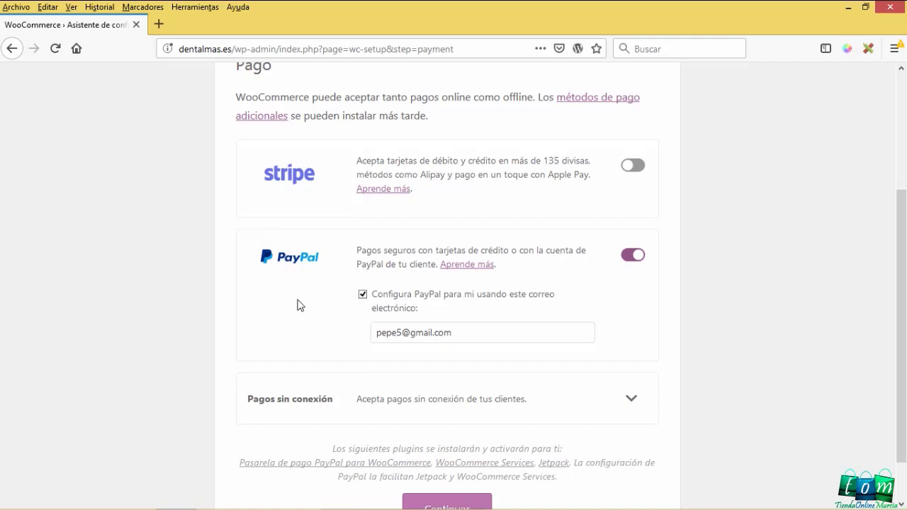
key(Tab)
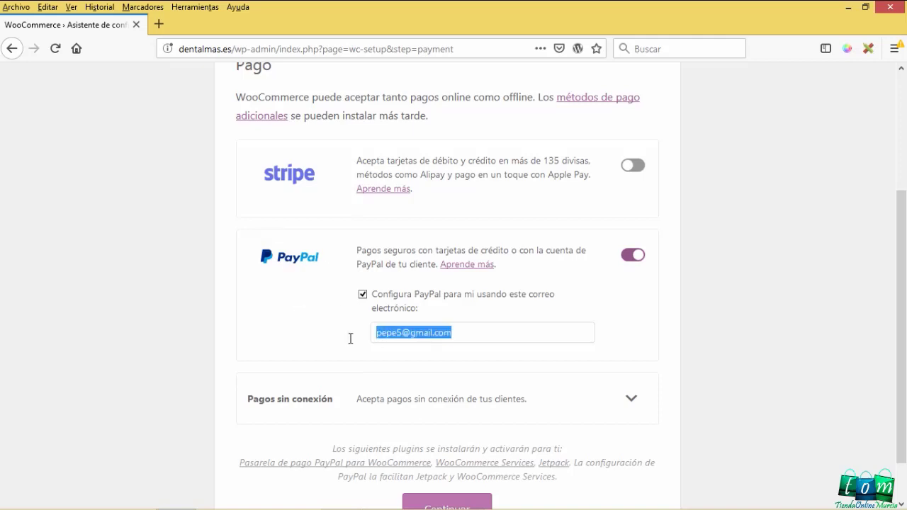
click(455, 331)
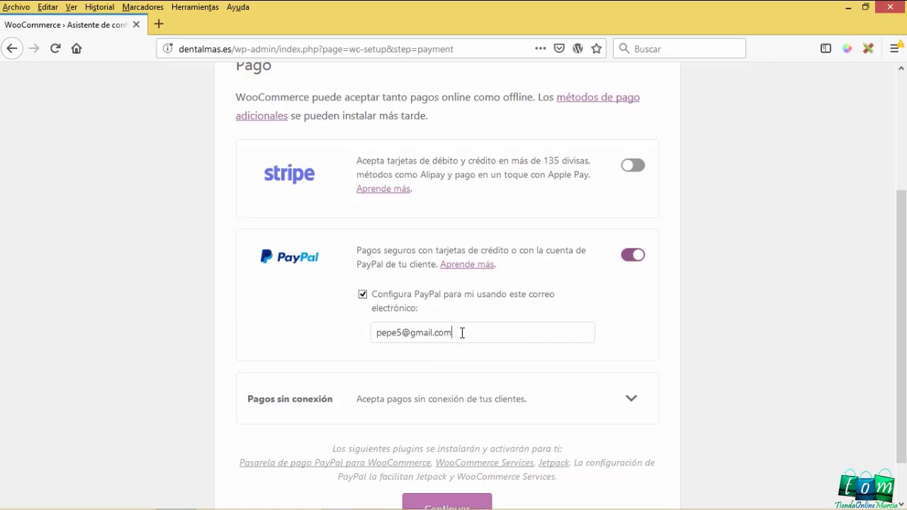
click(362, 294)
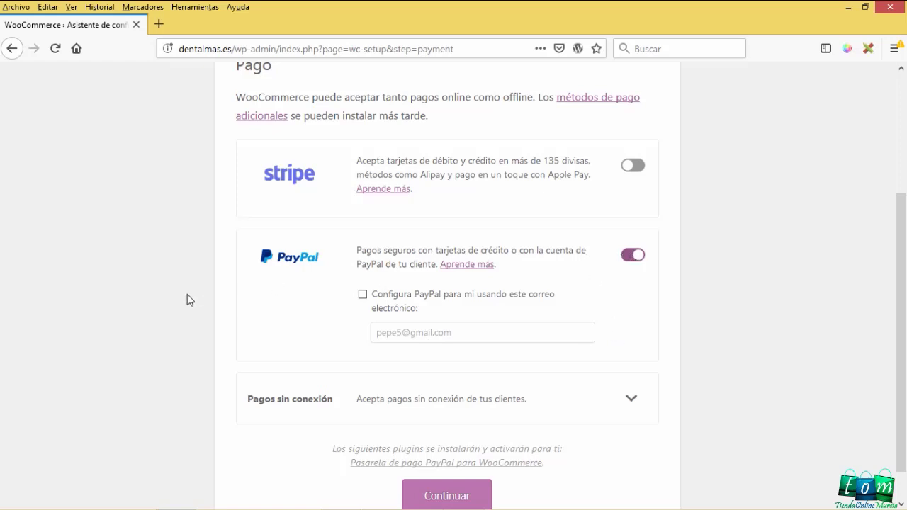
scroll(187, 294, down, 1)
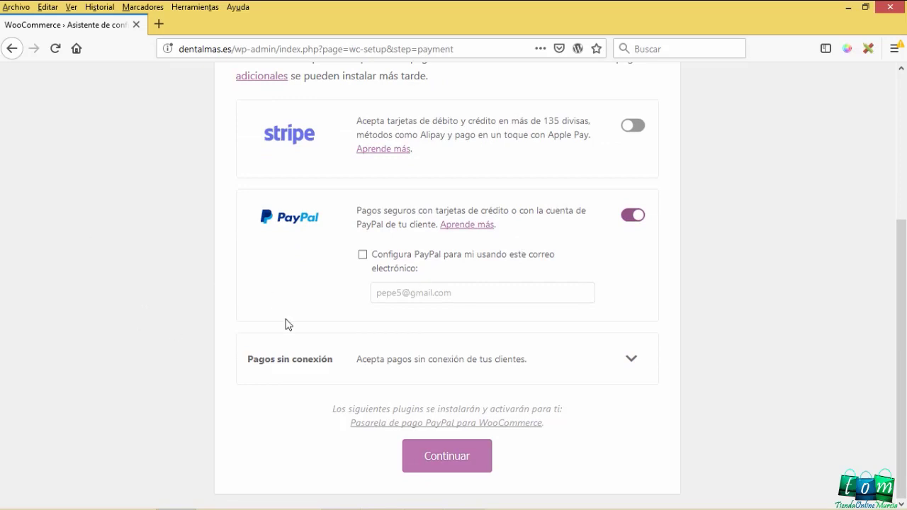
- Turn on Pagos por transferencia bancaria and Contra reembolso, leaving cheque payments off
click(632, 372)
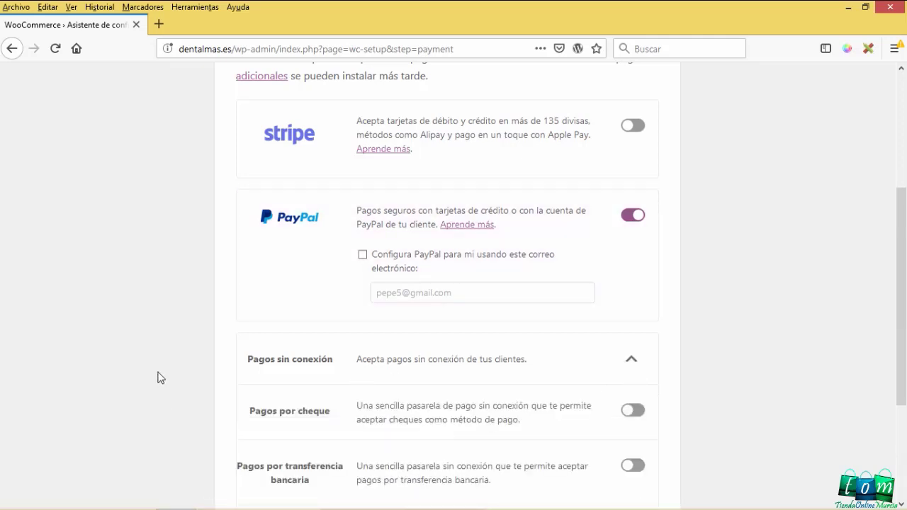
scroll(161, 377, down, 3)
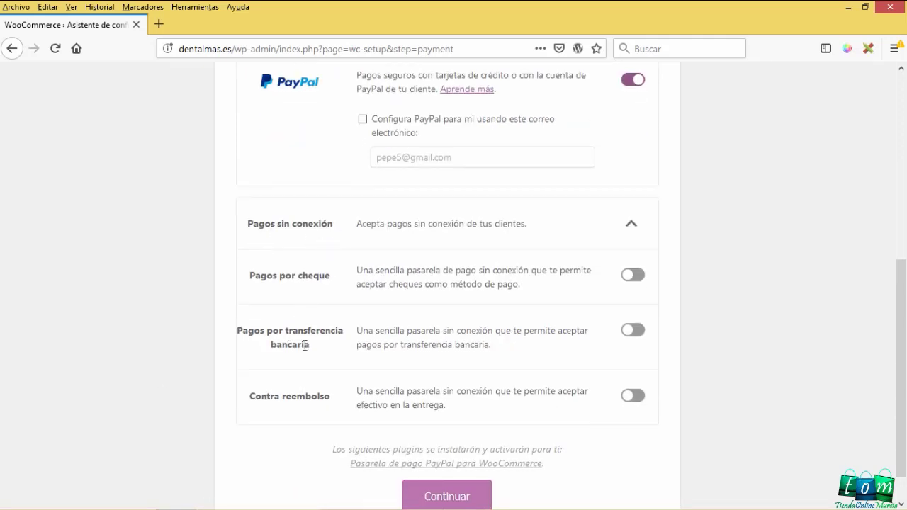
scroll(306, 340, down, 1)
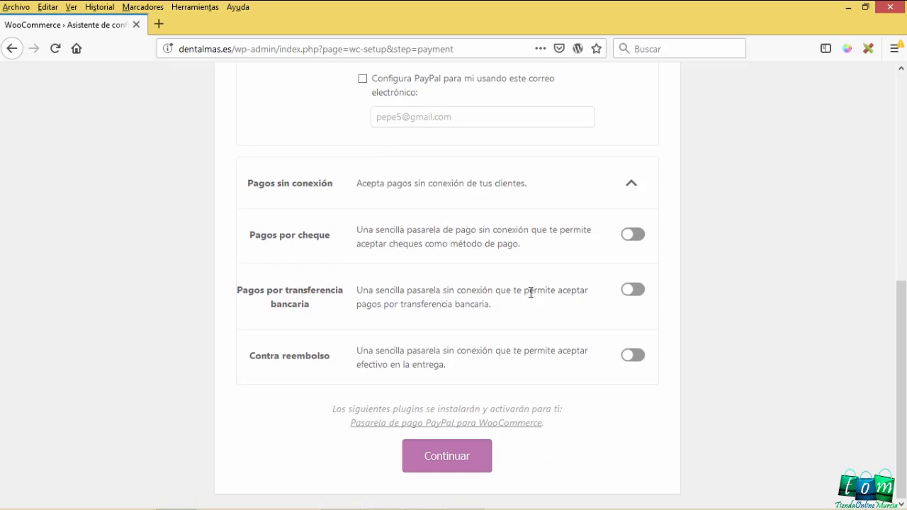
click(636, 292)
click(624, 358)
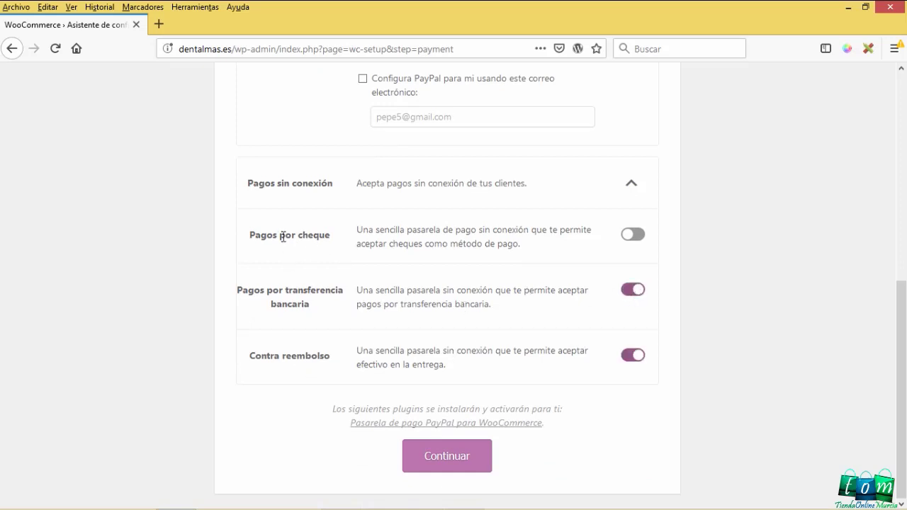
drag(331, 238, 248, 238)
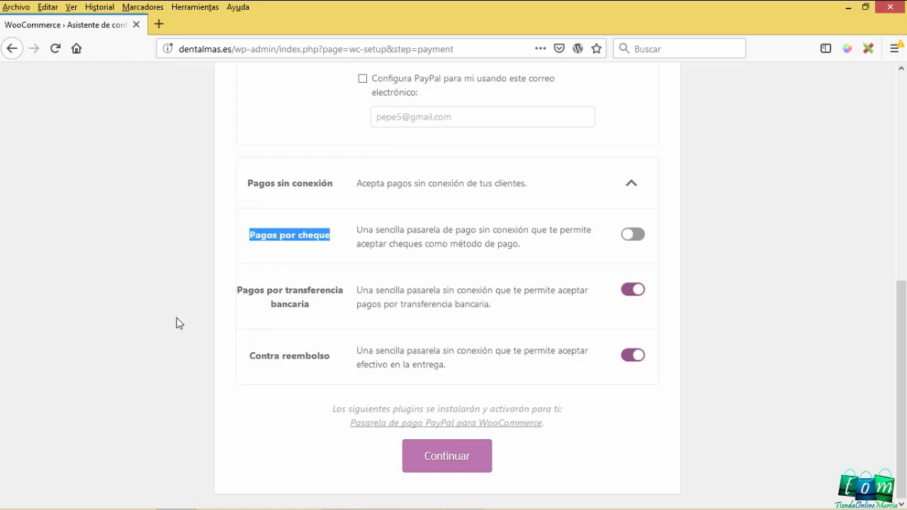
scroll(177, 322, up, 2)
click(267, 319)
scroll(372, 414, down, 3)
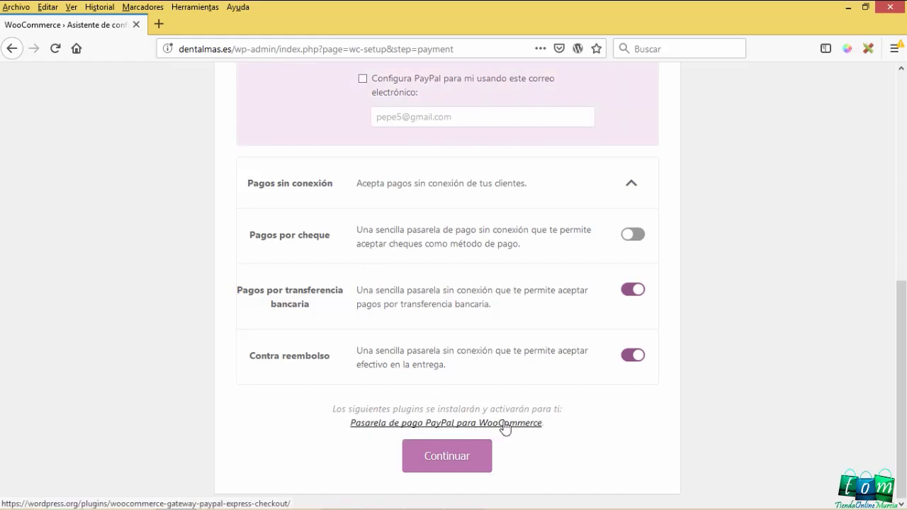
scroll(581, 431, up, 5)
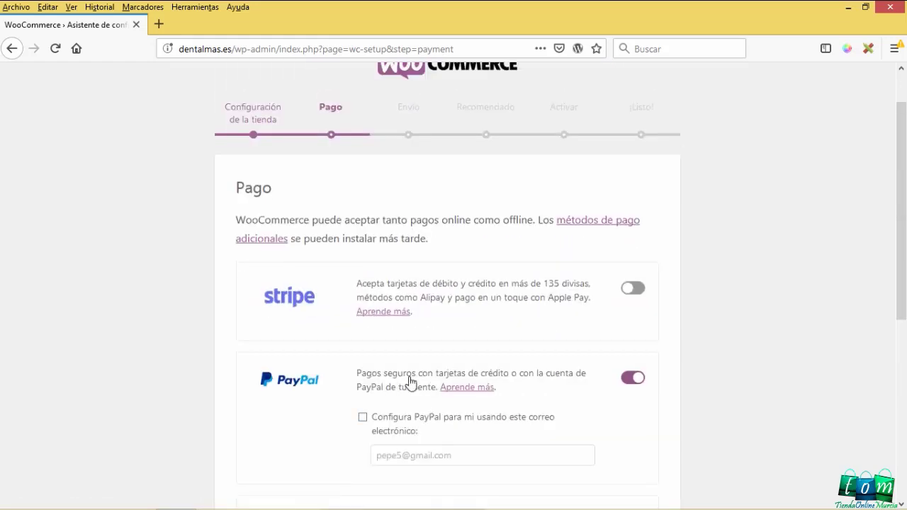
scroll(587, 253, down, 3)
scroll(357, 354, down, 3)
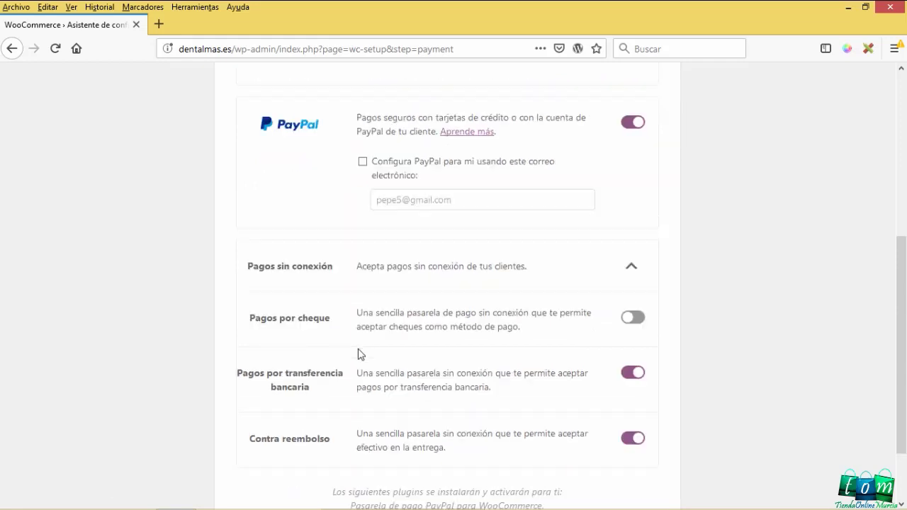
scroll(358, 354, down, 2)
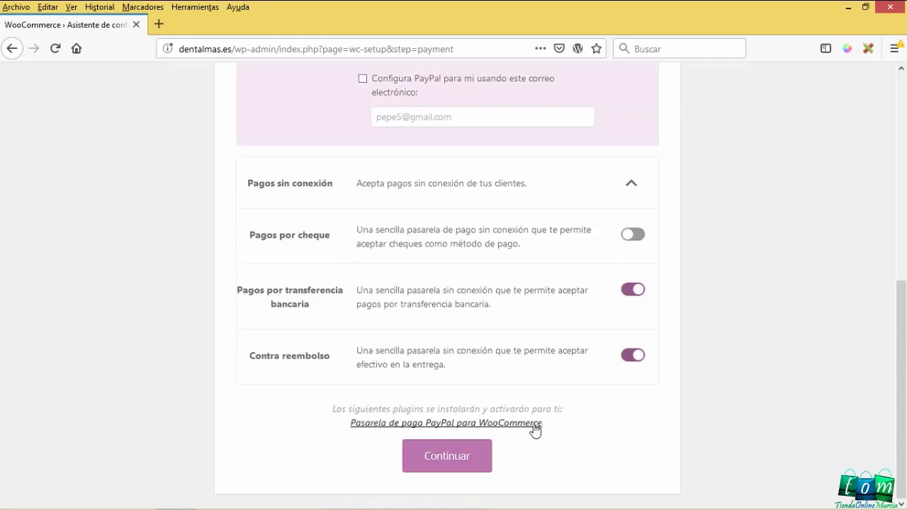
- Save the payment choices with Continuar to move on to the Envío step
click(341, 188)
click(338, 363)
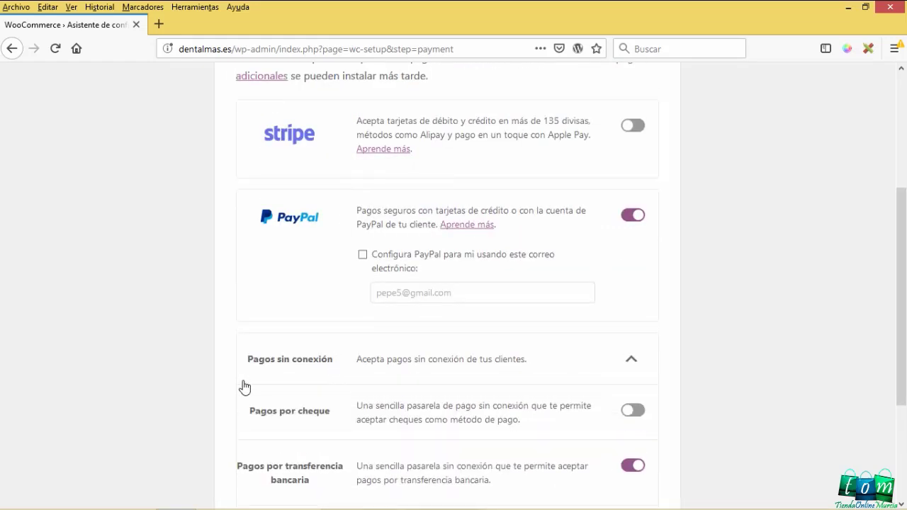
scroll(243, 385, down, 4)
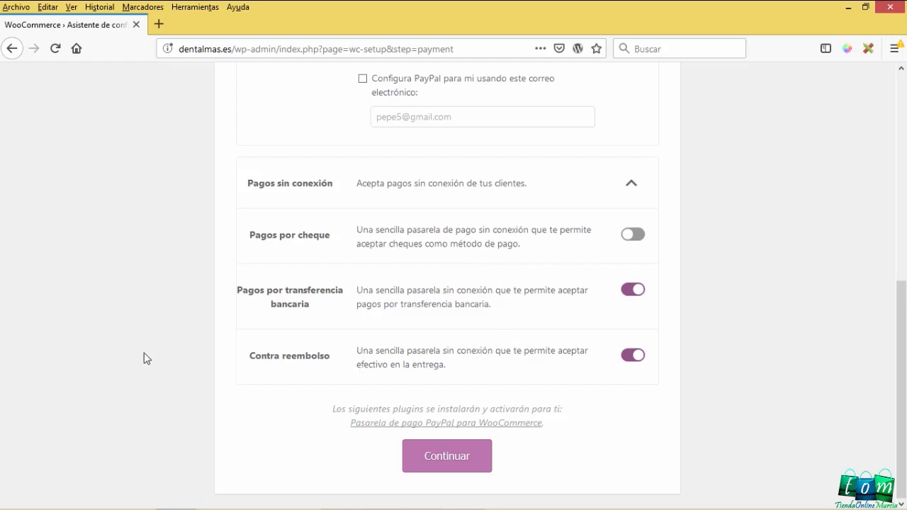
click(441, 466)
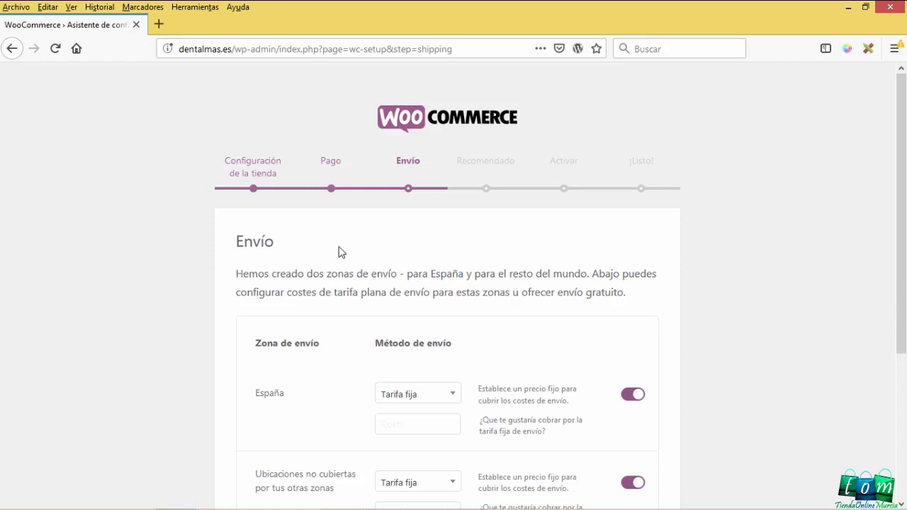
- Turn off Tarifa fija shipping for España and Ubicaciones no cubiertas, then continue
double_click(394, 163)
scroll(177, 305, down, 3)
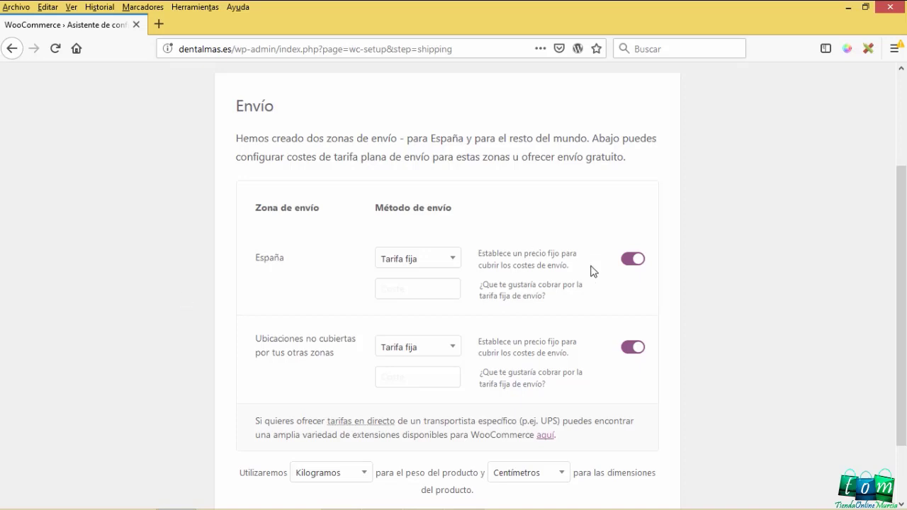
click(638, 264)
scroll(479, 284, down, 2)
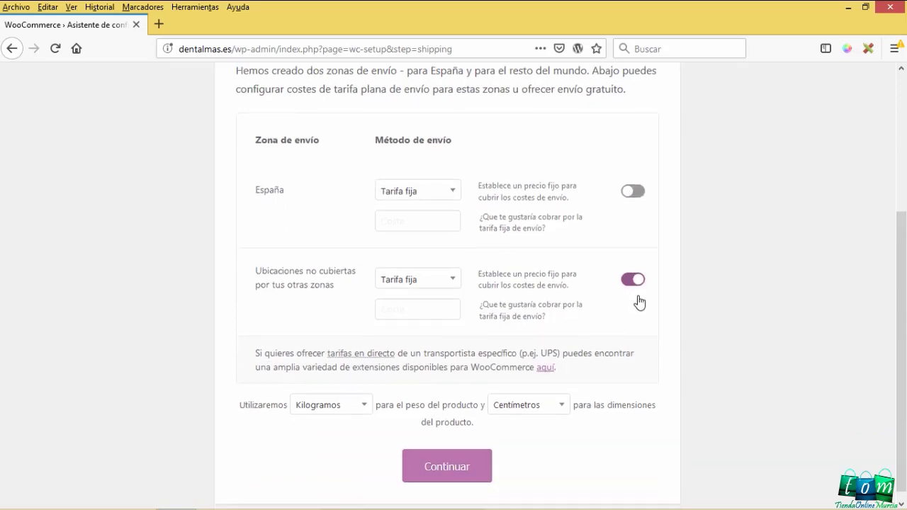
click(630, 284)
scroll(293, 260, down, 1)
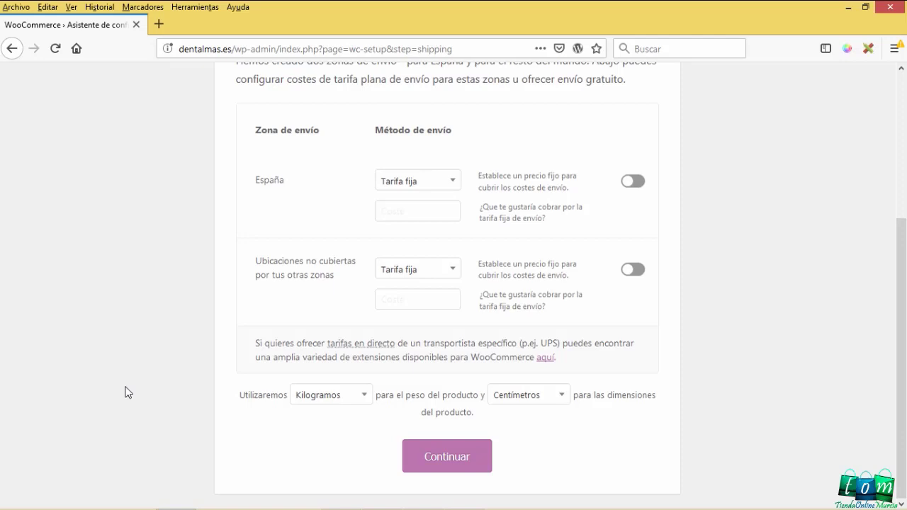
click(452, 462)
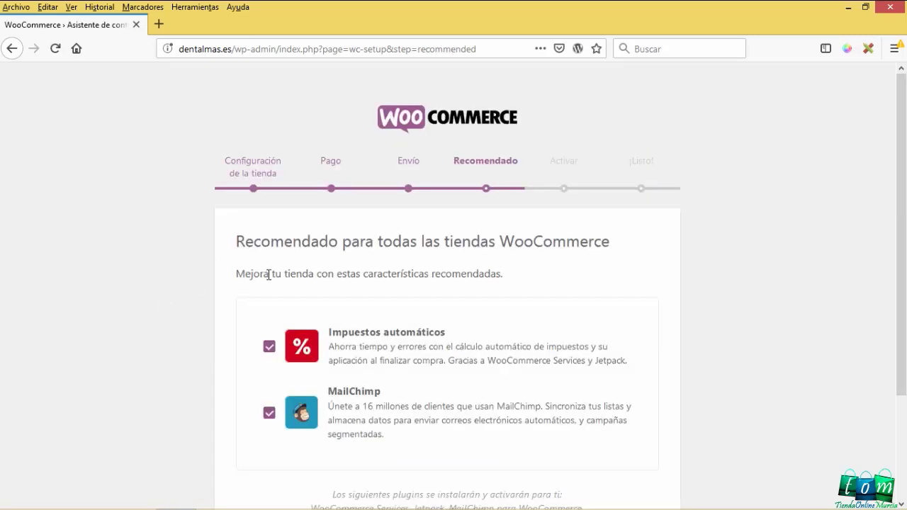
- Untick Impuestos automáticos on the Recomendado step
drag(456, 159, 518, 160)
scroll(180, 323, down, 2)
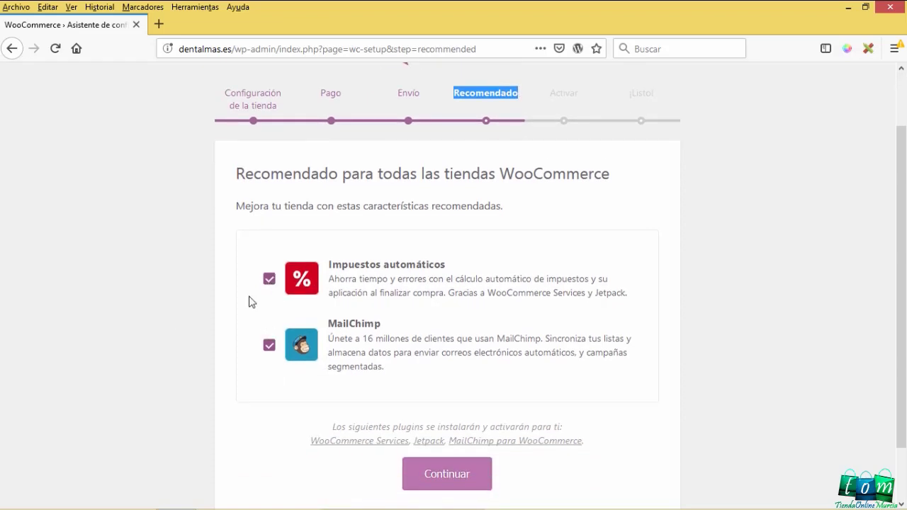
scroll(261, 310, down, 2)
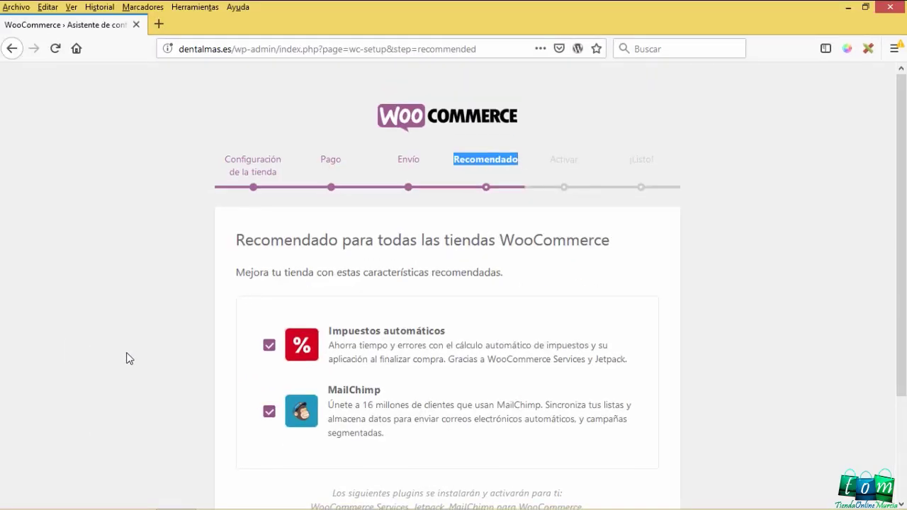
scroll(129, 354, down, 3)
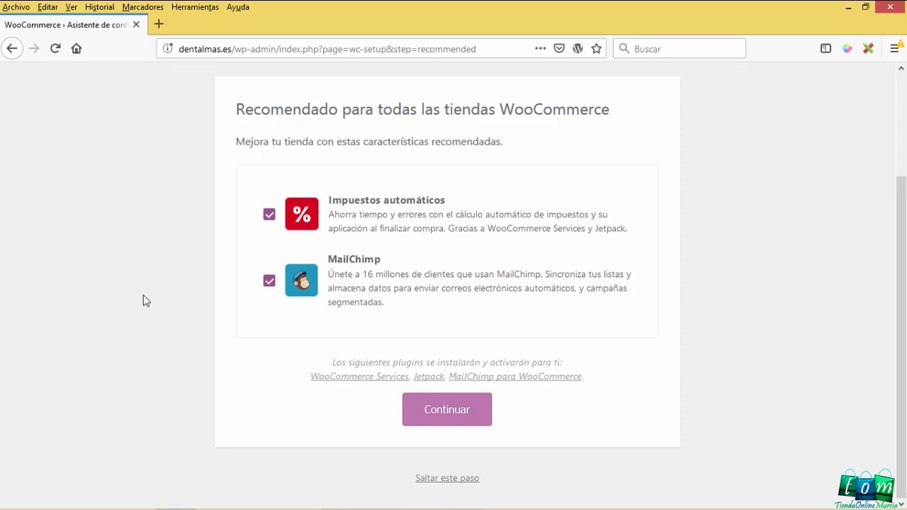
click(272, 218)
click(269, 219)
click(269, 220)
- Check which plugins MailChimp and automatic taxes add, leave both unticked, and continue
click(269, 283)
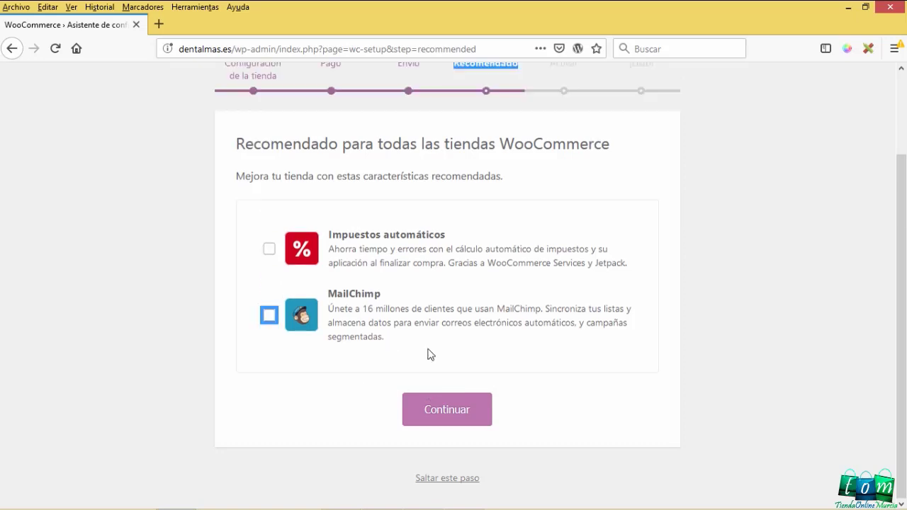
click(269, 315)
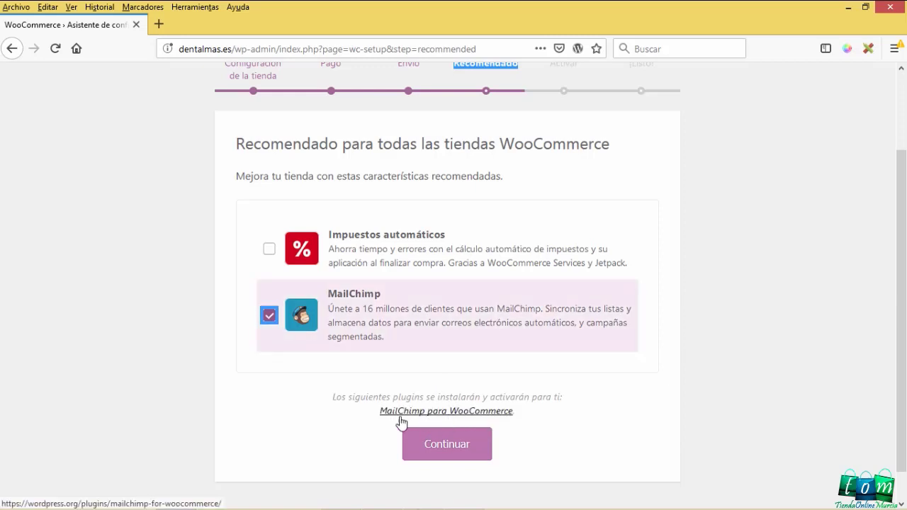
click(269, 249)
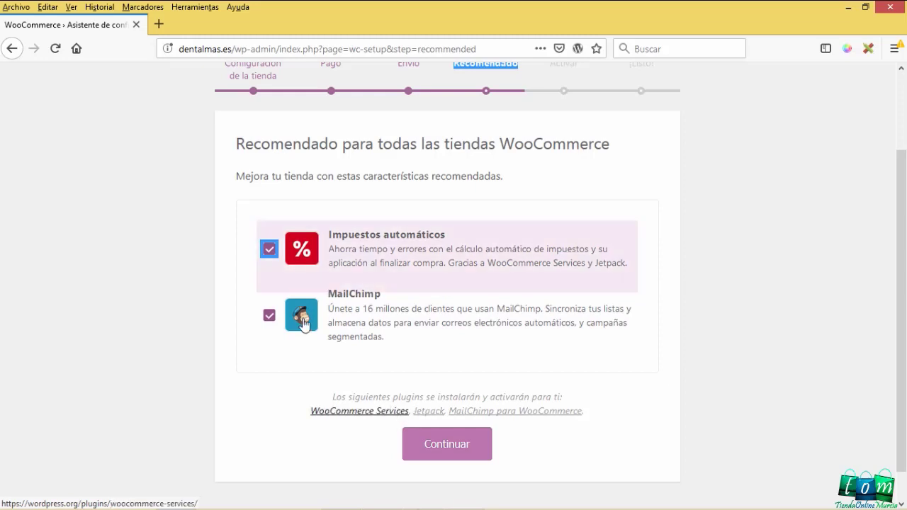
click(270, 250)
click(268, 316)
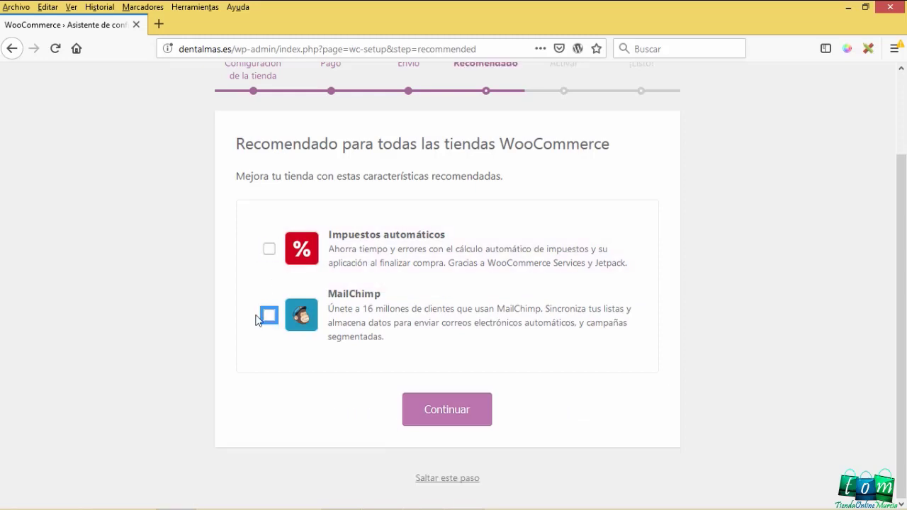
click(454, 422)
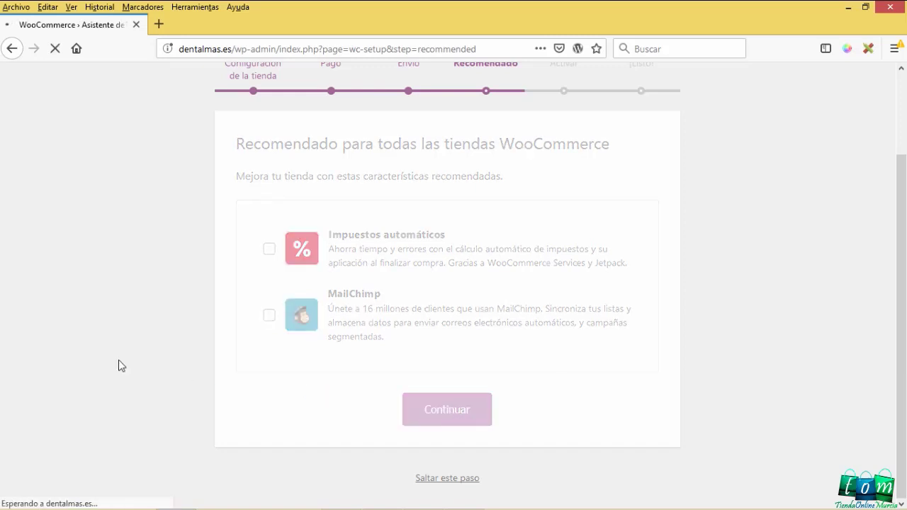
- Skip the Jetpack connection on the Activar step with Saltar este paso
scroll(121, 365, down, 2)
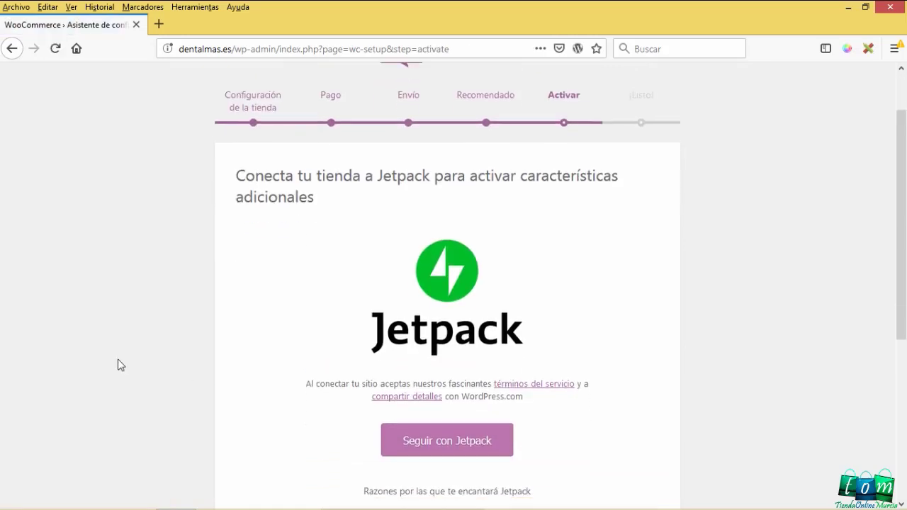
scroll(119, 365, down, 2)
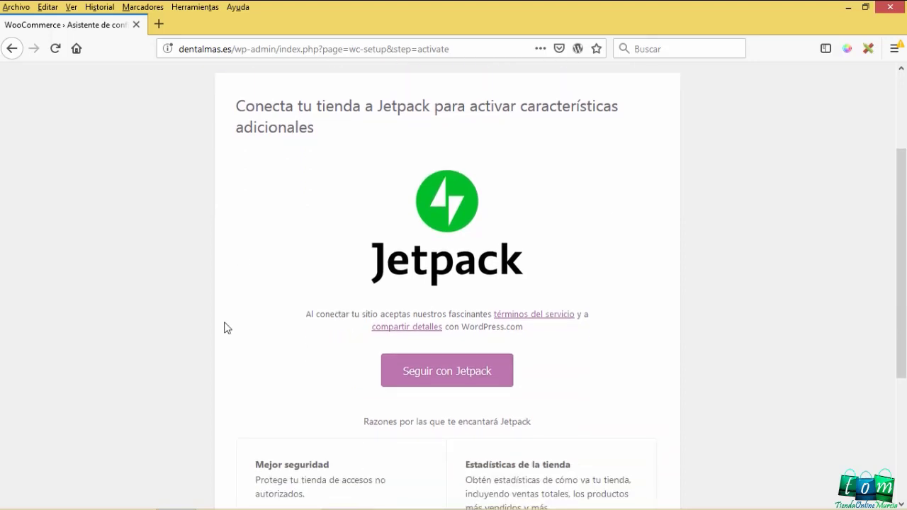
scroll(112, 321, up, 3)
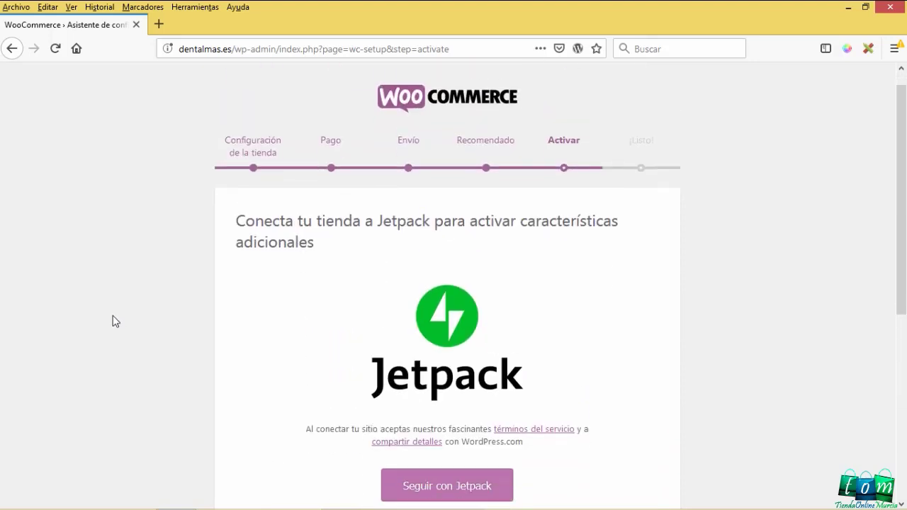
scroll(112, 321, down, 5)
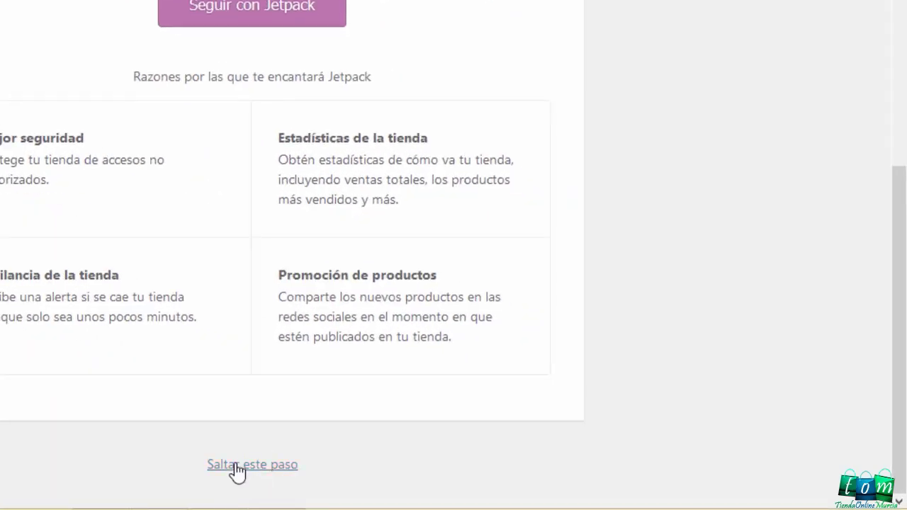
click(238, 467)
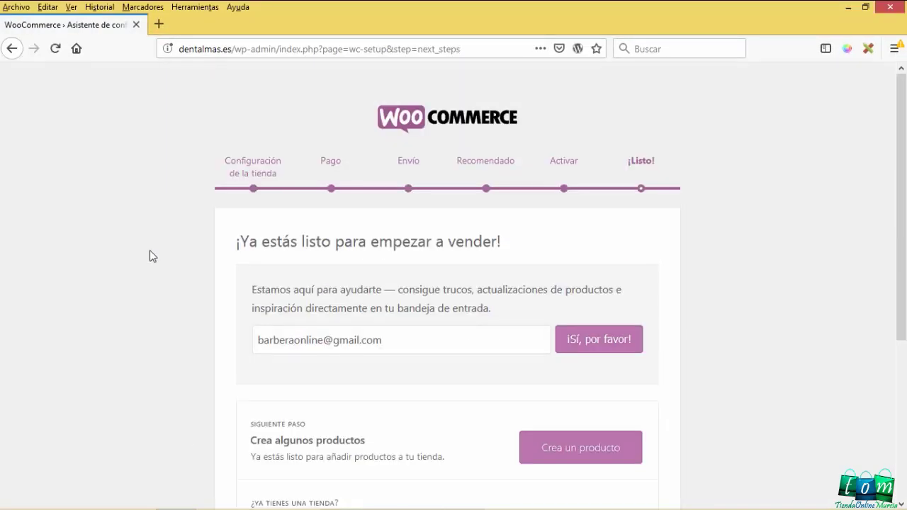
- Leave the ¡Listo! page via Visitar el escritorio to reach the WordPress dashboard
double_click(640, 163)
scroll(123, 281, down, 3)
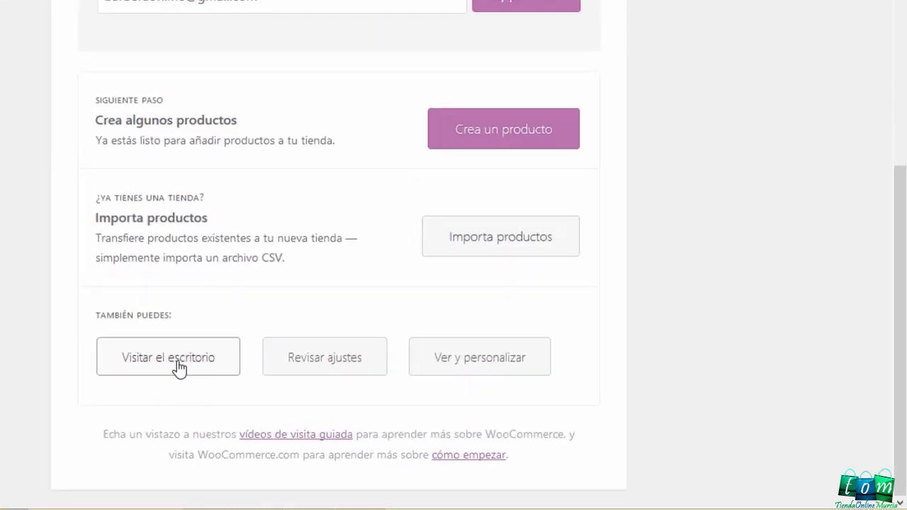
click(166, 362)
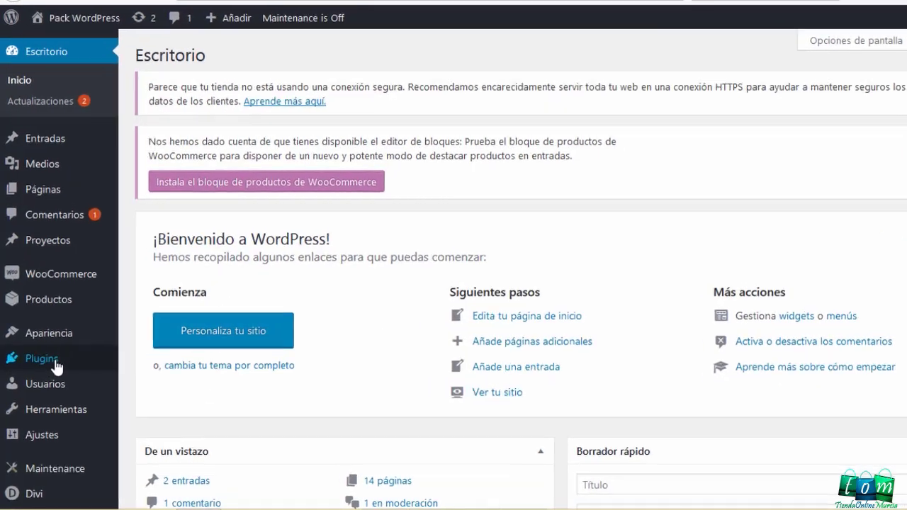
- Open the installed Plugins page in a second browser tab and switch to it
mouse_move(36, 376)
right_click(174, 343)
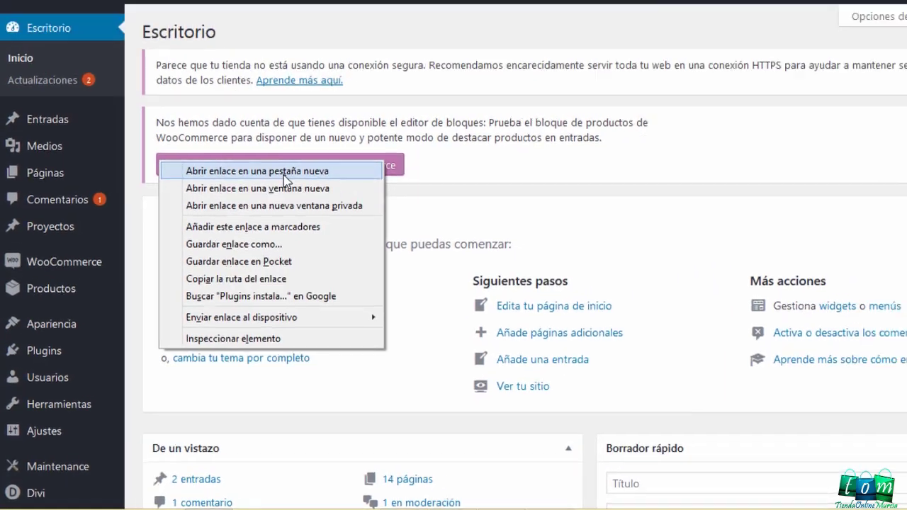
click(324, 125)
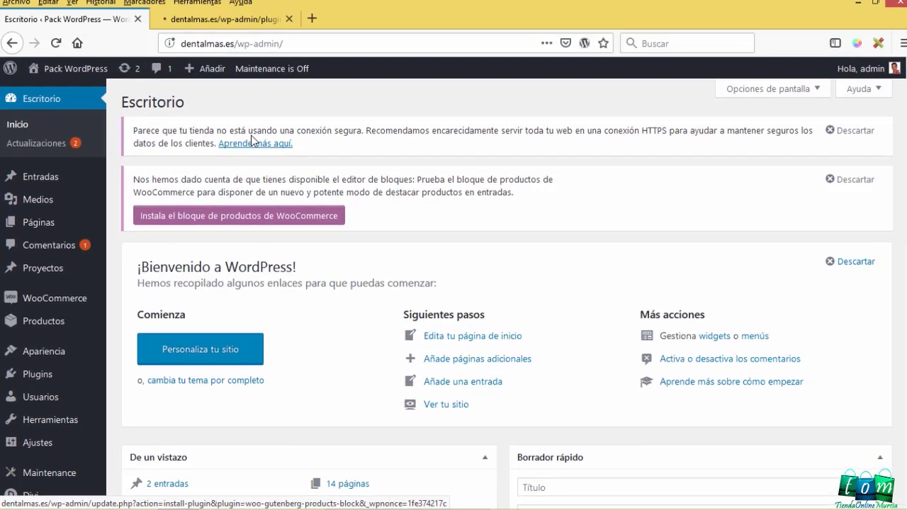
click(248, 19)
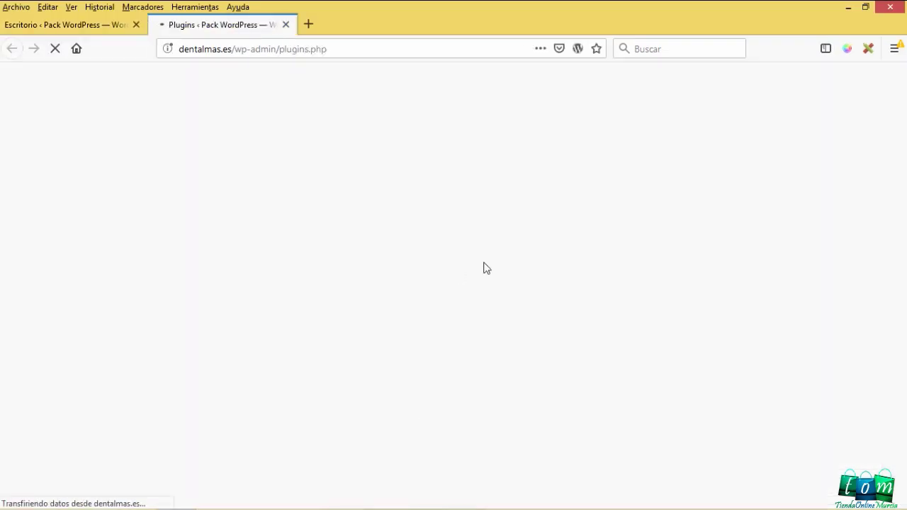
- Install the WooCommerce products block suggested by the Plugins page notice
scroll(269, 394, down, 3)
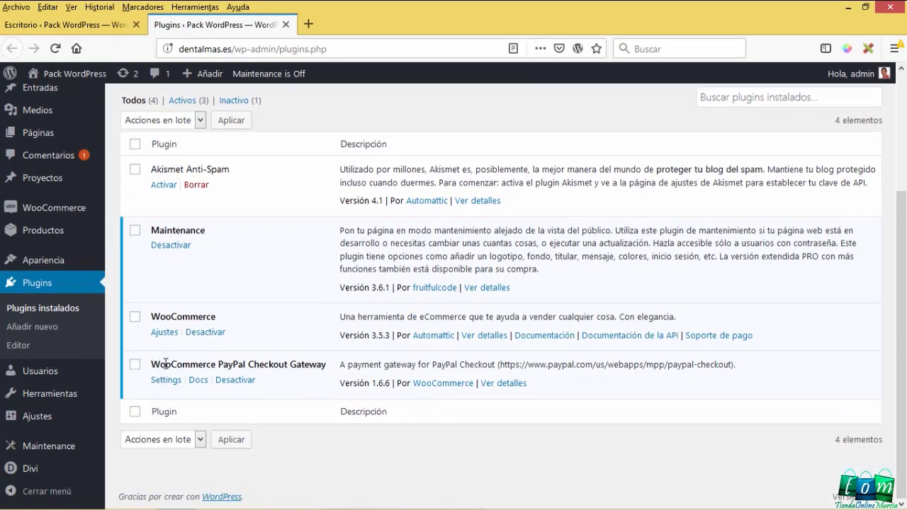
drag(165, 363, 321, 364)
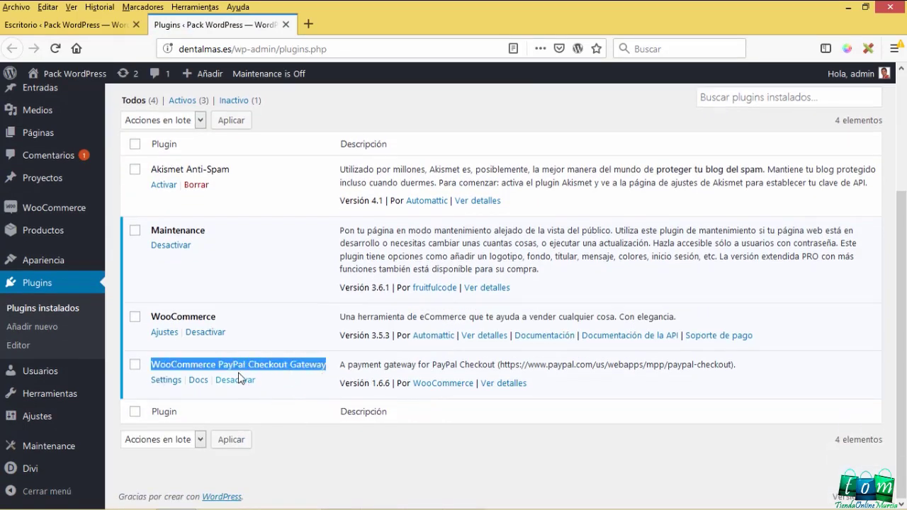
click(357, 456)
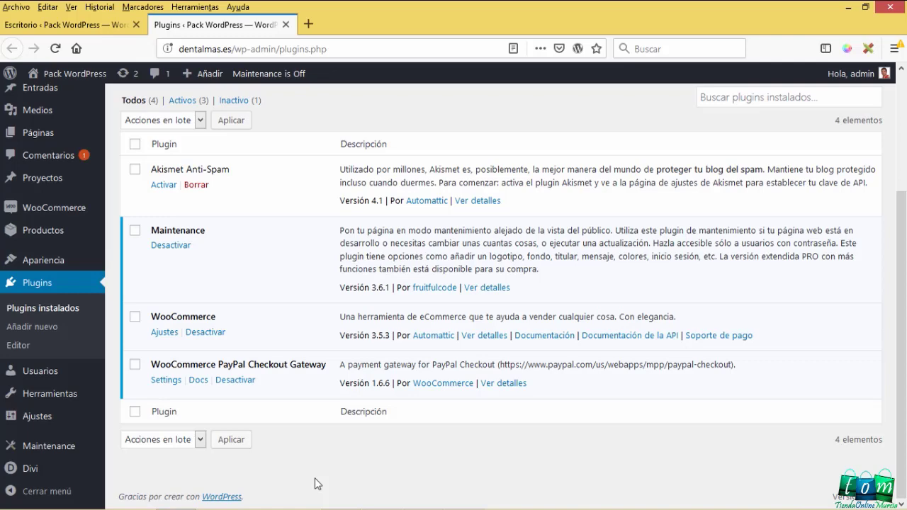
scroll(317, 461, up, 5)
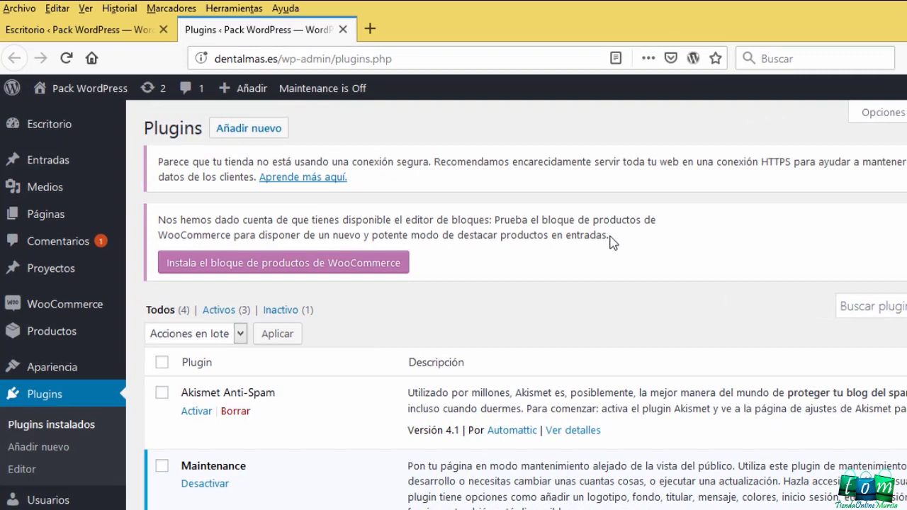
drag(507, 196, 131, 183)
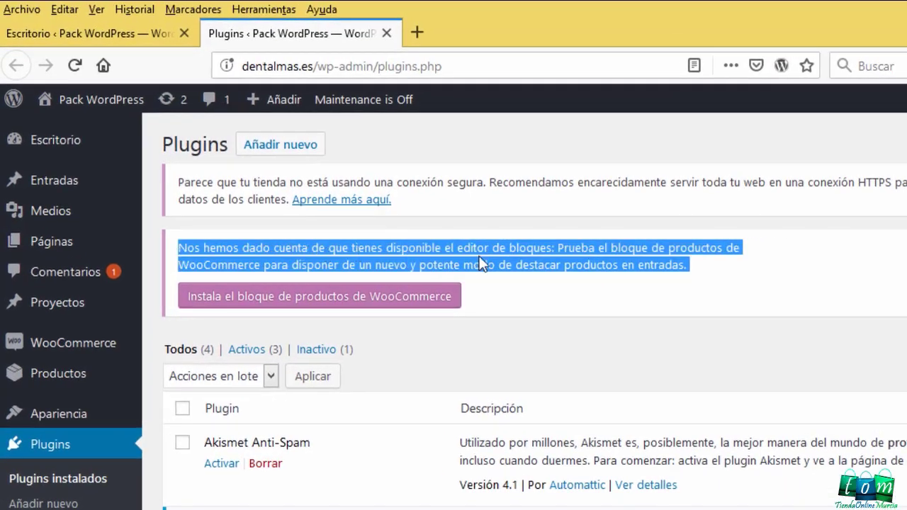
click(663, 301)
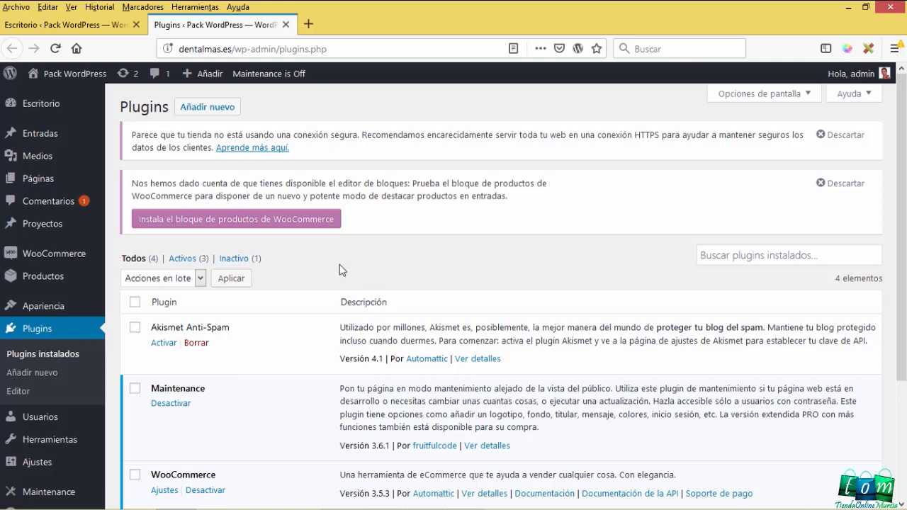
click(253, 221)
- Install and activate WooCommerce Blocks 1.3.1, then confirm it in the plugin list
click(233, 225)
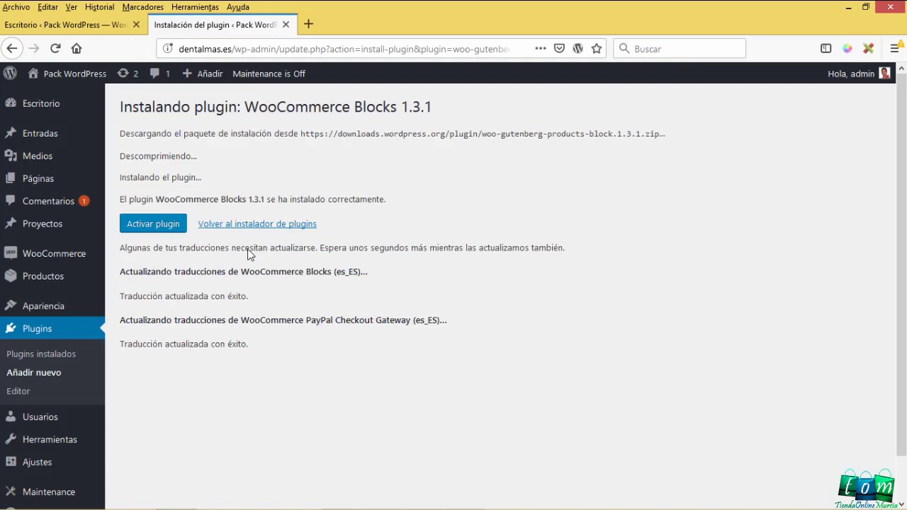
click(154, 225)
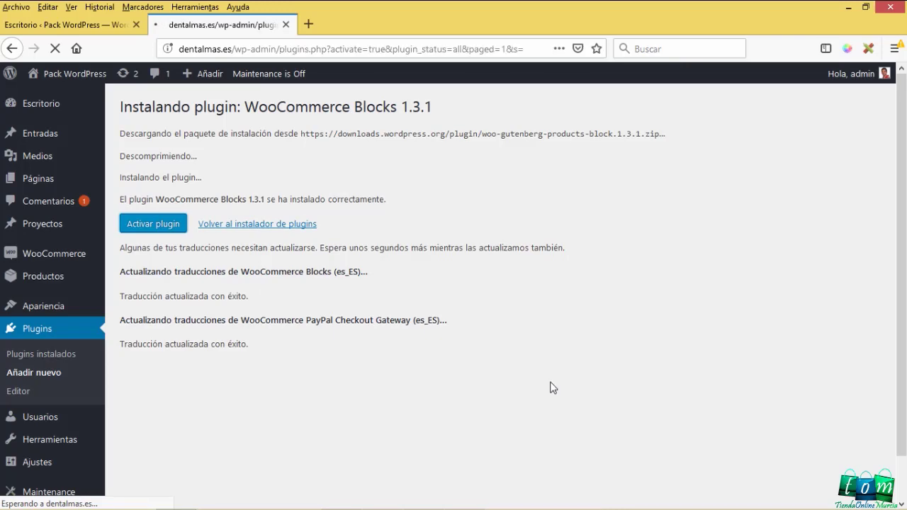
scroll(237, 346, down, 3)
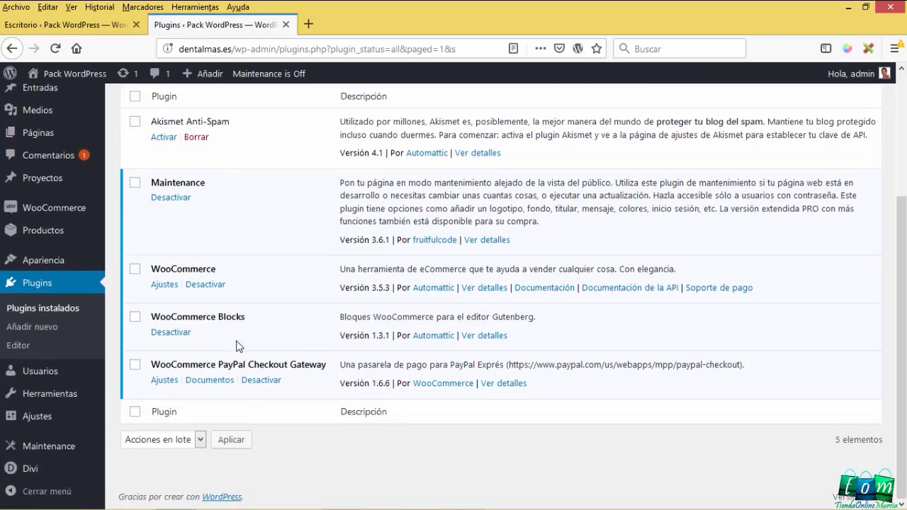
drag(262, 317, 149, 317)
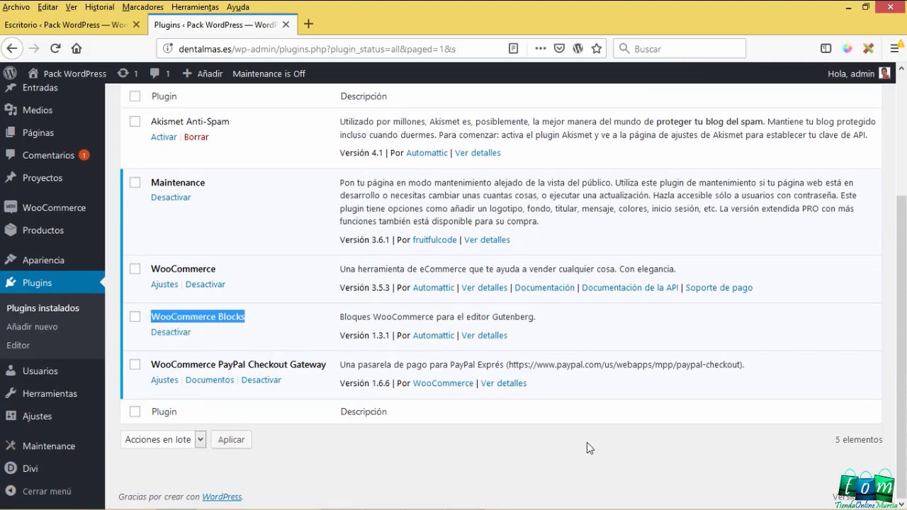
click(311, 428)
scroll(282, 409, up, 3)
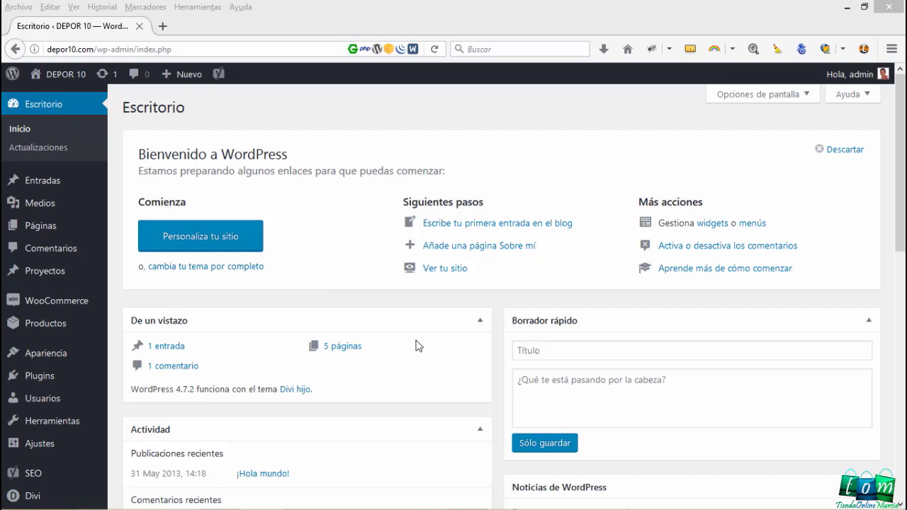
- Open WooCommerce Pedidos from the sidebar in a new tab and switch to it
mouse_move(56, 307)
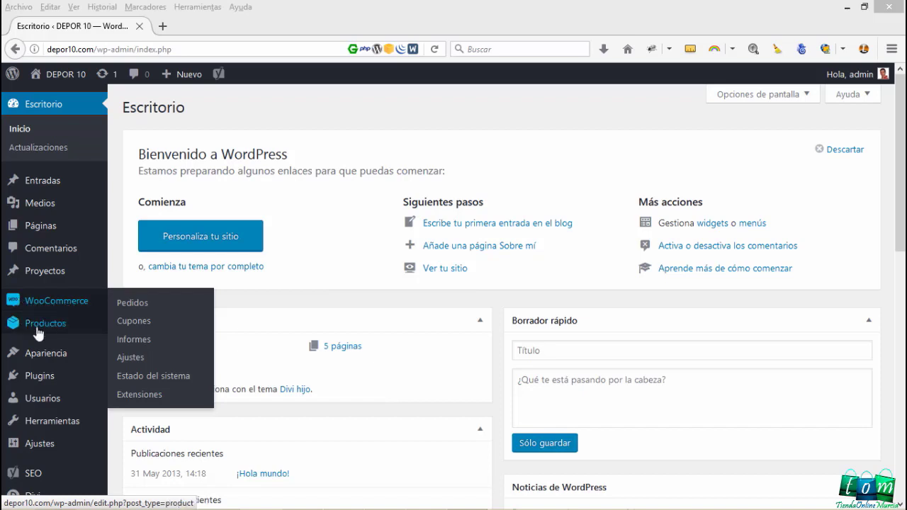
mouse_move(37, 330)
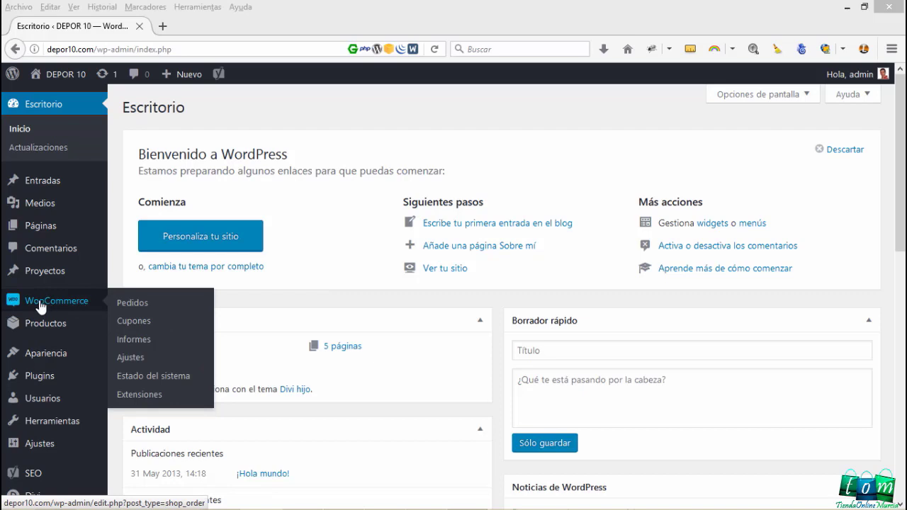
right_click(129, 304)
click(196, 98)
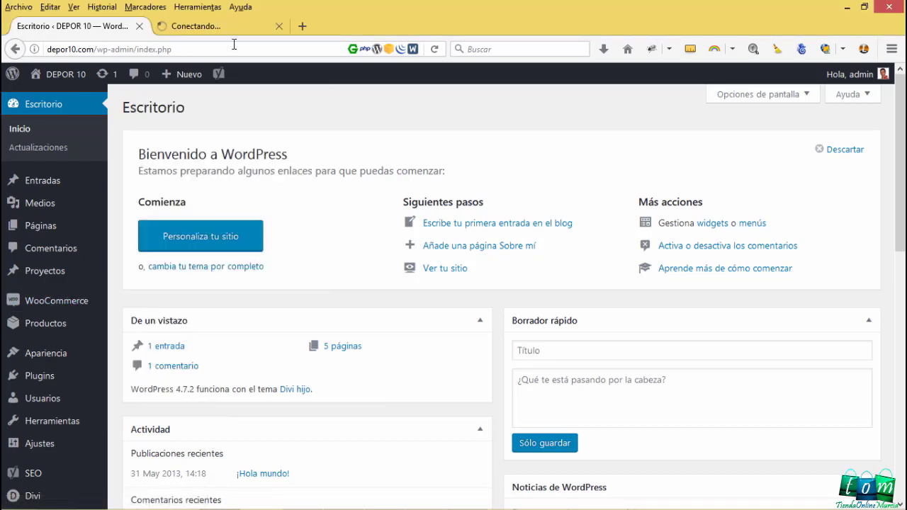
click(223, 26)
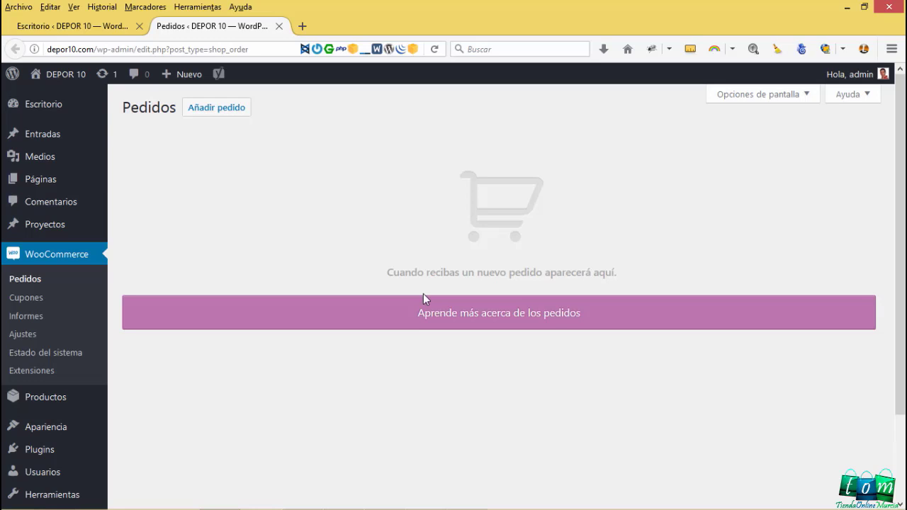
- Visit the empty WooCommerce Cupones and Informes pages, then go to Ajustes
click(25, 300)
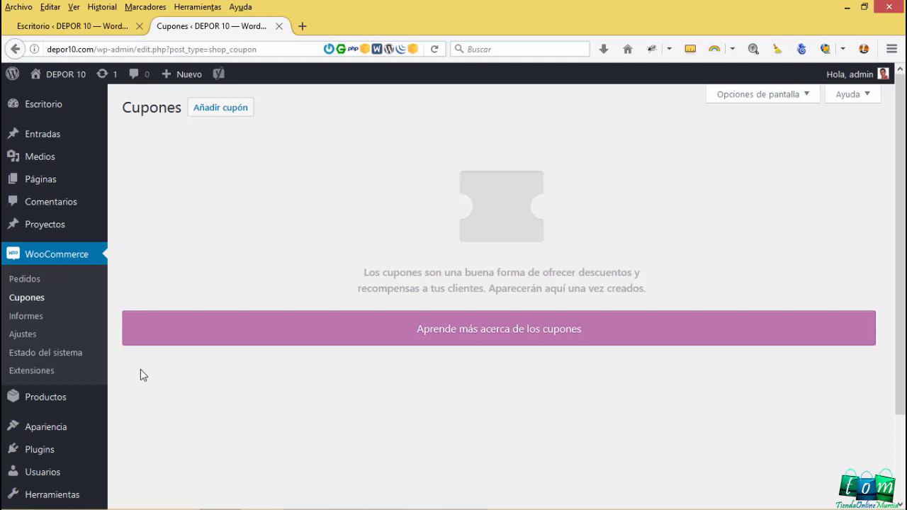
click(33, 321)
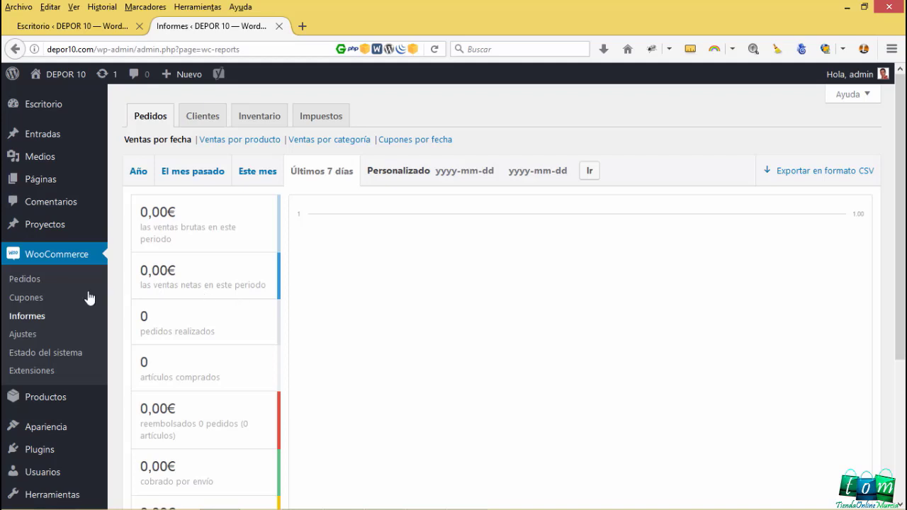
click(23, 335)
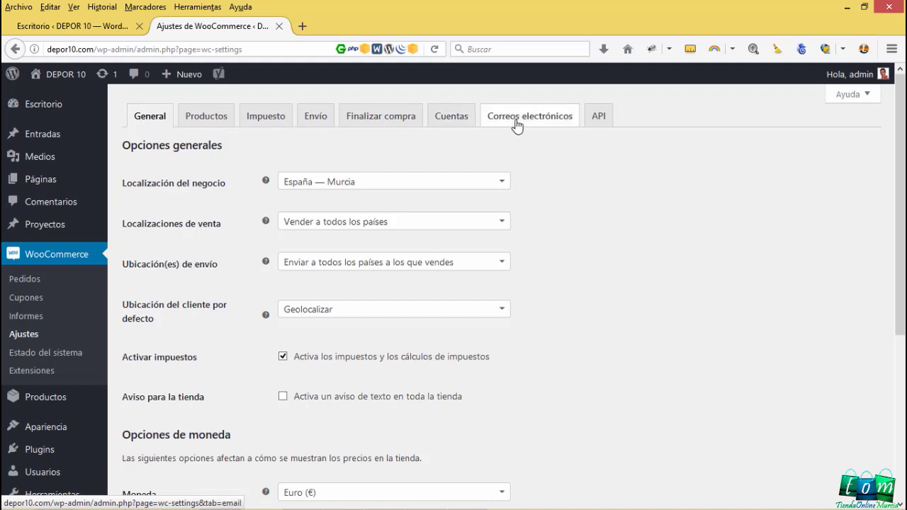
- Review the Productos and Inventario settings, then go to WooCommerce Estado del sistema
click(207, 117)
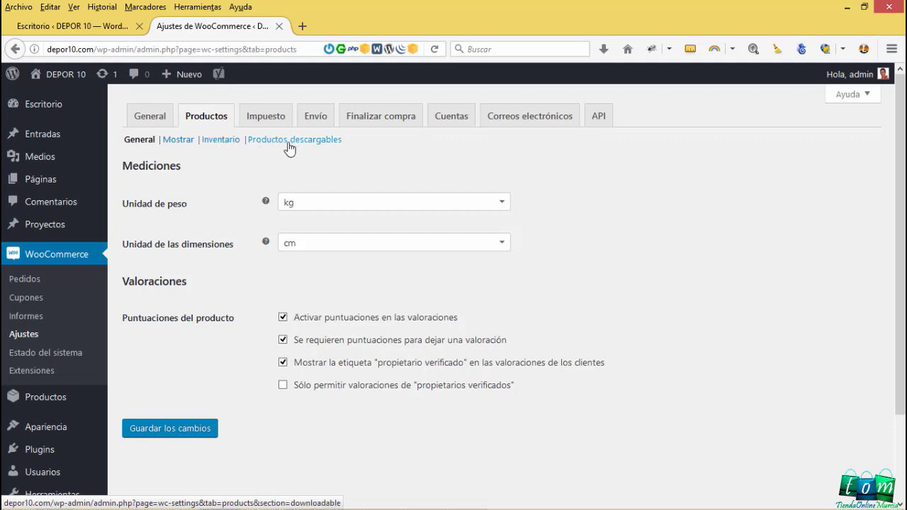
click(216, 146)
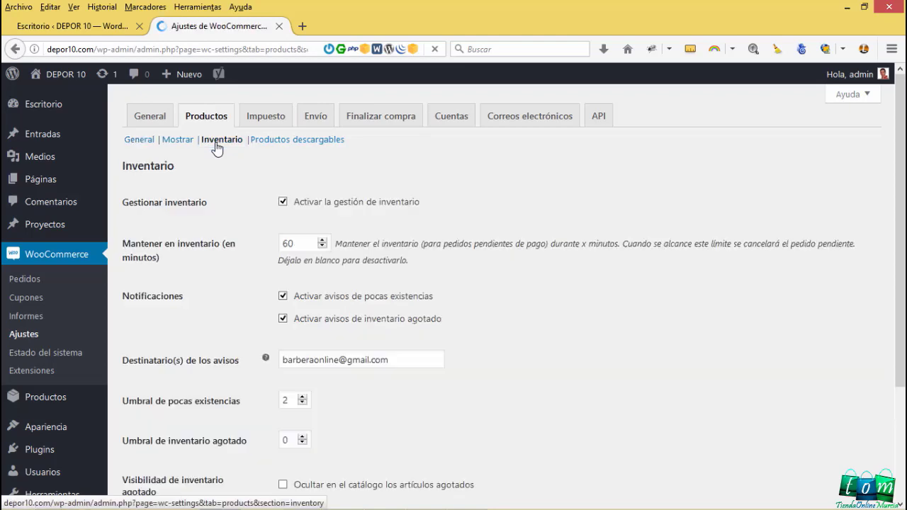
scroll(273, 466, down, 3)
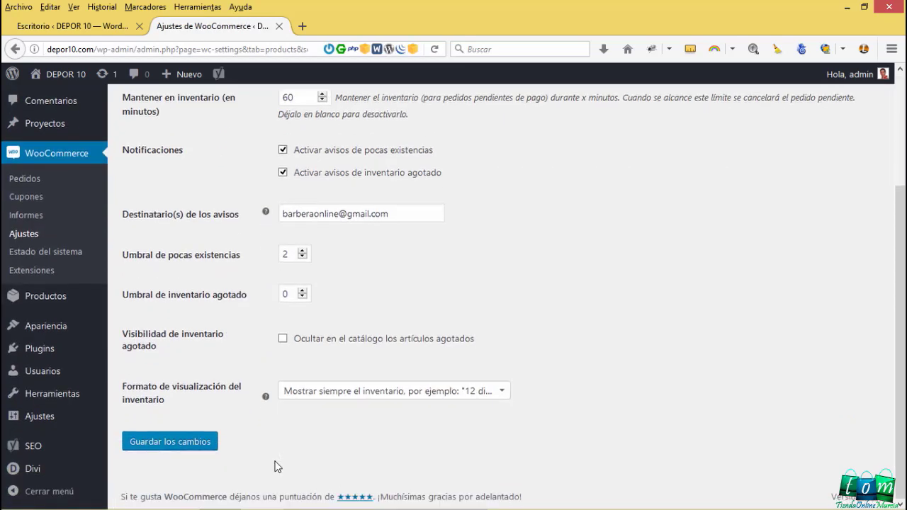
scroll(225, 197, up, 3)
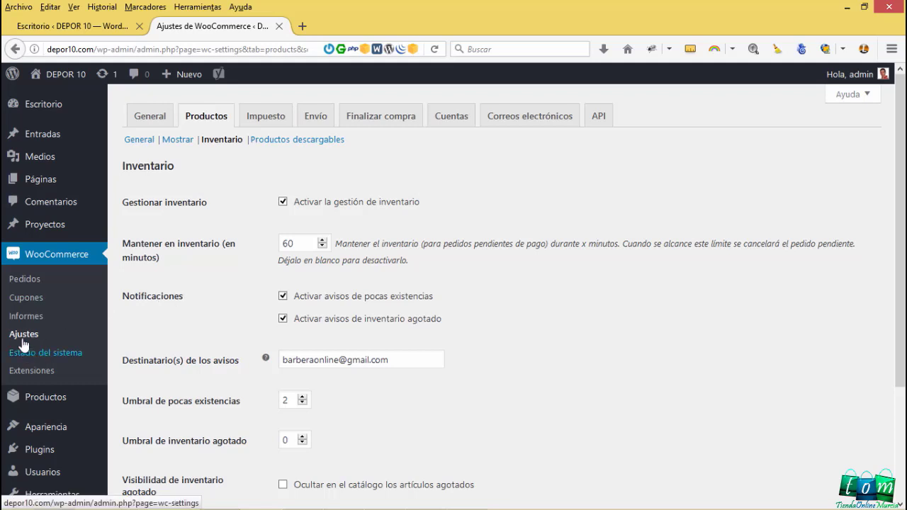
click(23, 360)
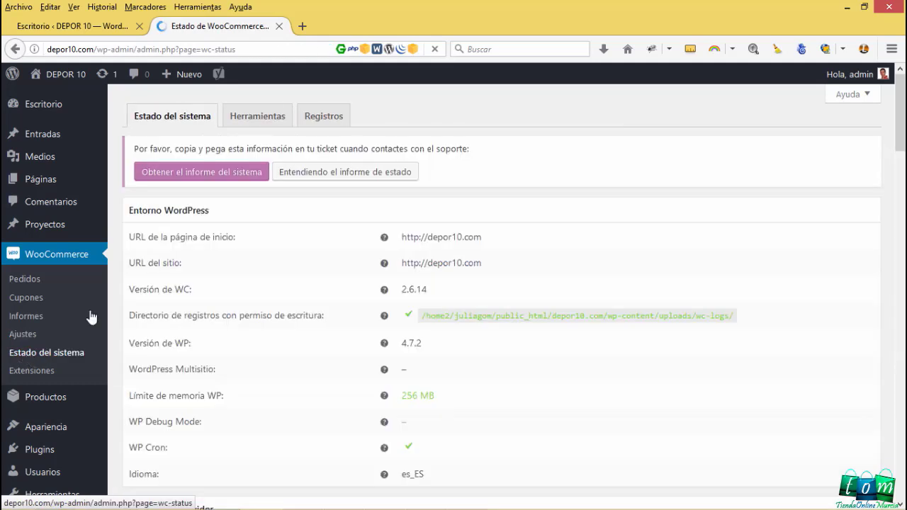
- Look over the Entorno WordPress and server details, then go to WooCommerce Extensiones
drag(211, 212, 126, 212)
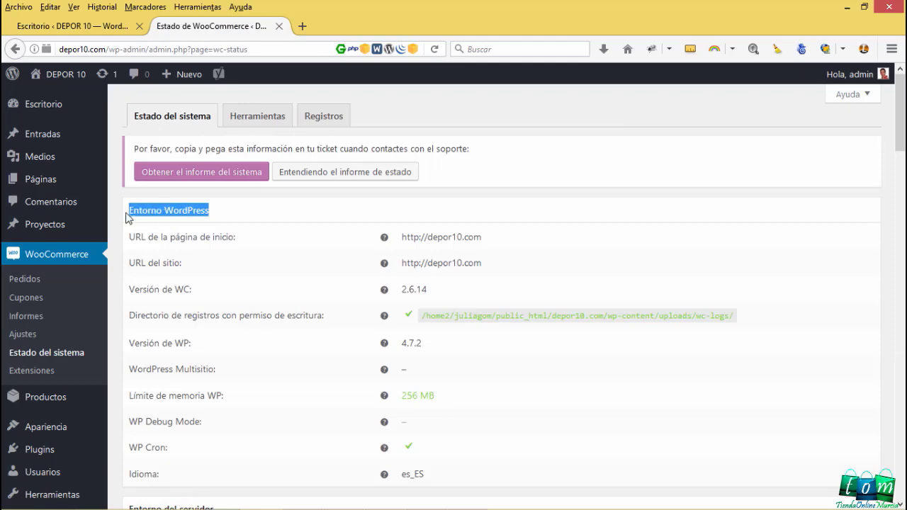
scroll(197, 292, down, 2)
drag(215, 358, 129, 361)
scroll(245, 377, down, 2)
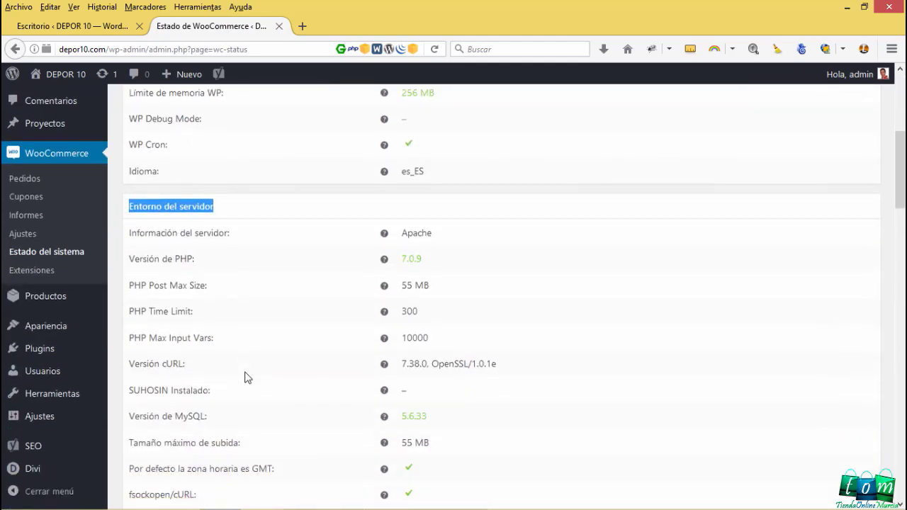
scroll(245, 377, up, 3)
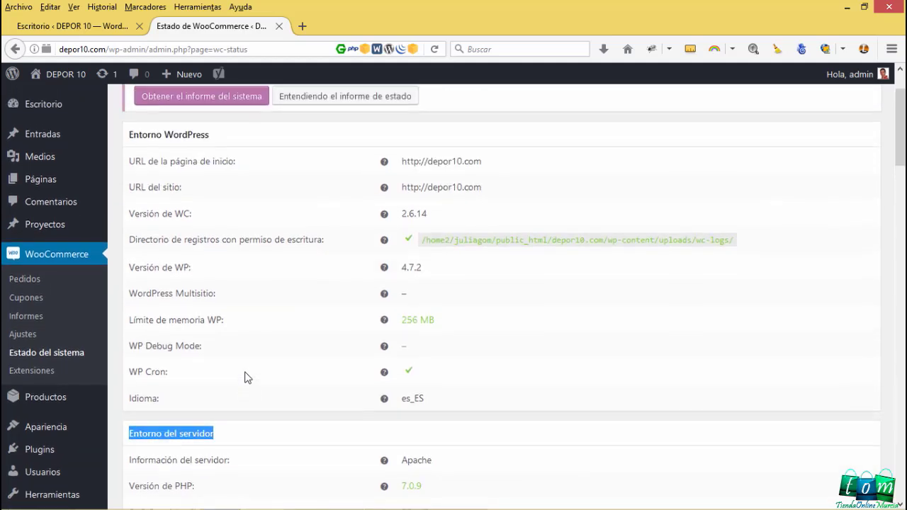
scroll(246, 377, up, 1)
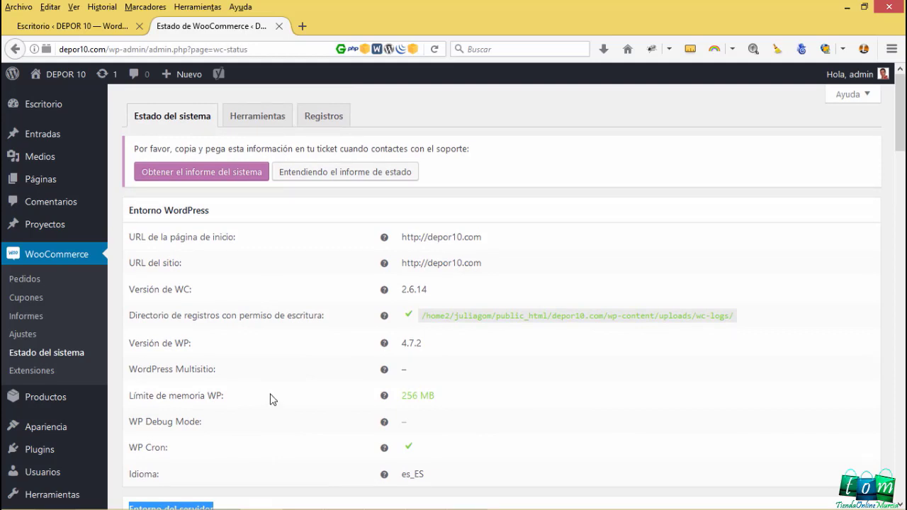
click(40, 373)
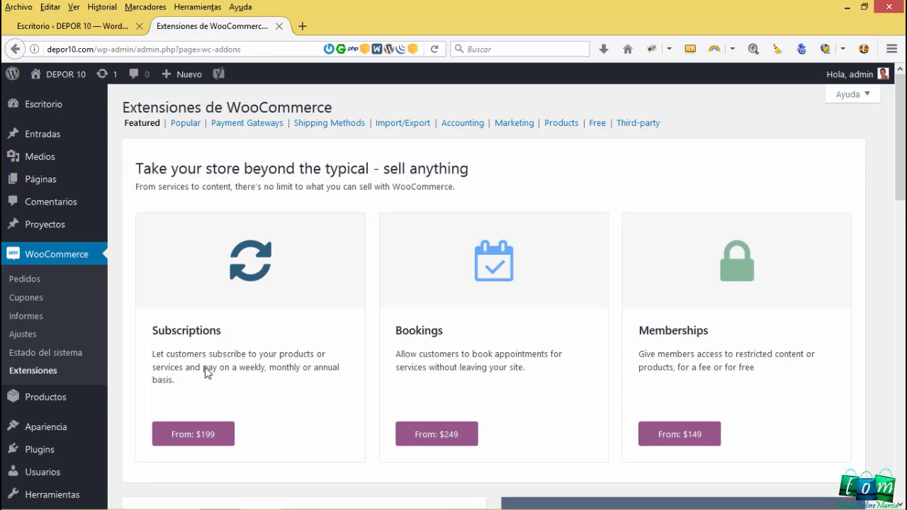
scroll(204, 367, down, 4)
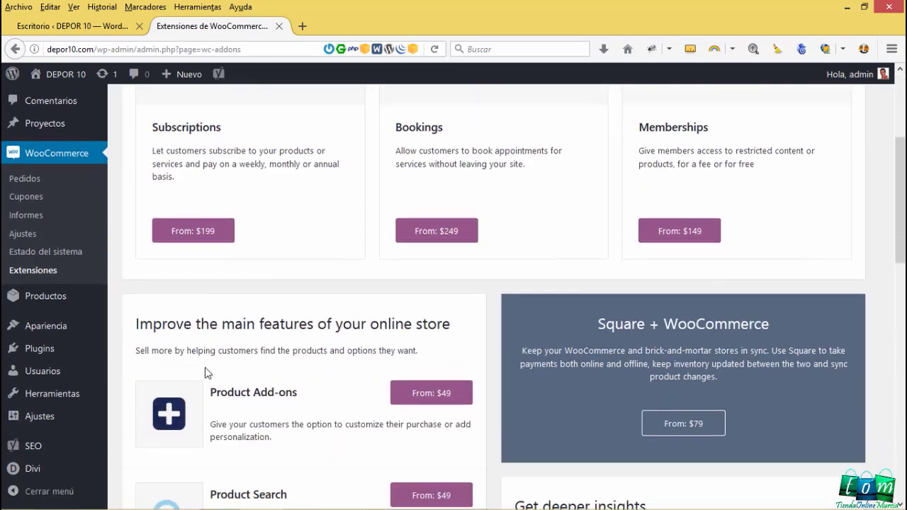
scroll(205, 366, down, 2)
scroll(205, 367, up, 5)
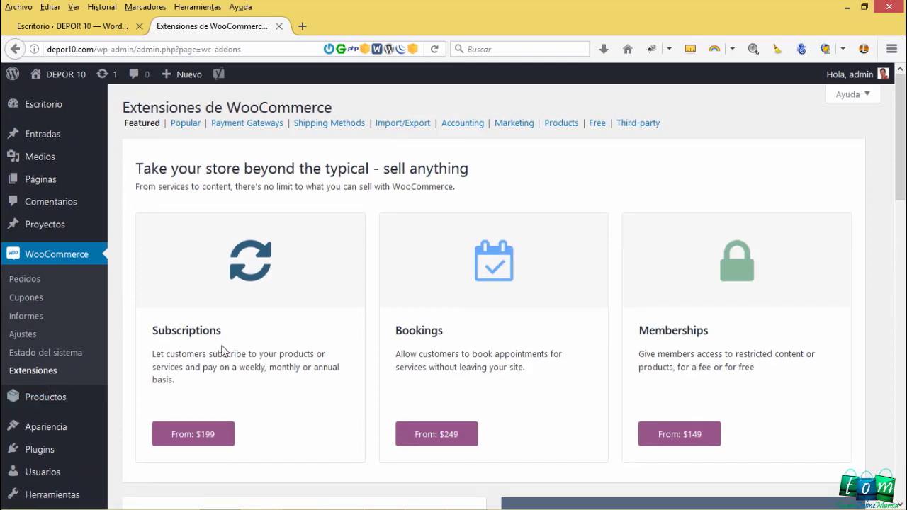
scroll(221, 351, down, 2)
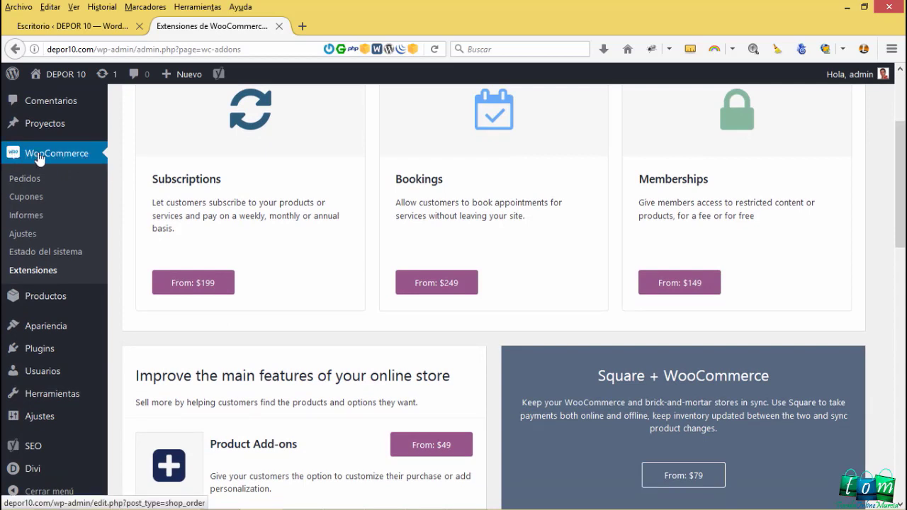
mouse_move(34, 299)
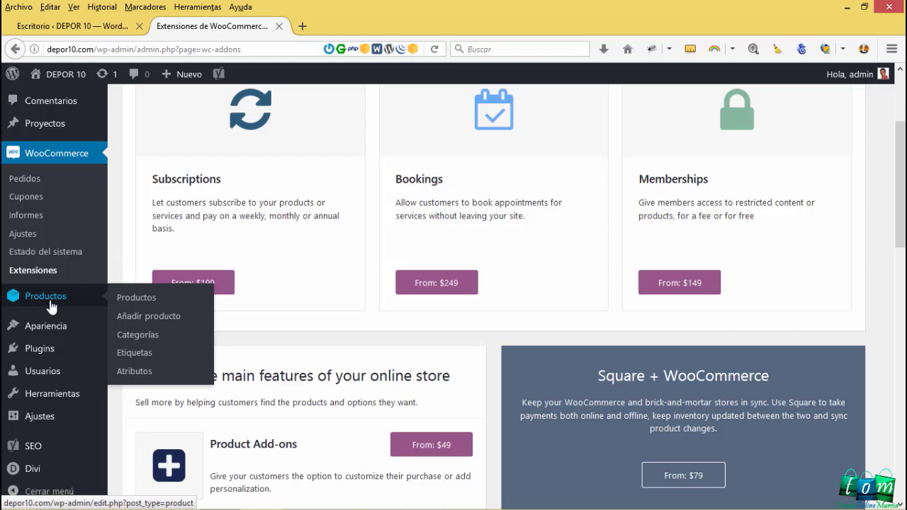
- Go from the Productos list to the still-empty Categorías de los productos page
click(141, 302)
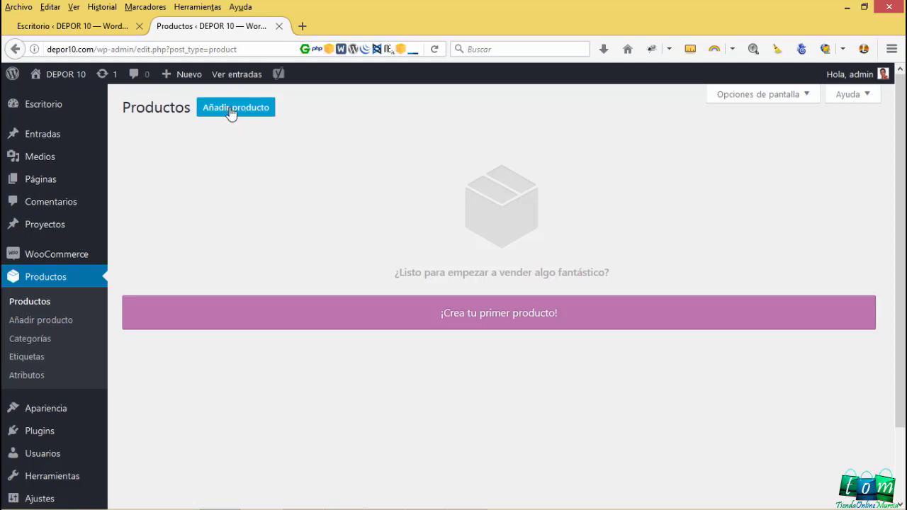
click(25, 340)
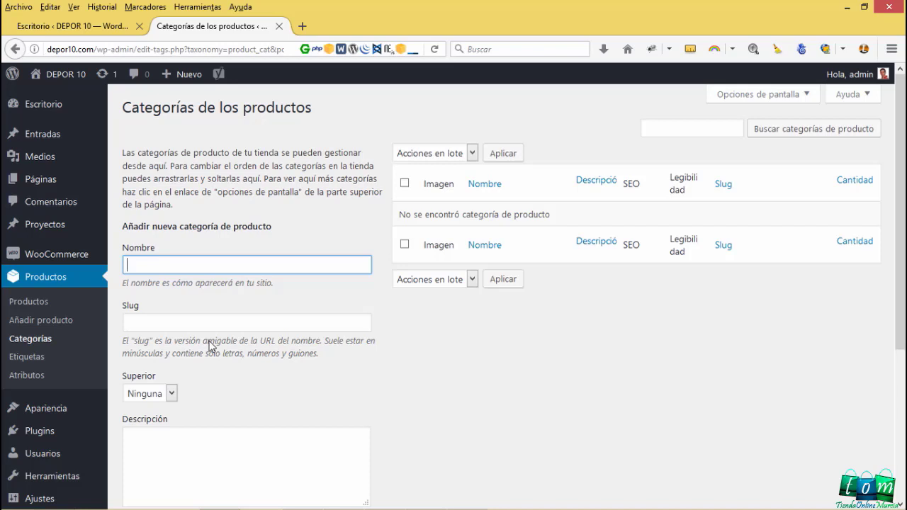
- Open the Atributos page and look over its empty table, including the Términos column
click(28, 382)
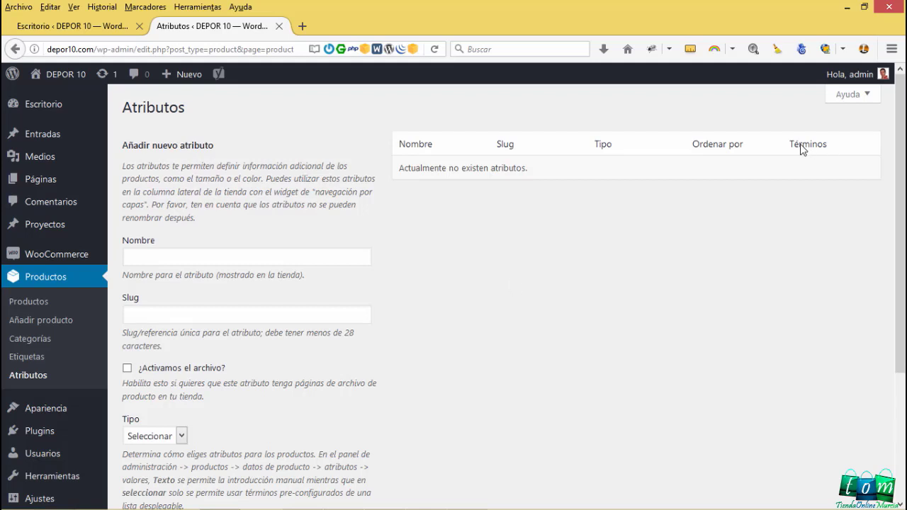
drag(835, 146, 791, 149)
click(551, 306)
- Bring up the second site's Escritorio dashboard, showing 2 entradas and 14 páginas
mouse_move(61, 257)
click(133, 313)
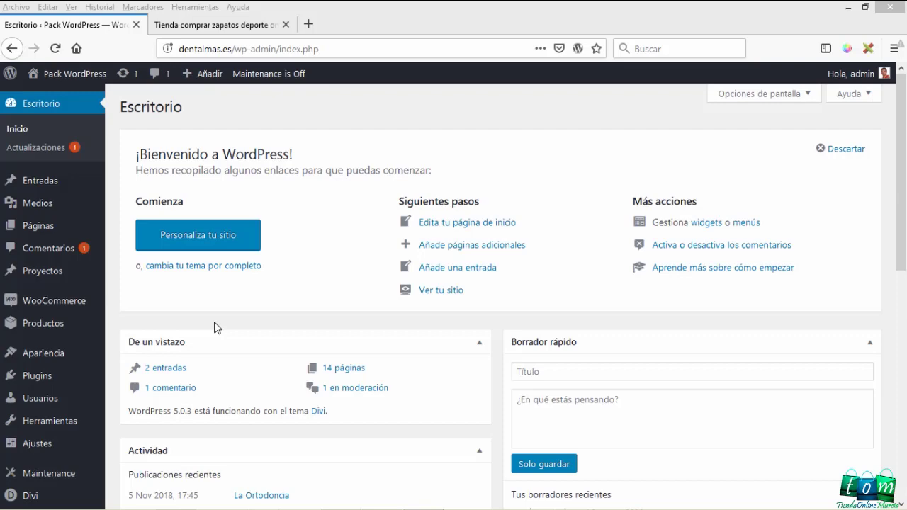
mouse_move(36, 305)
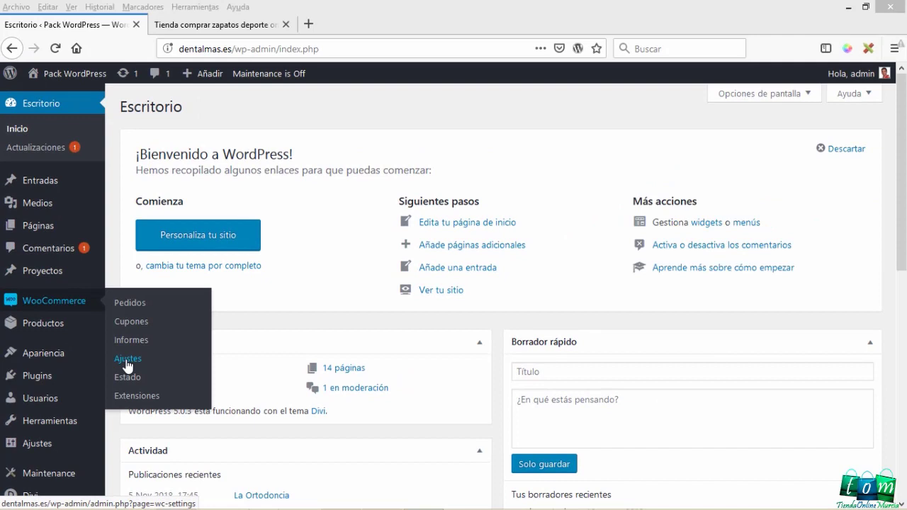
- Open WooCommerce Ajustes and review the Murcia store address, including postal code 30010
click(128, 359)
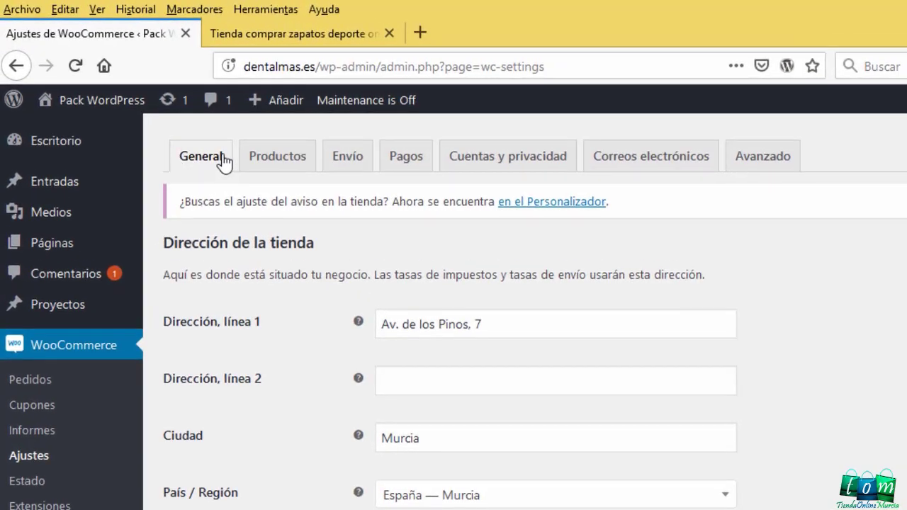
drag(224, 163, 199, 157)
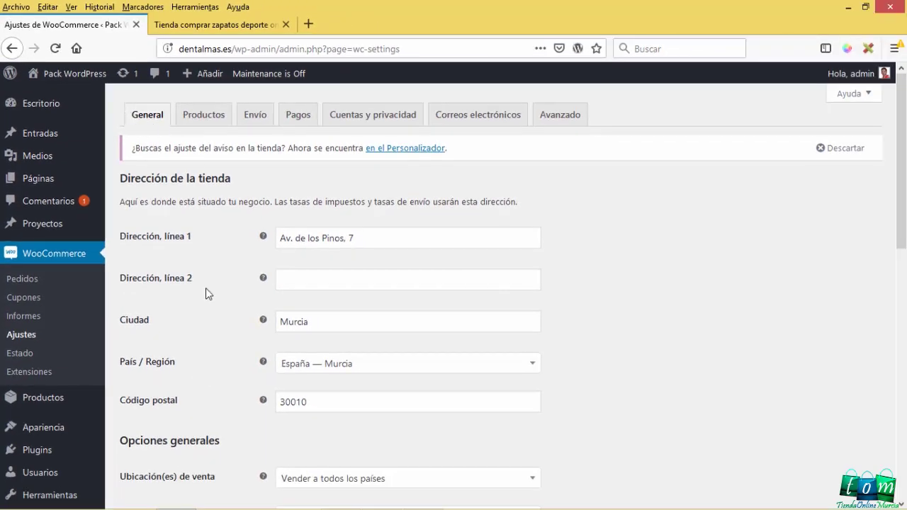
drag(202, 236, 119, 237)
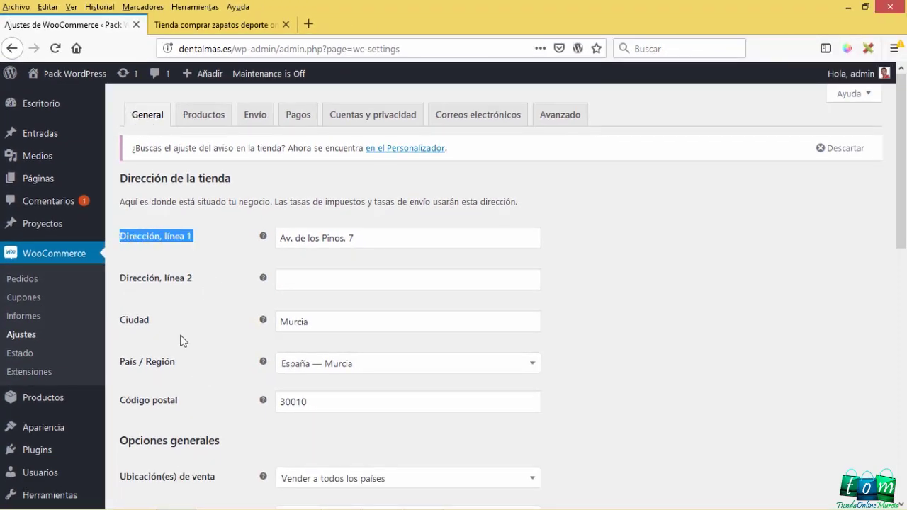
drag(139, 322, 119, 321)
drag(182, 364, 116, 364)
click(196, 405)
drag(196, 406, 116, 401)
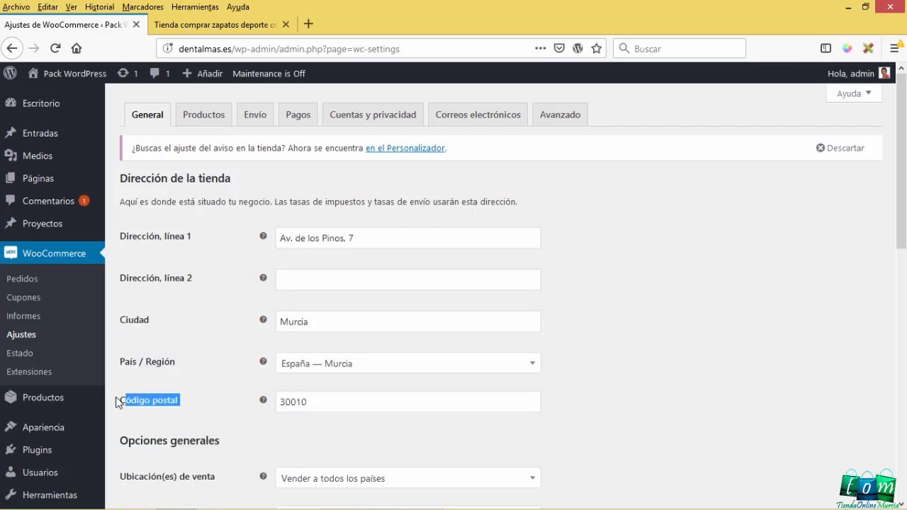
click(623, 314)
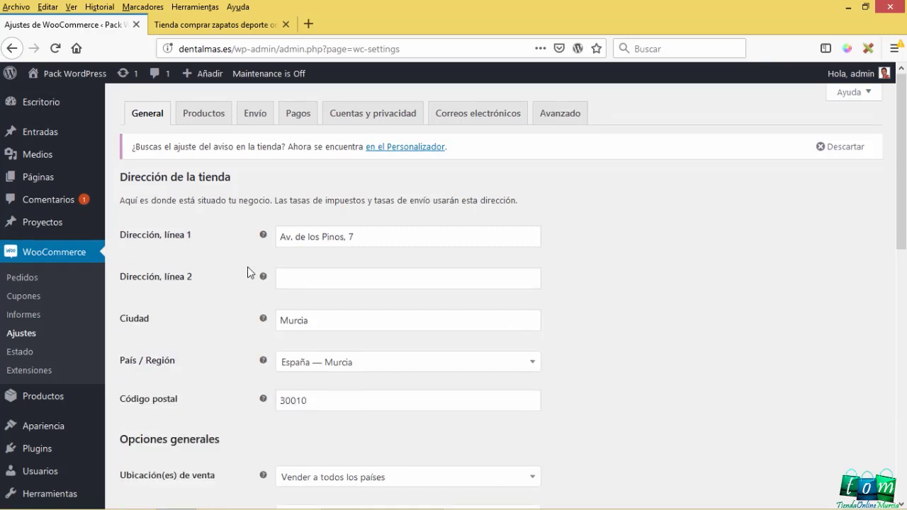
scroll(248, 269, down, 3)
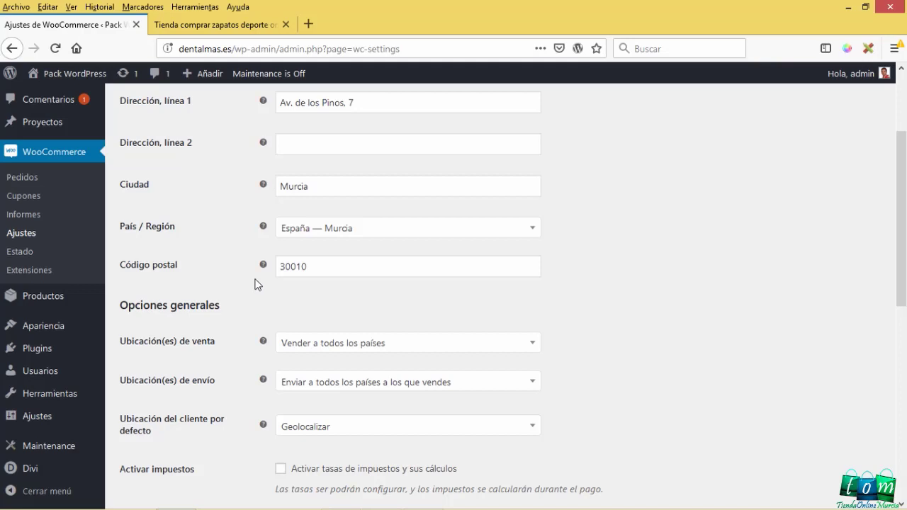
scroll(252, 287, up, 2)
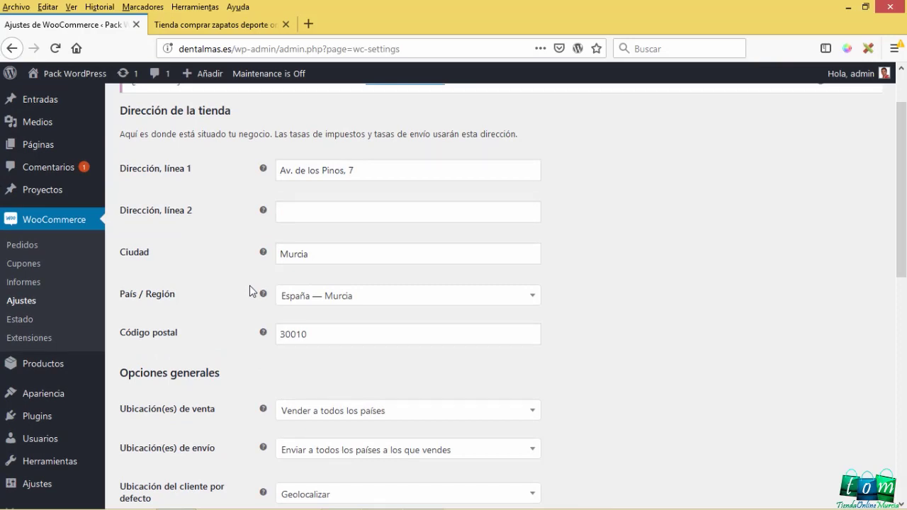
drag(206, 342, 129, 177)
click(222, 279)
- Review the Opciones generales, previewing the Ubicación(es) de venta choices
scroll(206, 234, up, 2)
drag(239, 182, 123, 177)
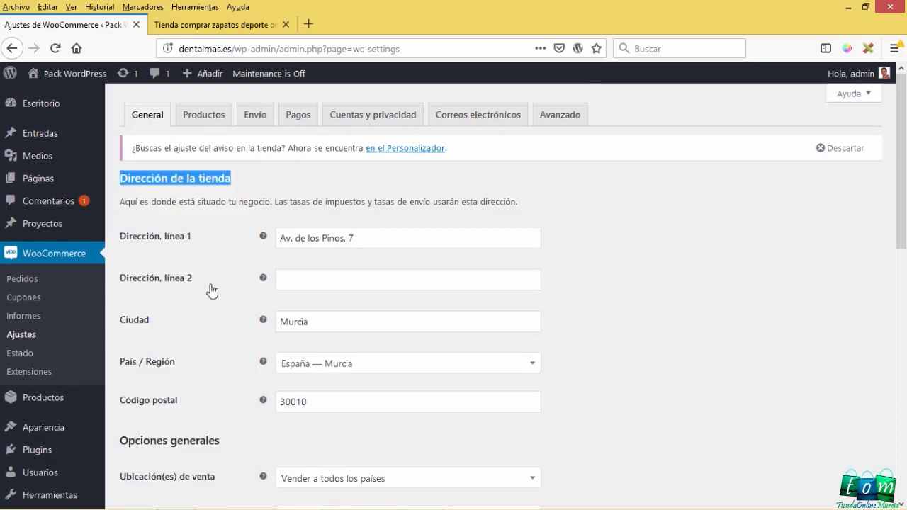
scroll(210, 289, down, 4)
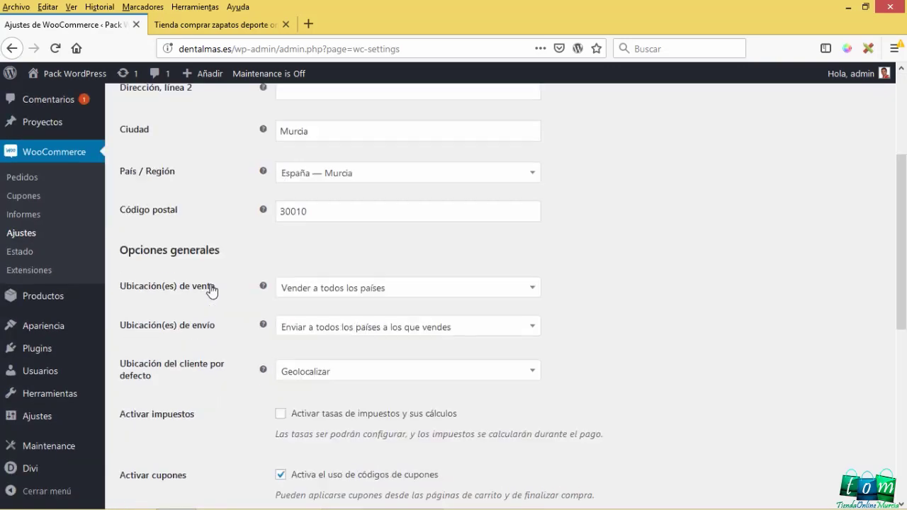
drag(221, 170, 121, 169)
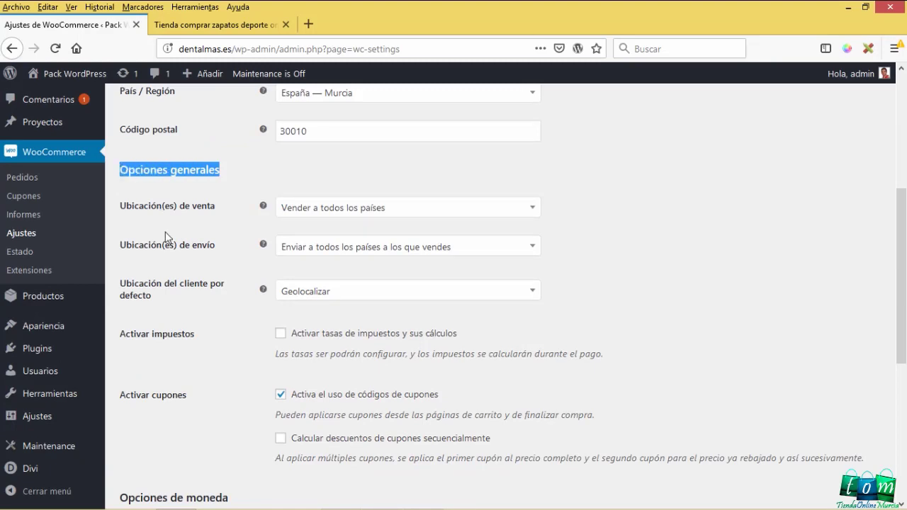
click(130, 215)
drag(121, 209, 217, 214)
click(228, 209)
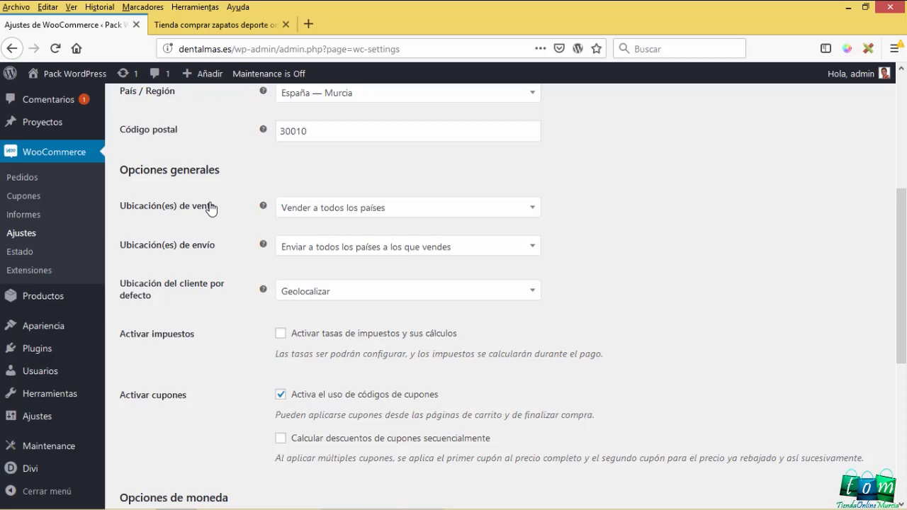
click(298, 217)
click(246, 207)
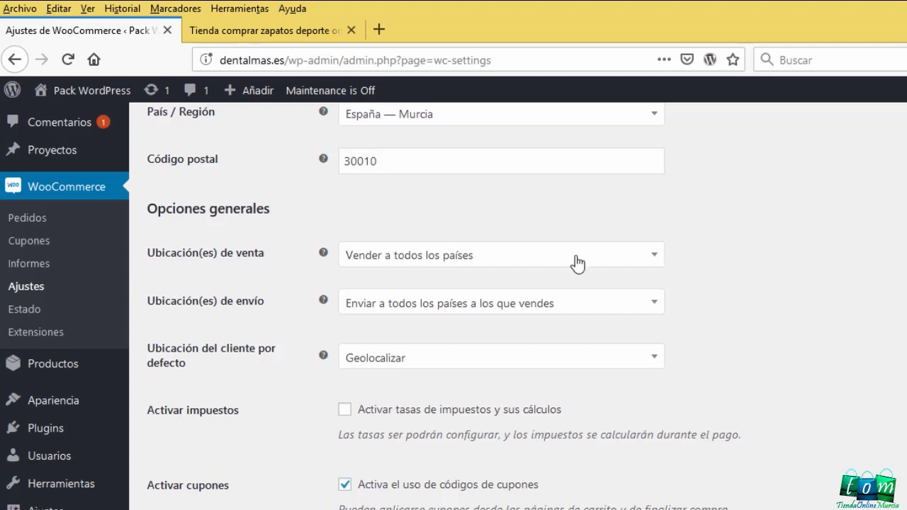
- Set selling locations to 'Vender a países específicos' and add España
click(542, 259)
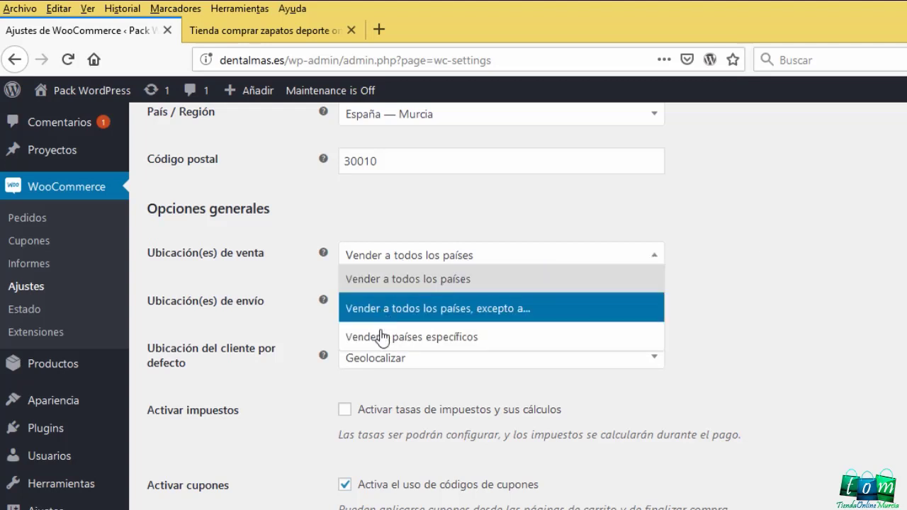
click(442, 338)
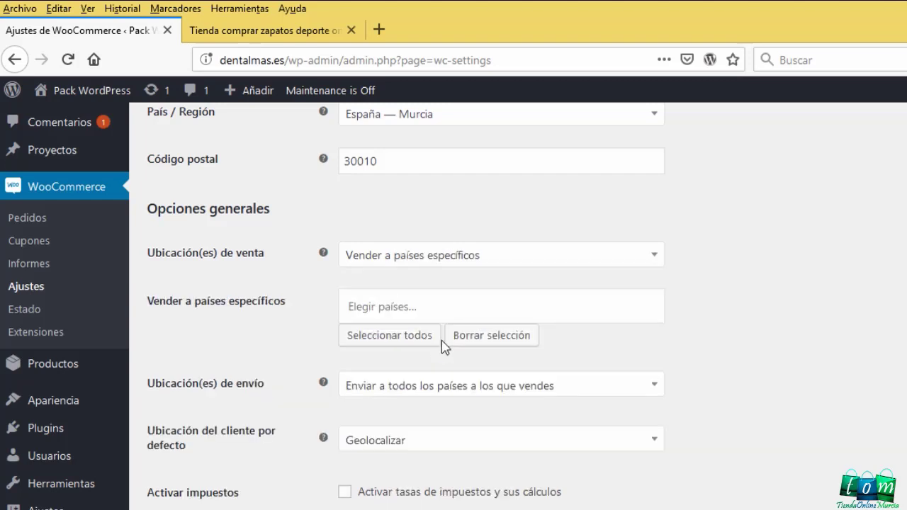
click(386, 306)
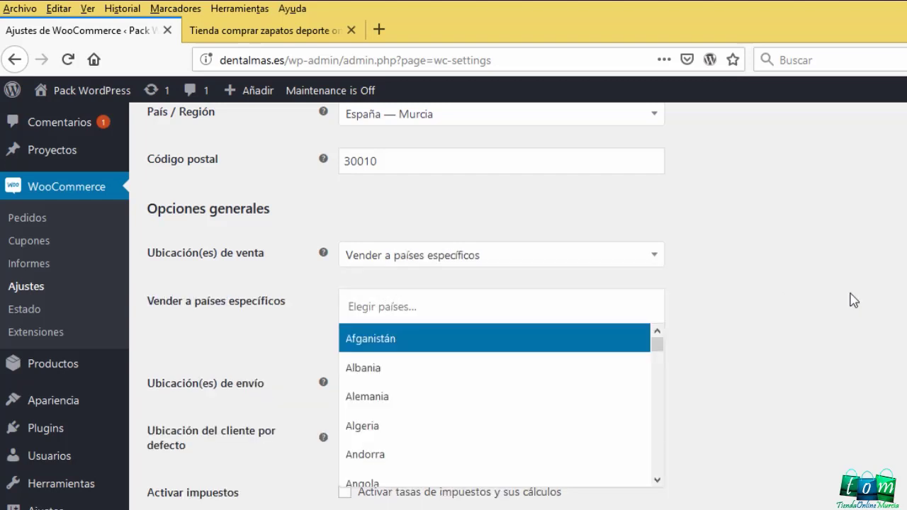
click(417, 302)
text(esp)
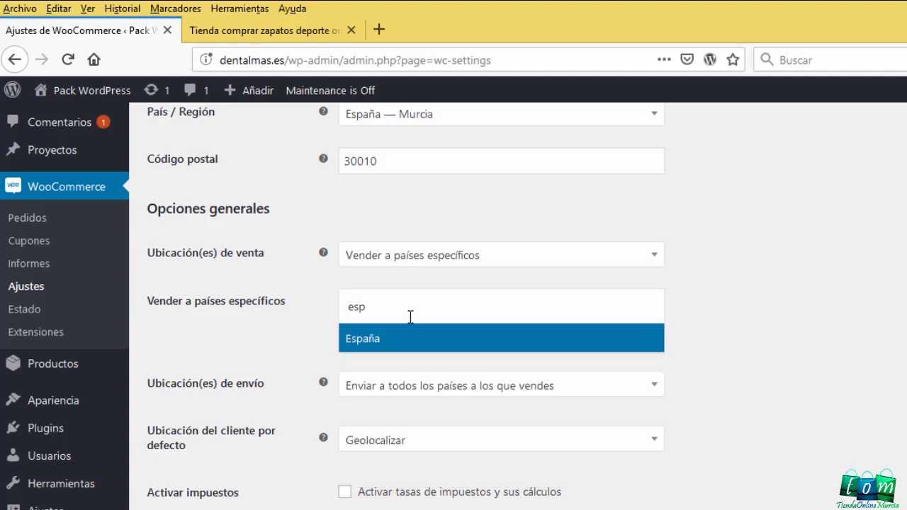
click(364, 340)
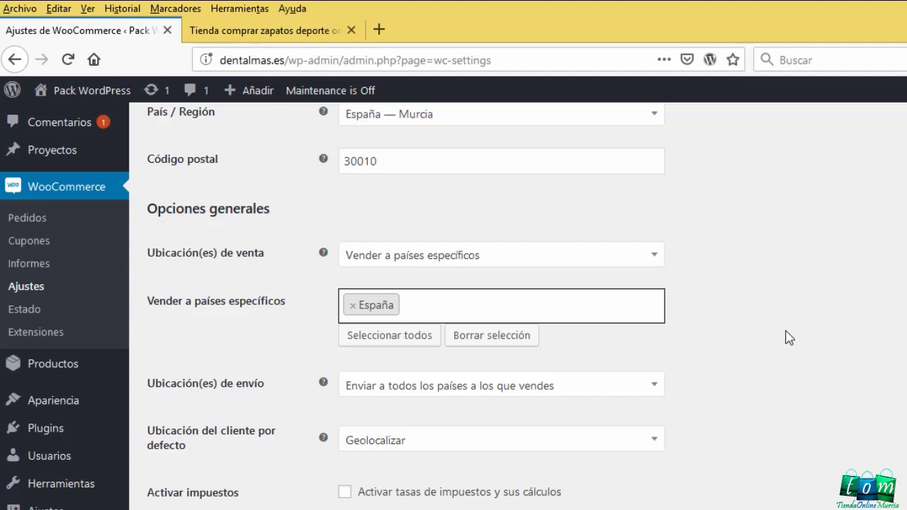
- Add Portugal to the selling countries, then remove it so only España remains
text(por)
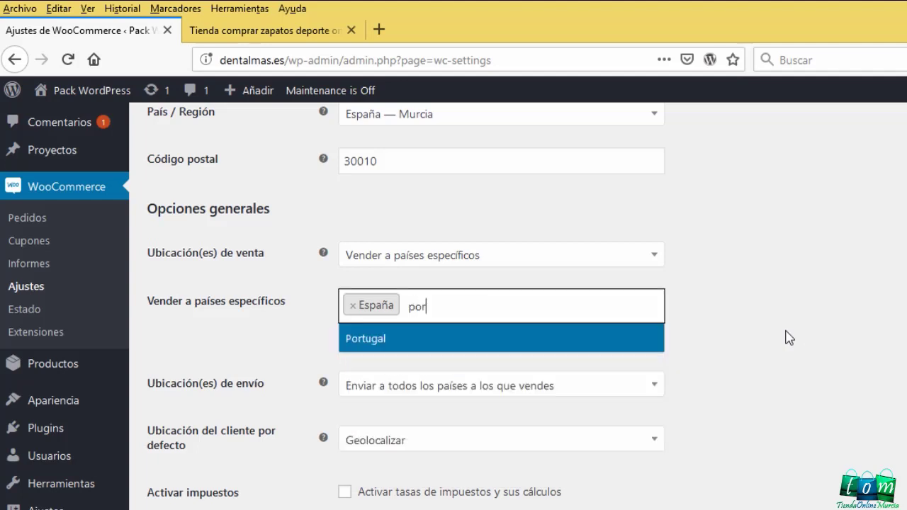
click(411, 340)
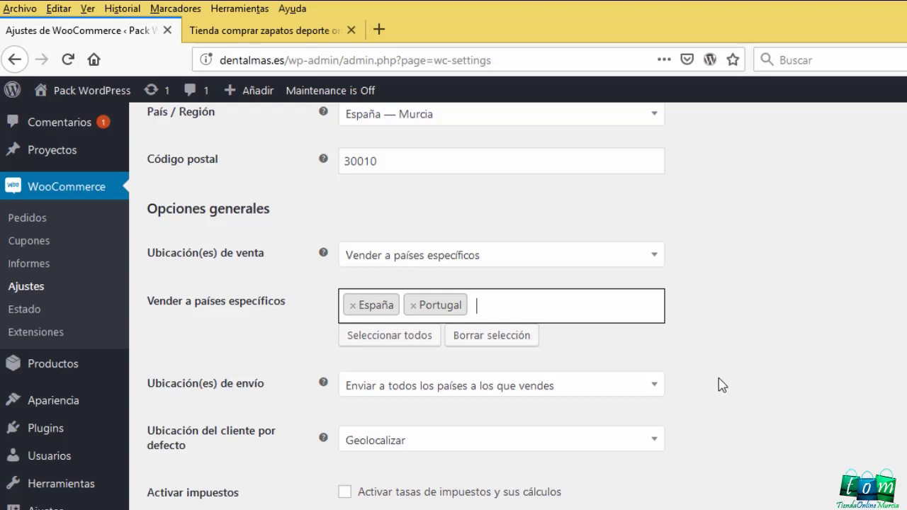
click(413, 306)
click(867, 279)
scroll(356, 414, down, 2)
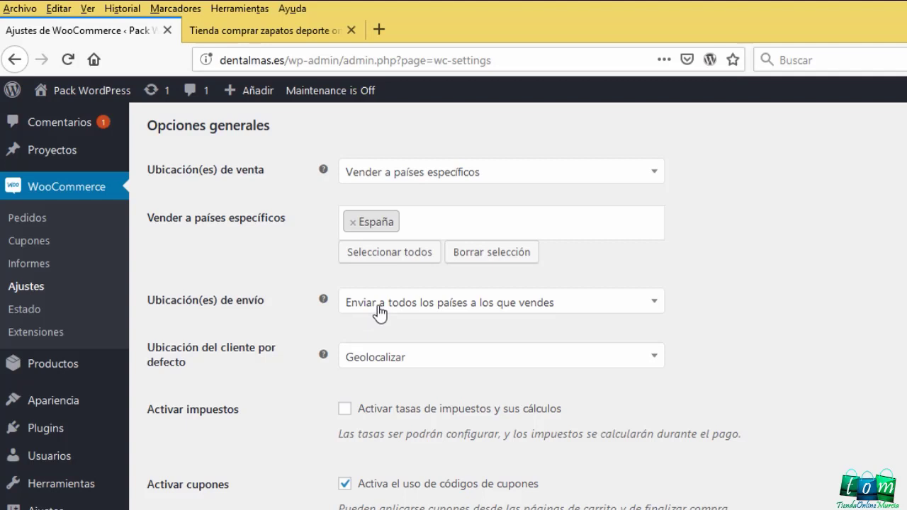
- Set shipping to 'Enviar solo a países específicos' with España as the ship-to country
drag(289, 225, 148, 222)
click(212, 246)
click(392, 308)
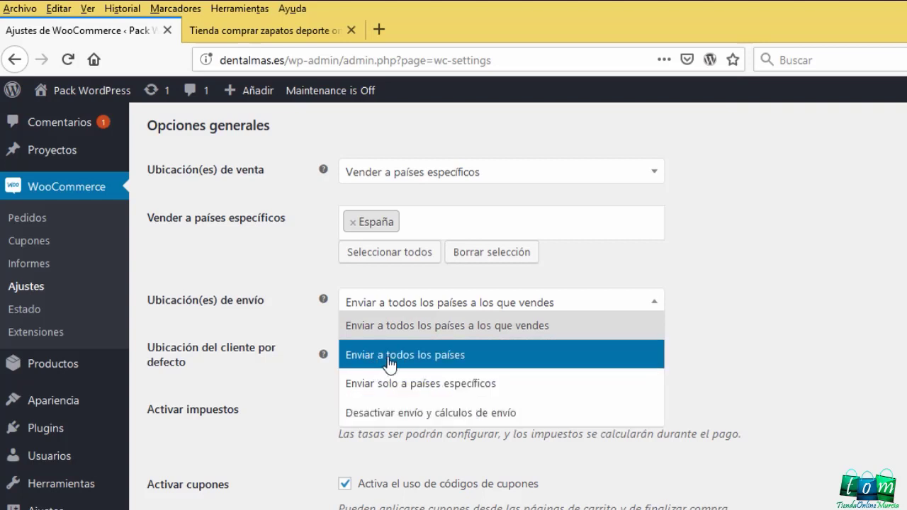
click(389, 389)
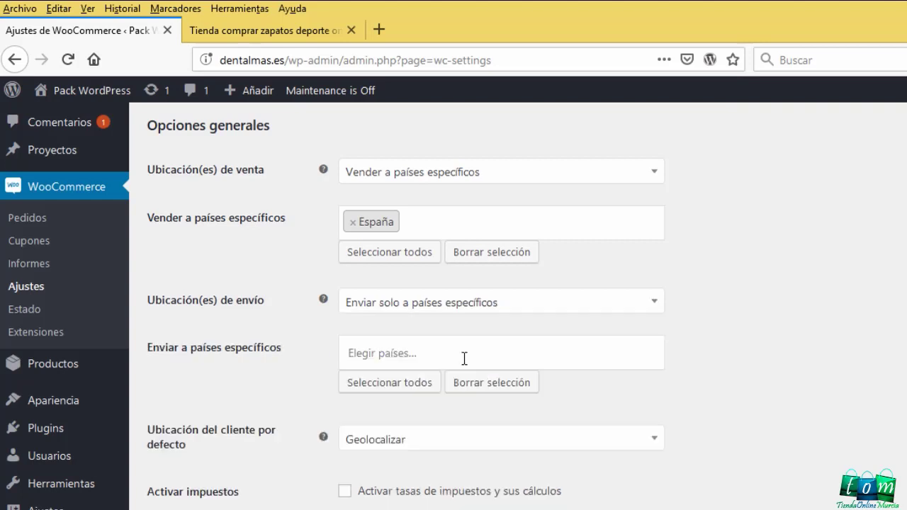
click(375, 352)
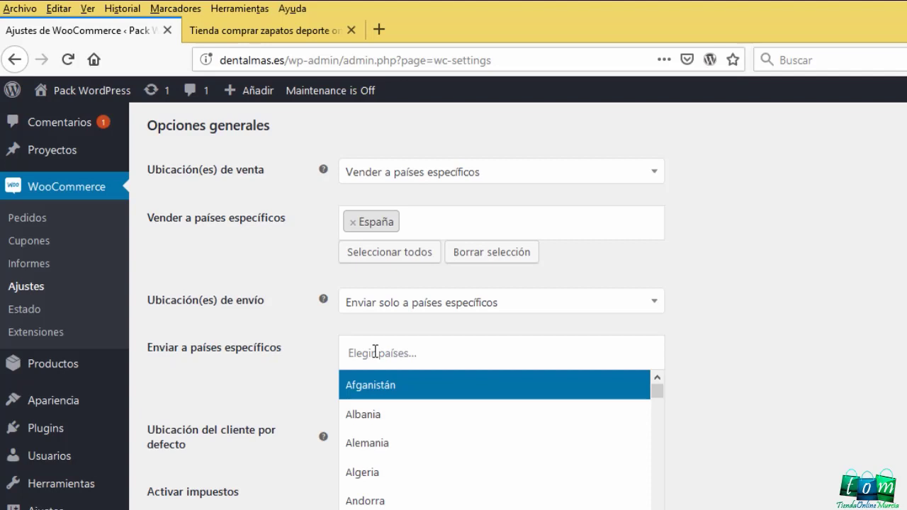
text(españa)
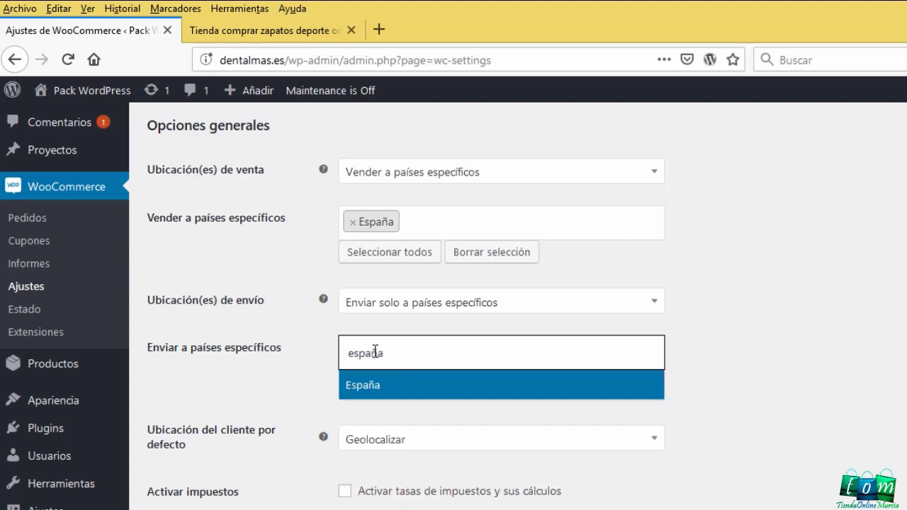
click(403, 387)
click(420, 218)
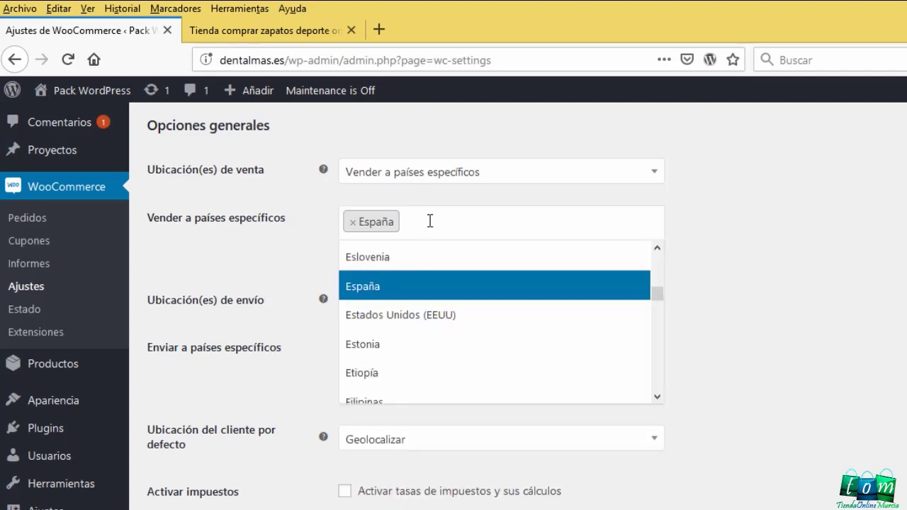
click(428, 220)
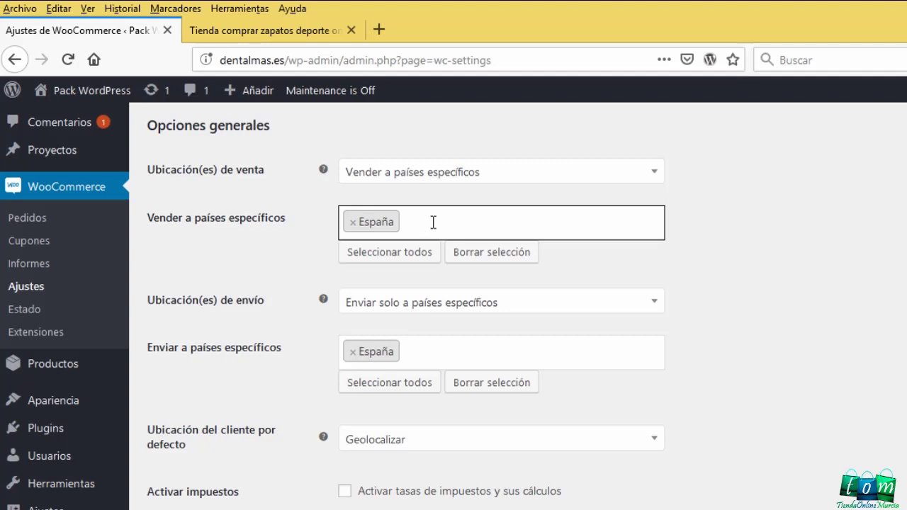
click(433, 222)
text(prot)
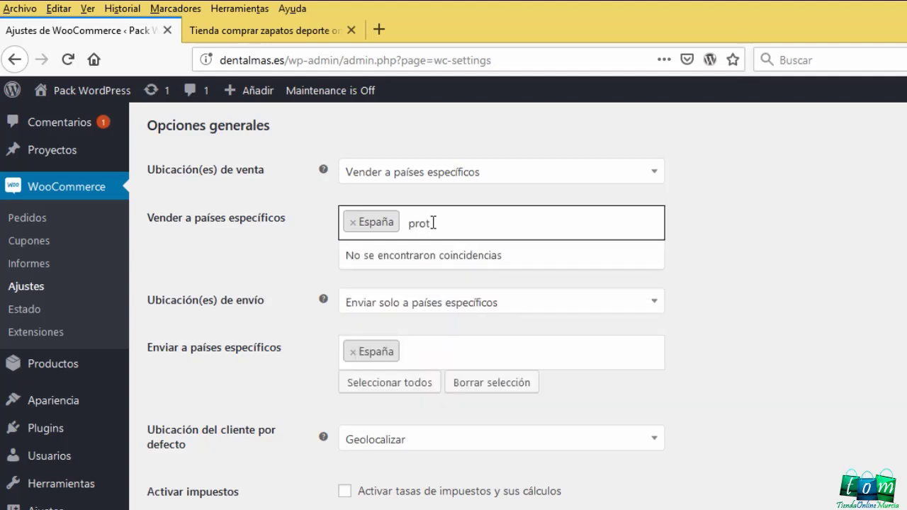
key(BackSpace)
key(BackSpace)
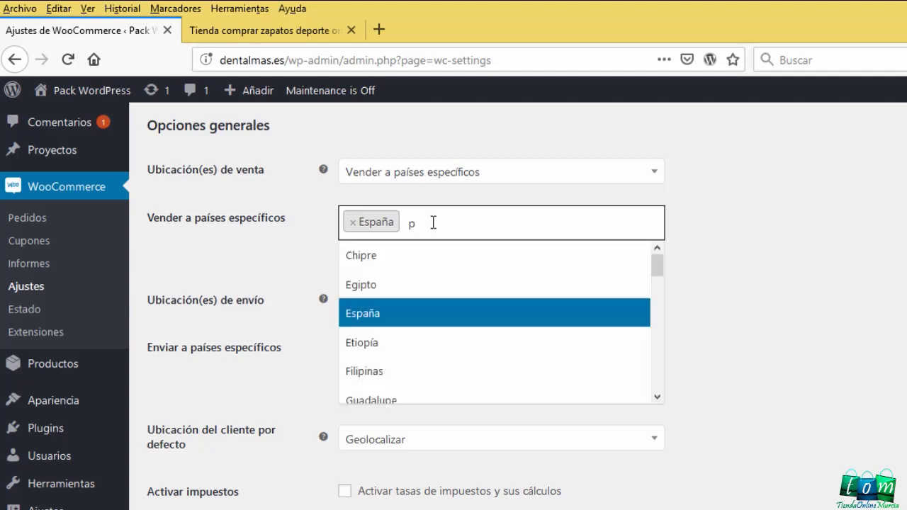
text(ortu)
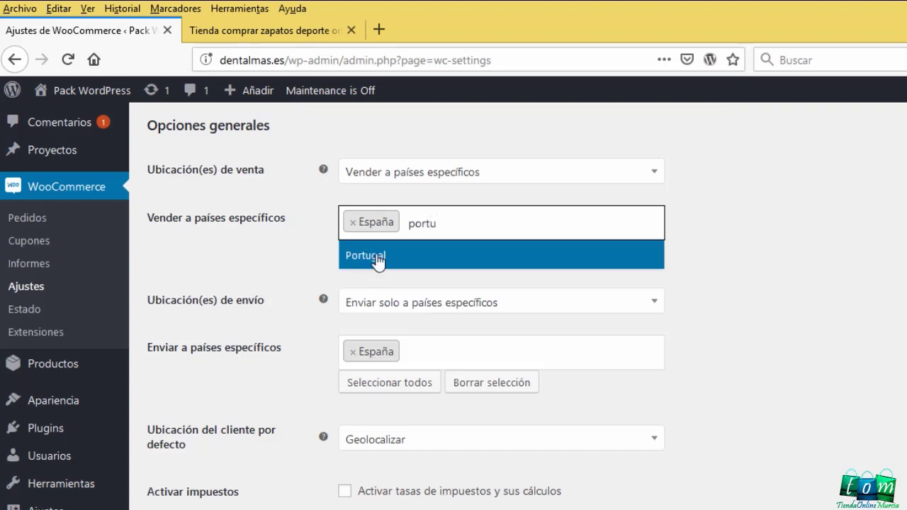
click(377, 261)
drag(300, 227, 146, 227)
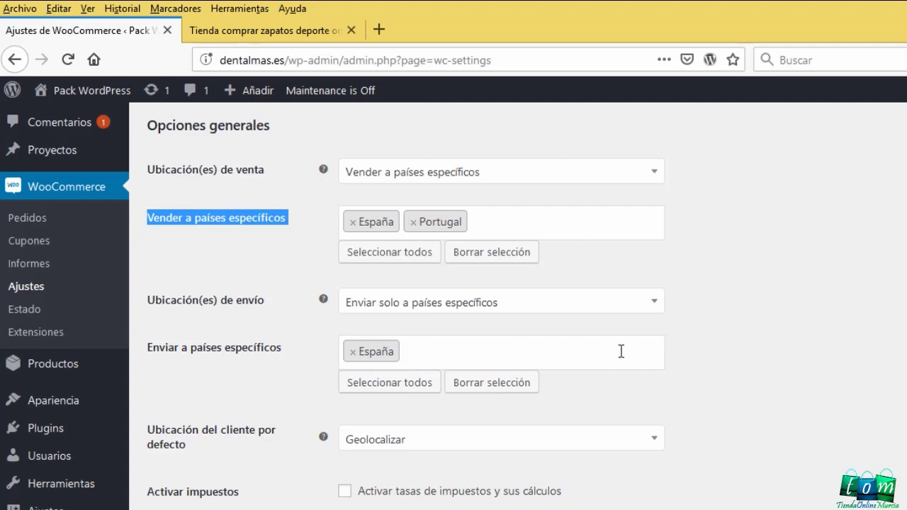
click(415, 225)
click(414, 224)
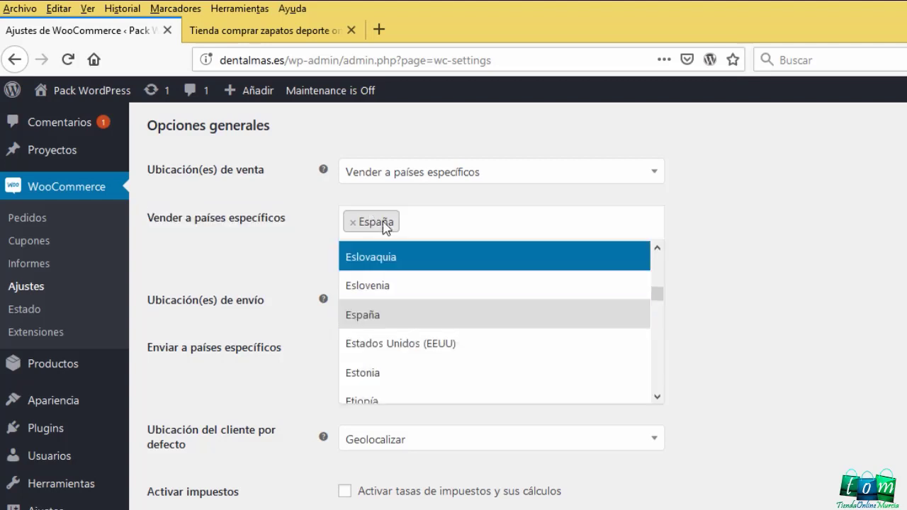
click(297, 255)
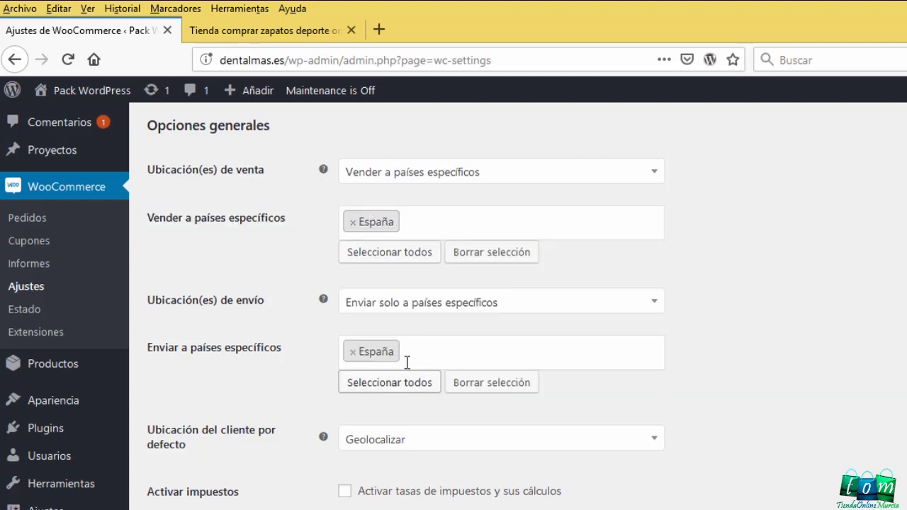
- Remove España from ship-to countries and choose 'Enviar a todos los países a los que vendes'
click(356, 361)
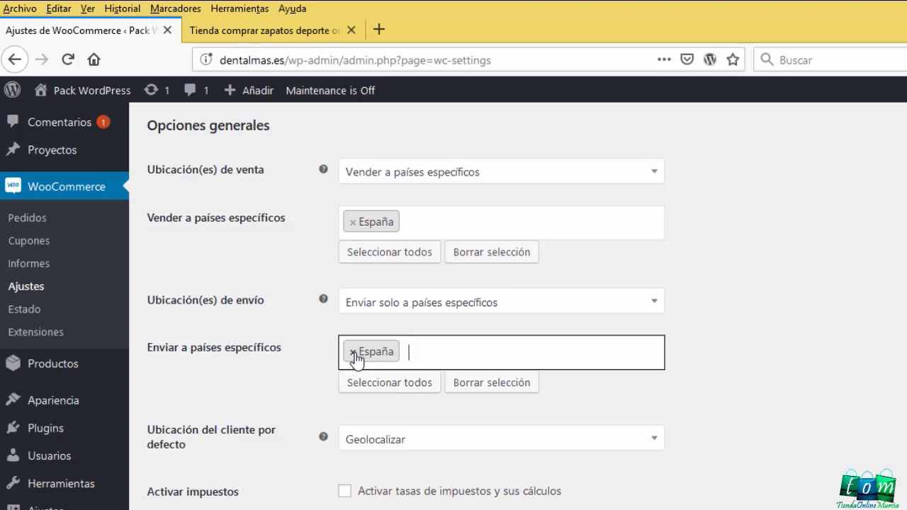
click(430, 309)
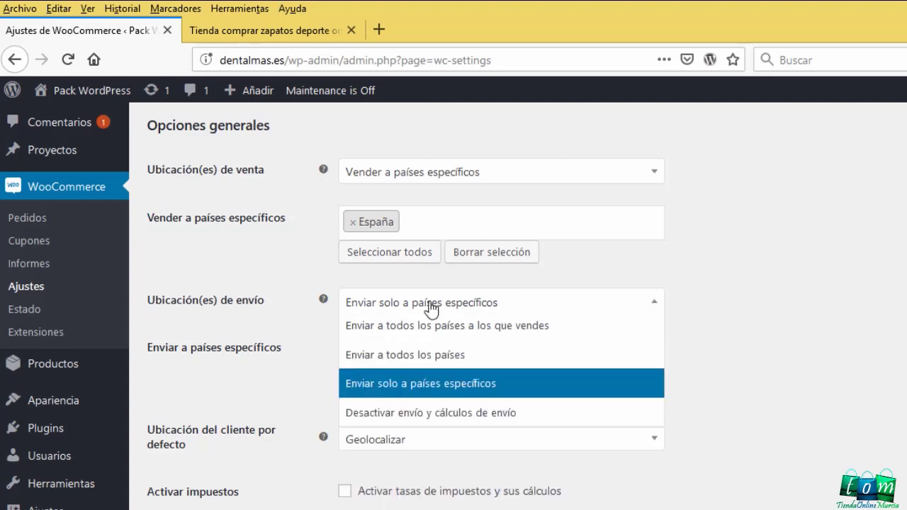
click(488, 332)
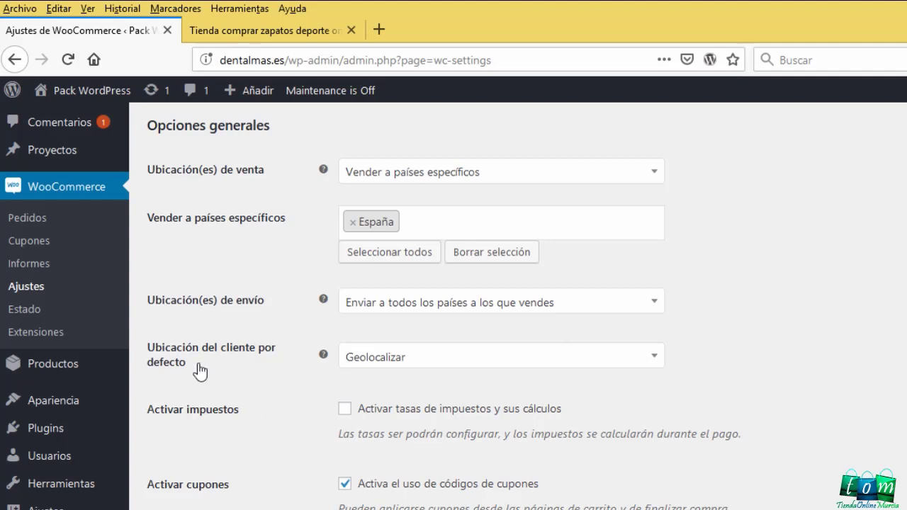
drag(195, 367, 155, 367)
triple_click(156, 367)
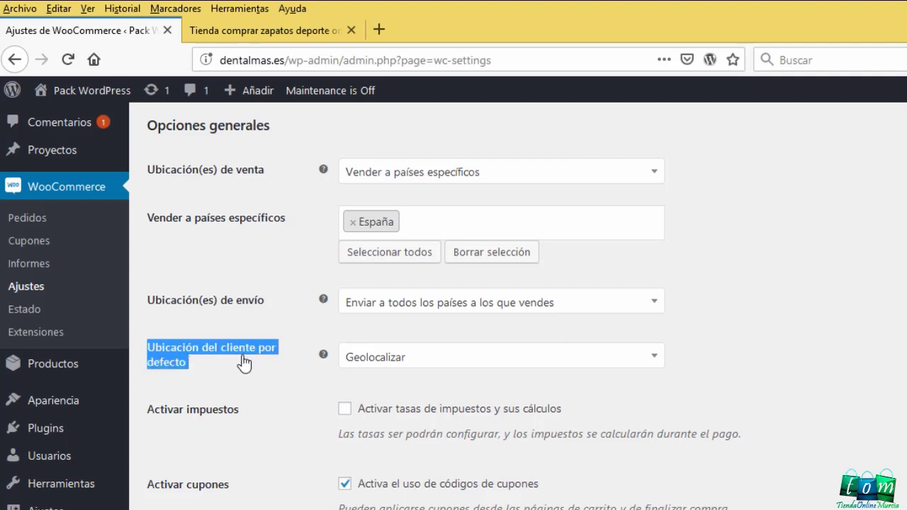
click(202, 377)
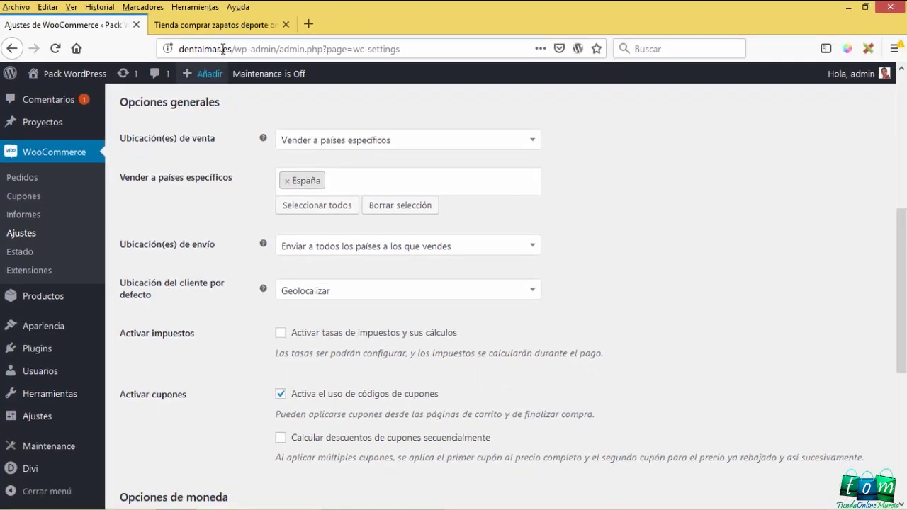
- On depor10.com, add the Zapatillas Nike Roshe Two in Talla 40 to the cart
click(238, 28)
scroll(376, 326, down, 8)
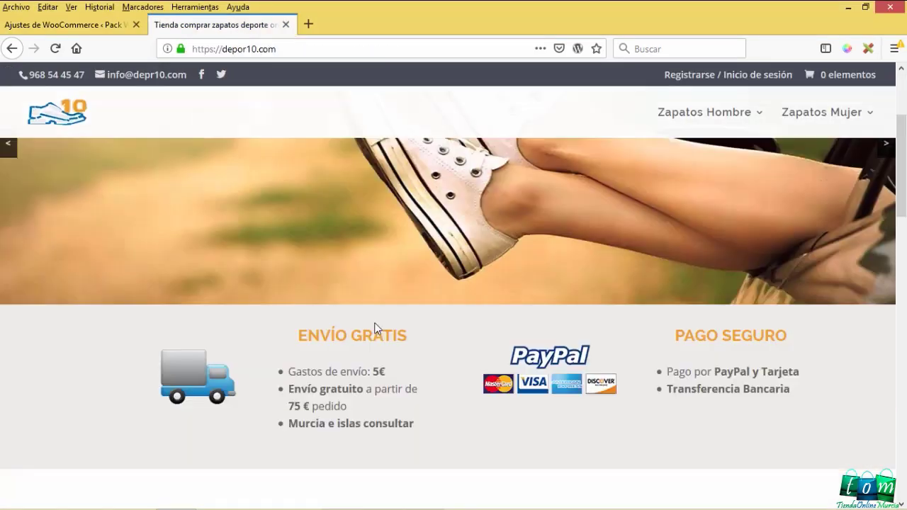
scroll(371, 374, down, 3)
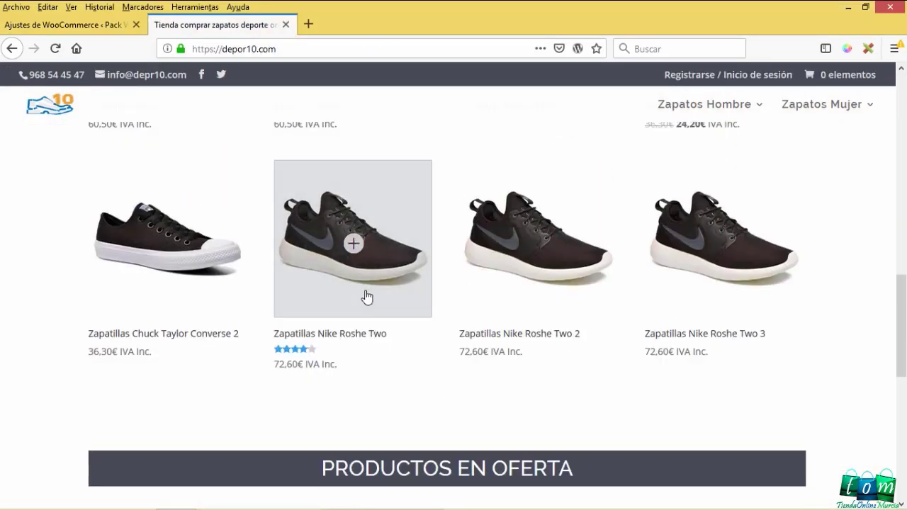
click(337, 282)
click(330, 281)
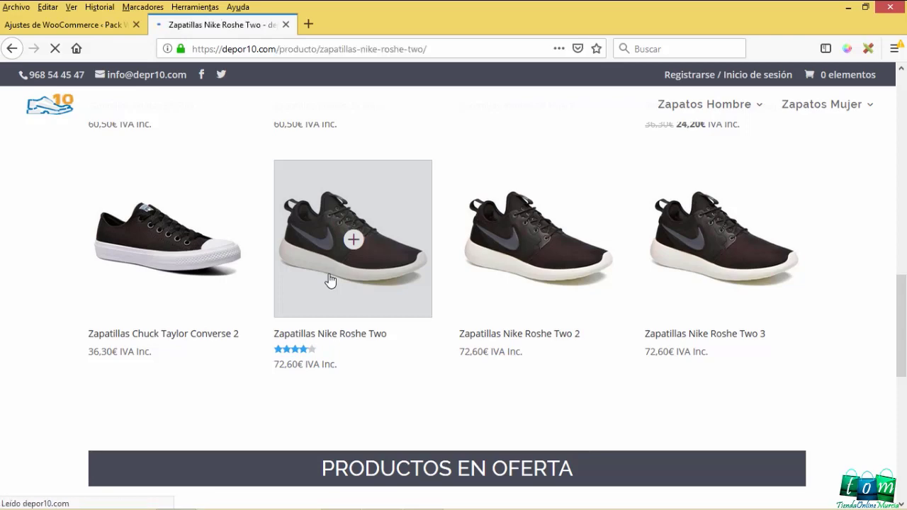
scroll(449, 184, down, 2)
click(454, 250)
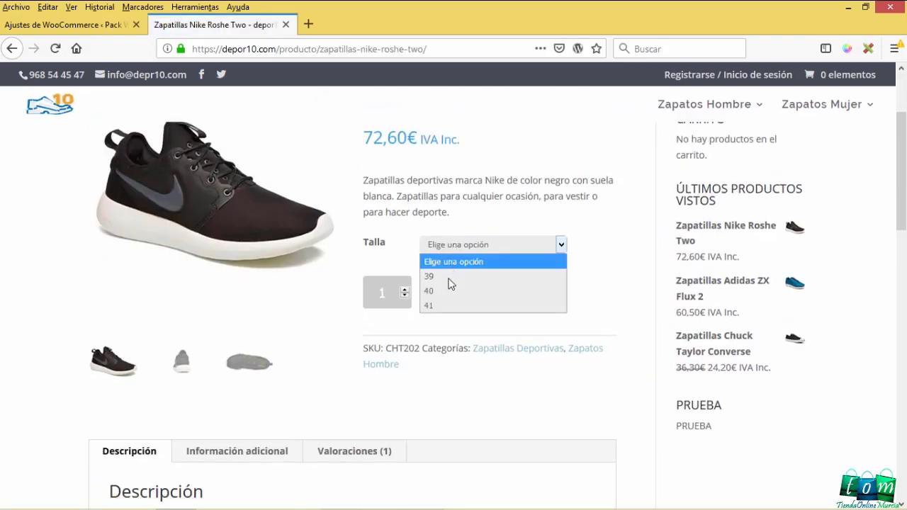
click(450, 290)
click(485, 316)
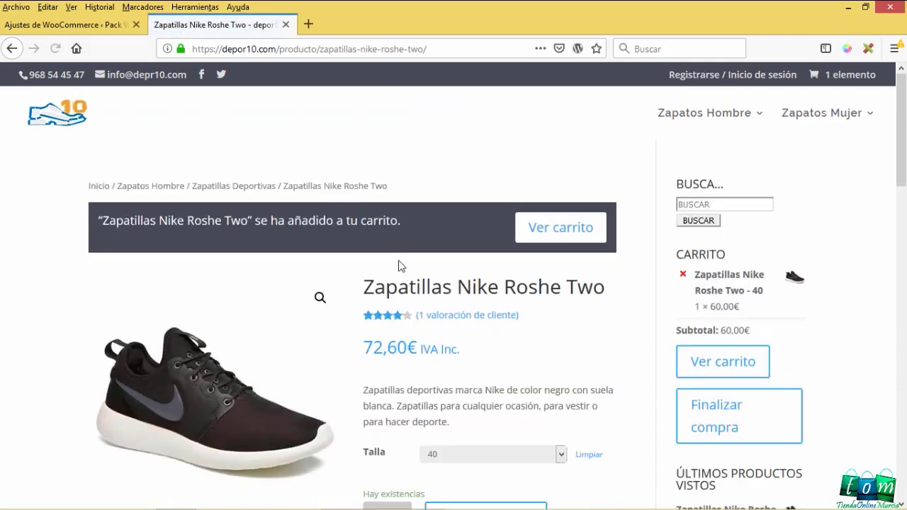
- Open the cart and check the 5,00€ shipping charge
click(551, 232)
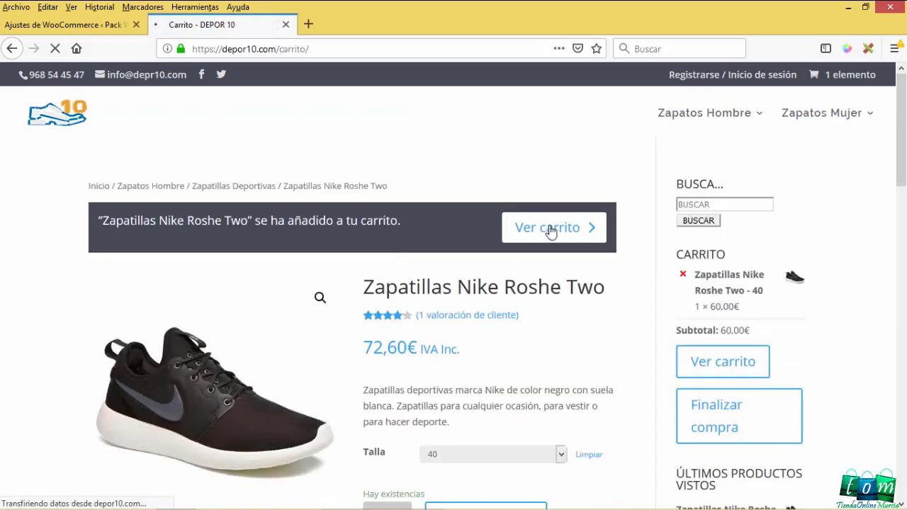
scroll(365, 277, down, 3)
scroll(480, 255, down, 1)
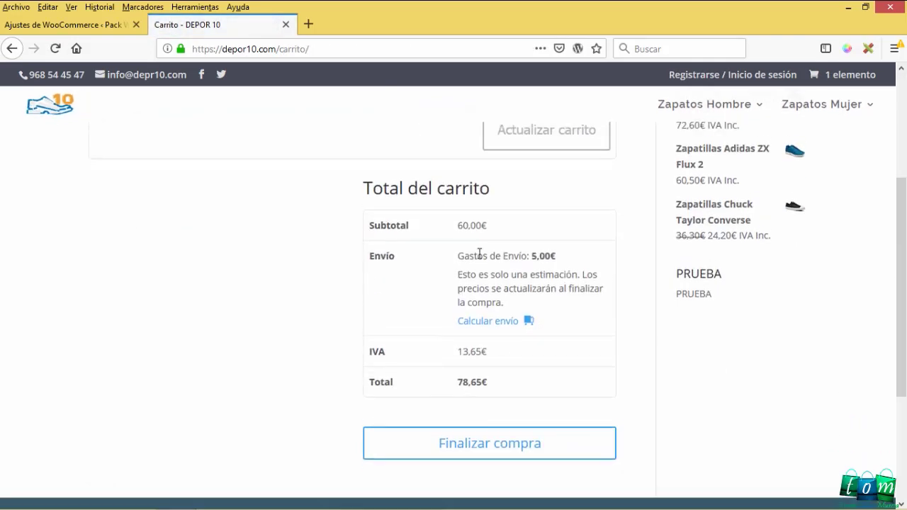
scroll(480, 255, up, 5)
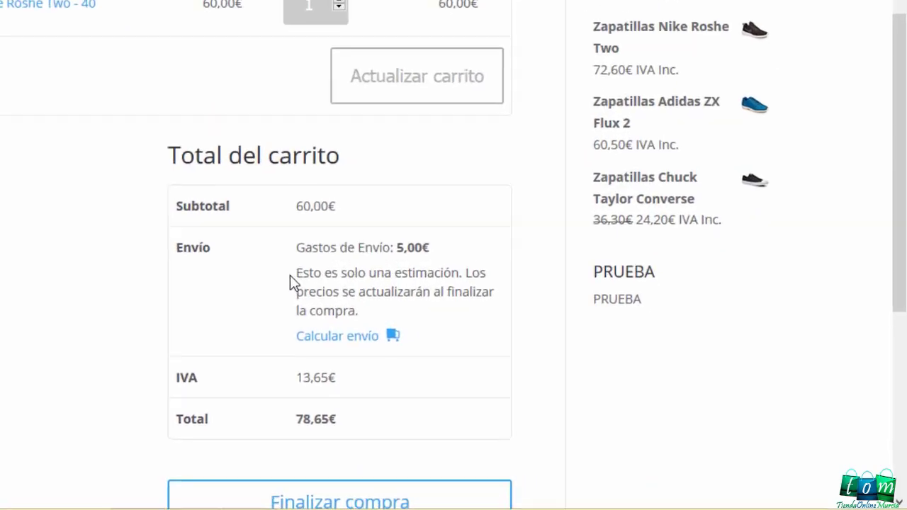
scroll(382, 306, down, 1)
scroll(298, 267, up, 1)
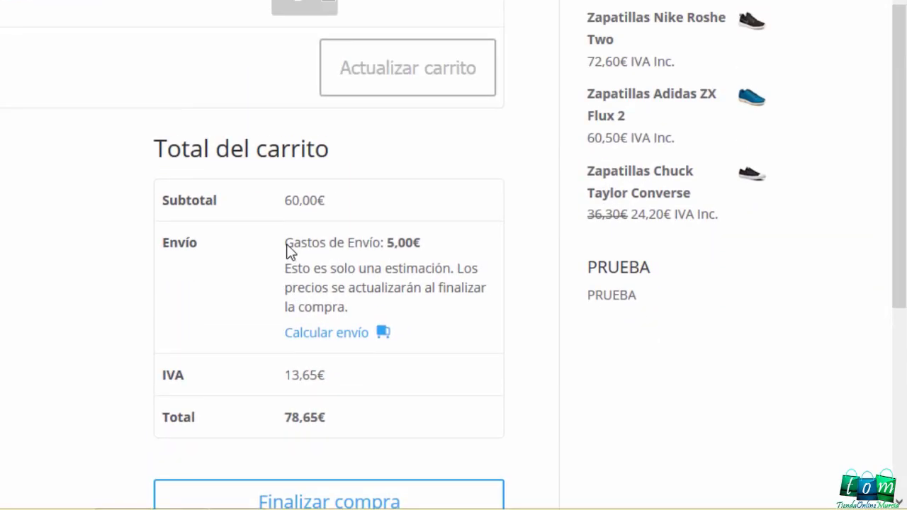
drag(285, 244, 442, 252)
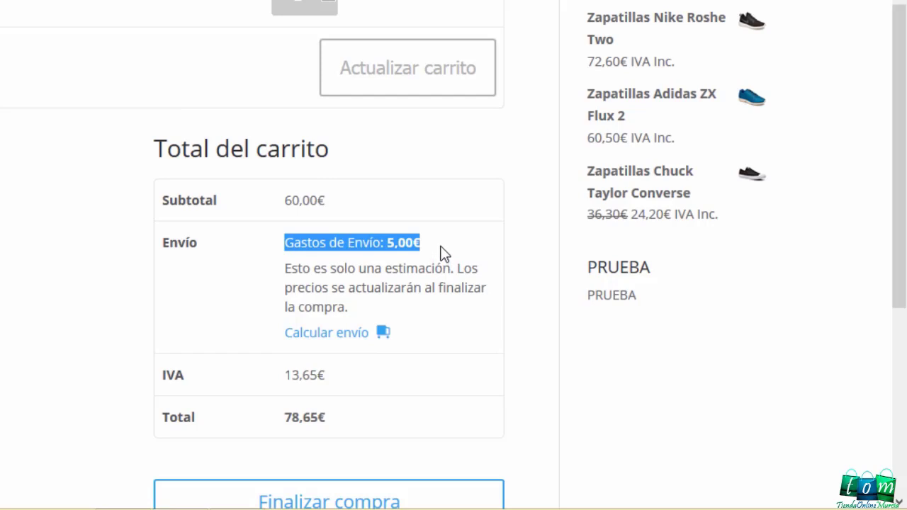
click(444, 243)
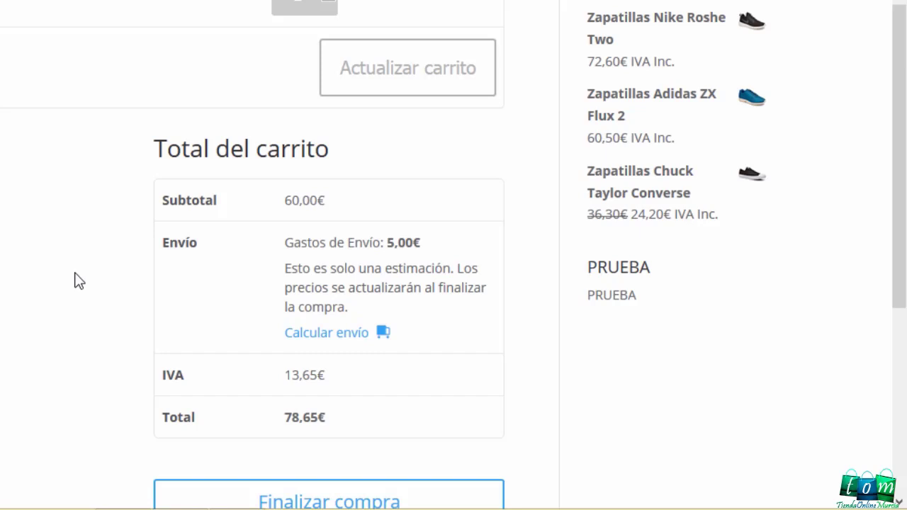
scroll(106, 279, up, 1)
drag(285, 337, 422, 339)
click(139, 341)
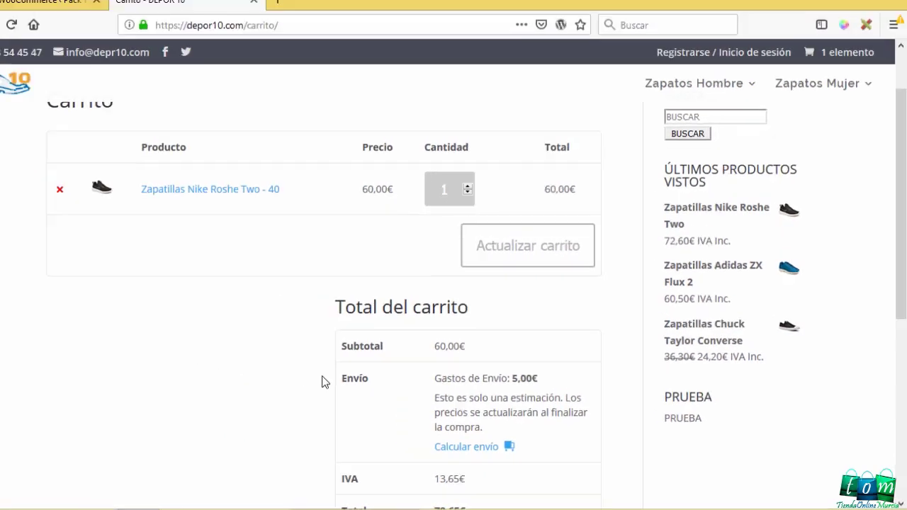
scroll(353, 385, up, 1)
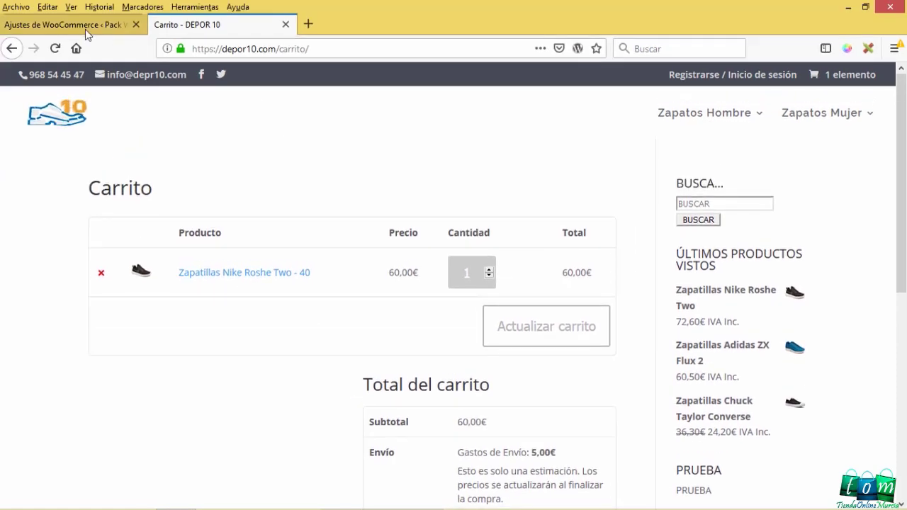
click(85, 29)
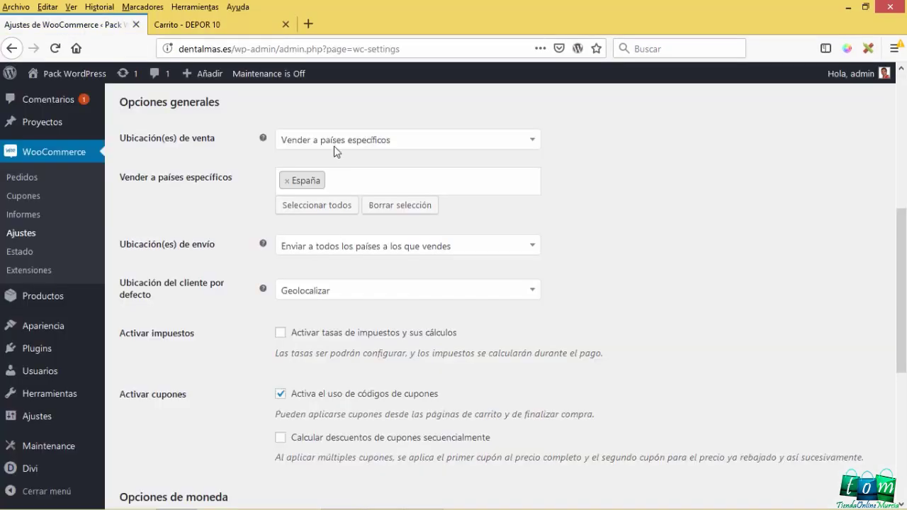
scroll(197, 310, down, 2)
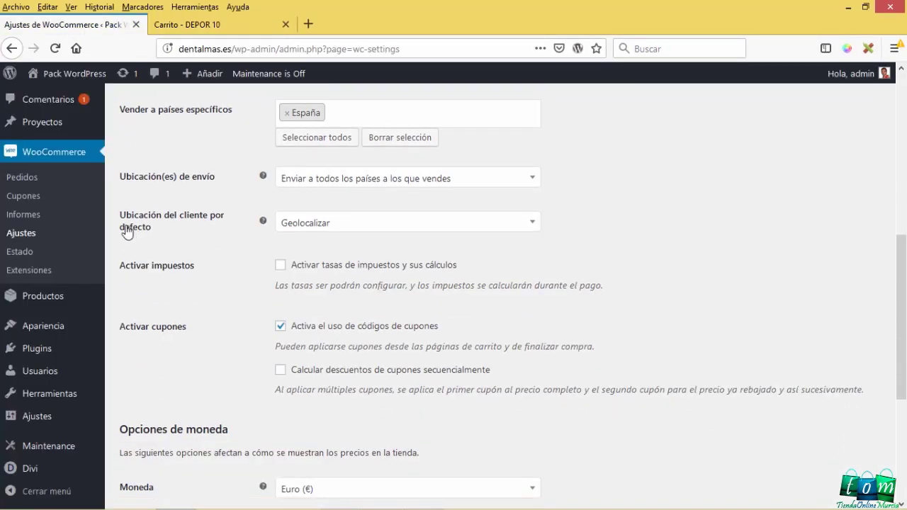
triple_click(124, 224)
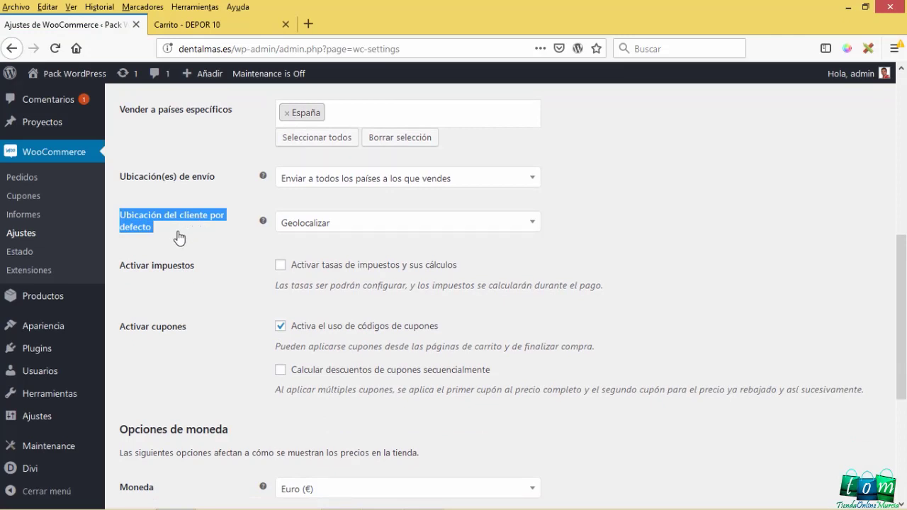
click(335, 228)
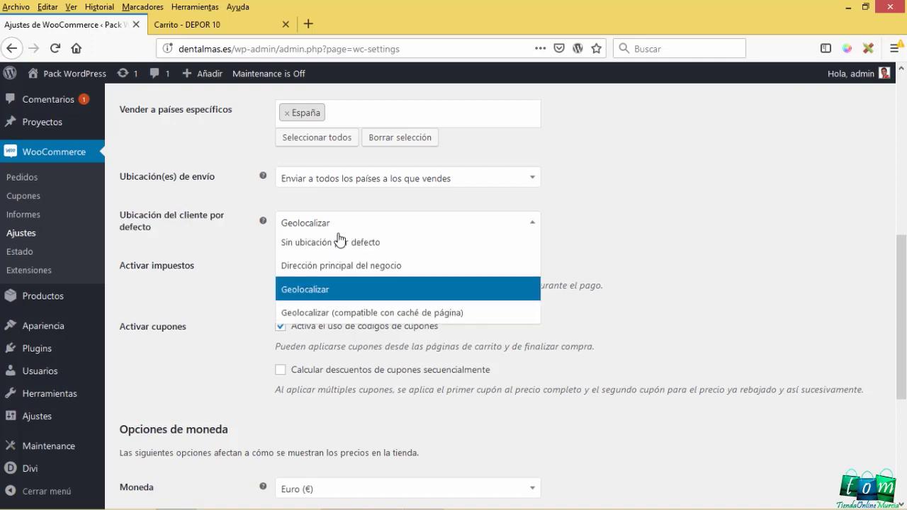
click(330, 274)
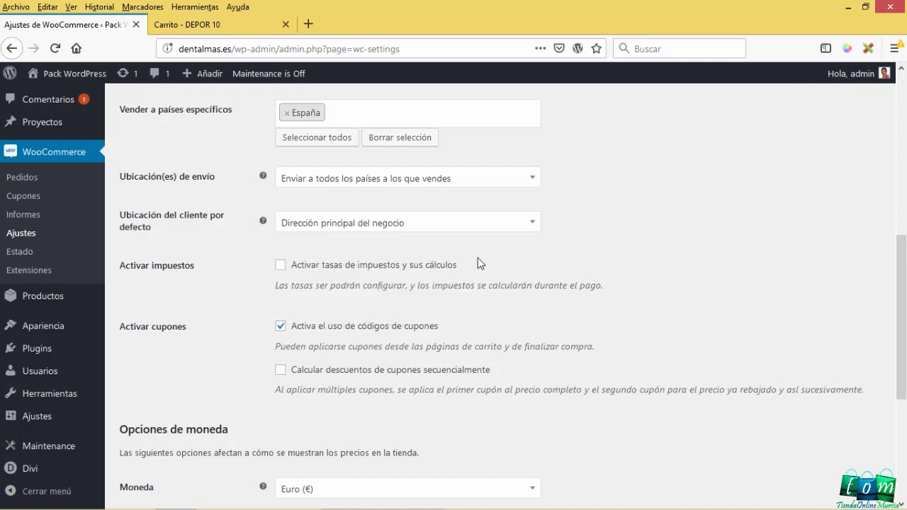
scroll(364, 285, up, 4)
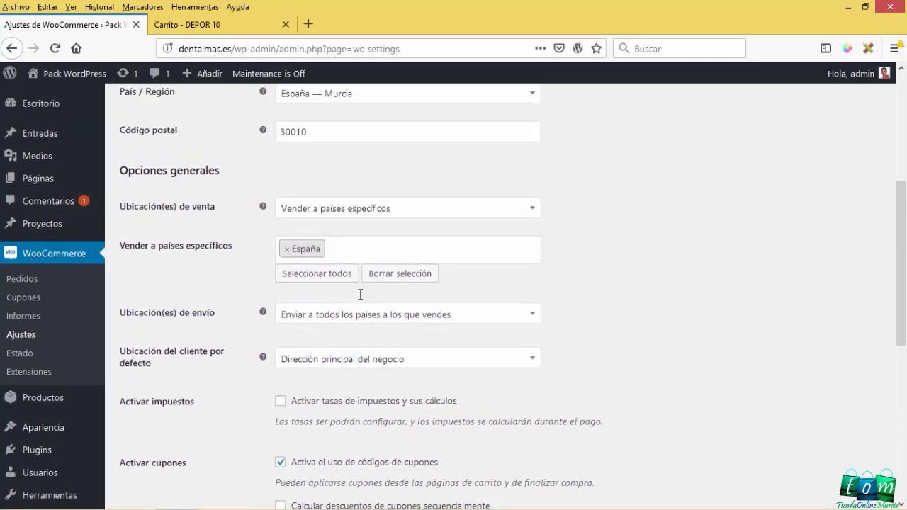
scroll(360, 294, up, 4)
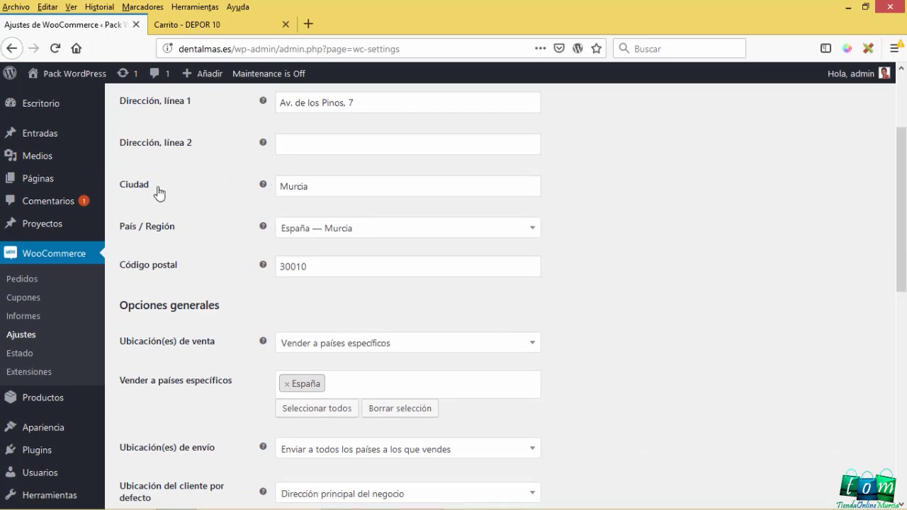
scroll(331, 332, up, 1)
scroll(330, 332, up, 1)
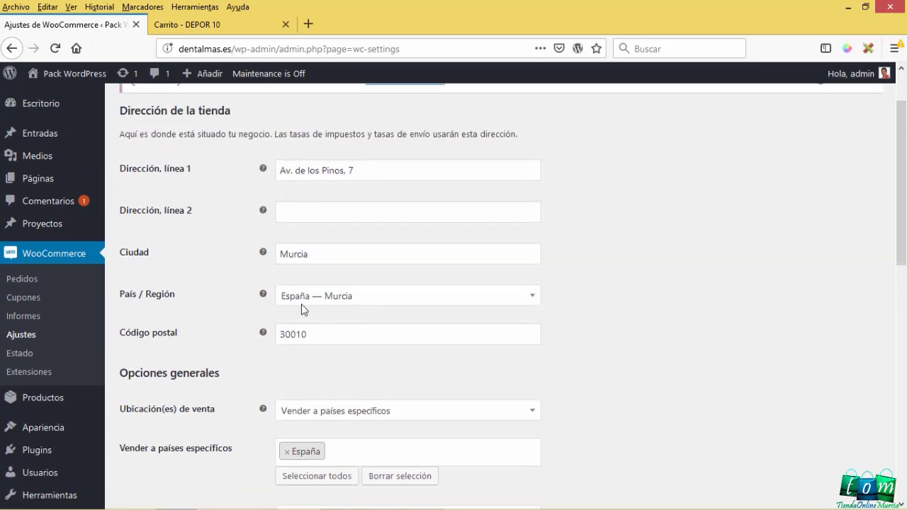
click(354, 300)
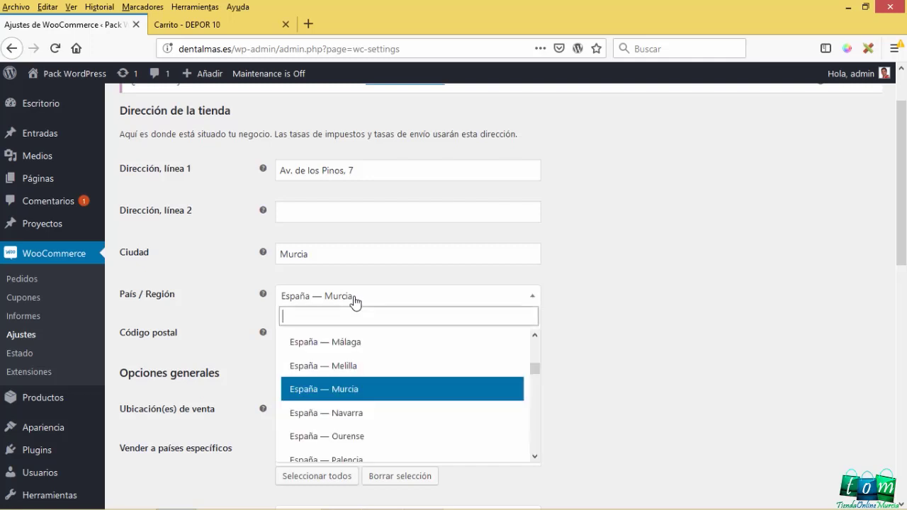
click(344, 392)
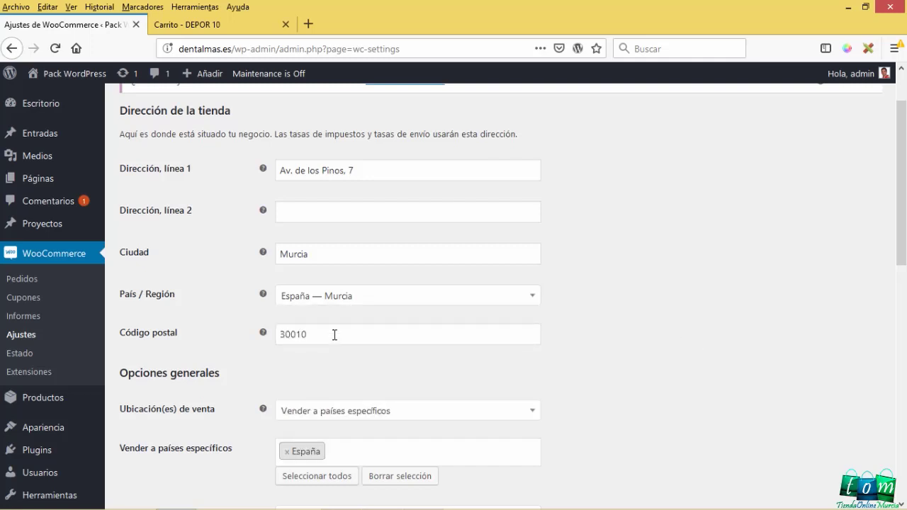
scroll(289, 343, down, 4)
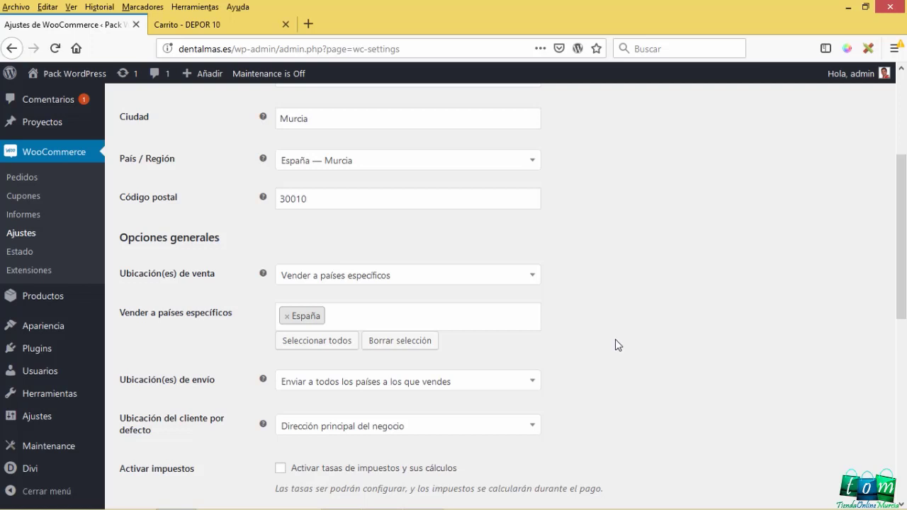
- Set 'Ubicación del cliente por defecto' to Geolocalizar
scroll(612, 331, down, 5)
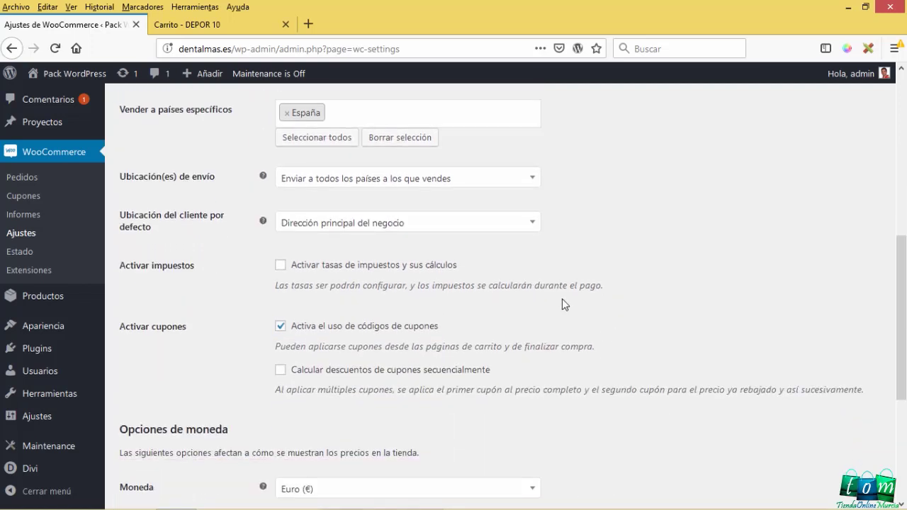
click(308, 224)
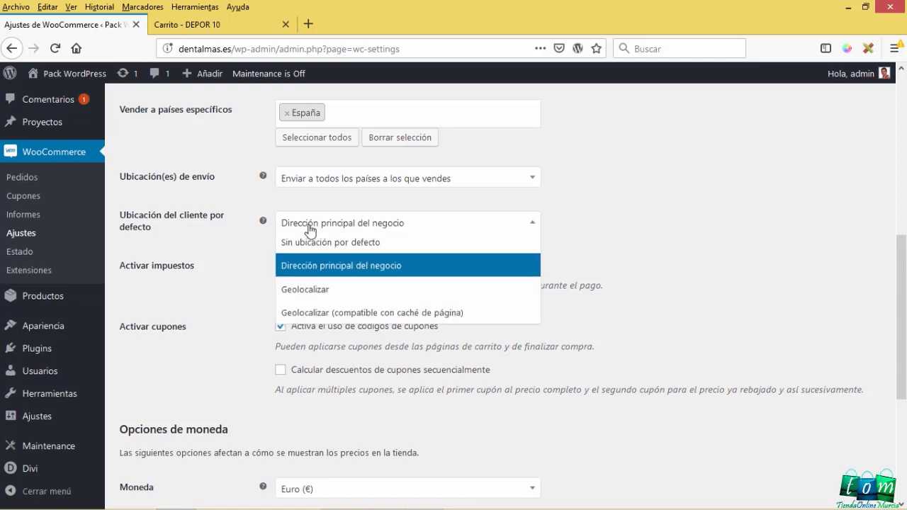
click(309, 289)
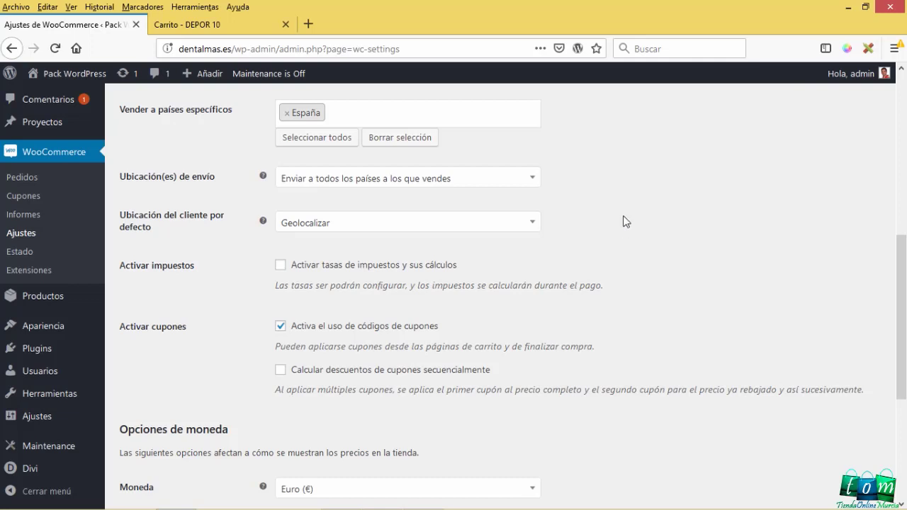
click(215, 27)
- Recalculate cart shipping with Santa Cruz de Tenerife as the province
scroll(486, 344, down, 3)
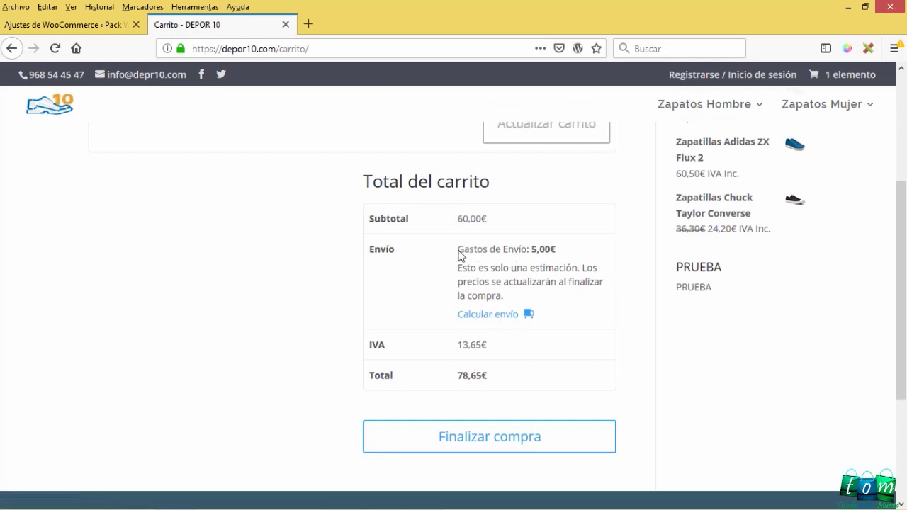
drag(458, 251, 563, 249)
click(484, 316)
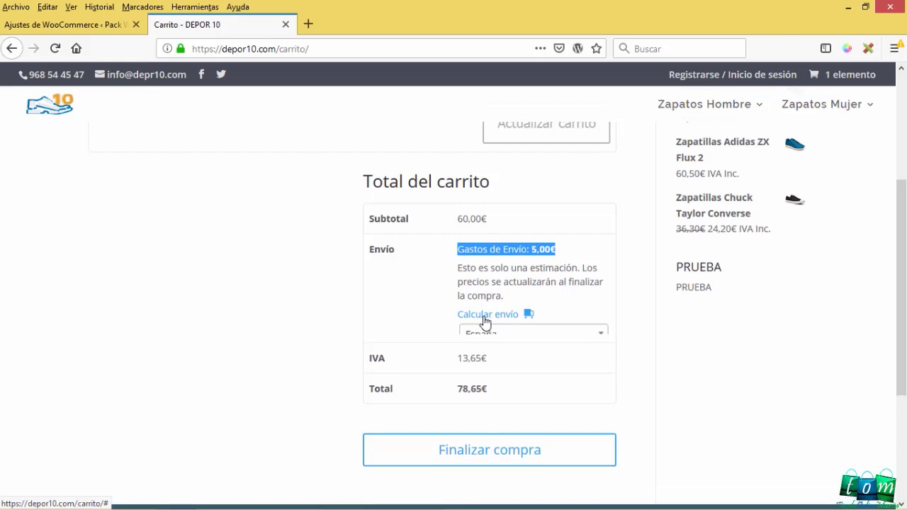
scroll(400, 323, down, 3)
click(523, 234)
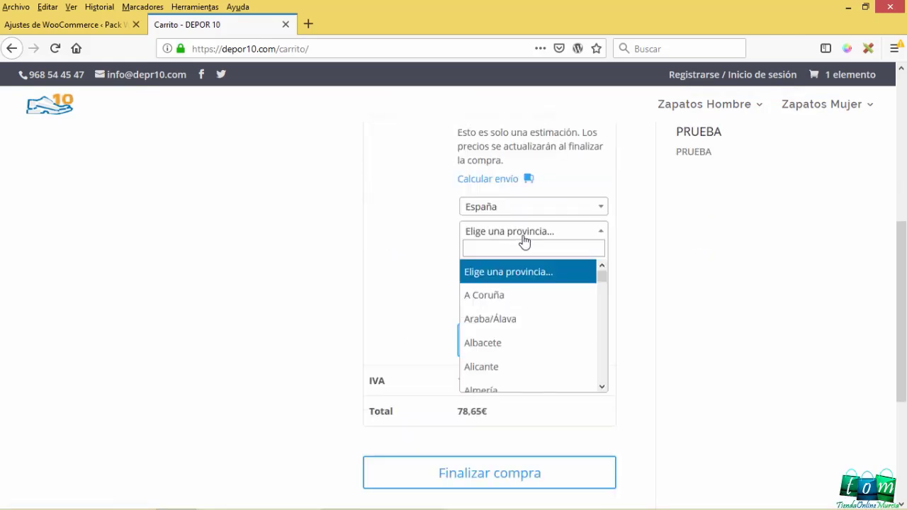
scroll(496, 346, down, 4)
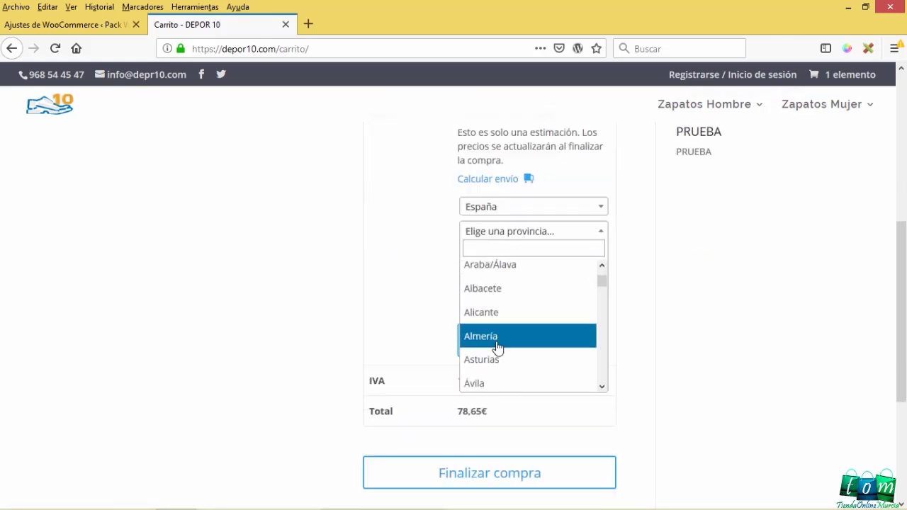
scroll(502, 340, down, 6)
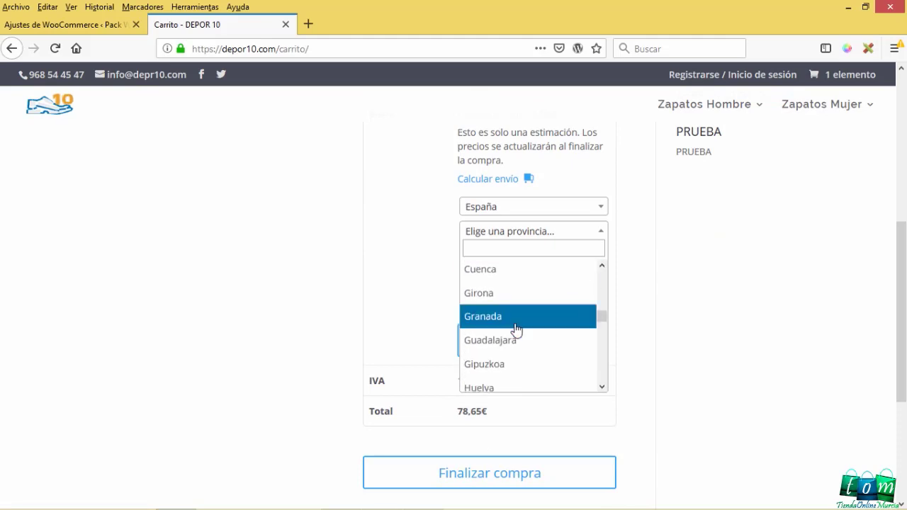
scroll(516, 333, down, 8)
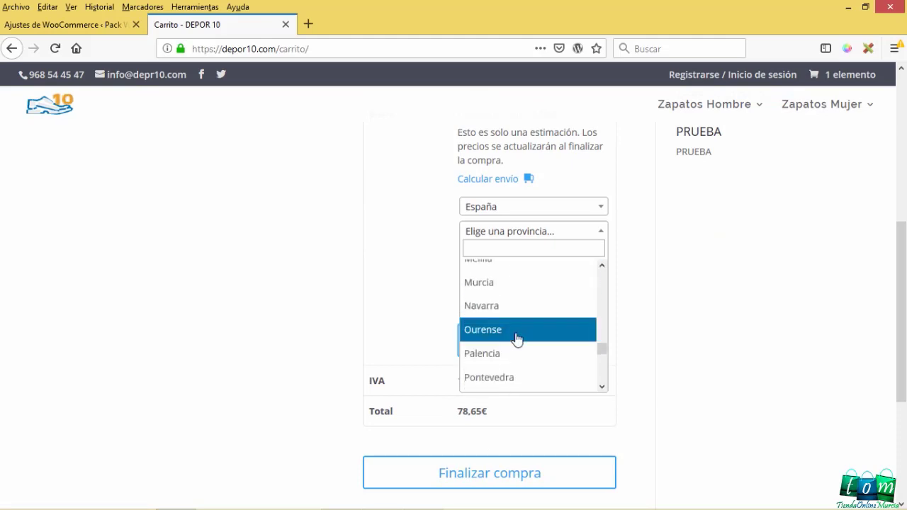
click(515, 340)
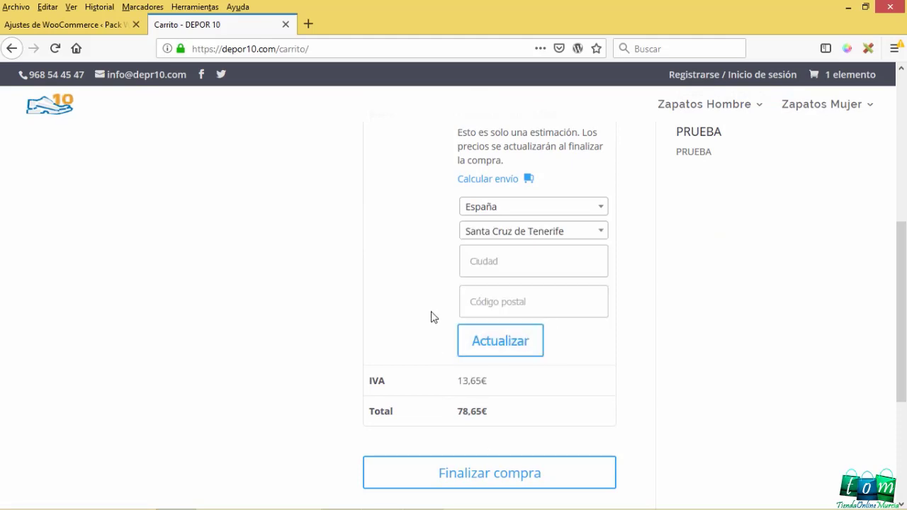
click(488, 261)
click(486, 307)
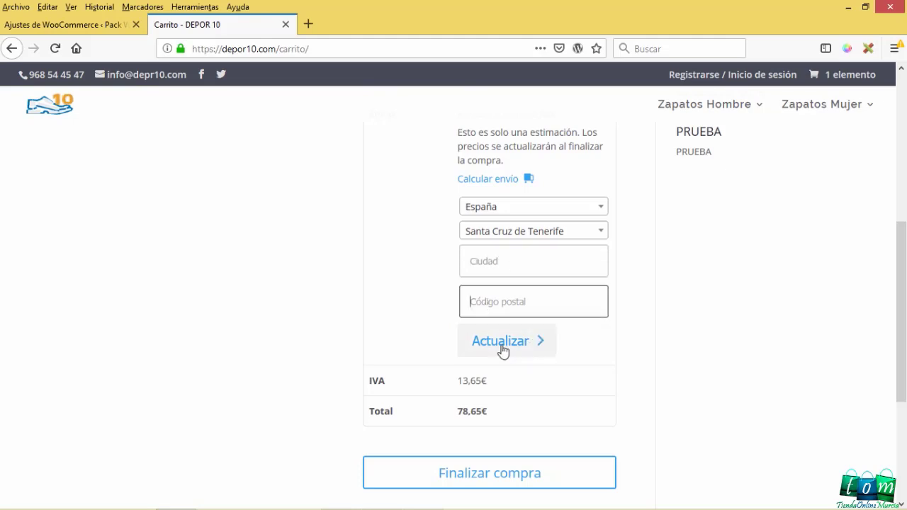
click(482, 339)
- Confirm the new 8,00€ shipping cost and proceed to Finalizar compra
scroll(488, 216, up, 4)
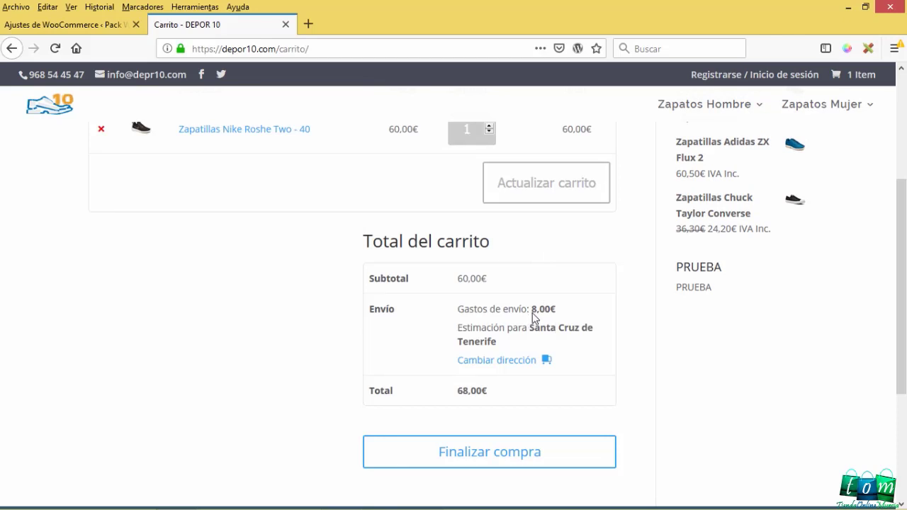
drag(532, 312, 554, 316)
scroll(354, 390, down, 2)
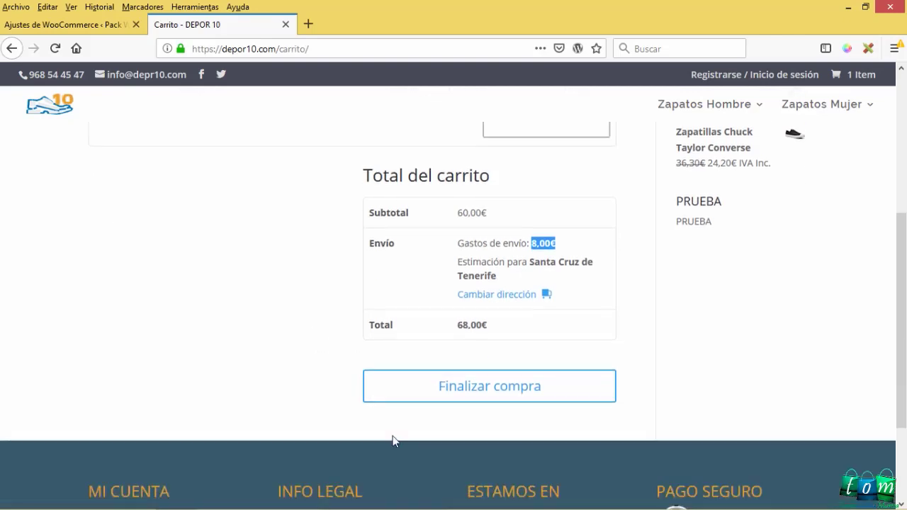
click(488, 387)
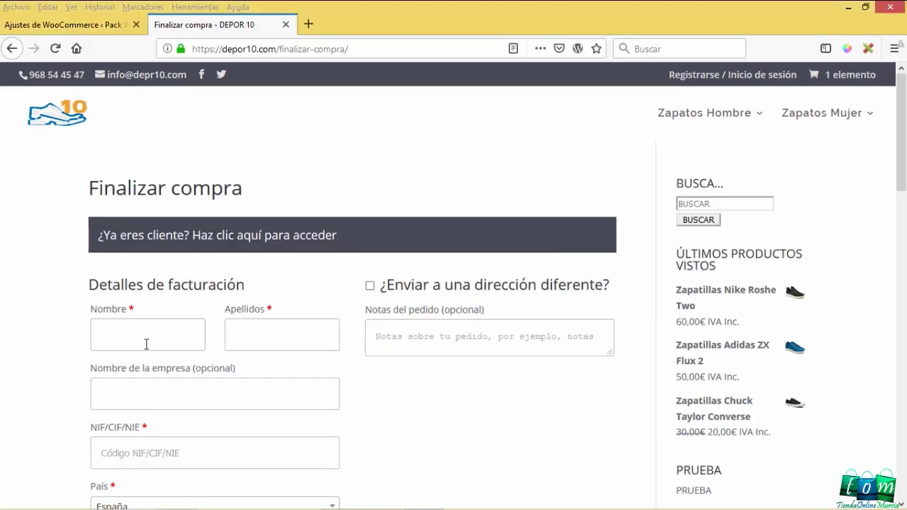
- On checkout, keep A Coruña as the billing province and check its 5,00€ shipping charge
click(145, 343)
drag(900, 156, 904, 259)
scroll(30, 381, down, 1)
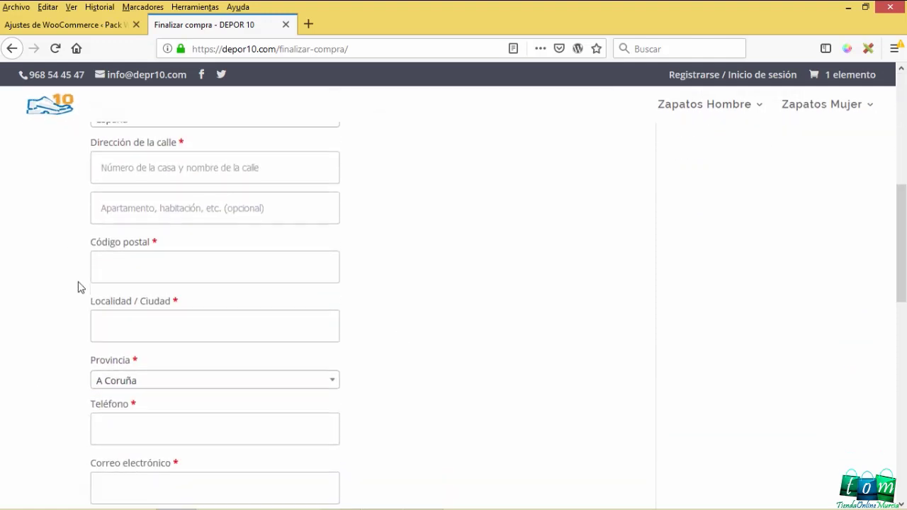
scroll(85, 248, up, 3)
scroll(68, 330, down, 2)
click(124, 329)
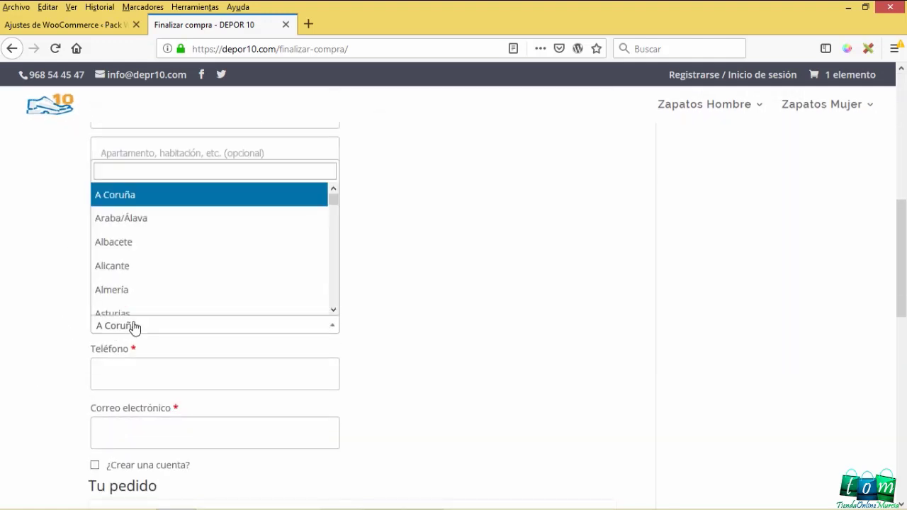
click(49, 358)
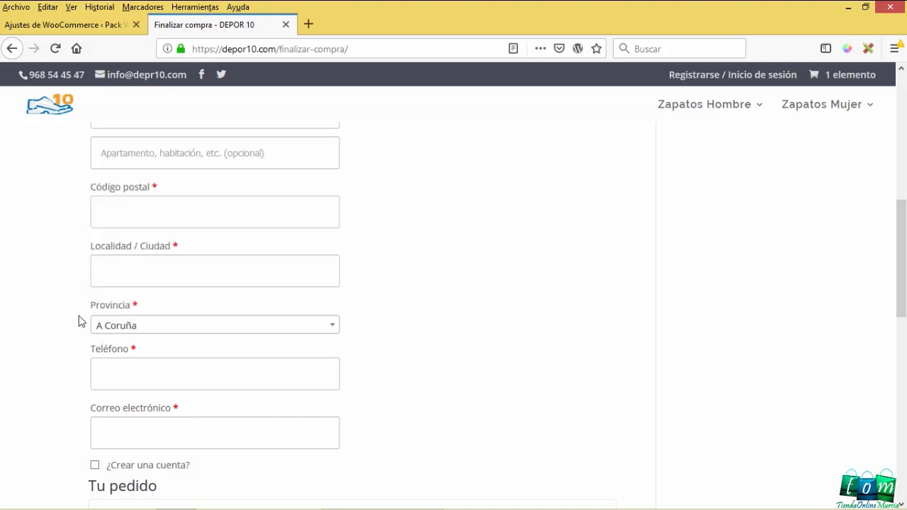
scroll(73, 358, down, 5)
scroll(336, 350, up, 1)
scroll(337, 350, up, 1)
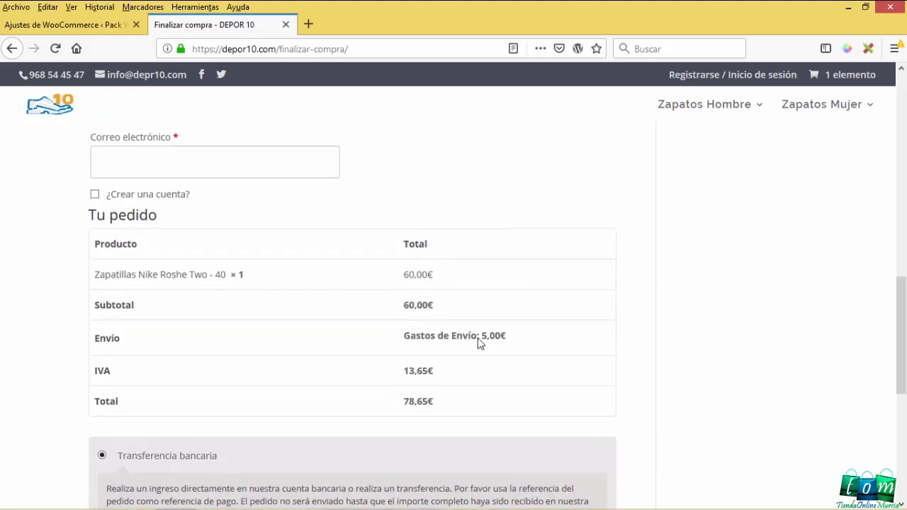
drag(481, 339, 514, 342)
scroll(197, 365, up, 7)
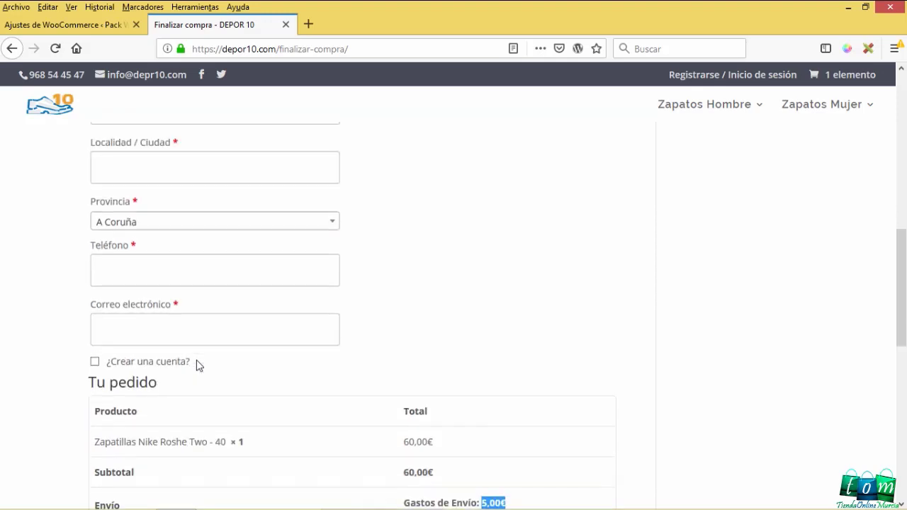
- Change the billing province to Santa Cruz de Tenerife and confirm shipping updates to 8,00€
click(151, 323)
scroll(133, 289, down, 10)
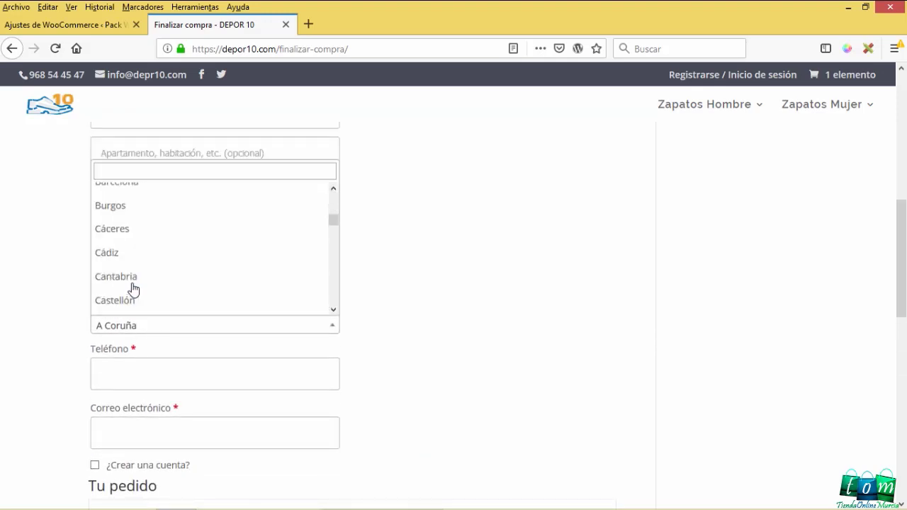
scroll(133, 290, down, 3)
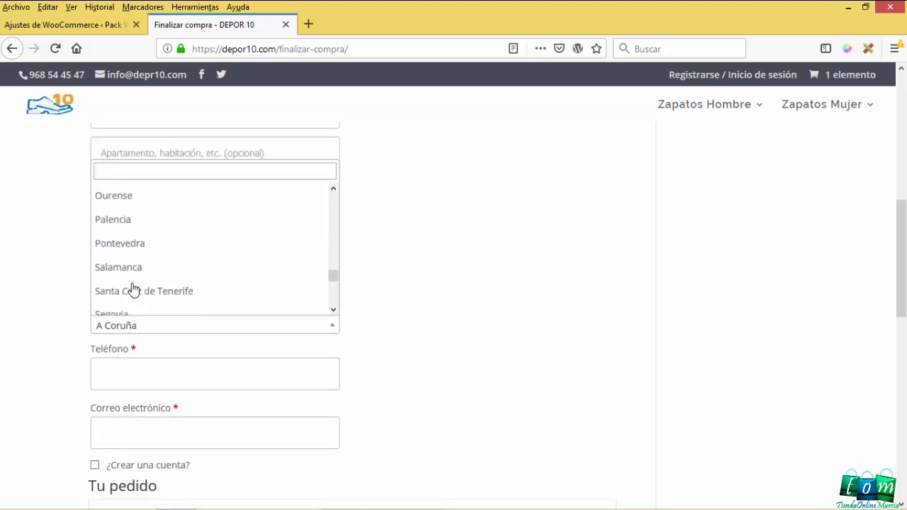
click(150, 241)
scroll(322, 192, down, 5)
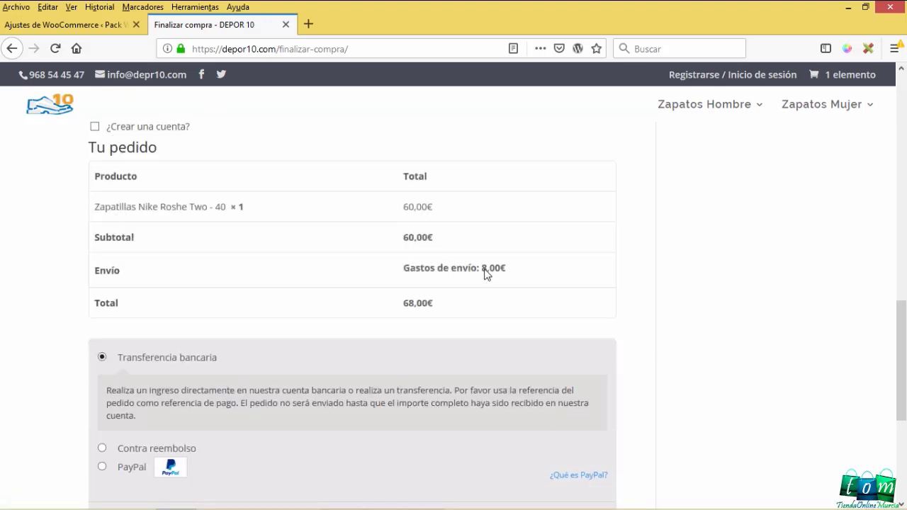
drag(482, 270, 513, 274)
- Return to the 'Ajustes de WooCommerce' browser tab
scroll(91, 330, up, 10)
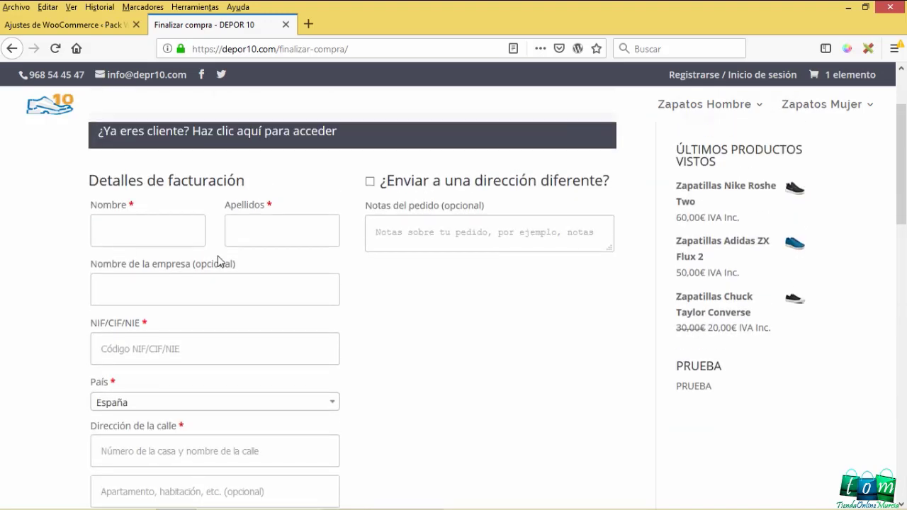
scroll(180, 427, down, 15)
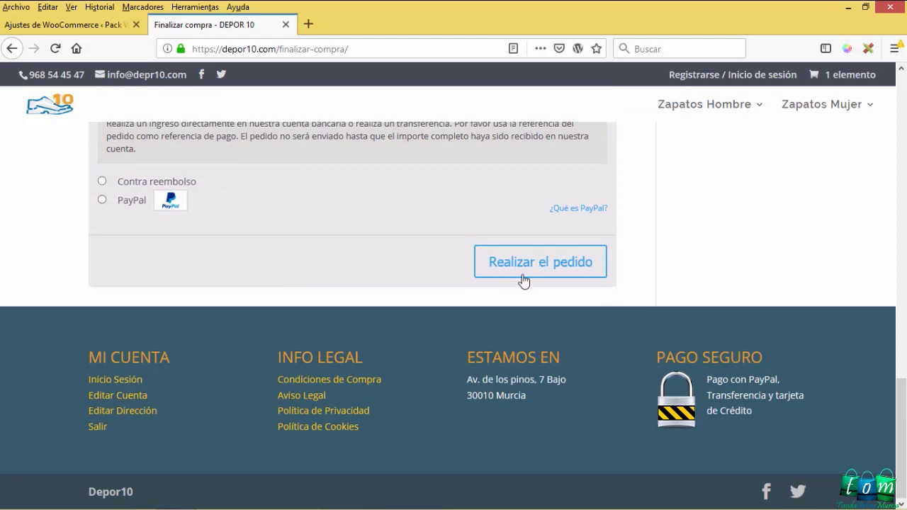
scroll(233, 324, up, 6)
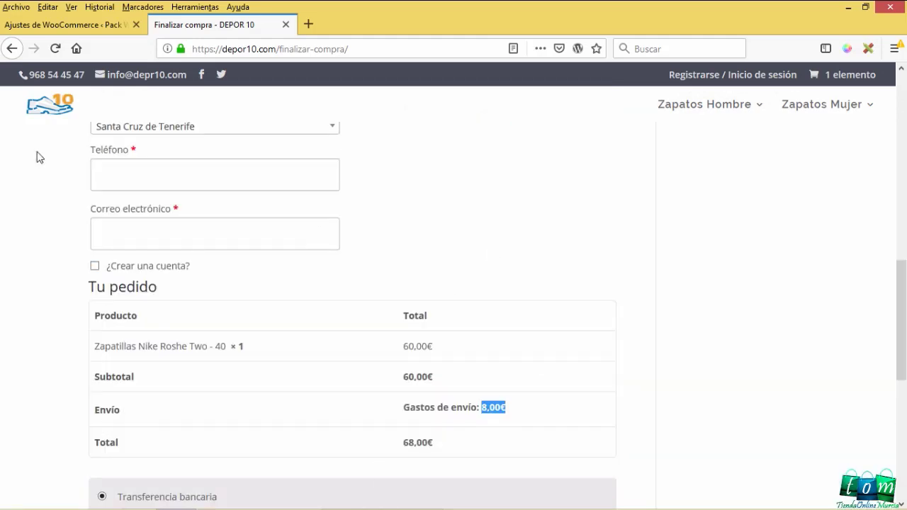
click(53, 28)
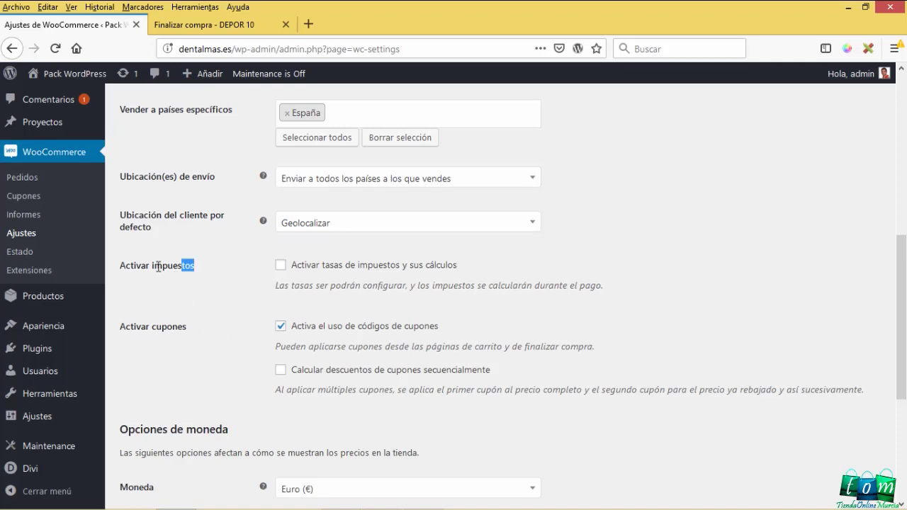
- Tick 'Activar tasas de impuestos y sus cálculos' and save with 'Guardar los cambios'
drag(158, 267, 122, 267)
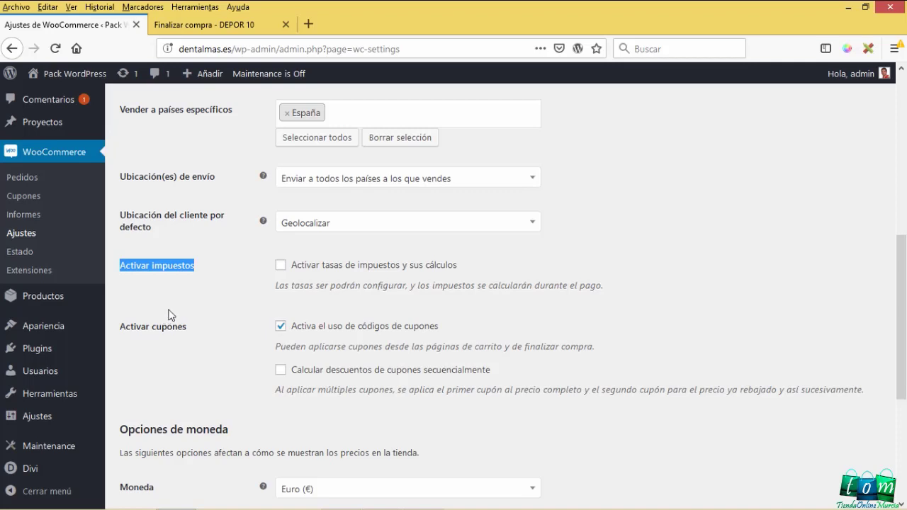
click(212, 308)
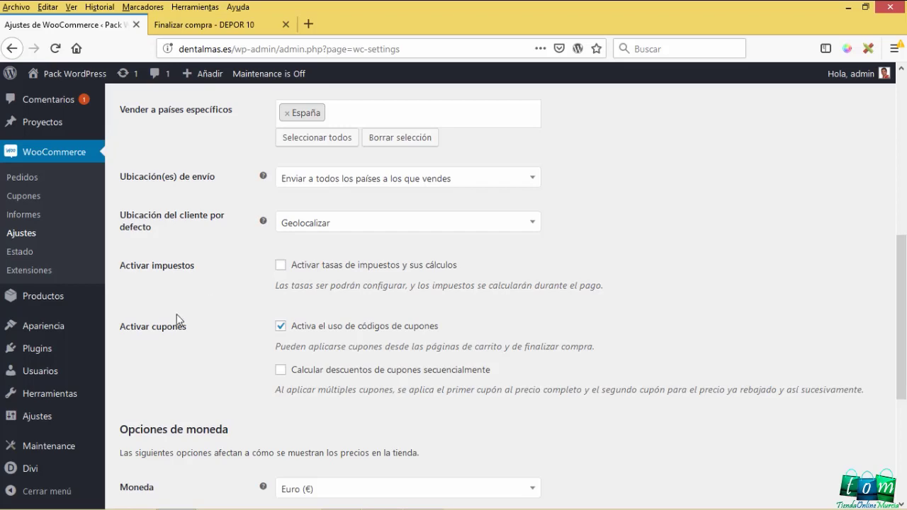
scroll(209, 306, up, 6)
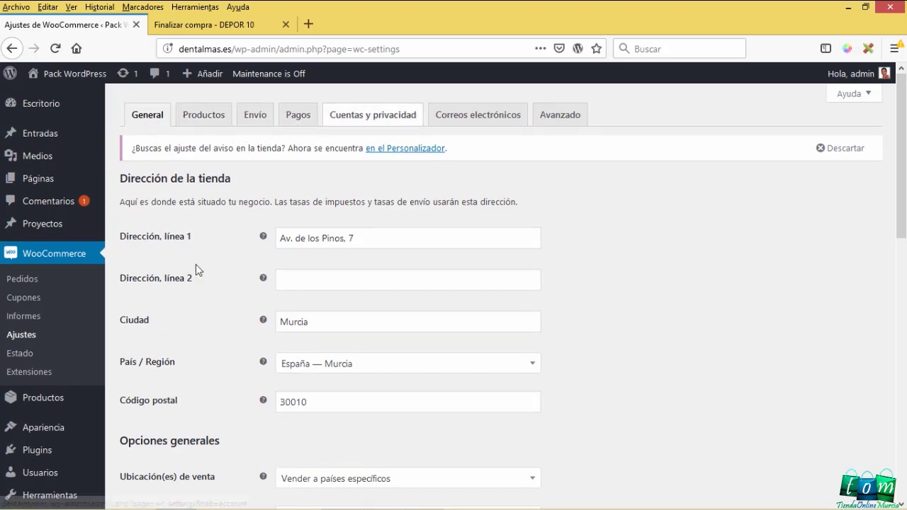
scroll(203, 284, down, 10)
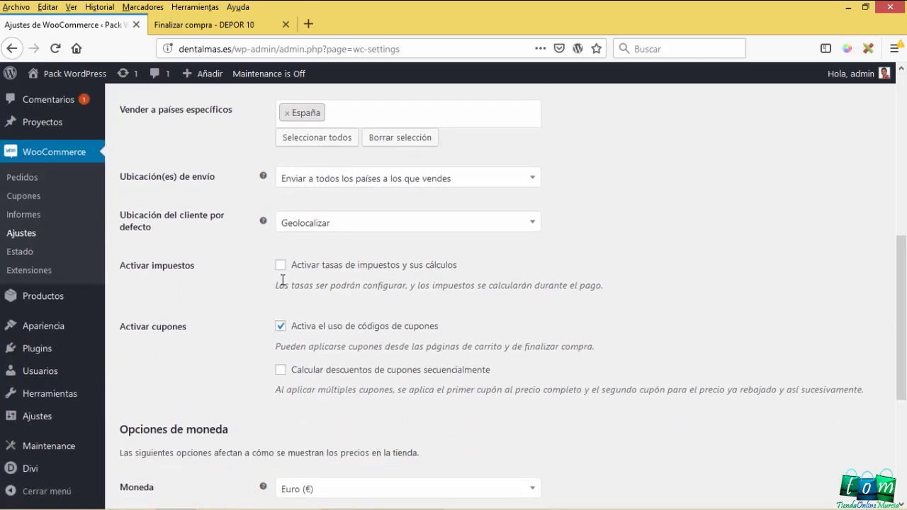
click(281, 265)
scroll(217, 359, down, 3)
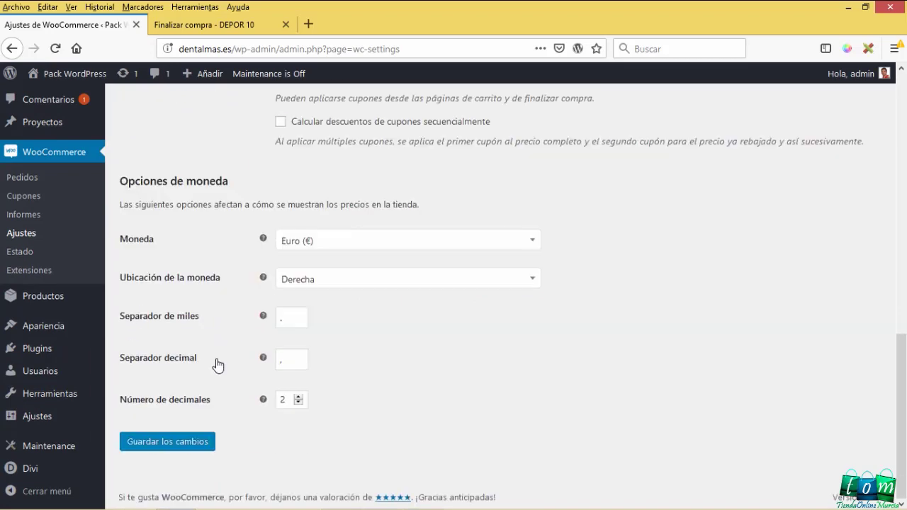
click(175, 445)
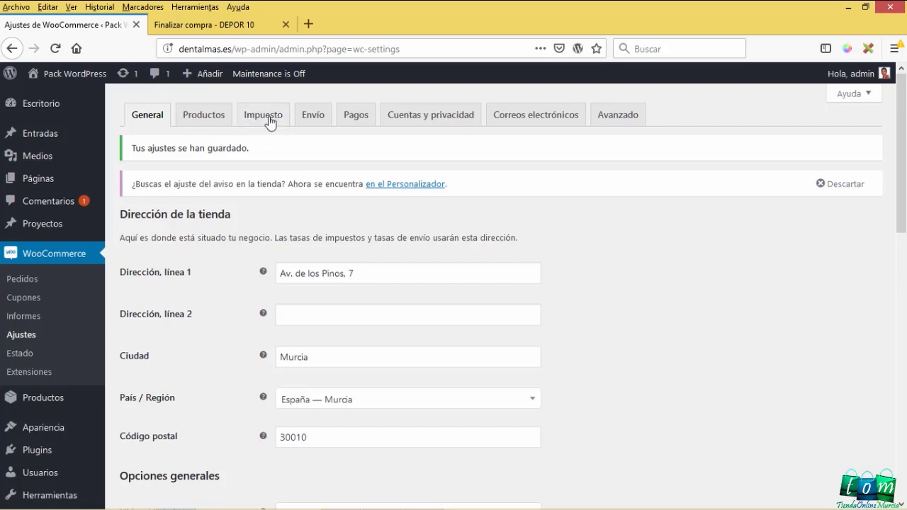
- Untick 'Activa el uso de códigos de cupones' and save with 'Guardar los cambios'
scroll(173, 376, down, 3)
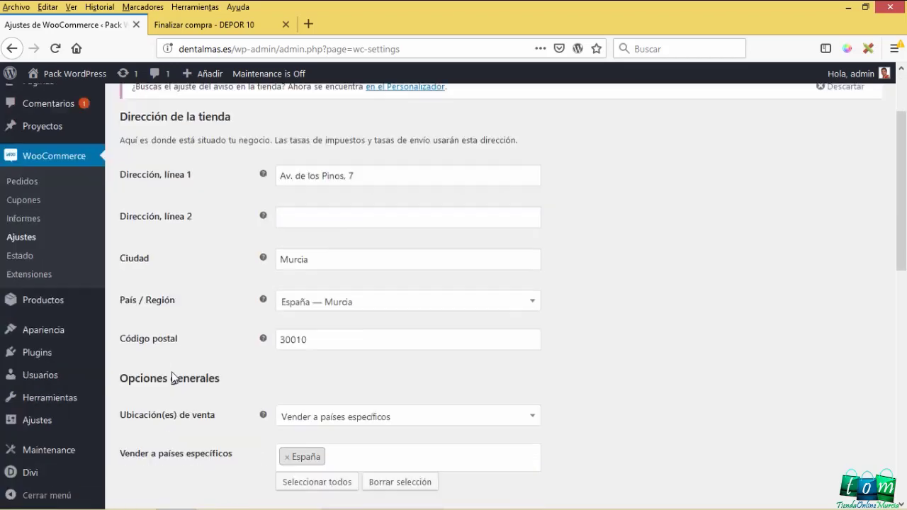
scroll(174, 376, down, 5)
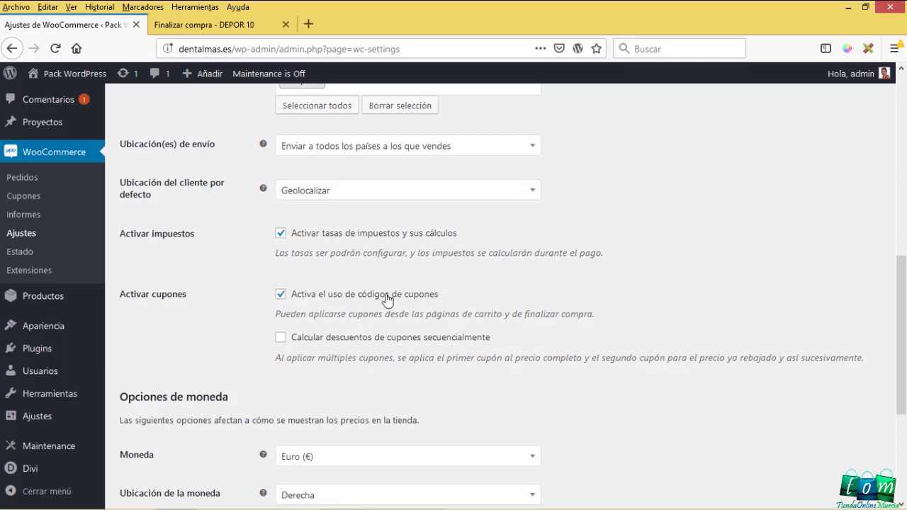
drag(439, 294, 291, 300)
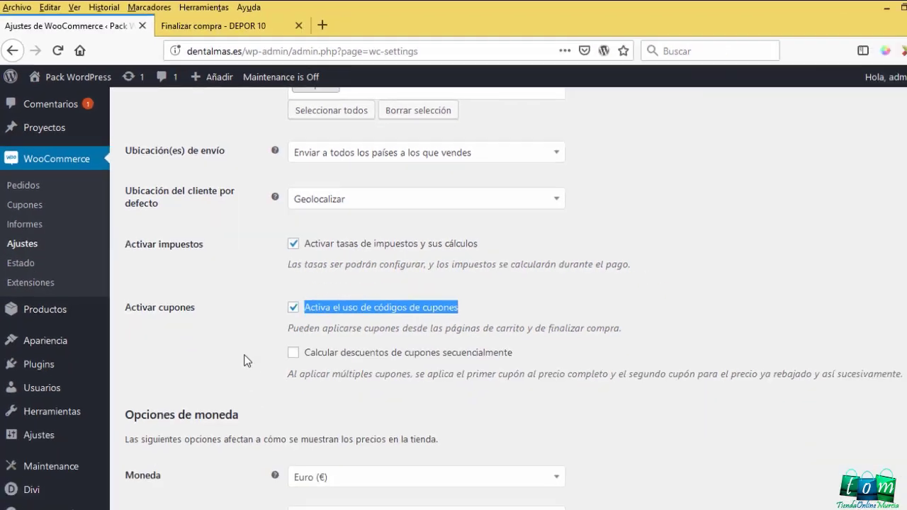
click(244, 361)
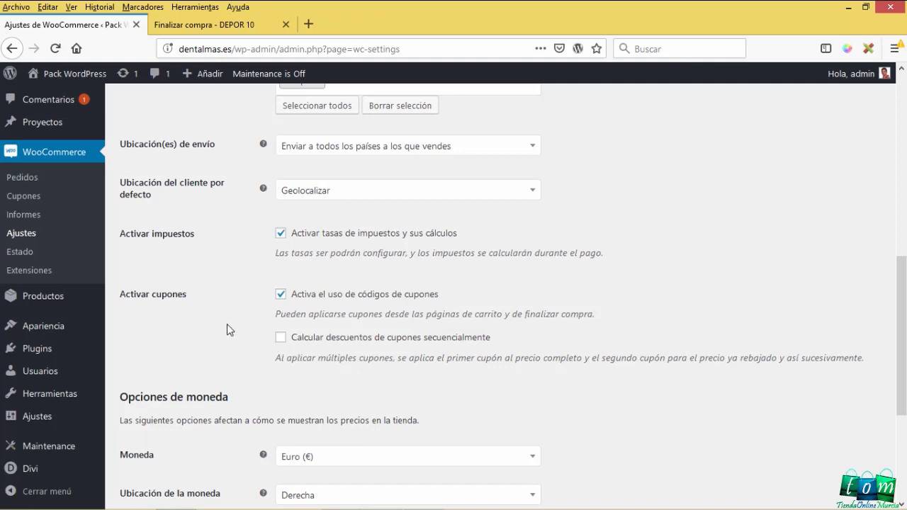
click(340, 297)
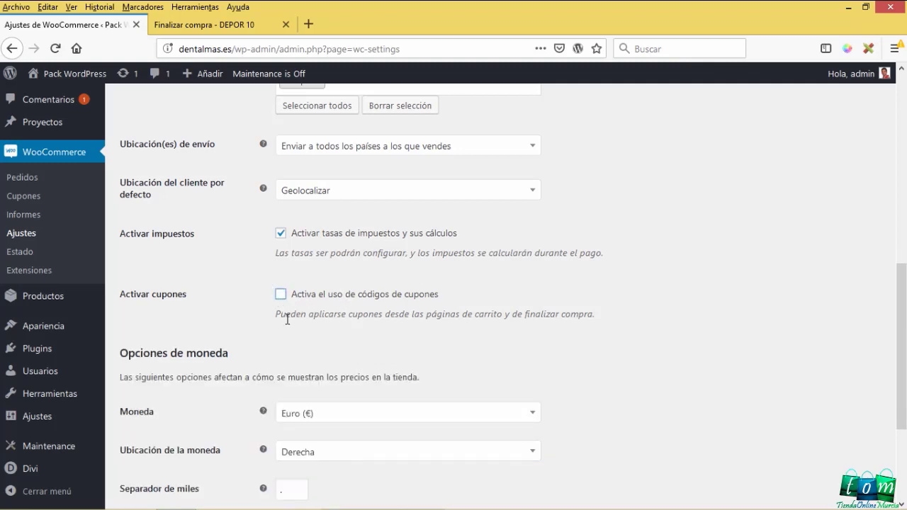
scroll(207, 365, down, 3)
click(175, 449)
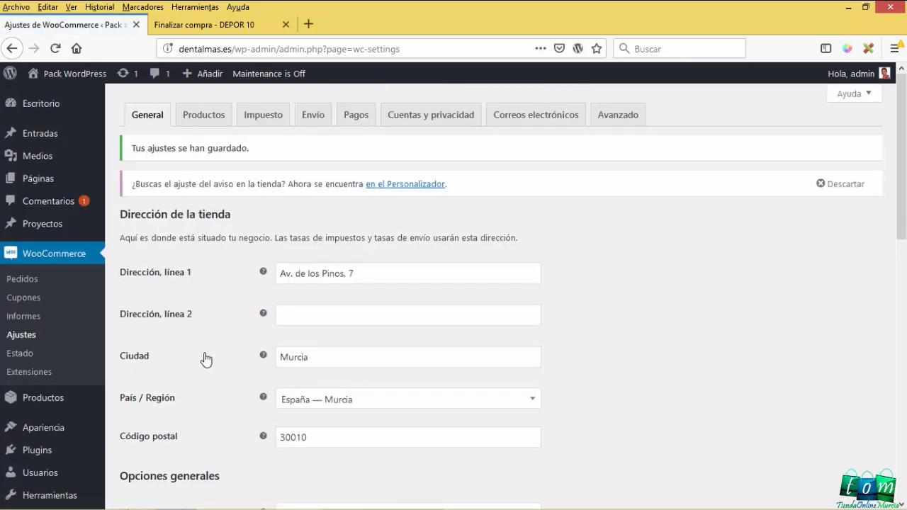
key(F5)
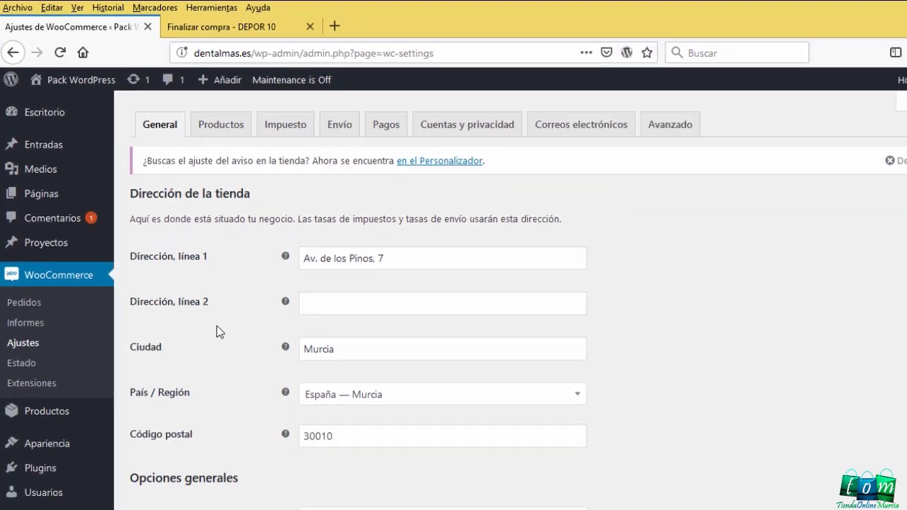
scroll(266, 403, down, 5)
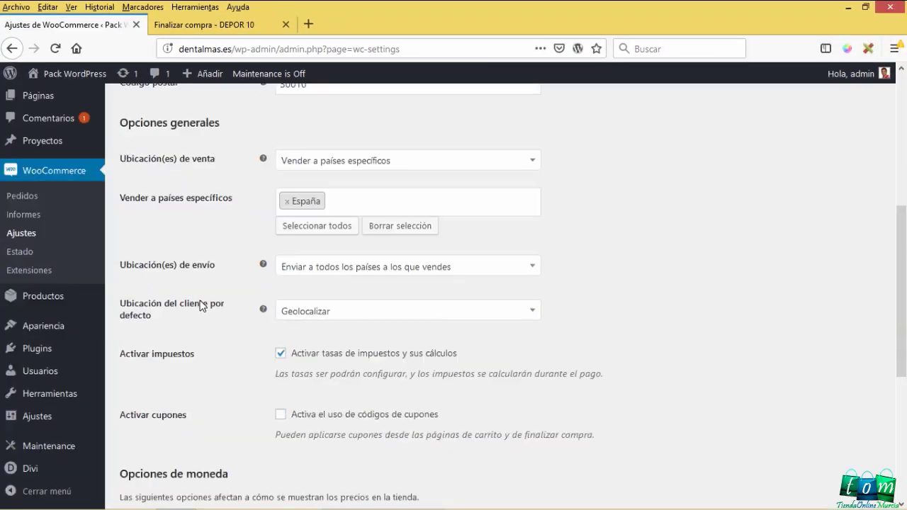
scroll(201, 306, down, 2)
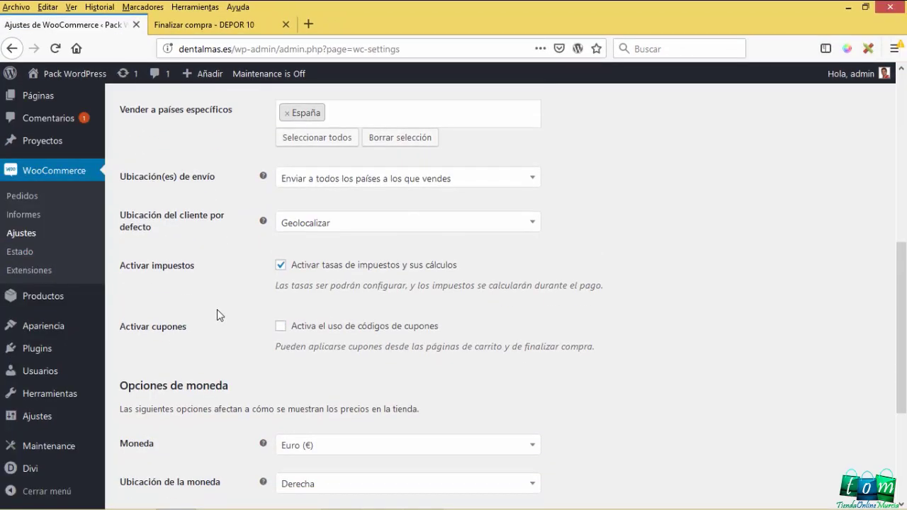
click(283, 328)
scroll(233, 385, down, 6)
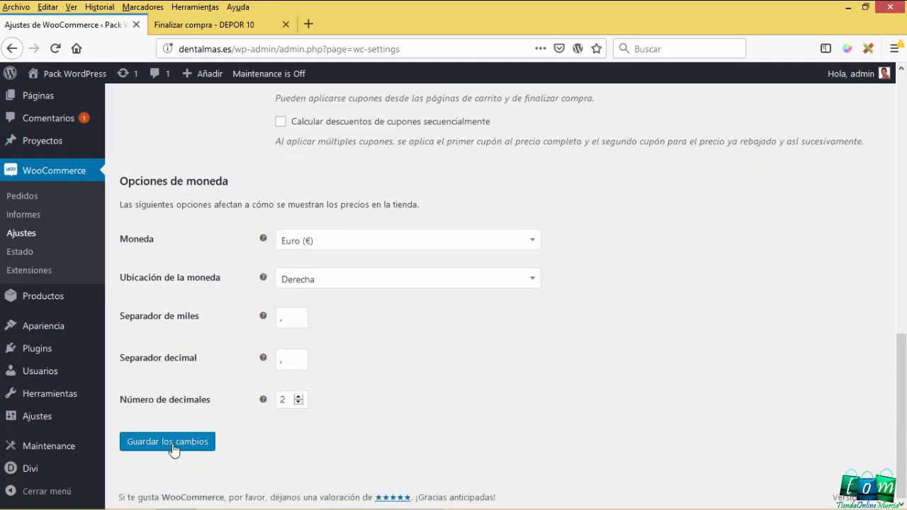
scroll(234, 432, up, 5)
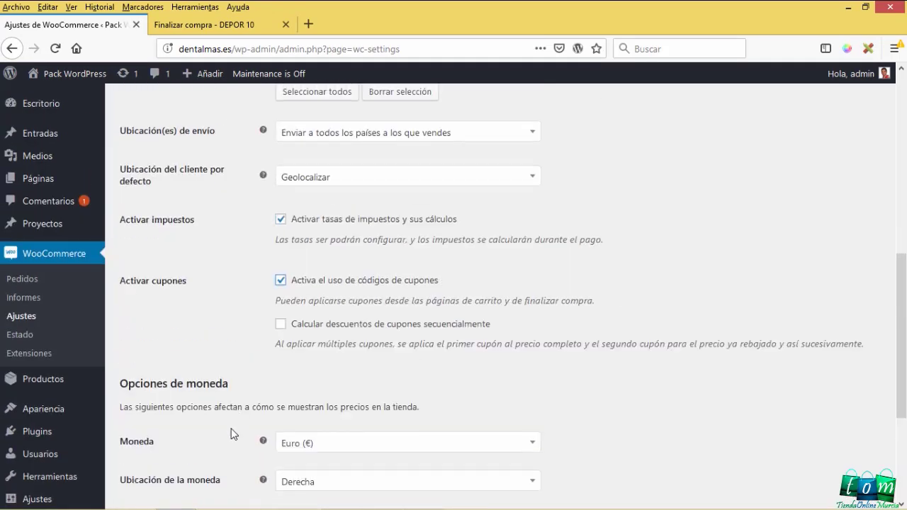
click(283, 284)
scroll(703, 283, down, 1)
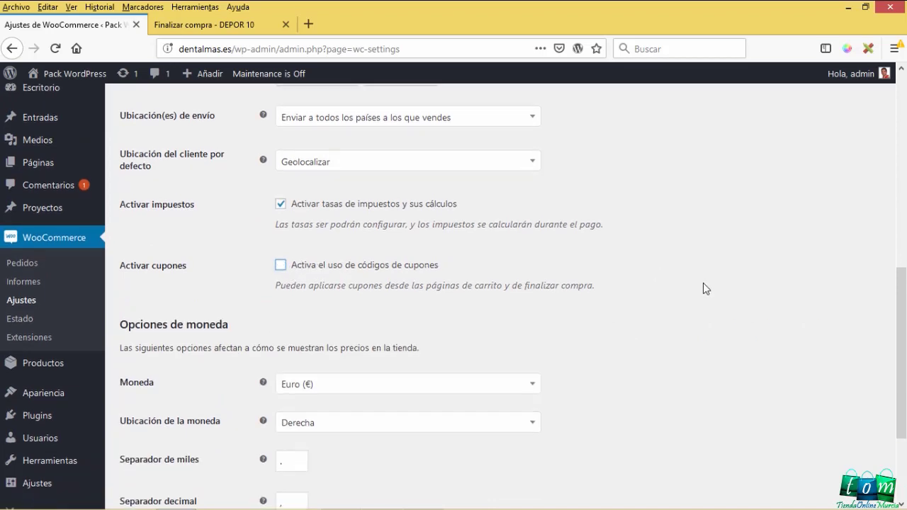
scroll(703, 284, down, 3)
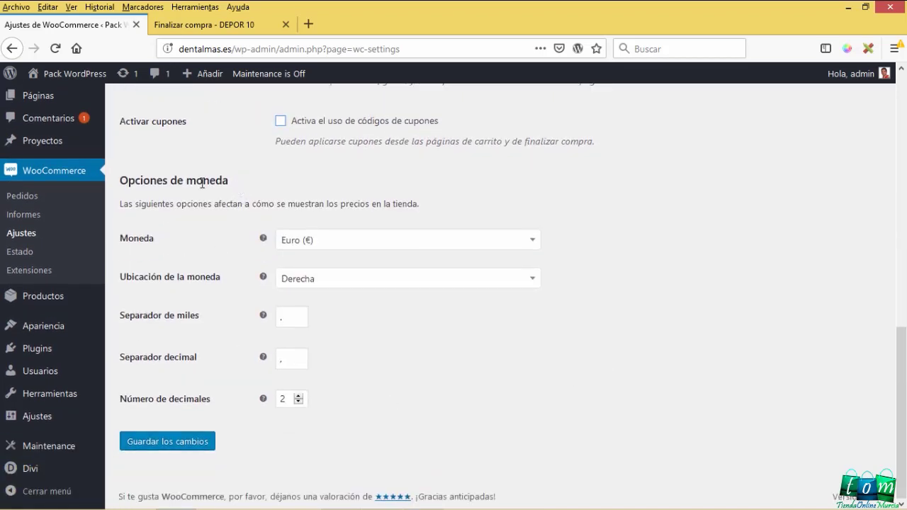
drag(228, 182, 120, 183)
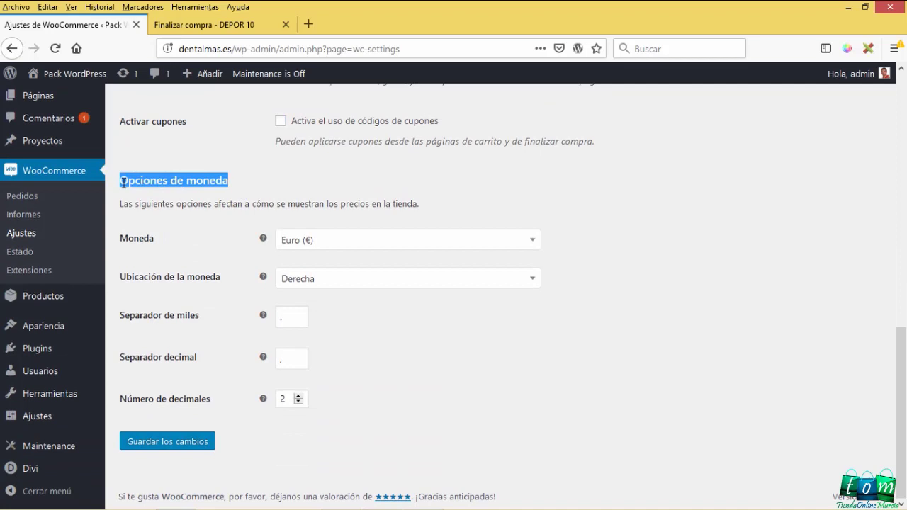
click(186, 279)
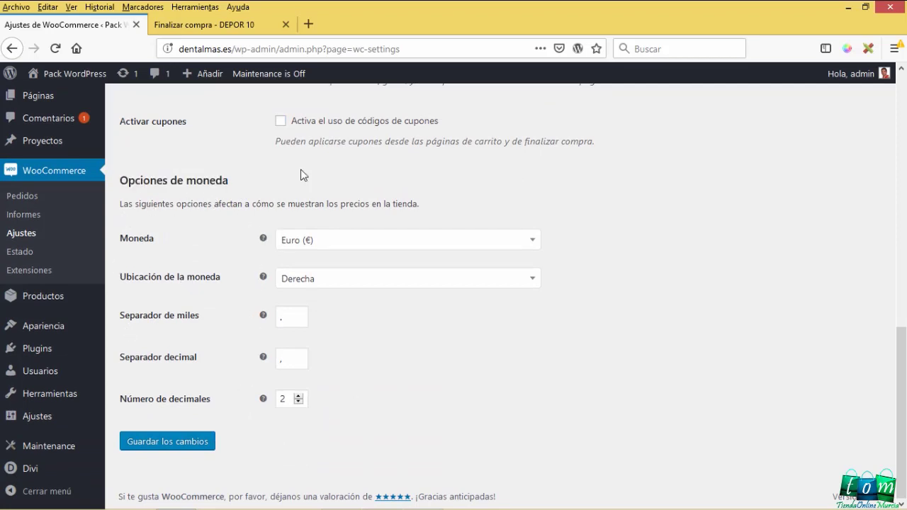
scroll(271, 407, up, 2)
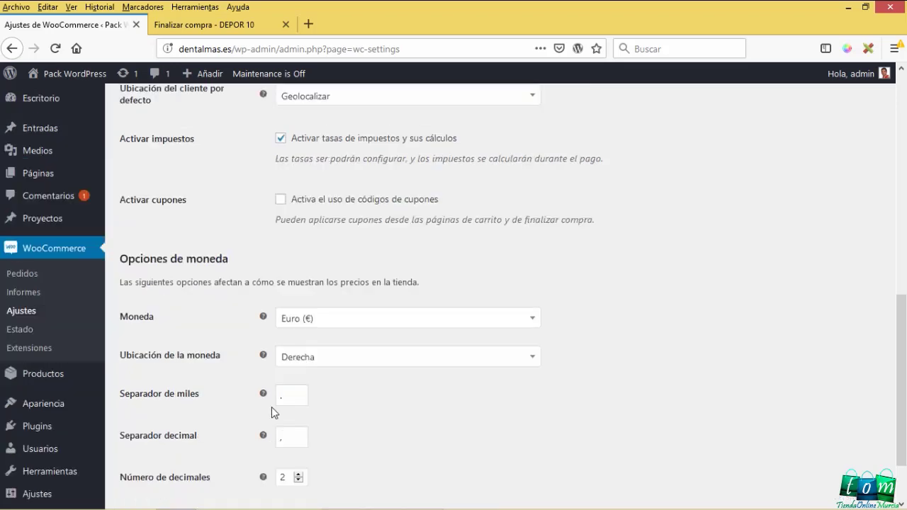
scroll(272, 407, up, 10)
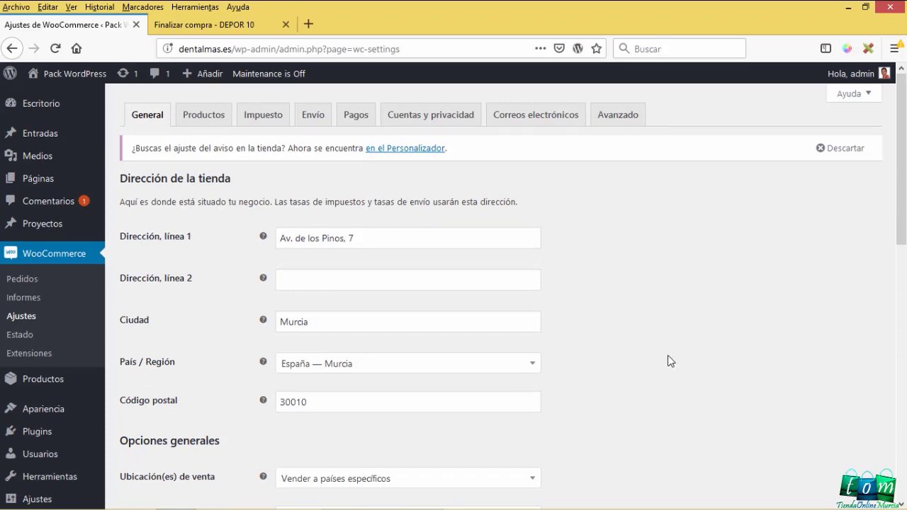
- Keep '.' as thousands and ',' as decimal separator, and save the currency options
scroll(218, 428, down, 8)
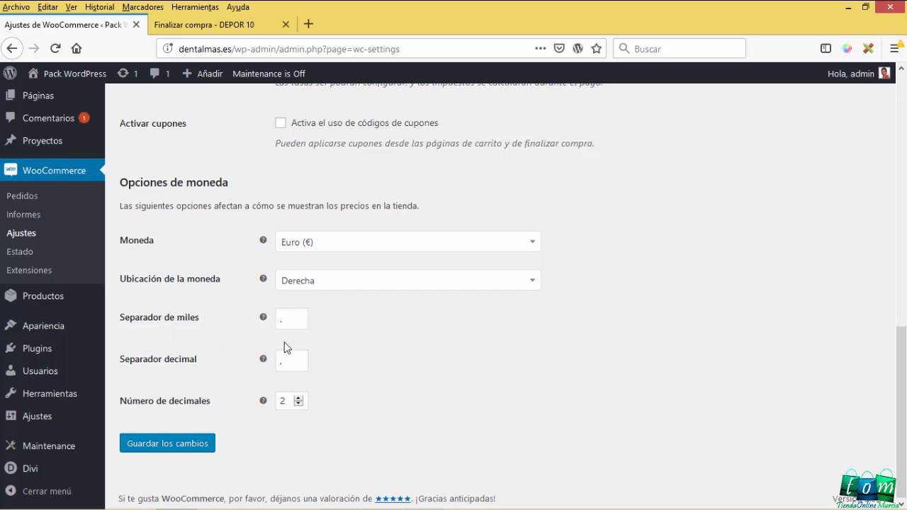
click(278, 318)
drag(290, 365, 272, 363)
click(397, 412)
click(171, 445)
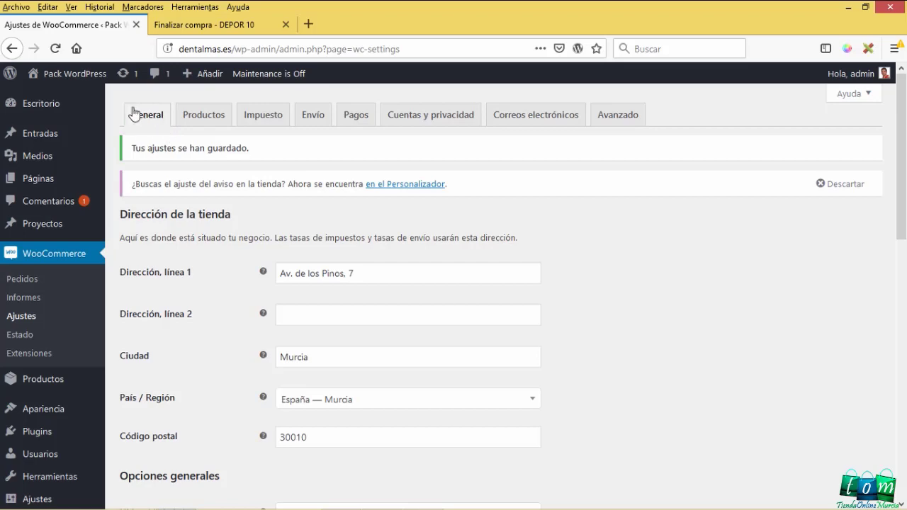
scroll(644, 374, down, 7)
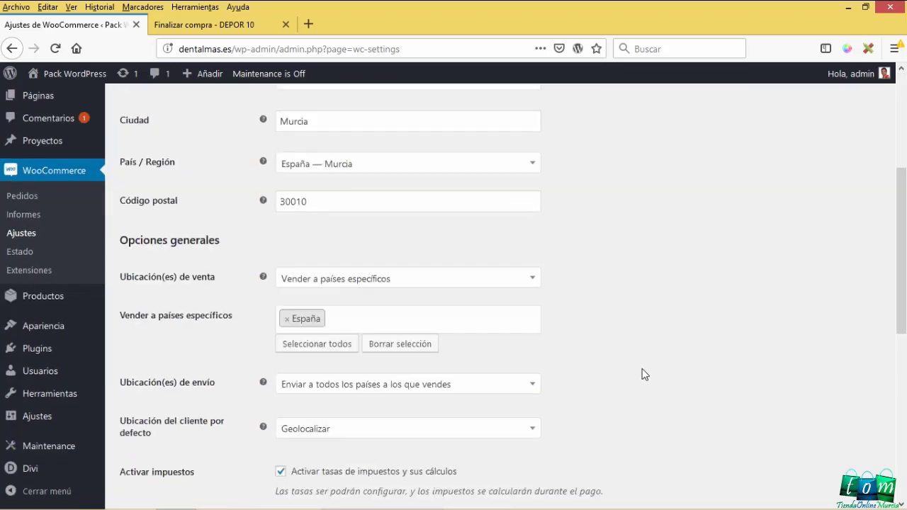
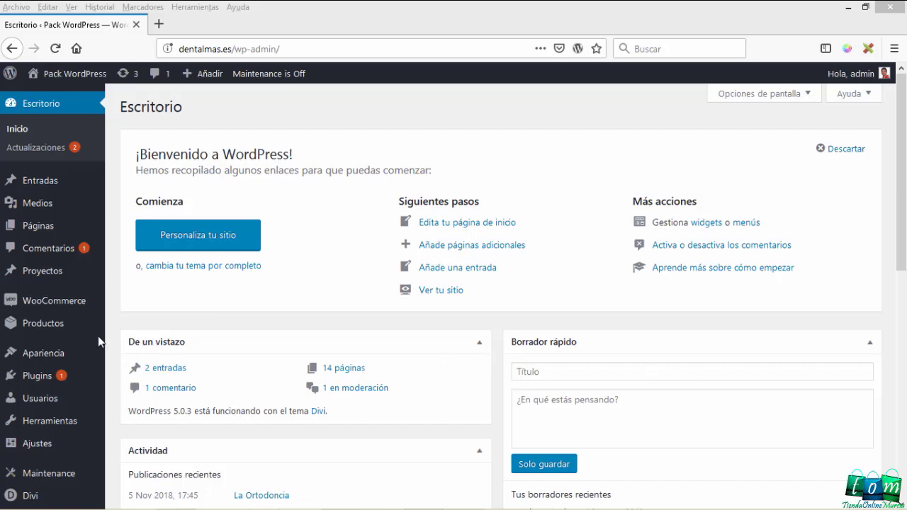
- Open WooCommerce Ajustes > Envío to view the empty Zonas de envío list
mouse_move(40, 310)
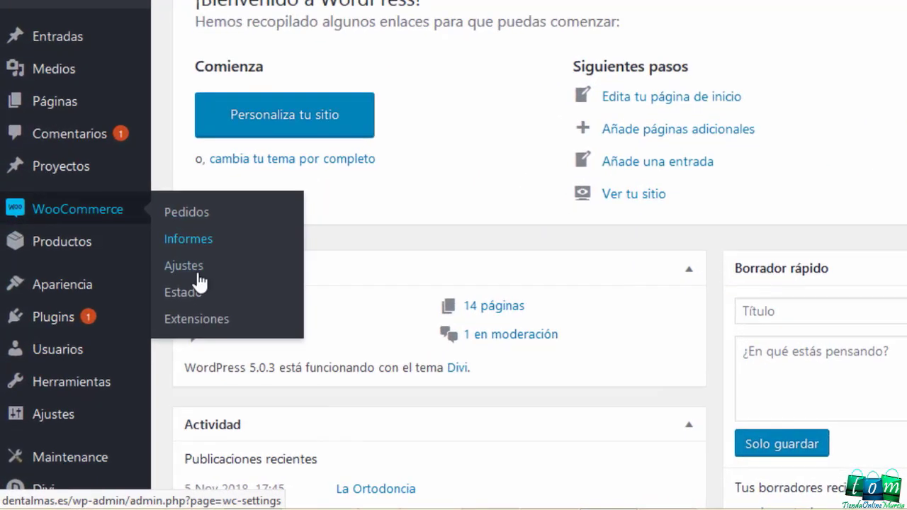
click(199, 275)
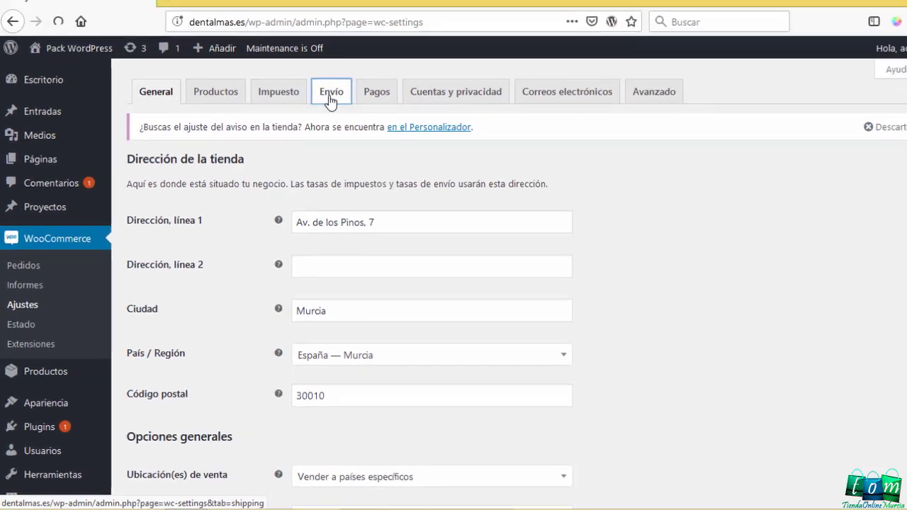
click(371, 44)
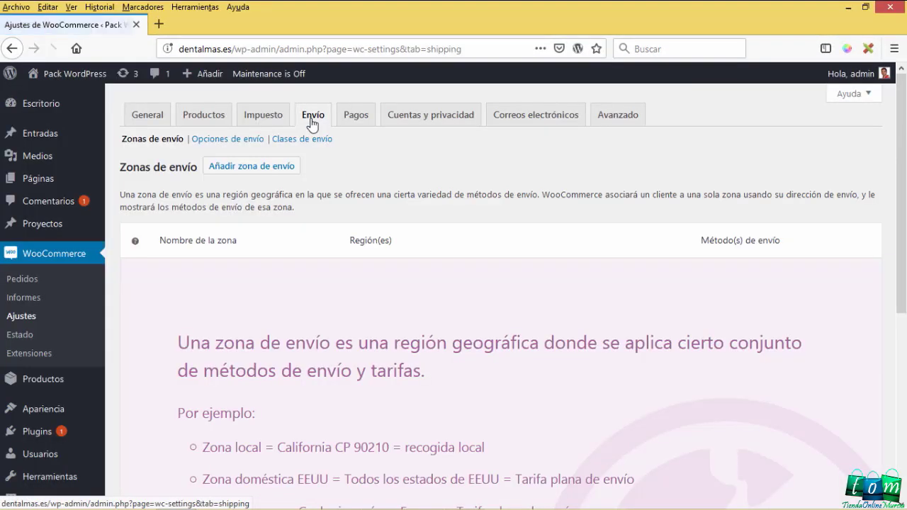
scroll(905, 222, down, 2)
scroll(905, 221, down, 5)
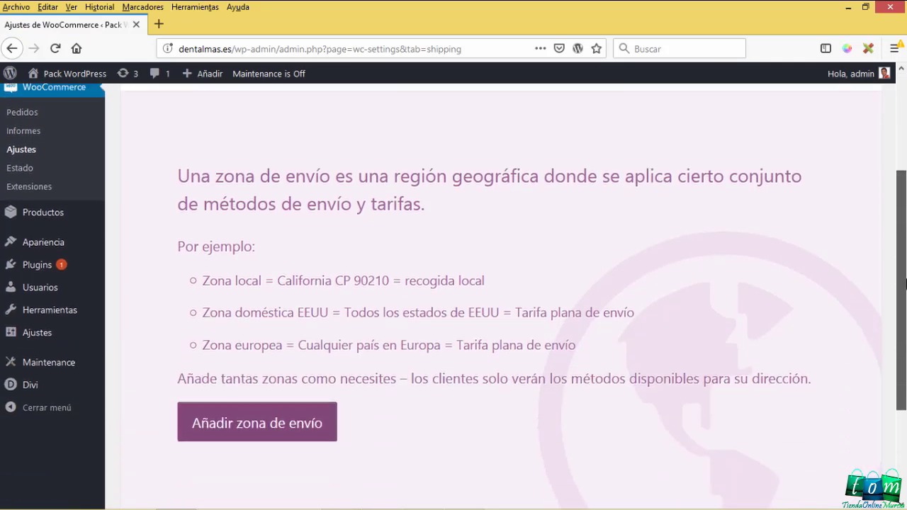
scroll(894, 236, up, 3)
scroll(894, 236, up, 5)
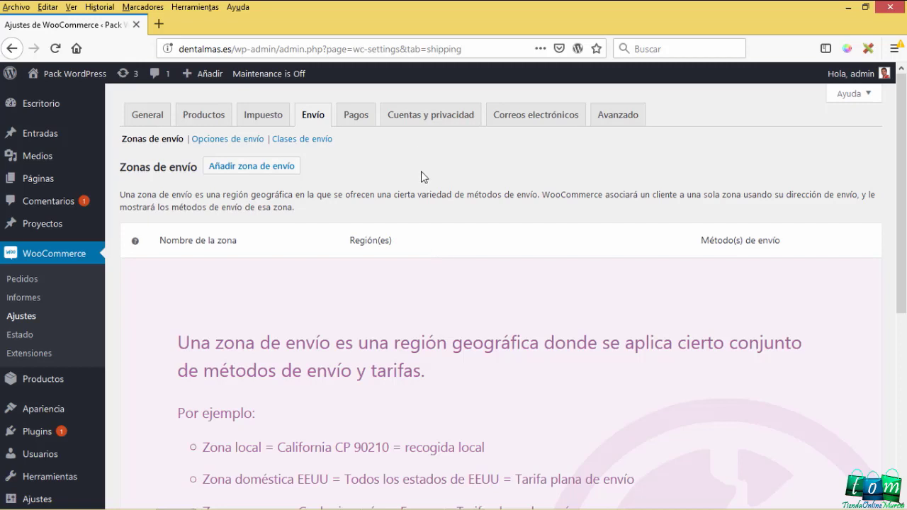
- Load the depor10.com storefront in a new browser tab
click(158, 24)
text(https://depor10.com/)
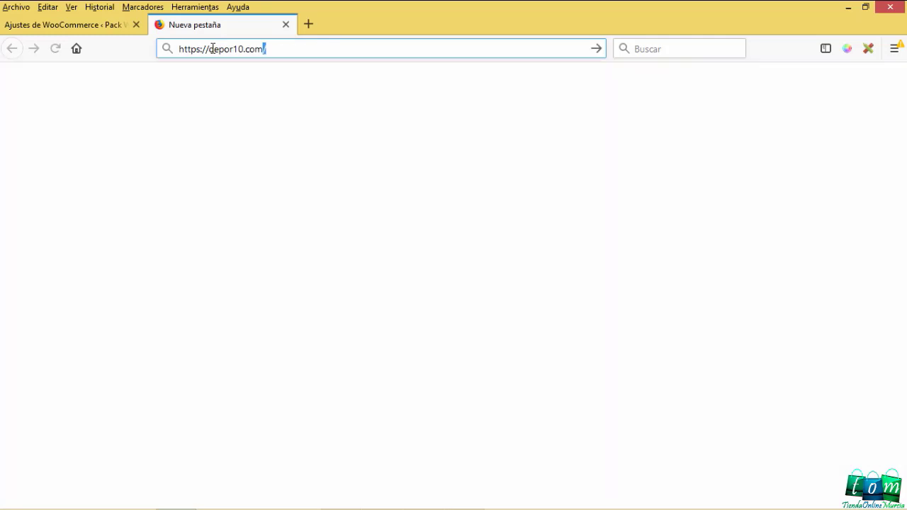
key(Return)
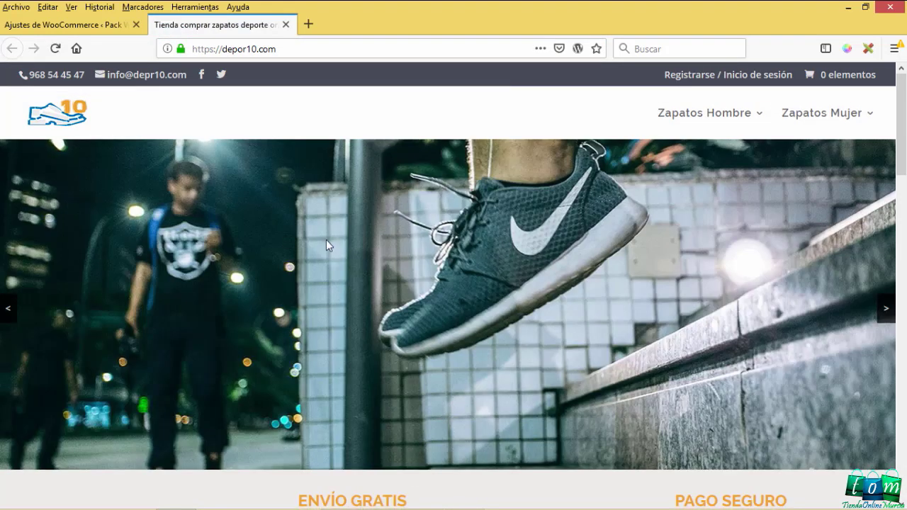
scroll(328, 245, down, 10)
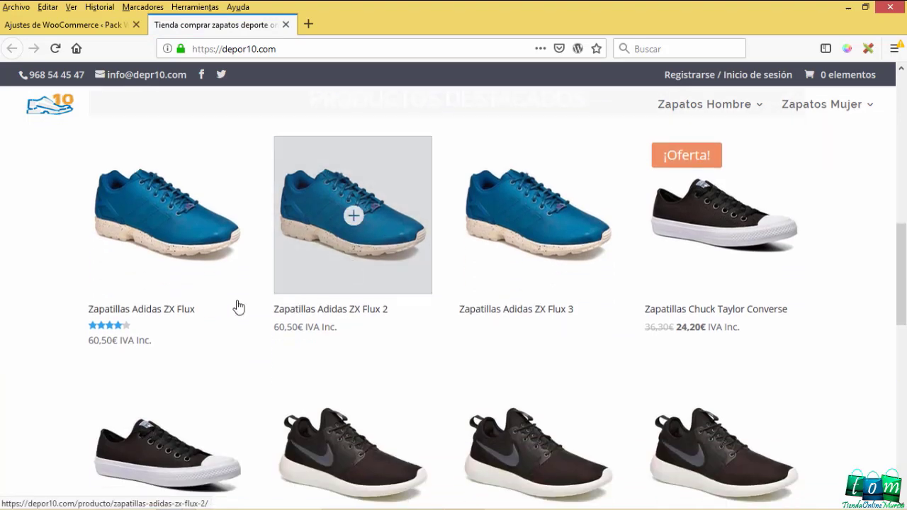
- Add Zapatillas Adidas ZX Flux in Azul, size 39, to the cart and view the cart
click(192, 259)
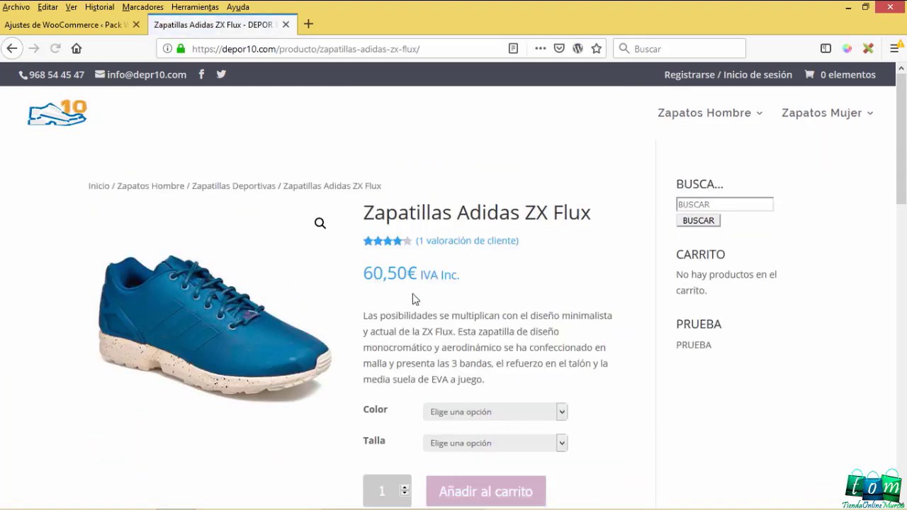
scroll(457, 289, down, 3)
click(458, 278)
click(457, 305)
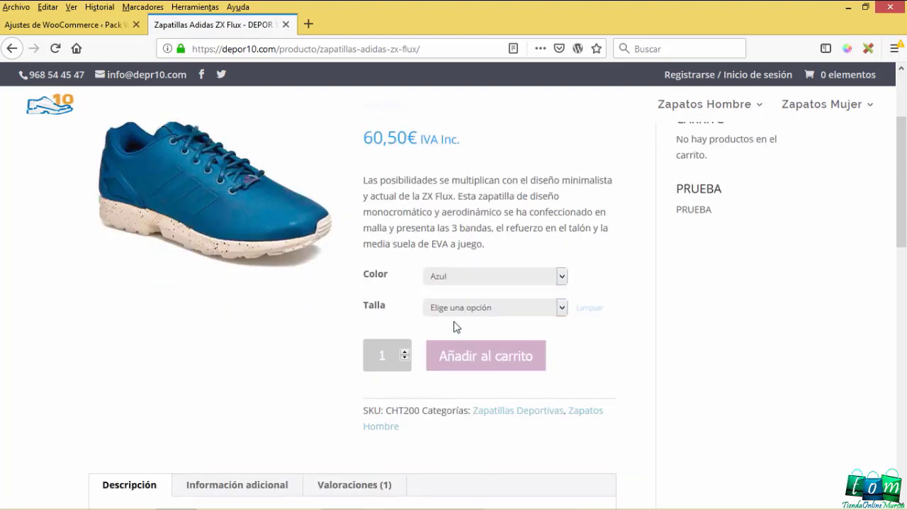
click(454, 311)
click(451, 339)
scroll(314, 299, down, 3)
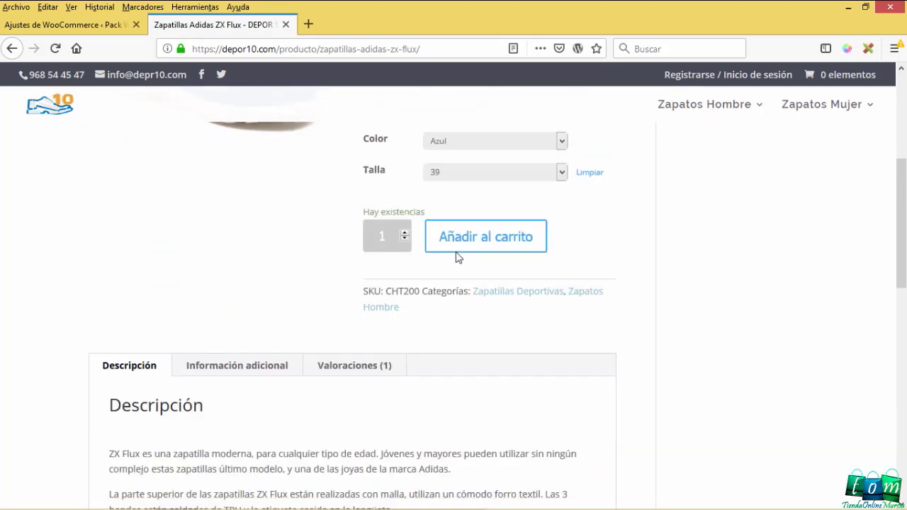
click(464, 241)
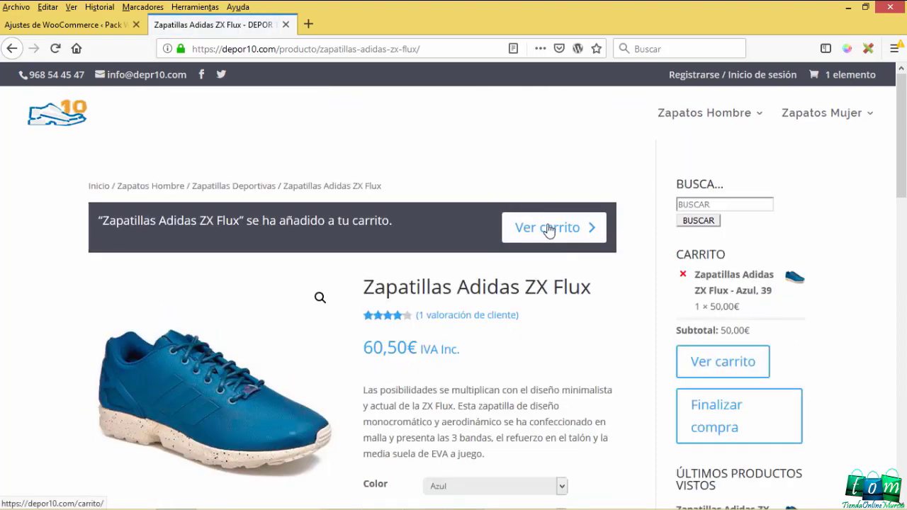
click(544, 234)
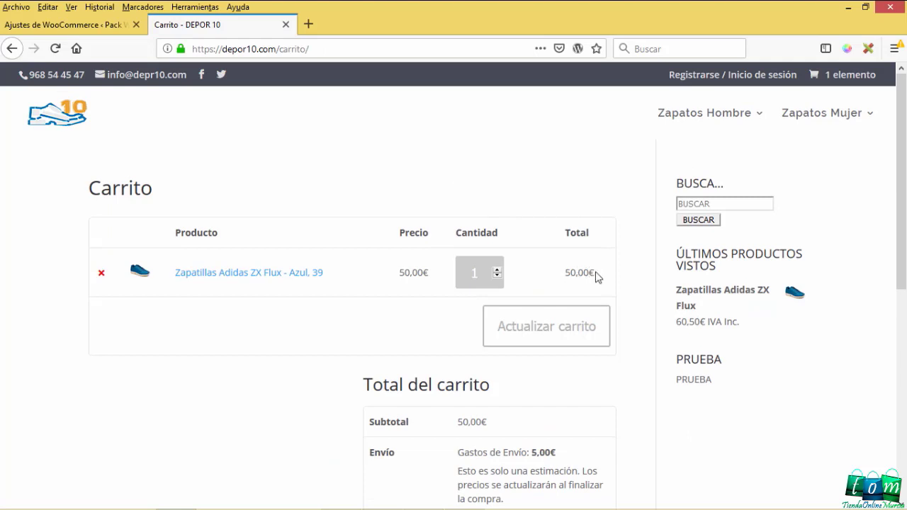
drag(595, 276, 565, 274)
scroll(473, 303, down, 3)
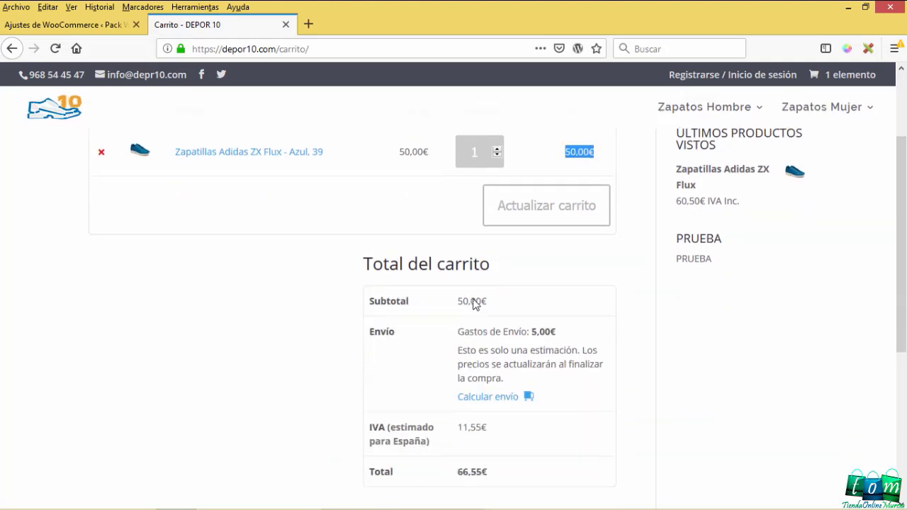
drag(481, 291, 458, 290)
click(459, 319)
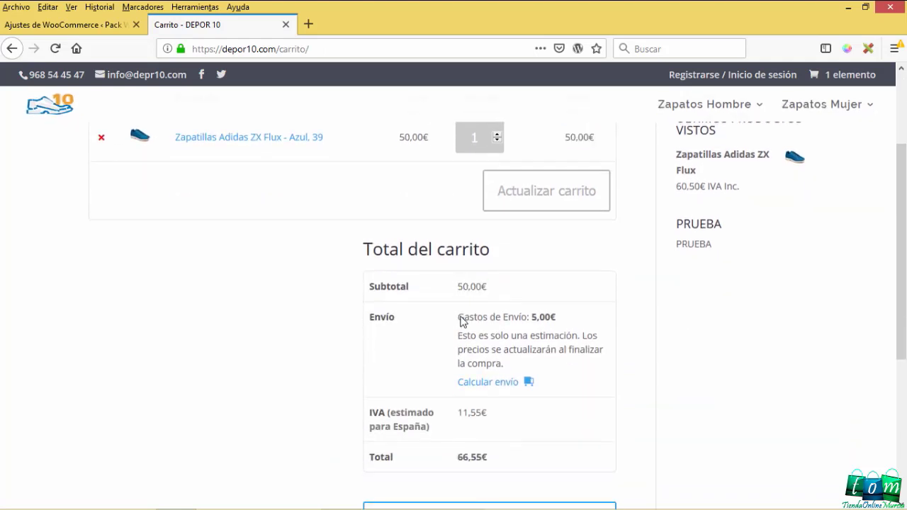
drag(461, 321, 534, 322)
click(532, 325)
double_click(533, 322)
click(549, 332)
drag(557, 320, 533, 319)
click(562, 318)
drag(556, 318, 451, 319)
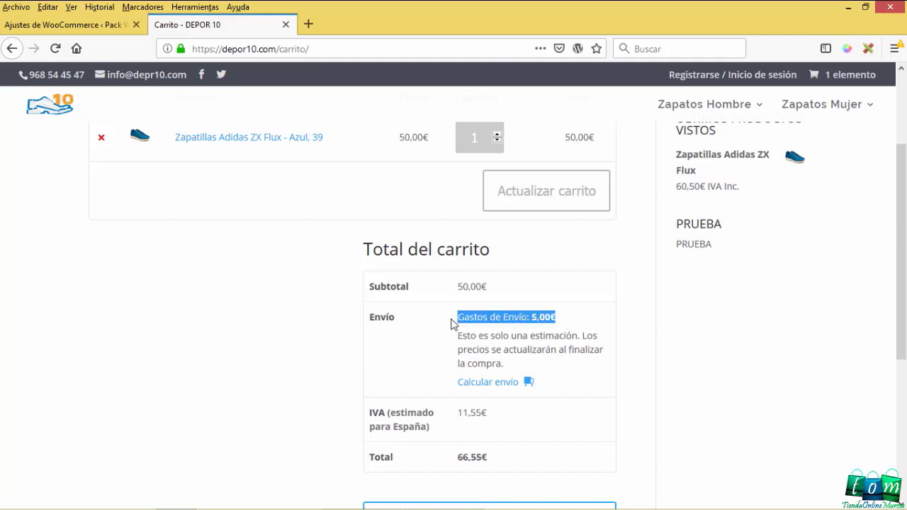
click(415, 342)
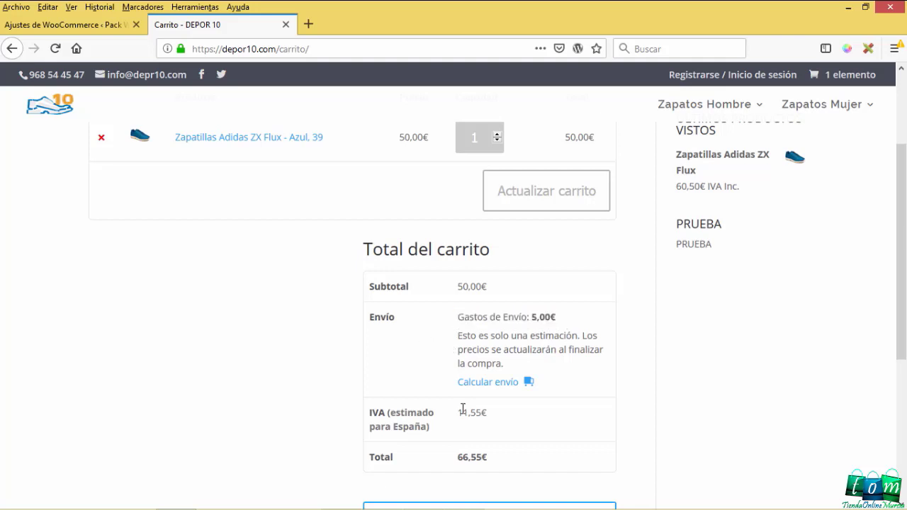
scroll(480, 401, down, 2)
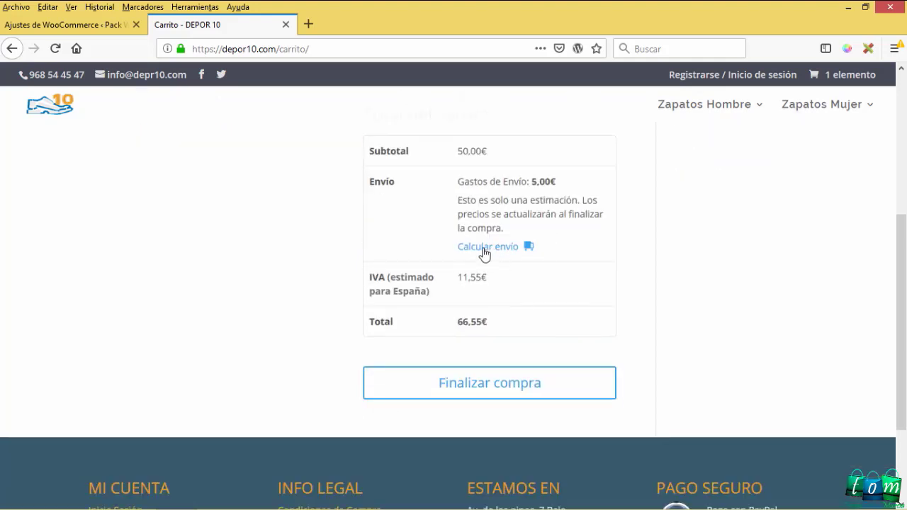
- Open the shipping calculator with España as the country and note the current 5,00€ shipping
click(482, 249)
click(487, 275)
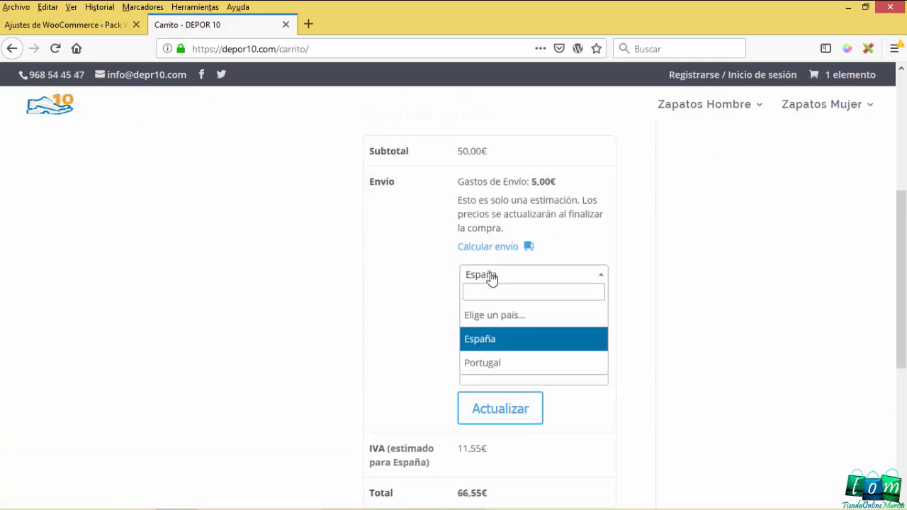
click(492, 277)
click(493, 301)
click(493, 303)
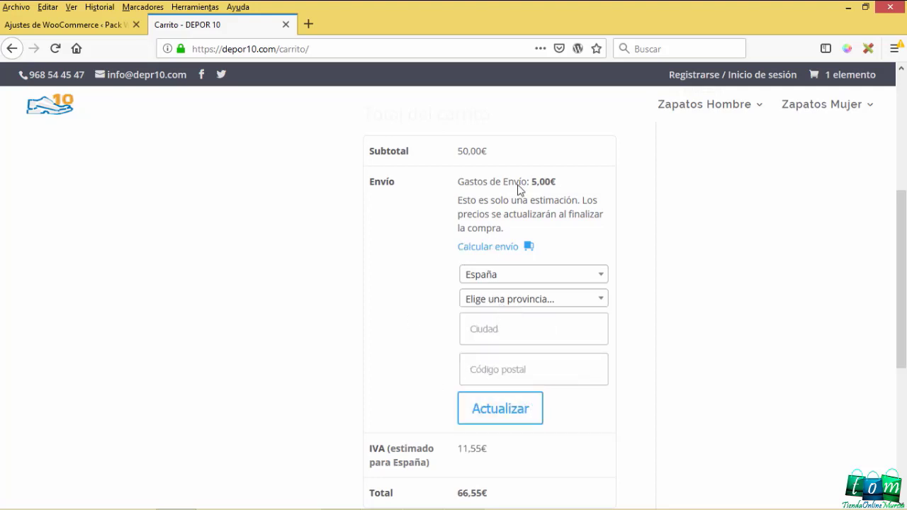
drag(533, 186, 556, 184)
click(557, 188)
- Recalculate shipping for Las Palmas and confirm the new 8,00€ cost
click(485, 300)
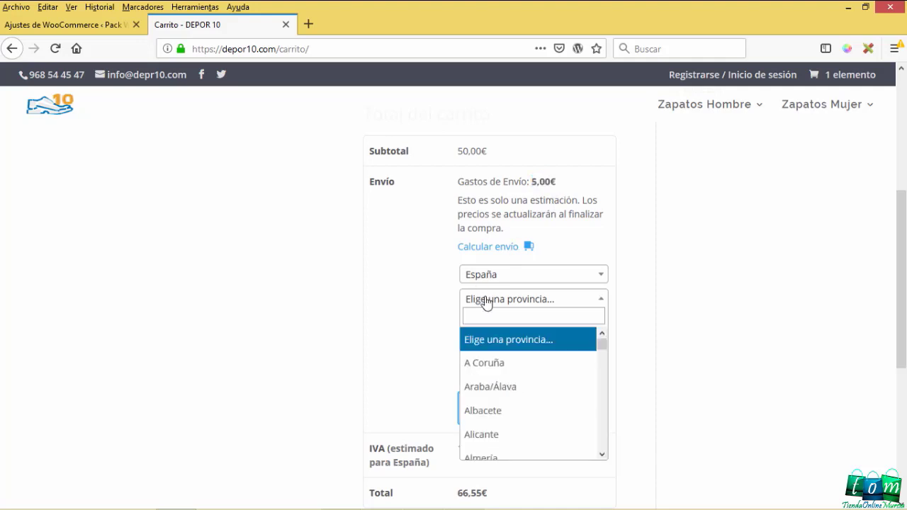
scroll(504, 404, down, 5)
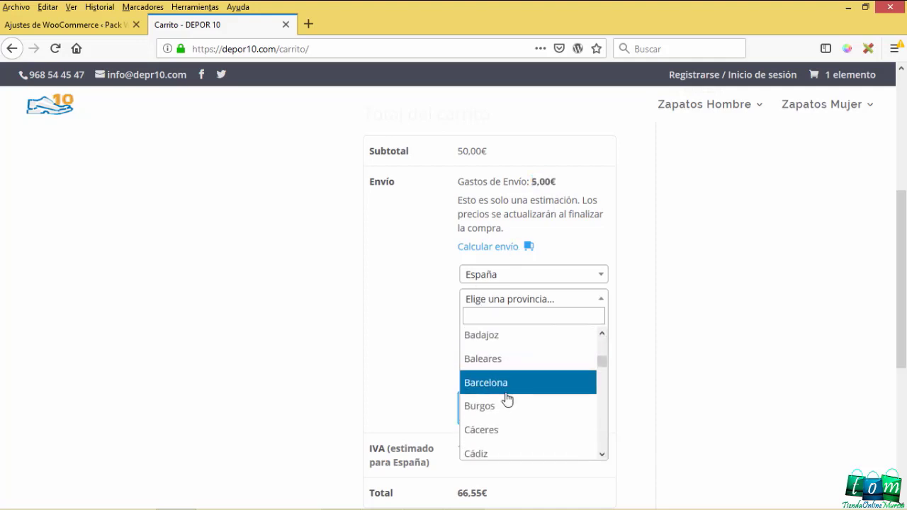
scroll(508, 399, down, 5)
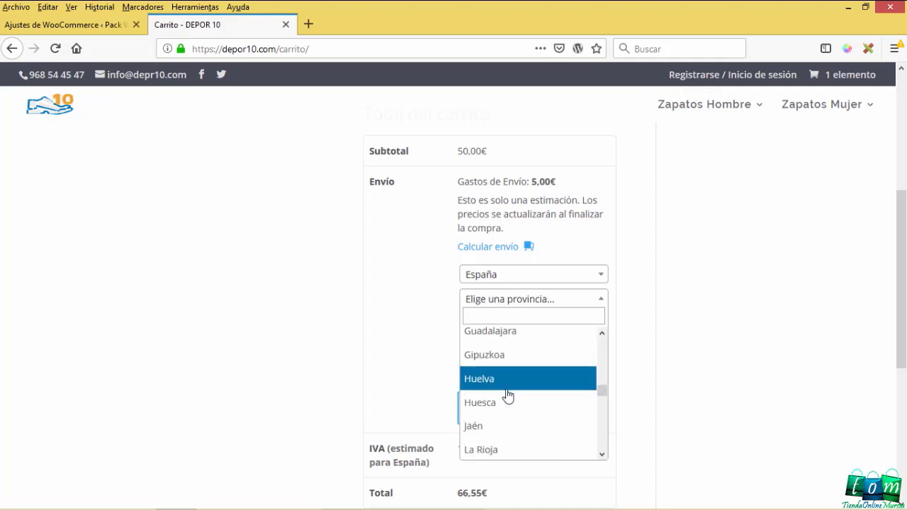
scroll(508, 396, down, 4)
scroll(506, 399, up, 2)
click(505, 399)
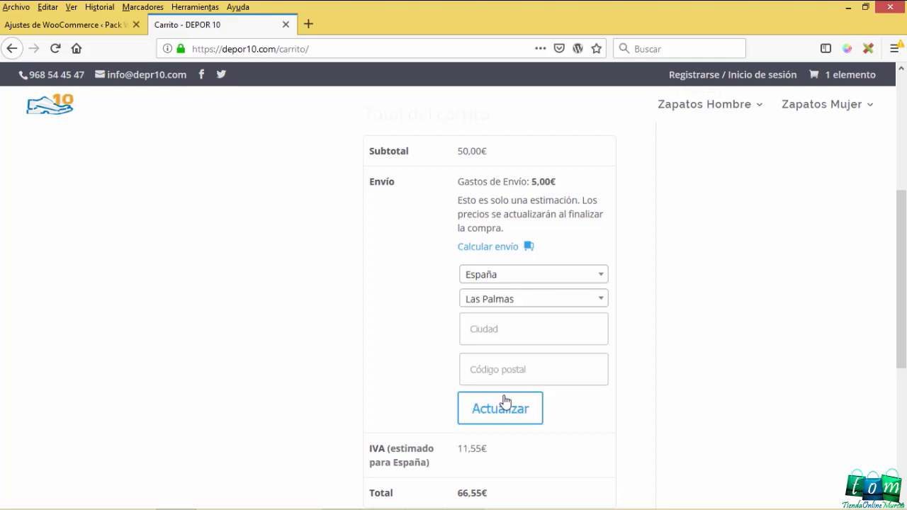
scroll(506, 395, down, 2)
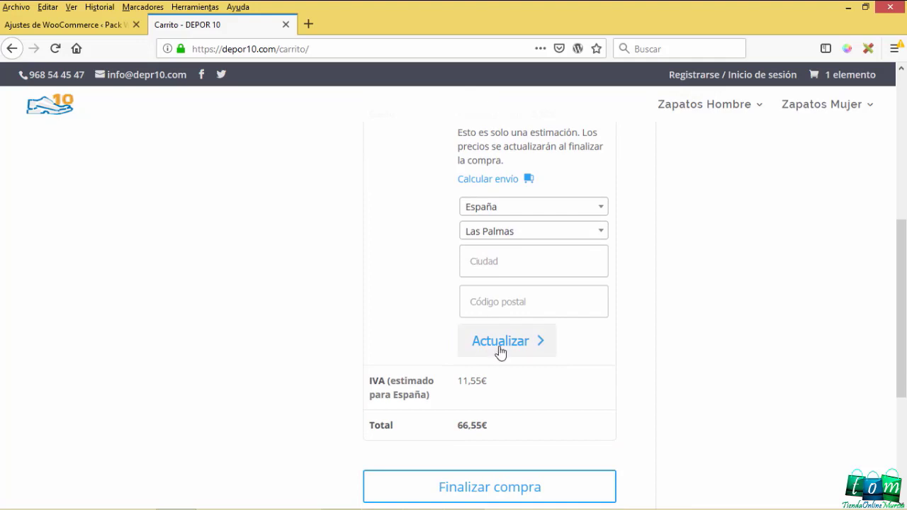
click(501, 348)
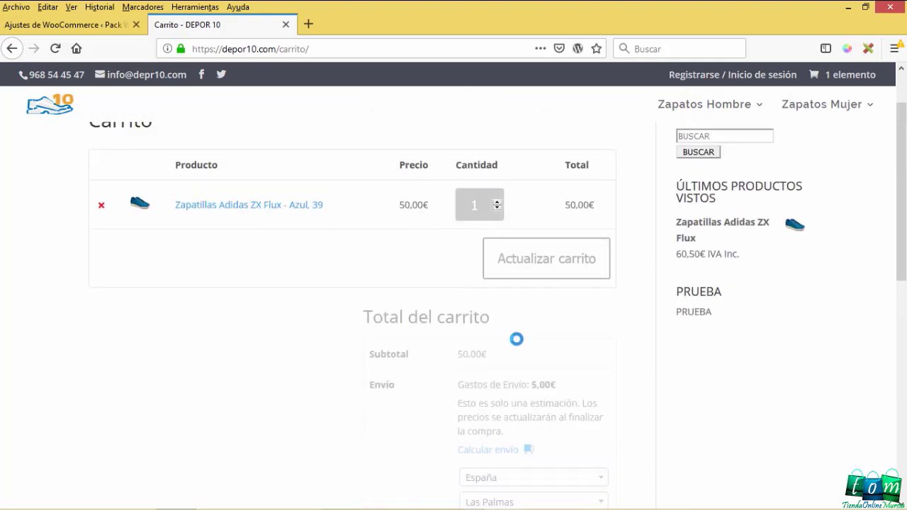
scroll(562, 324, down, 4)
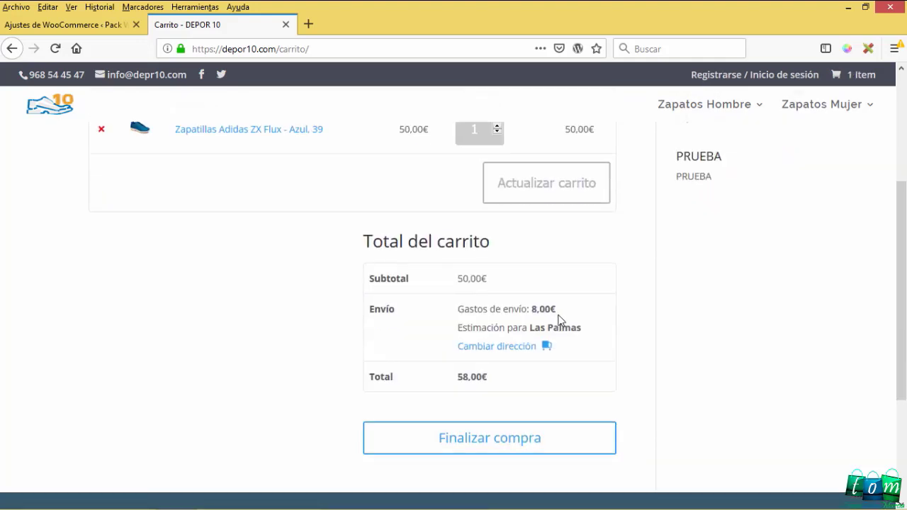
drag(558, 316, 536, 316)
drag(587, 332, 532, 330)
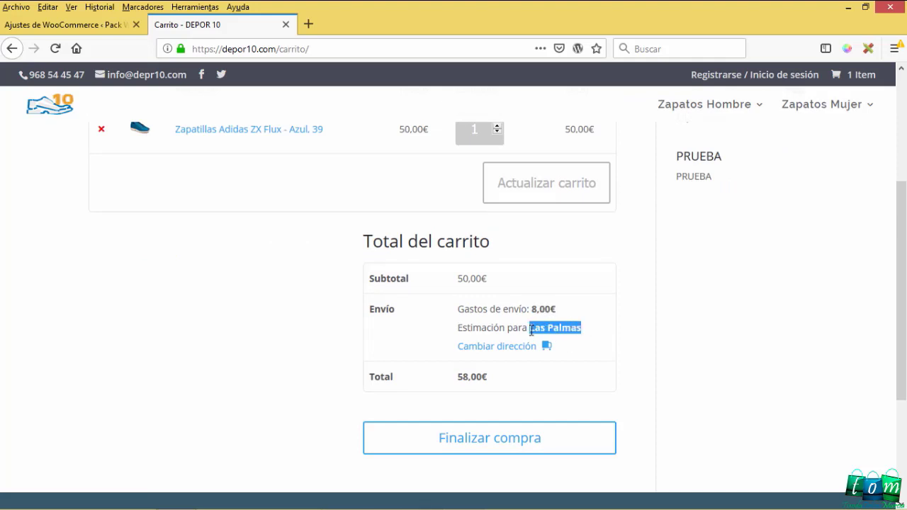
click(386, 330)
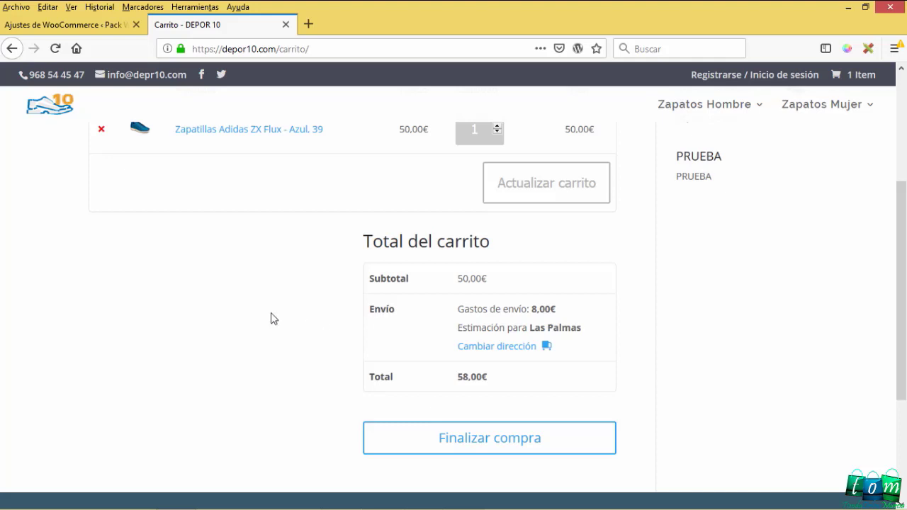
scroll(352, 330, down, 2)
- Proceed to the checkout page, leaving Las Palmas as the province
click(479, 377)
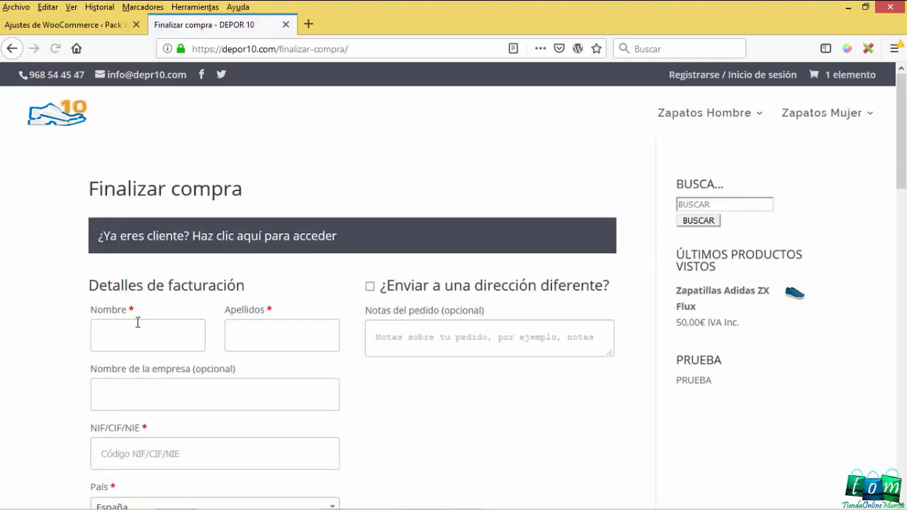
click(266, 204)
scroll(191, 312, down, 4)
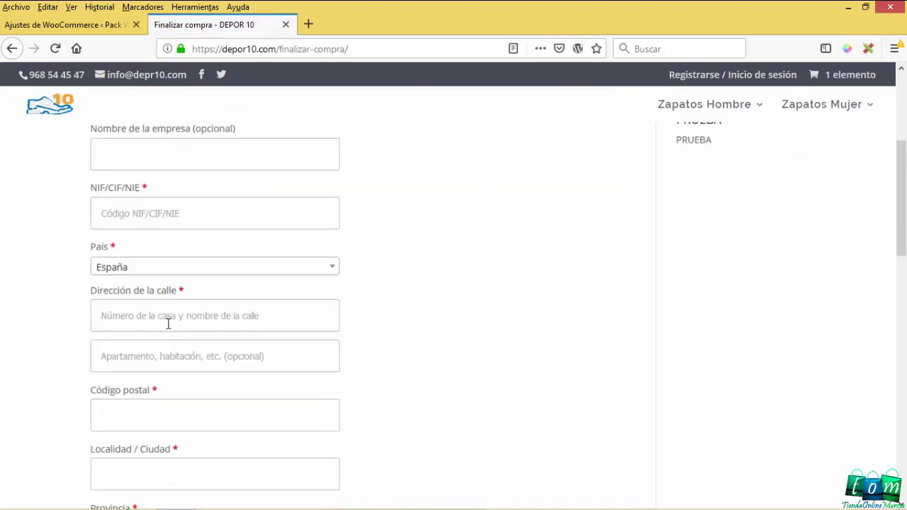
scroll(138, 362, down, 4)
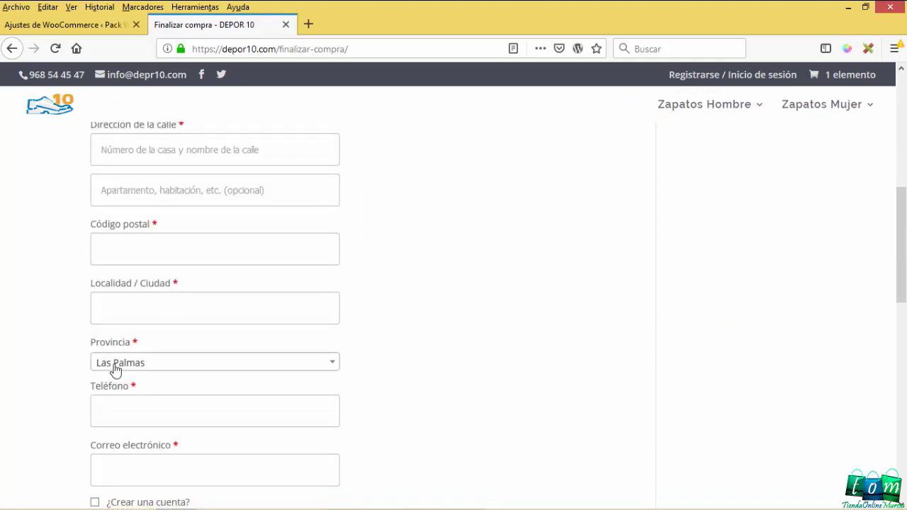
click(118, 364)
click(118, 365)
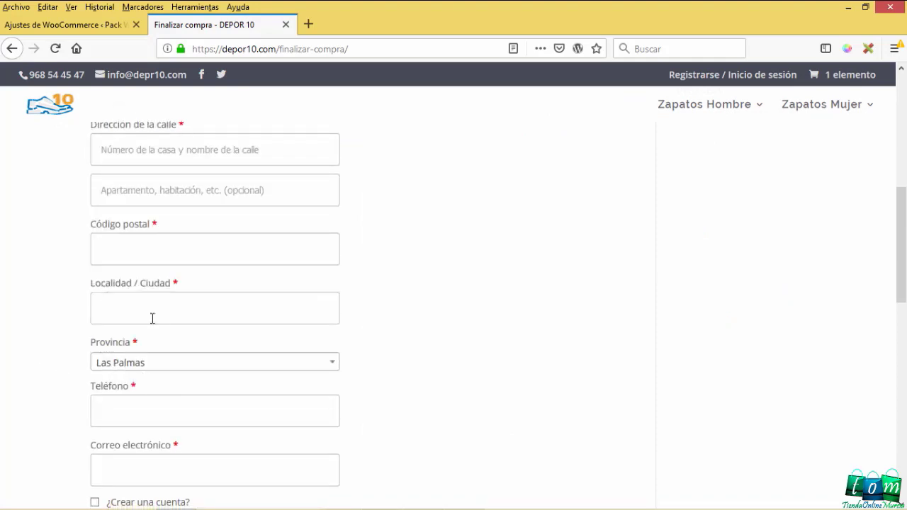
click(113, 367)
click(113, 367)
scroll(89, 316, down, 6)
scroll(220, 376, down, 3)
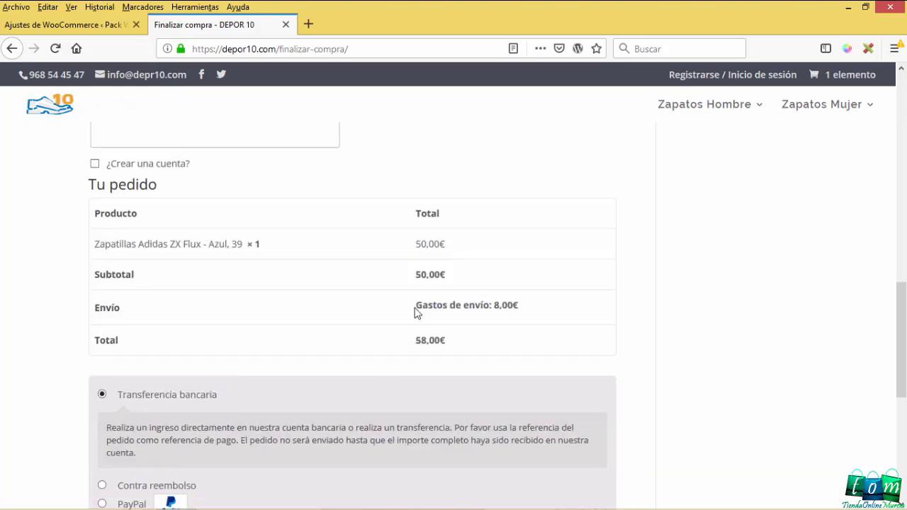
drag(417, 306, 537, 316)
scroll(196, 369, up, 6)
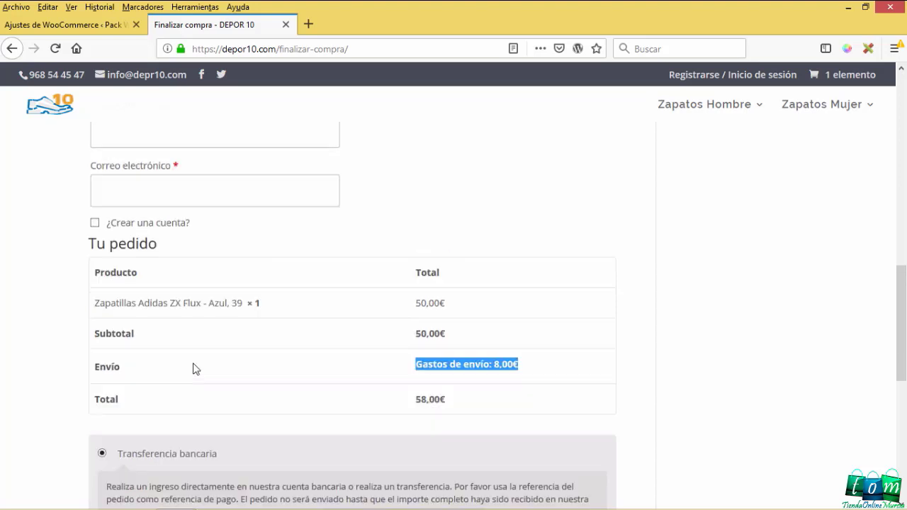
- Change the checkout province to León and check the 5,00€ shipping and 66,55€ total
click(144, 297)
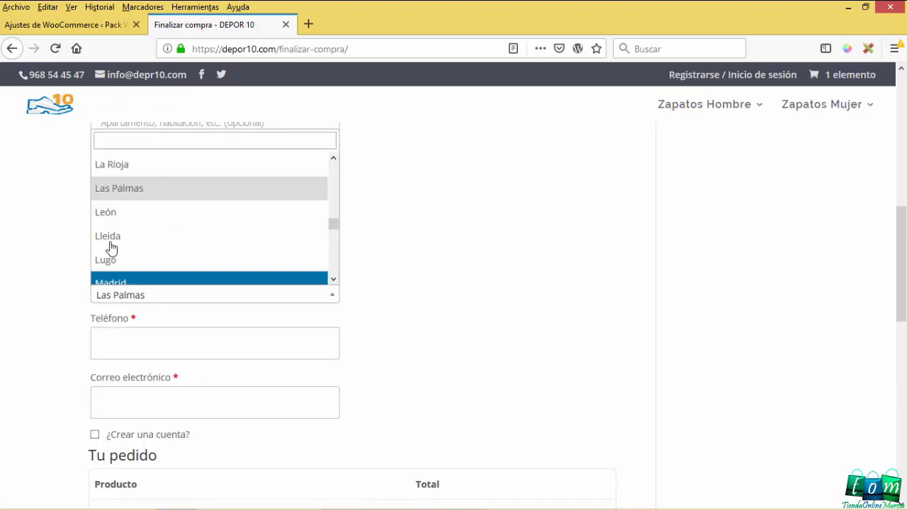
click(152, 216)
scroll(408, 314, down, 5)
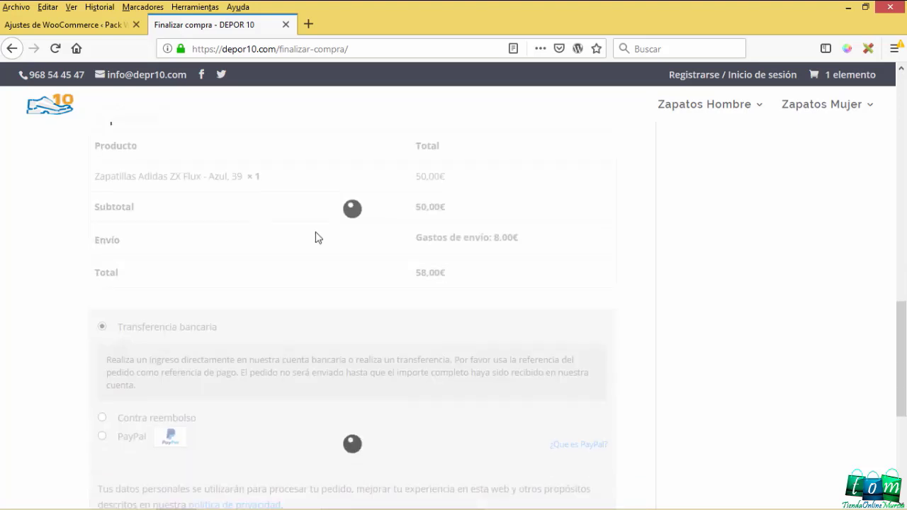
drag(519, 241, 413, 242)
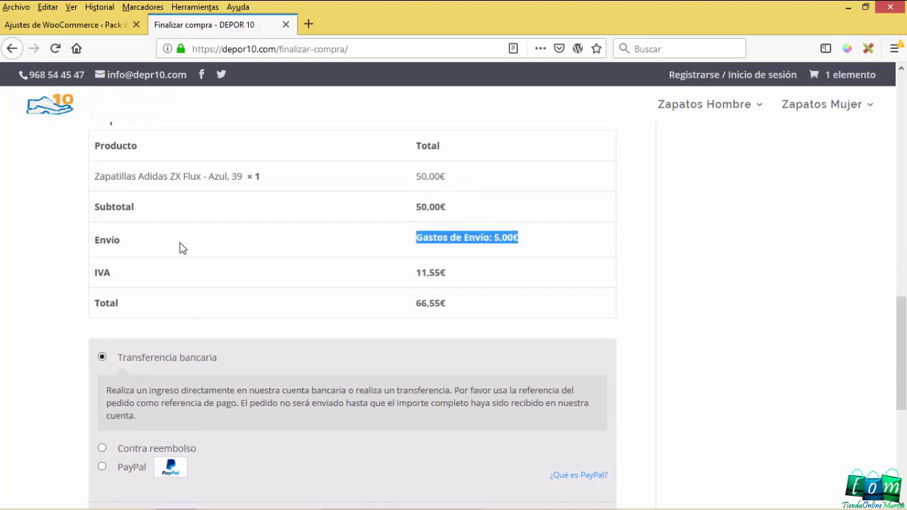
scroll(8, 290, down, 5)
scroll(624, 265, up, 5)
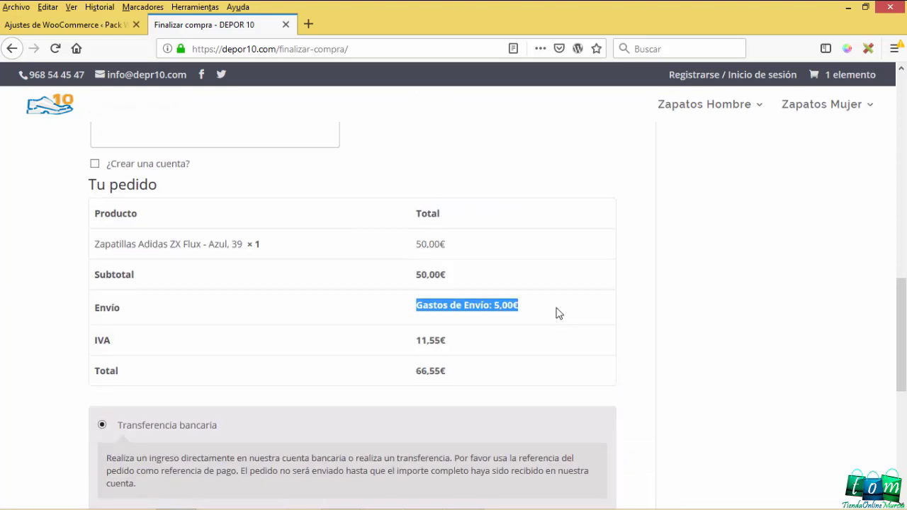
drag(558, 312, 92, 310)
click(241, 322)
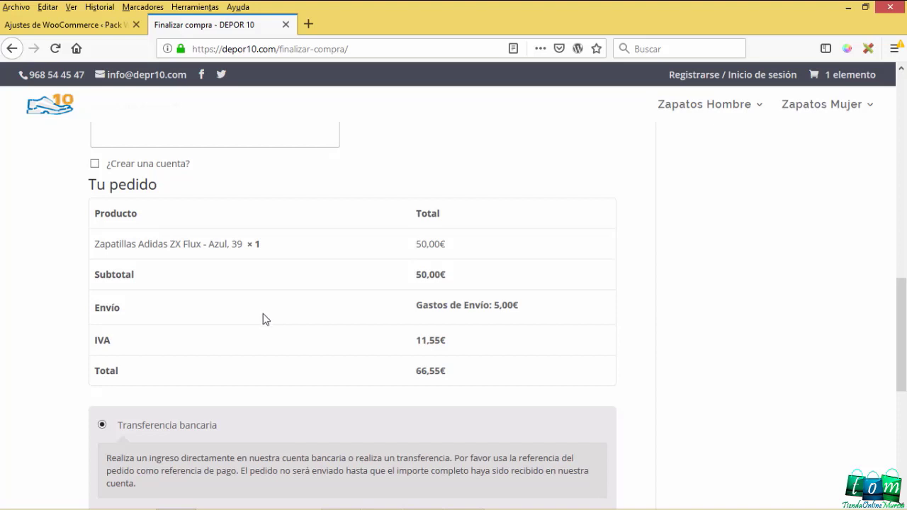
scroll(263, 319, up, 10)
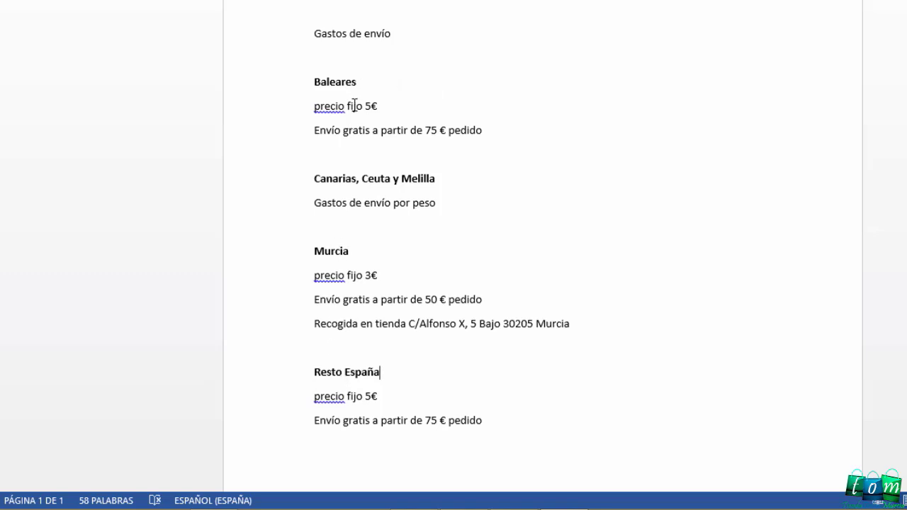
- Review the Baleares notes: fixed 5€ shipping and free shipping from 75 €
drag(356, 83, 314, 82)
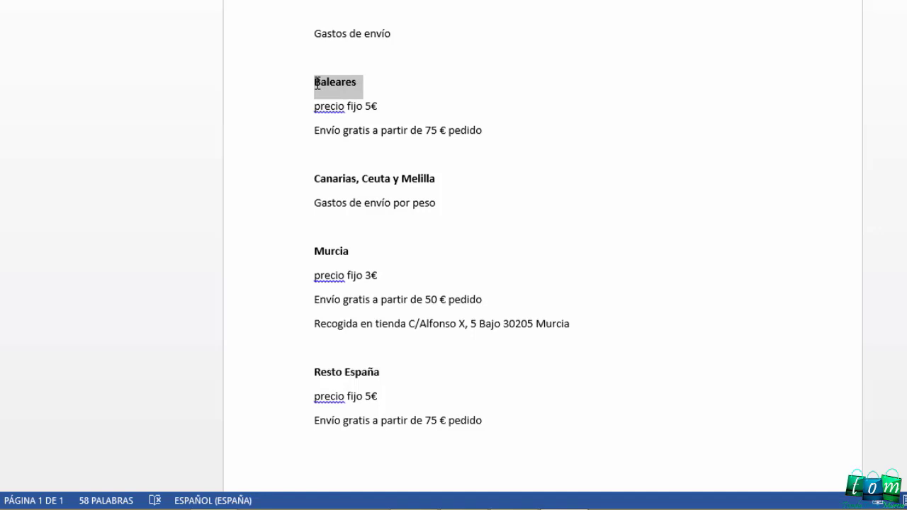
click(346, 106)
drag(381, 107, 315, 106)
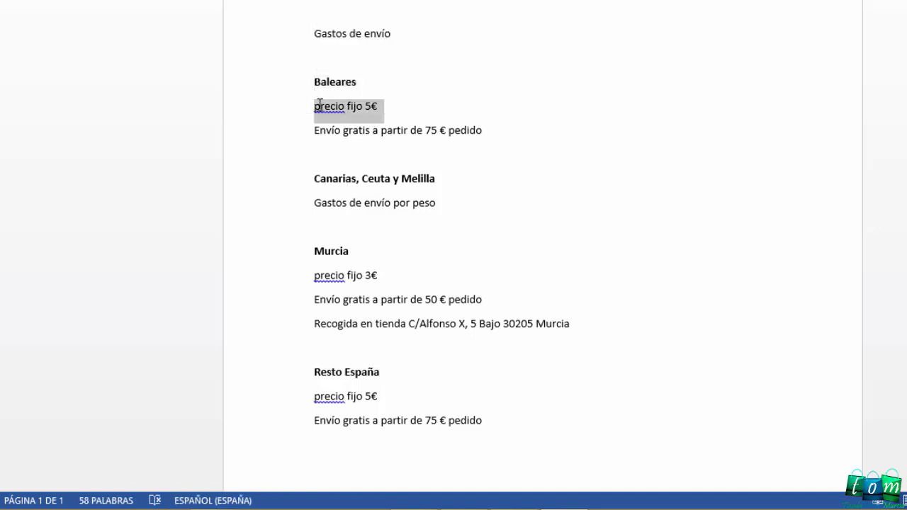
click(343, 108)
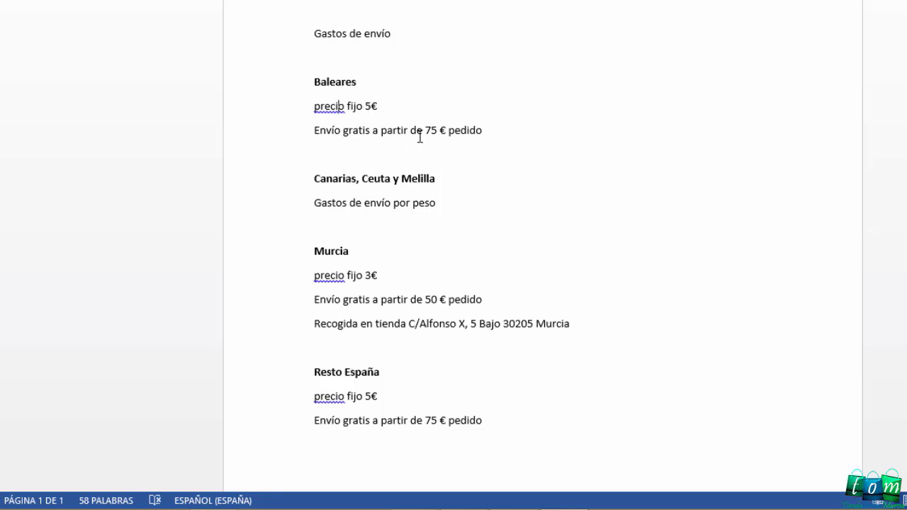
drag(484, 130, 315, 105)
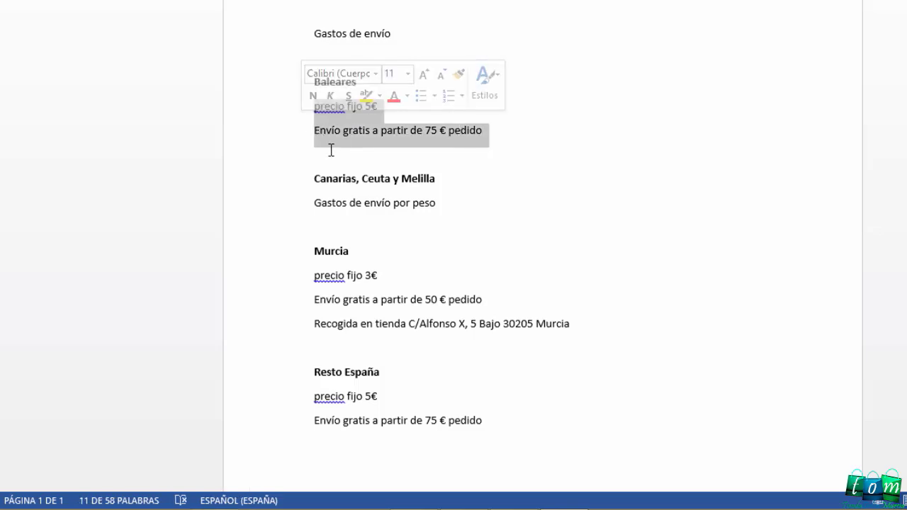
click(330, 150)
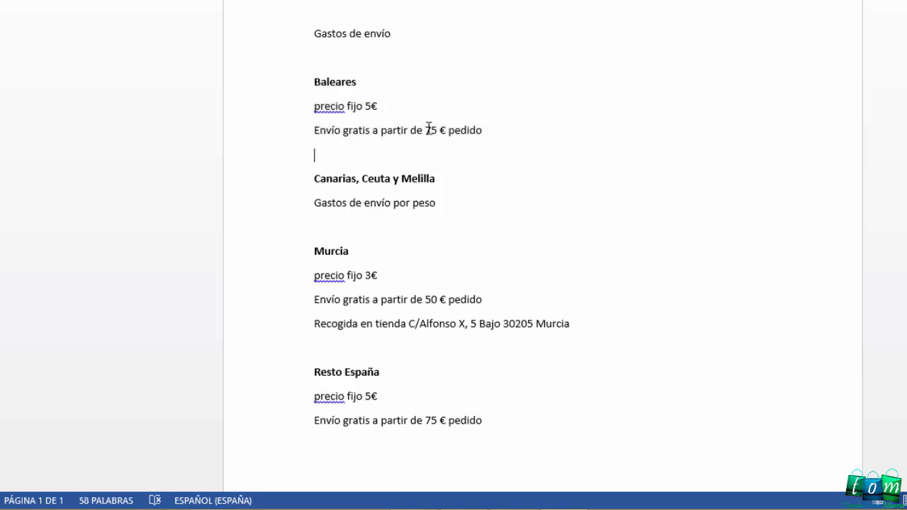
drag(427, 129, 448, 147)
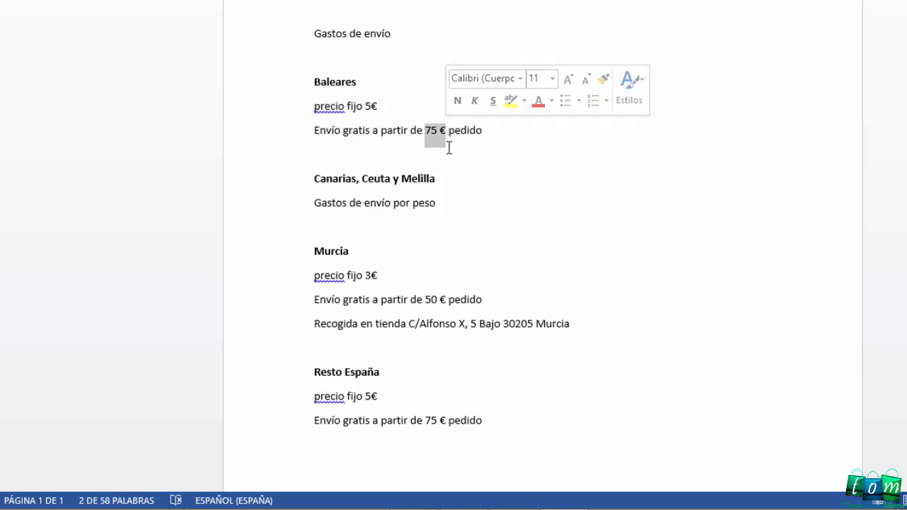
click(447, 177)
- Review the Canarias, Ceuta y Melilla weight-based shipping rule, then return to the checkout page
drag(429, 180, 313, 182)
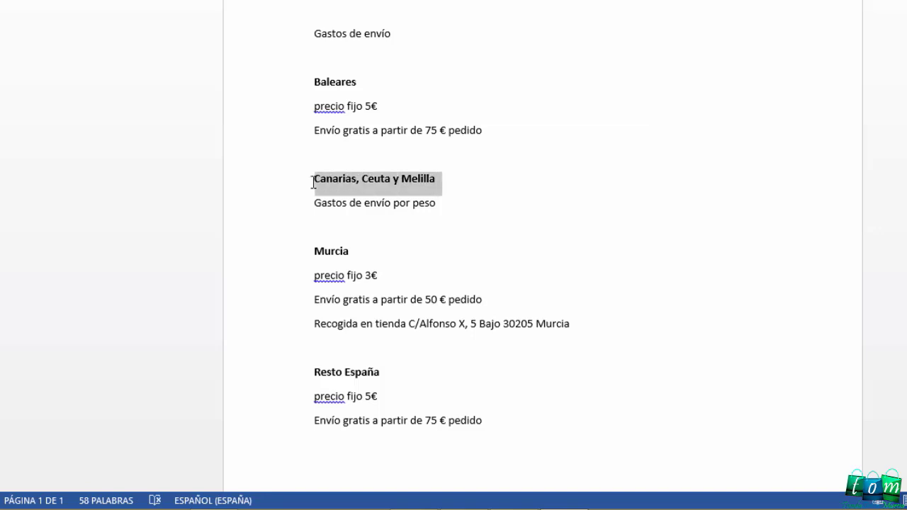
click(315, 186)
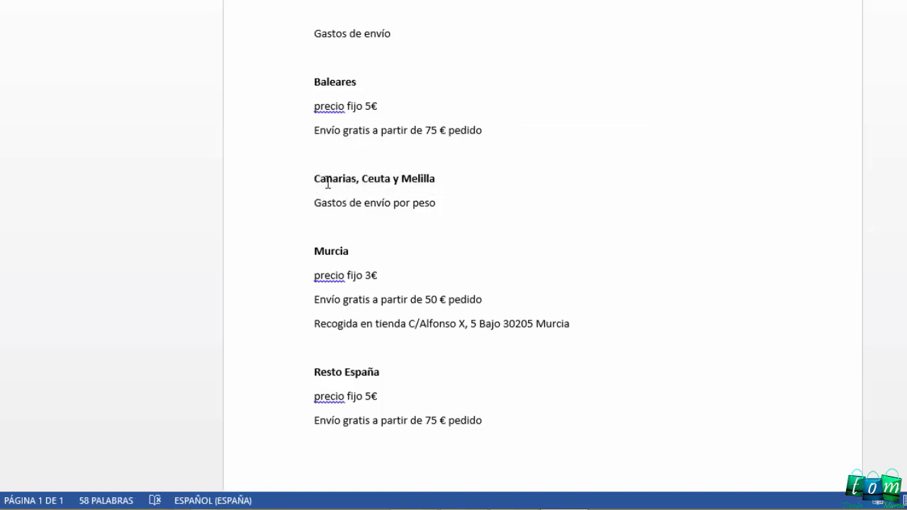
drag(452, 203, 315, 217)
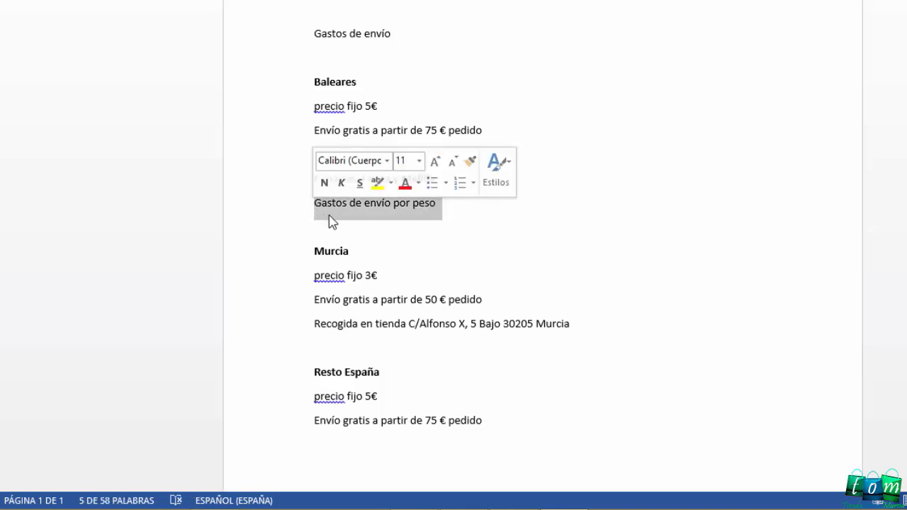
click(328, 216)
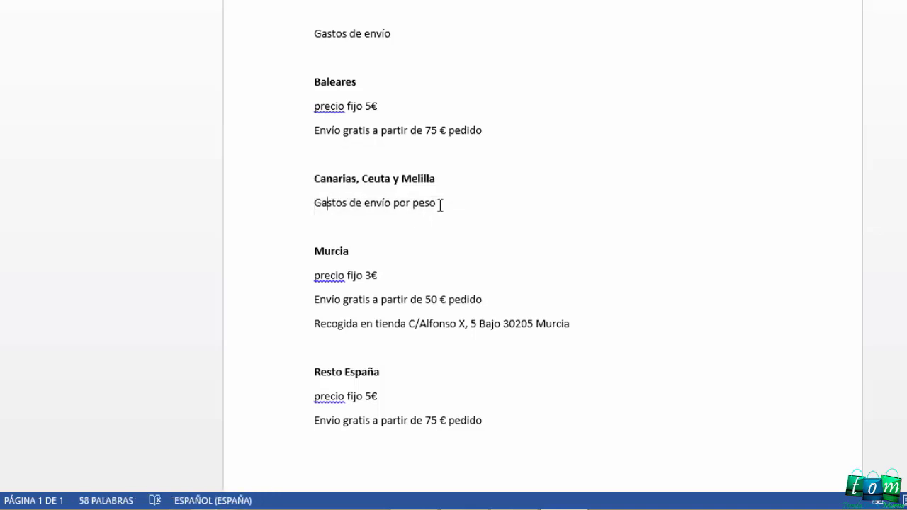
drag(436, 204, 318, 207)
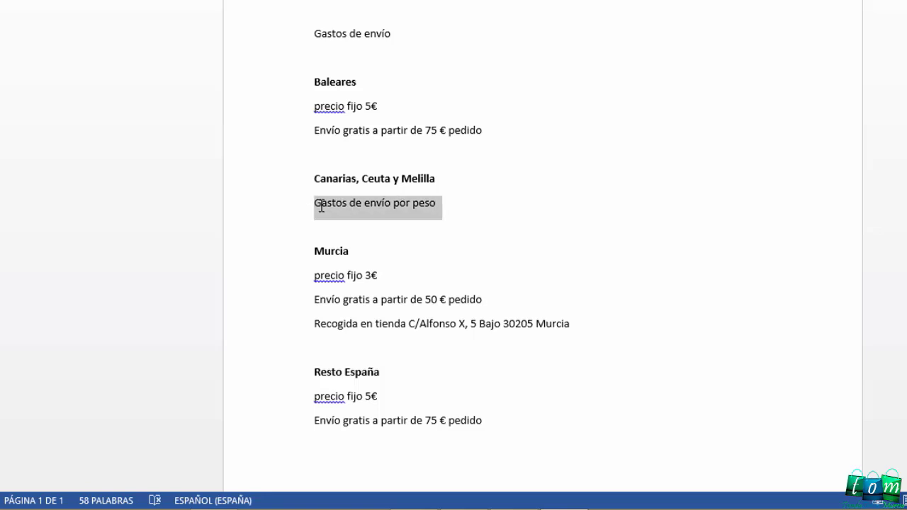
click(451, 207)
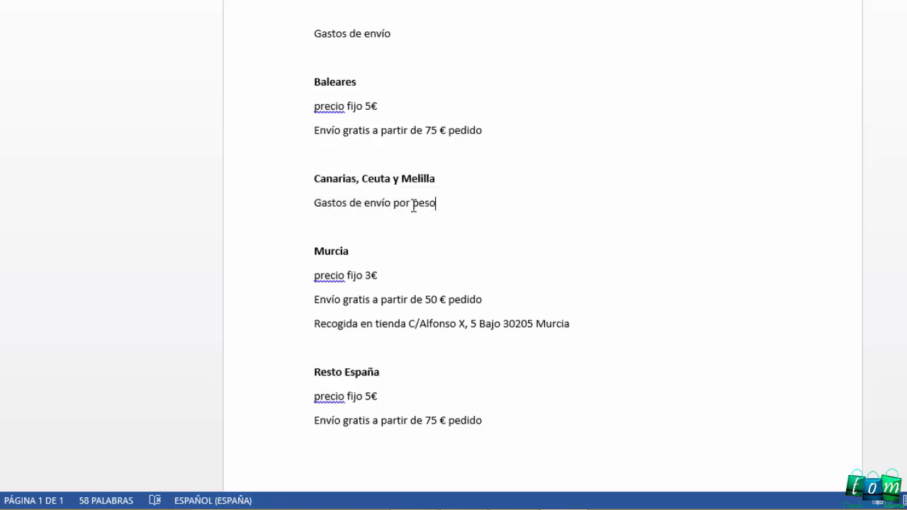
drag(413, 206, 316, 208)
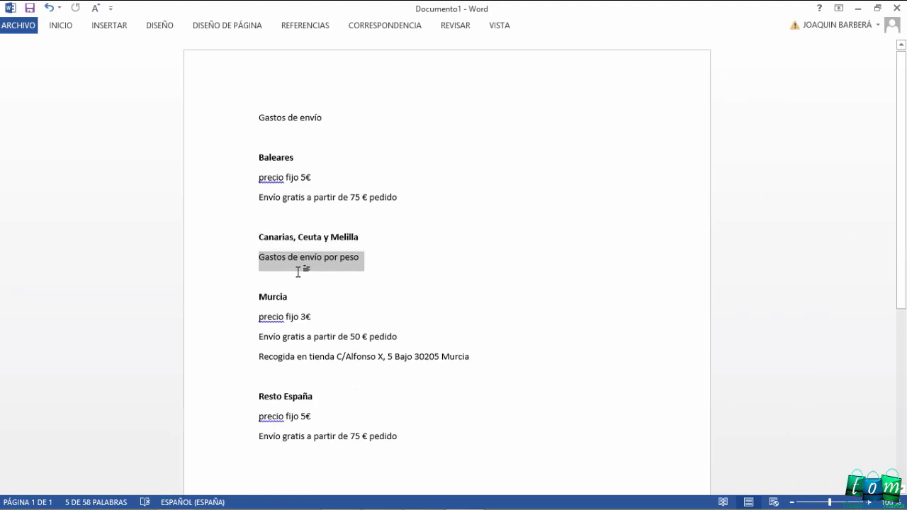
click(298, 272)
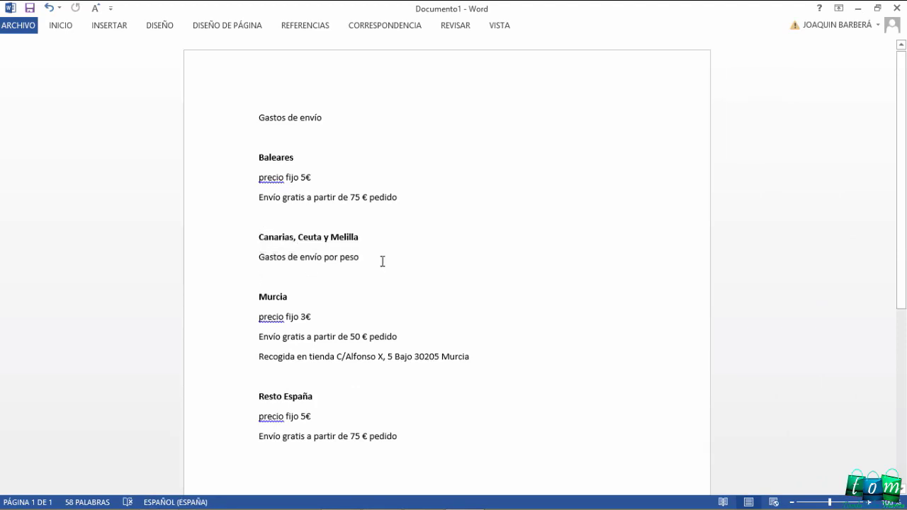
drag(290, 258, 261, 257)
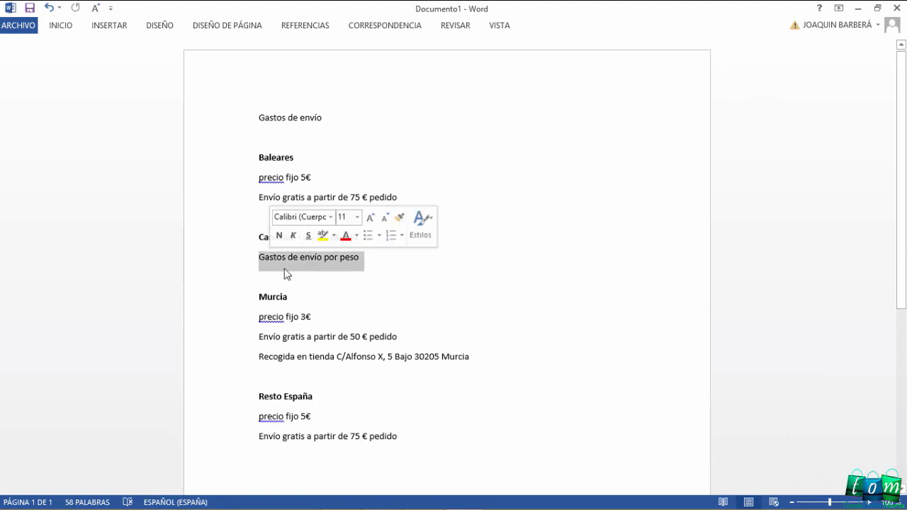
click(285, 262)
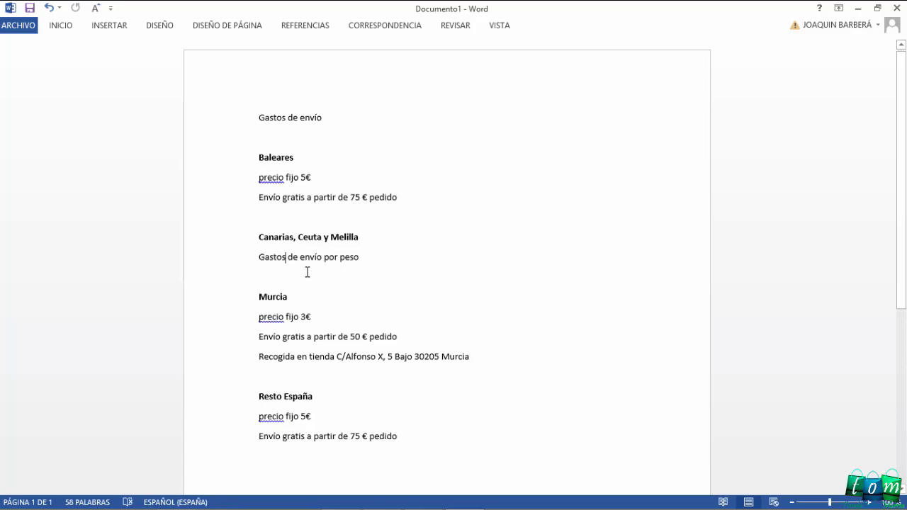
drag(362, 256, 259, 258)
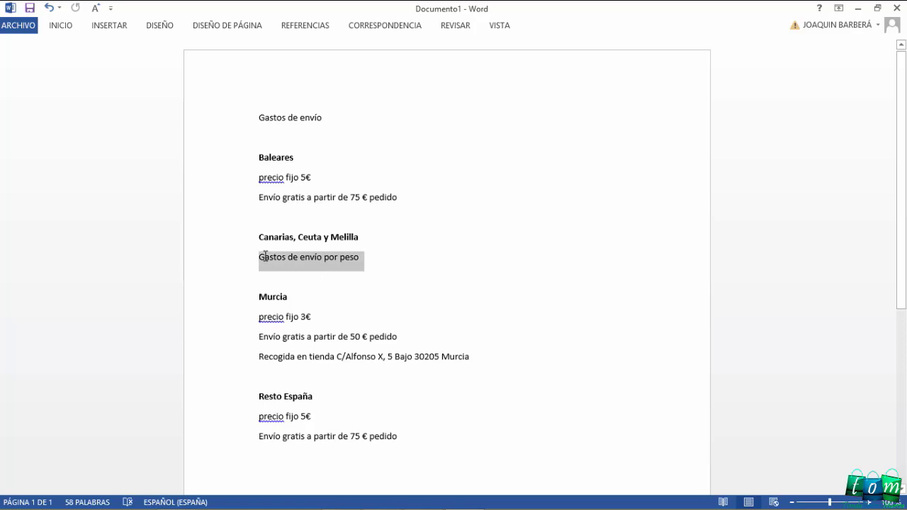
click(299, 276)
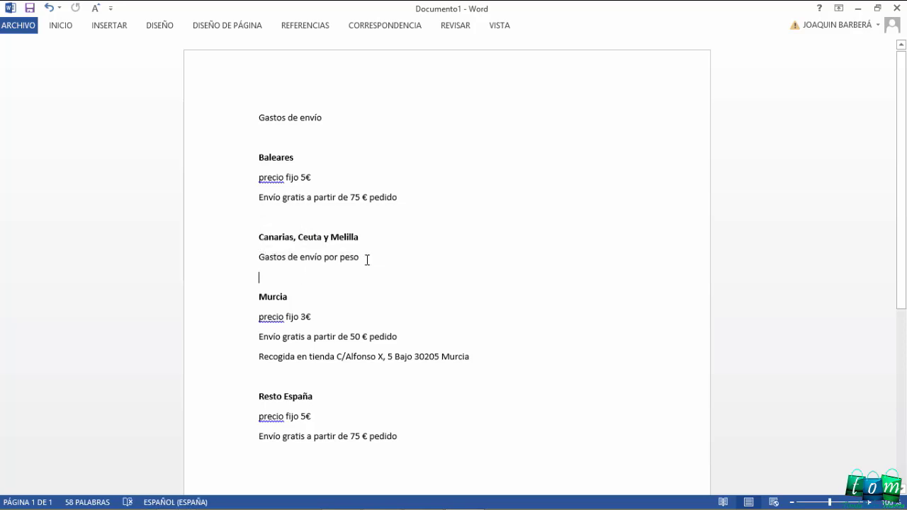
click(183, 496)
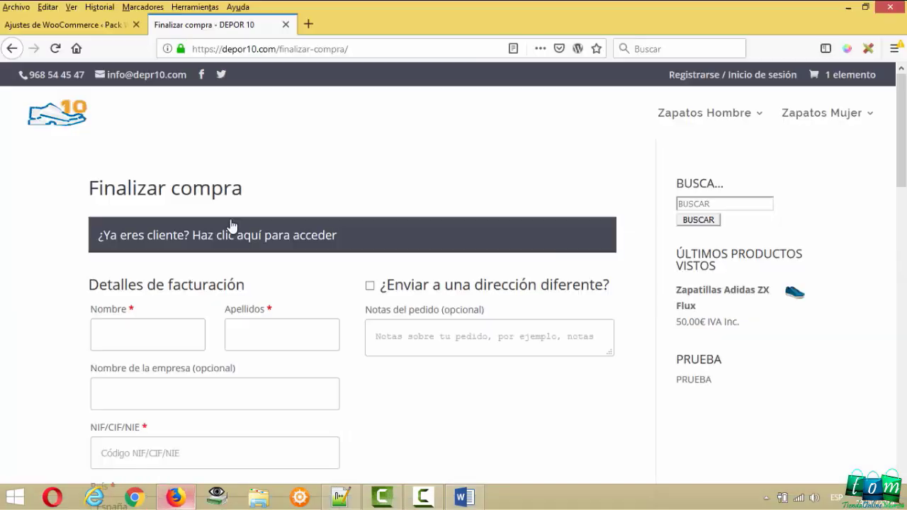
click(141, 28)
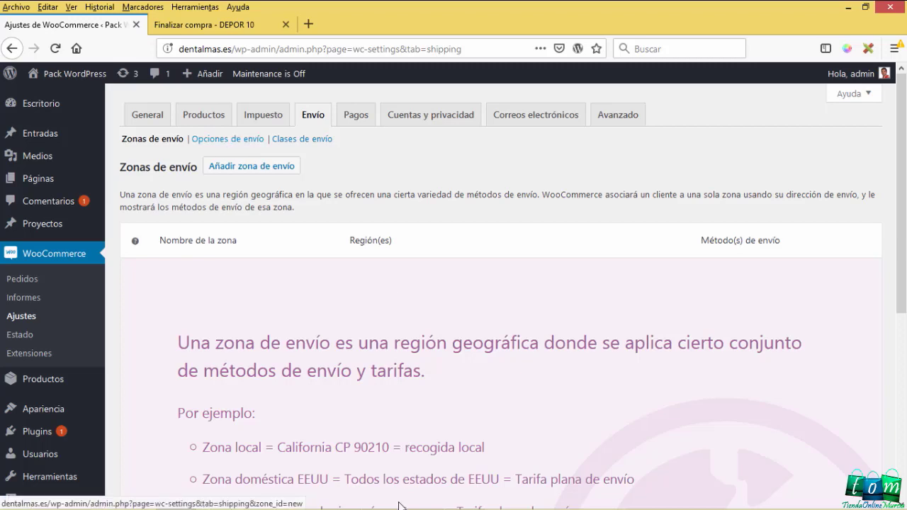
mouse_move(411, 507)
click(464, 497)
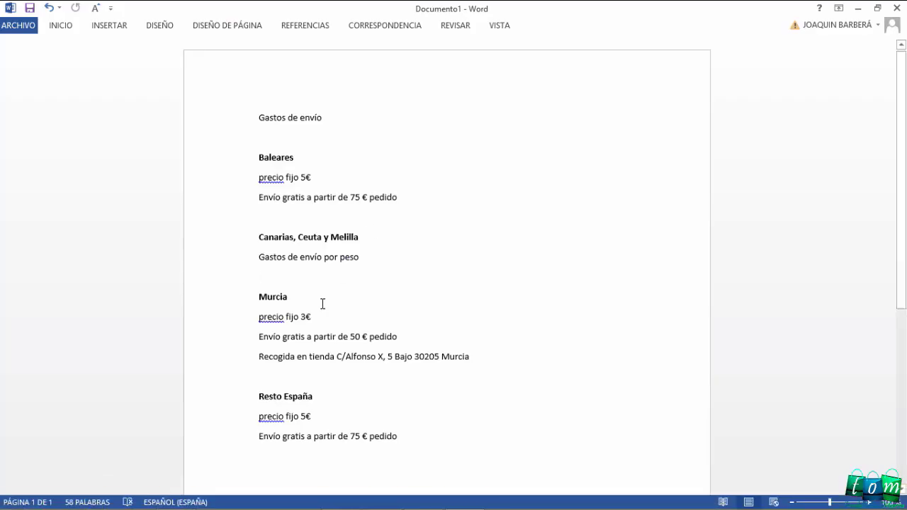
drag(292, 297, 256, 299)
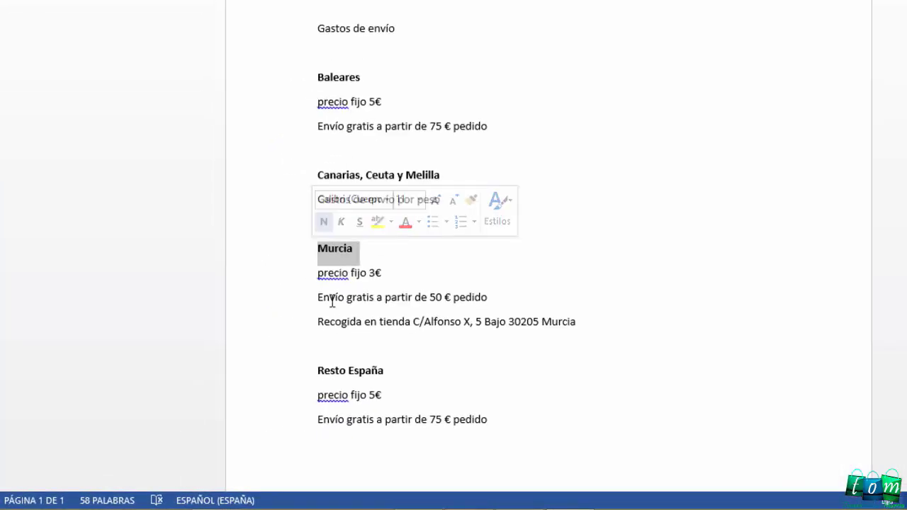
drag(318, 272, 380, 283)
click(381, 282)
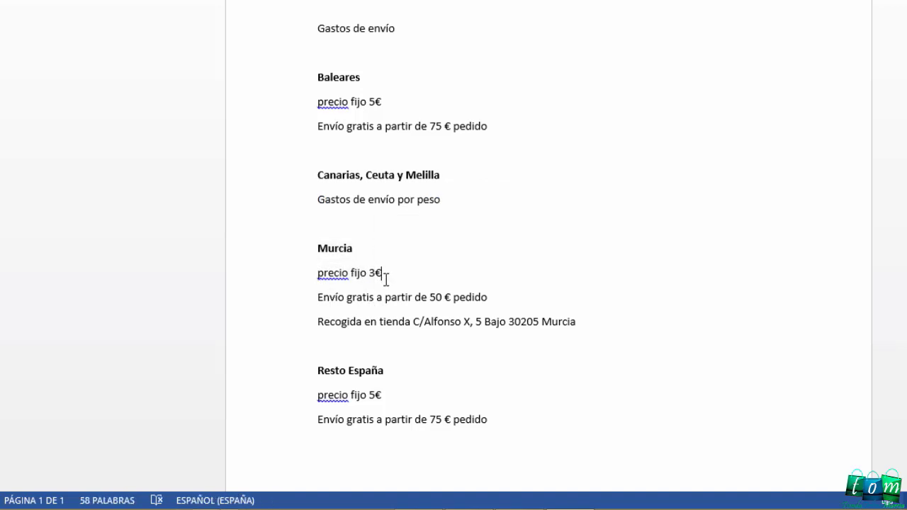
drag(320, 300, 490, 309)
click(369, 312)
drag(365, 324, 509, 336)
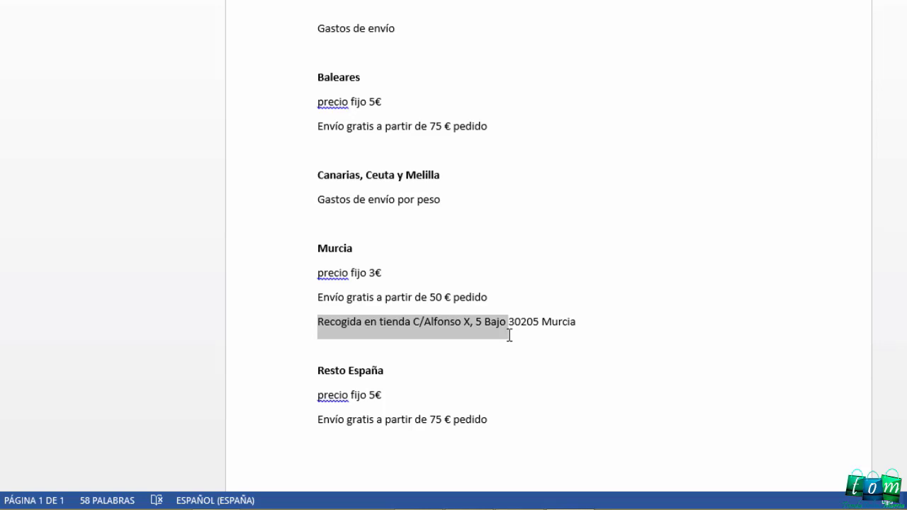
drag(413, 322, 577, 326)
click(386, 343)
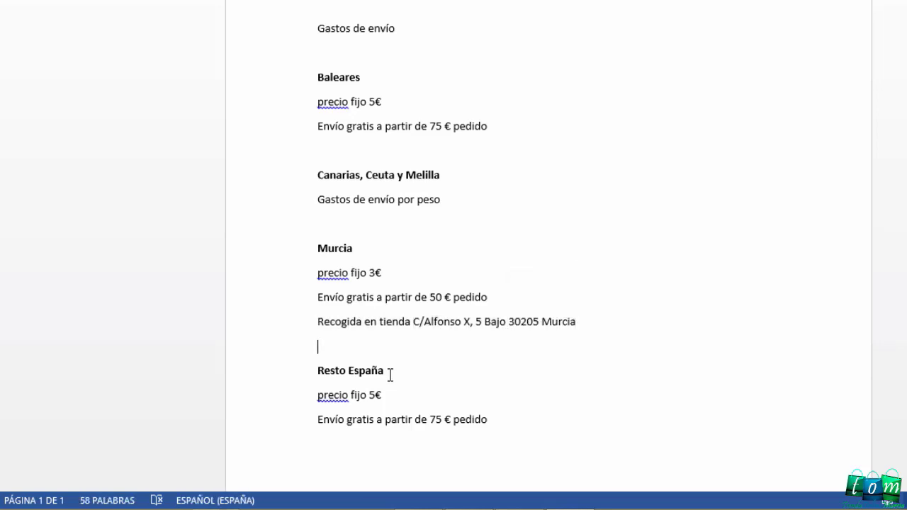
drag(386, 370, 320, 368)
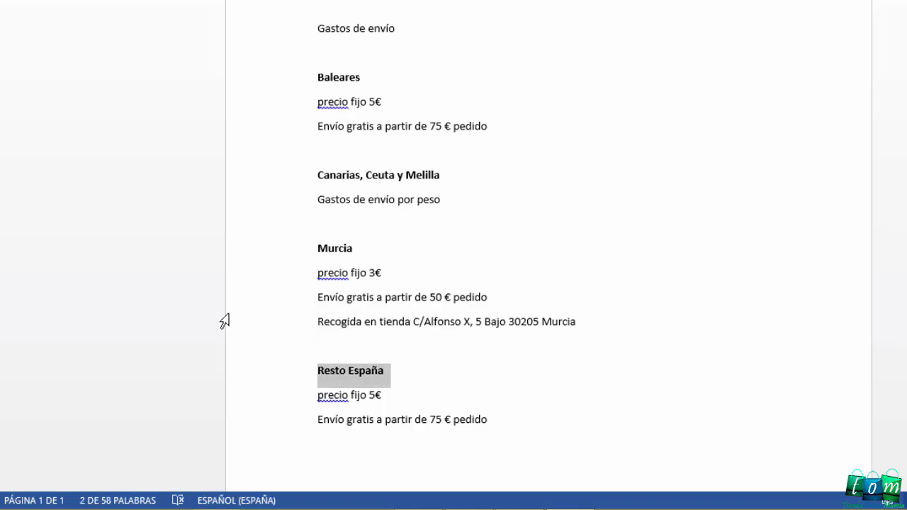
scroll(277, 302, down, 1)
click(415, 314)
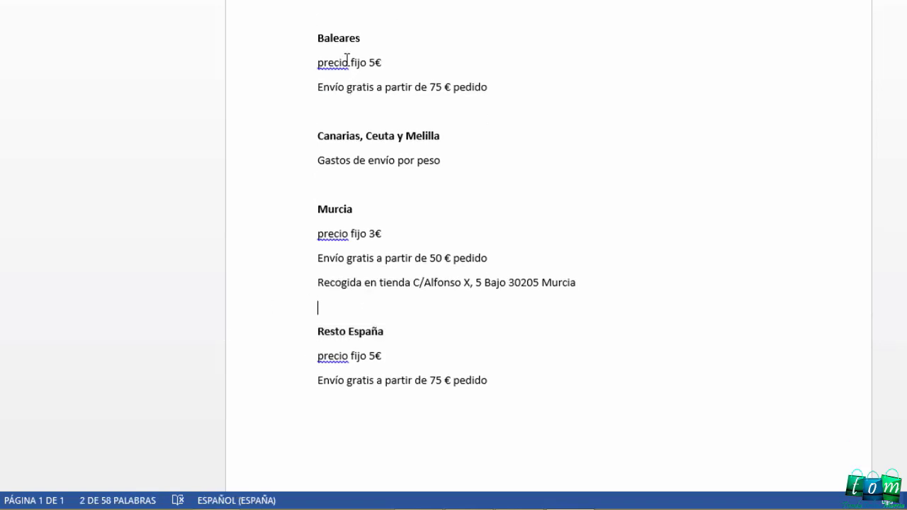
drag(363, 40, 316, 38)
drag(317, 135, 447, 140)
drag(309, 206, 358, 211)
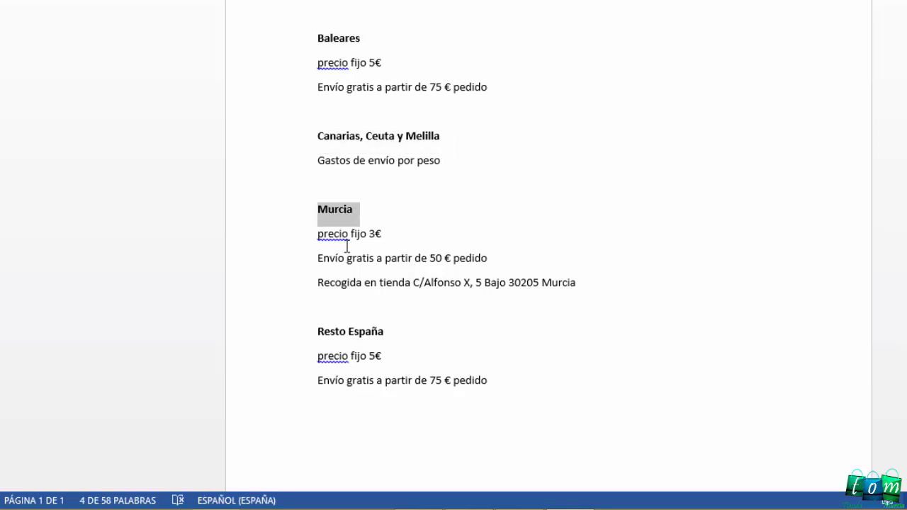
drag(395, 331, 392, 358)
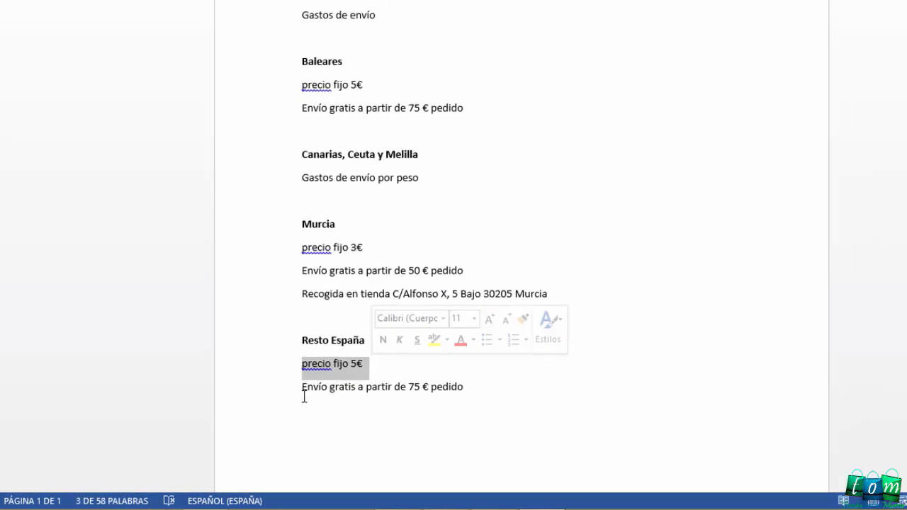
drag(304, 393, 440, 385)
drag(377, 403, 397, 404)
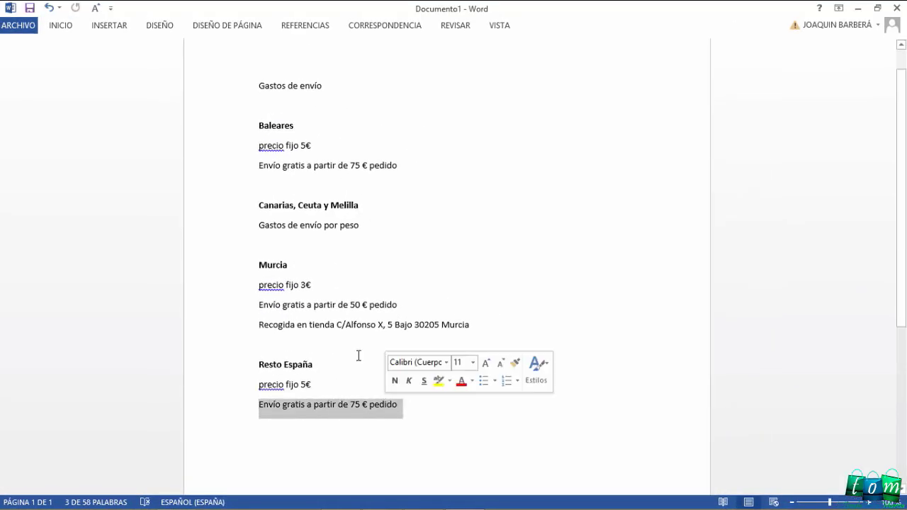
scroll(334, 307, up, 1)
click(348, 224)
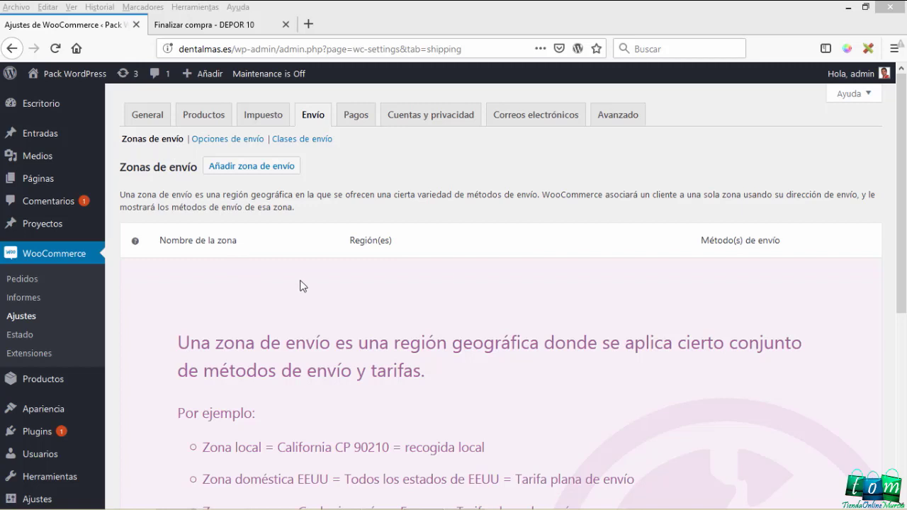
- Start a new shipping zone and check the Baleares heading in the Word notes
click(250, 169)
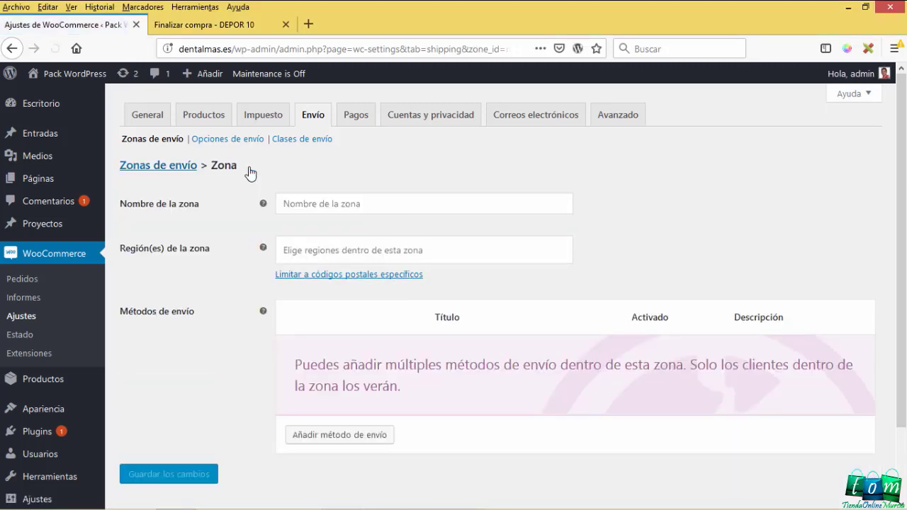
drag(206, 213, 122, 209)
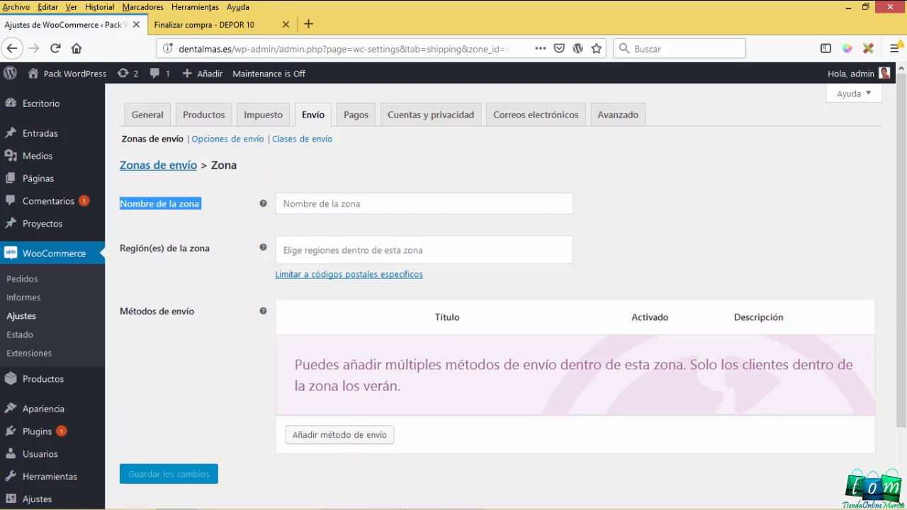
click(464, 504)
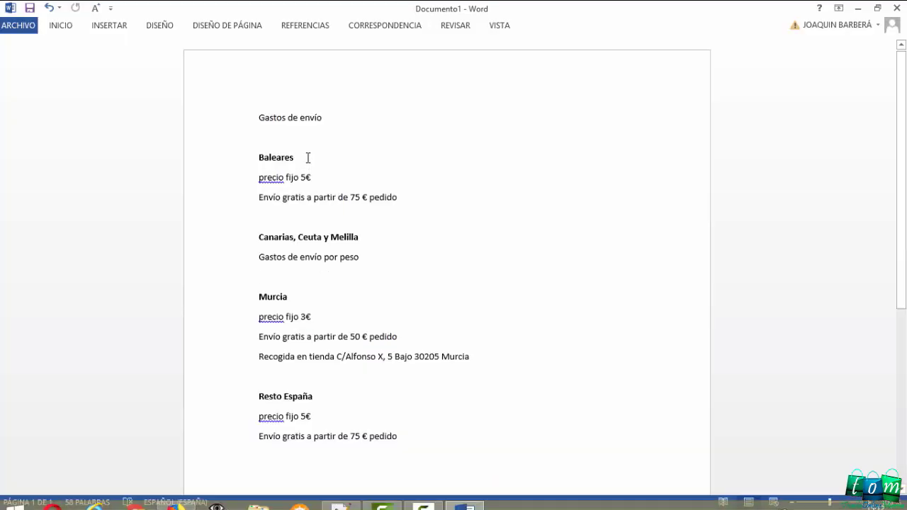
drag(304, 158, 258, 159)
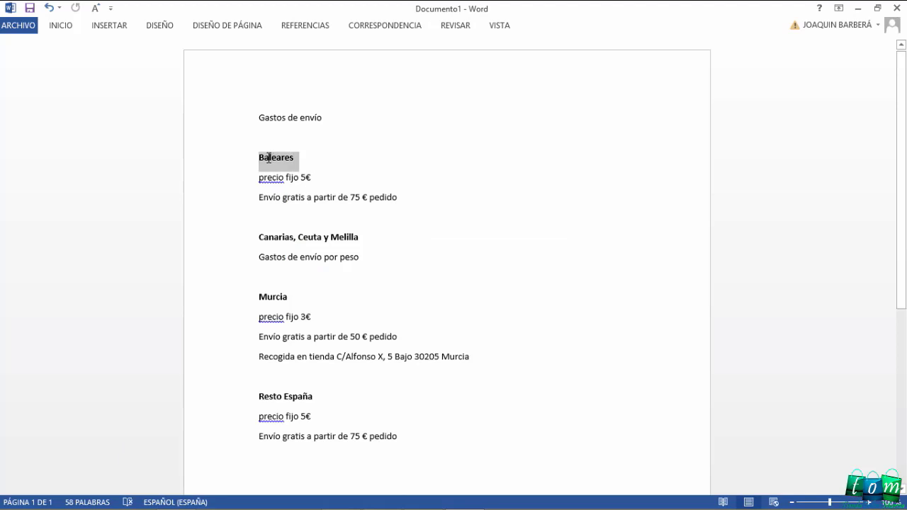
click(307, 197)
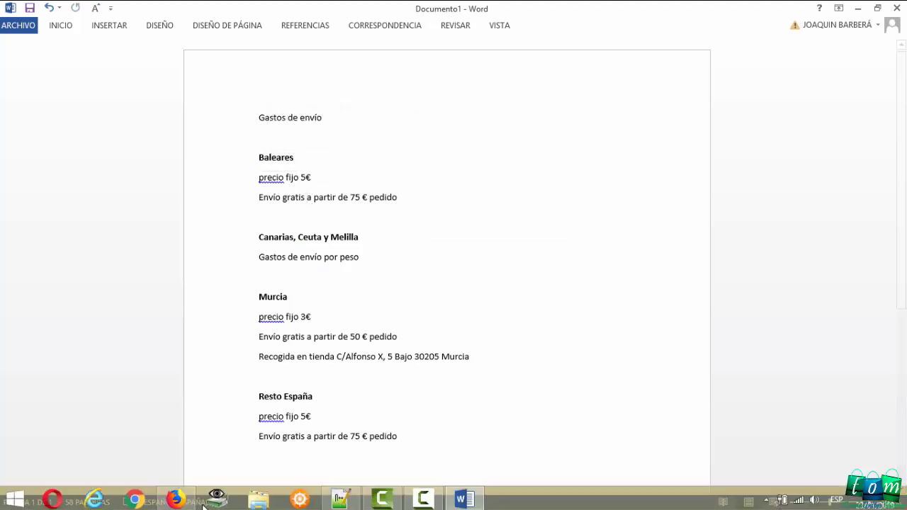
click(176, 498)
- Enter 'Baleares' as the zone name
click(302, 204)
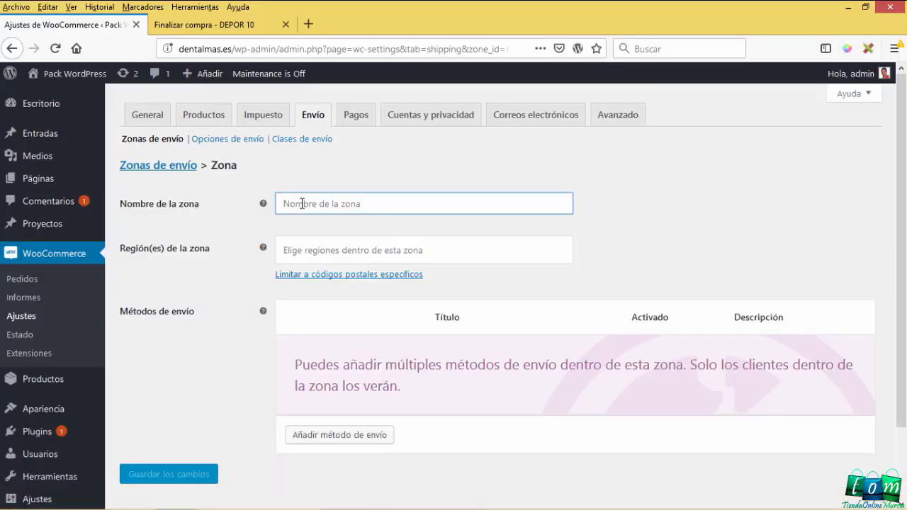
text(B)
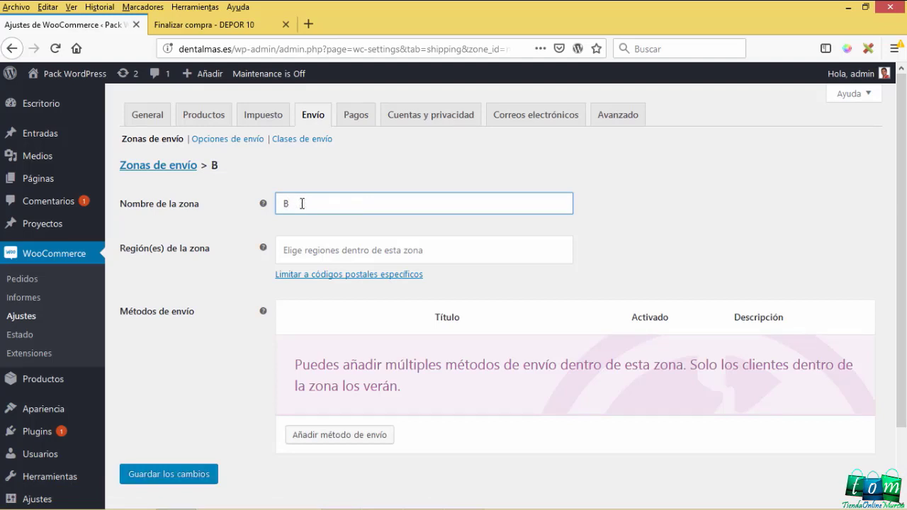
text(aleares)
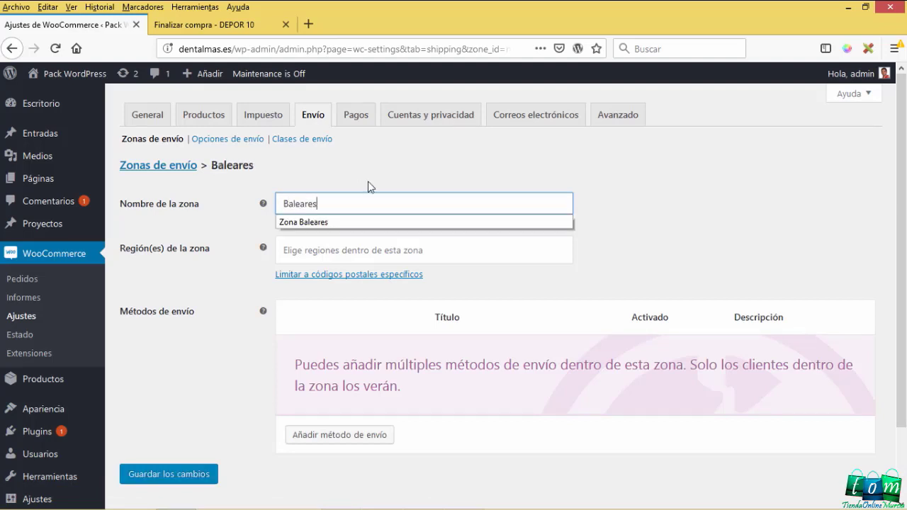
click(270, 219)
drag(284, 206, 335, 207)
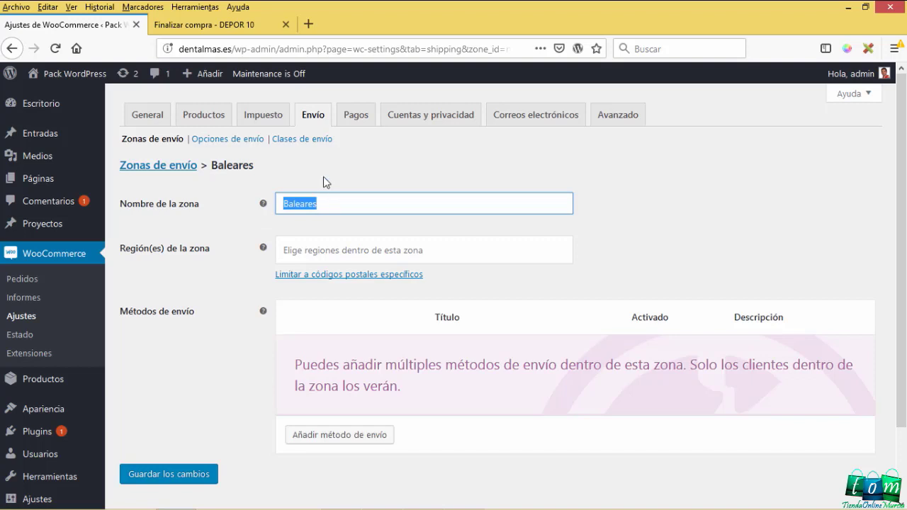
click(306, 229)
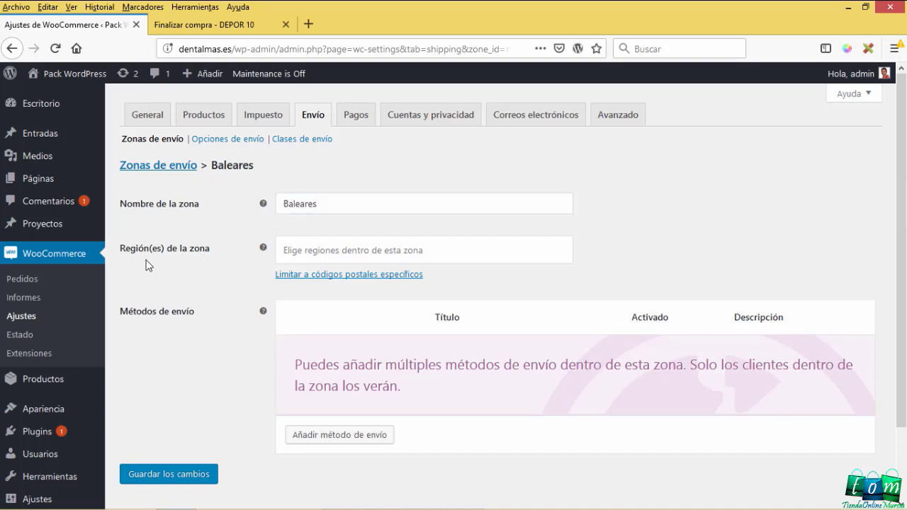
- Set the zone's region to Baleares
drag(212, 249, 122, 256)
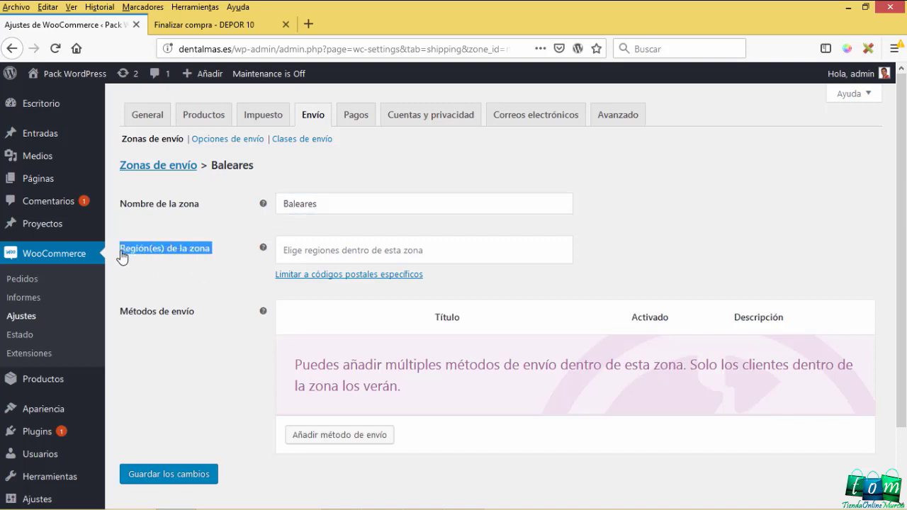
click(314, 253)
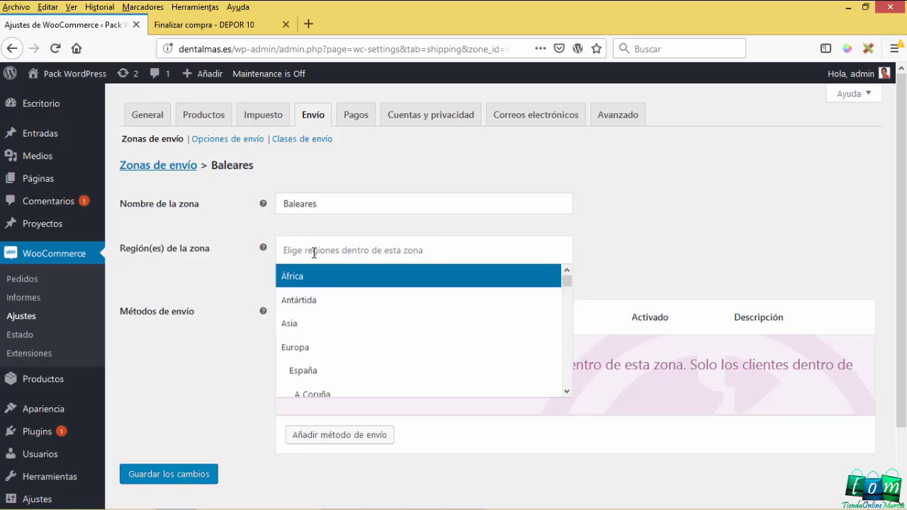
text(bal)
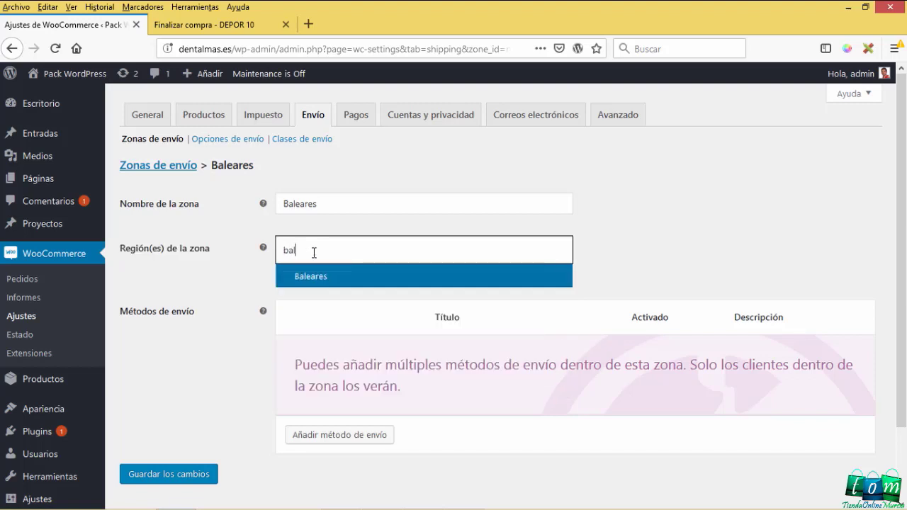
click(317, 277)
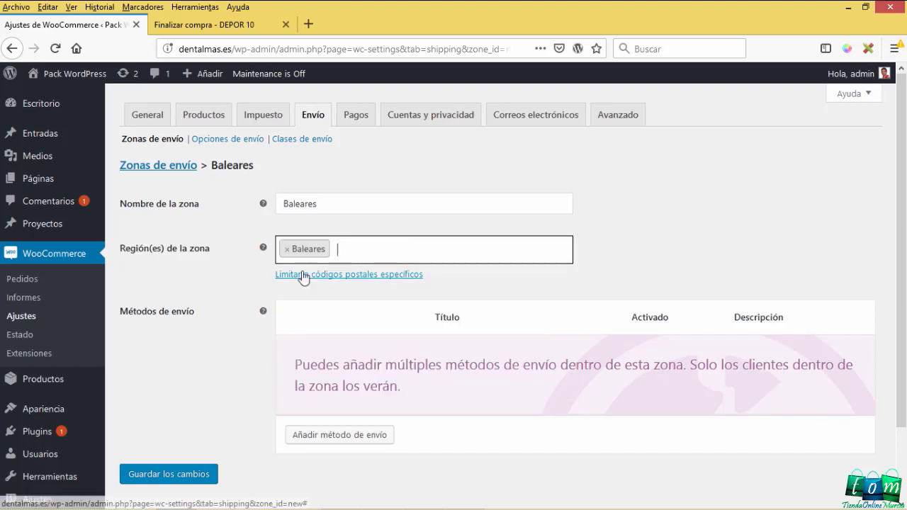
click(660, 265)
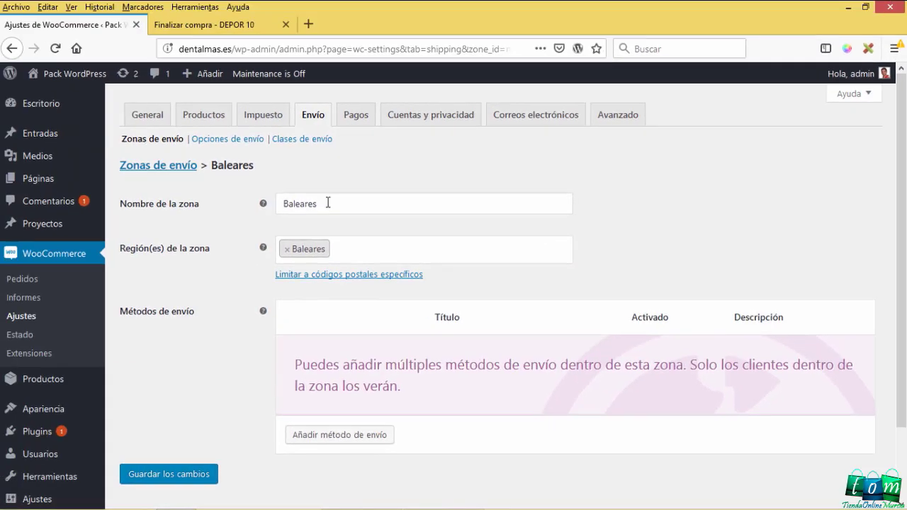
- Save the Baleares zone and return to the shipping zones list
drag(190, 129, 140, 126)
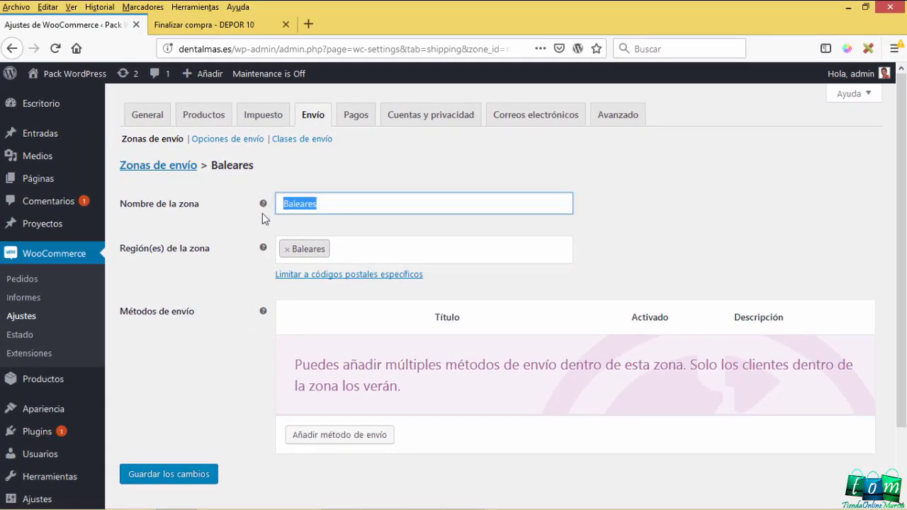
click(325, 202)
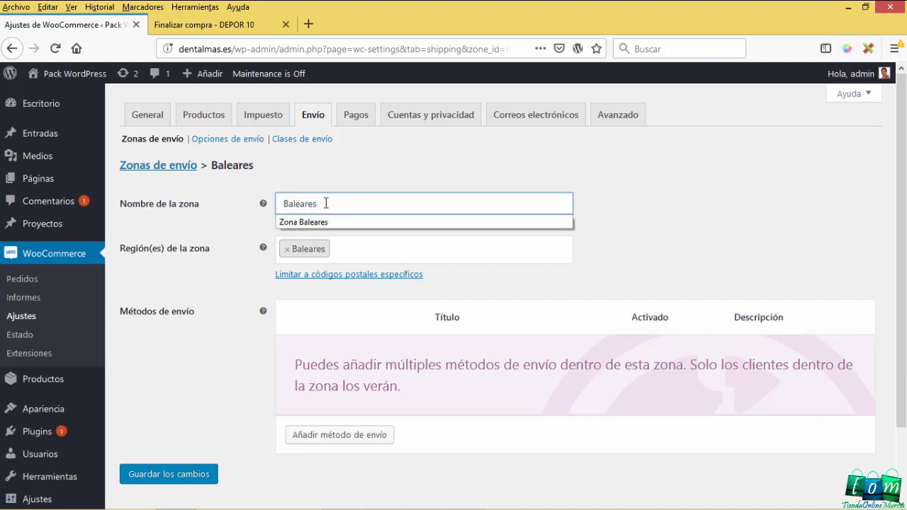
click(310, 256)
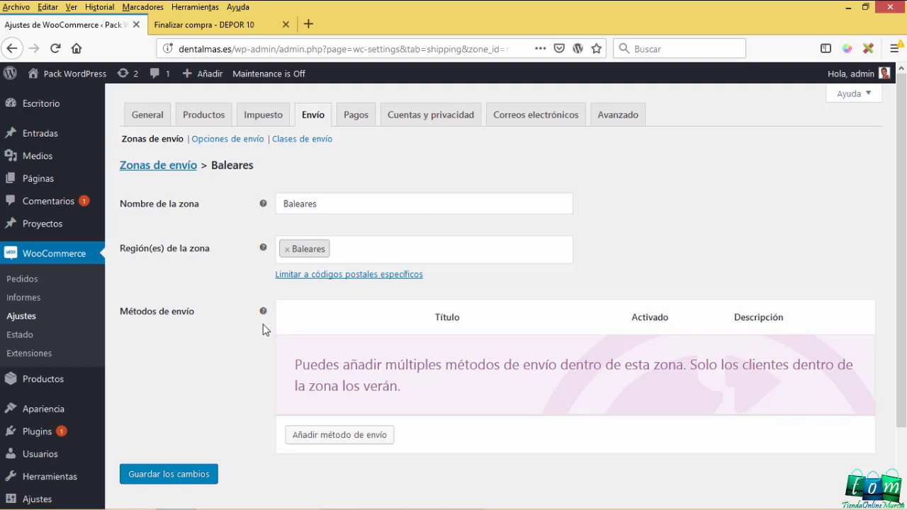
click(164, 476)
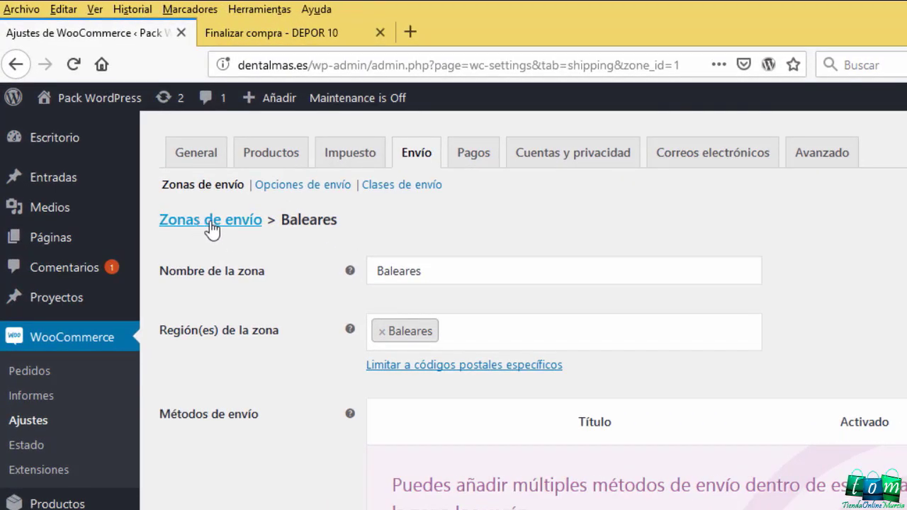
click(211, 228)
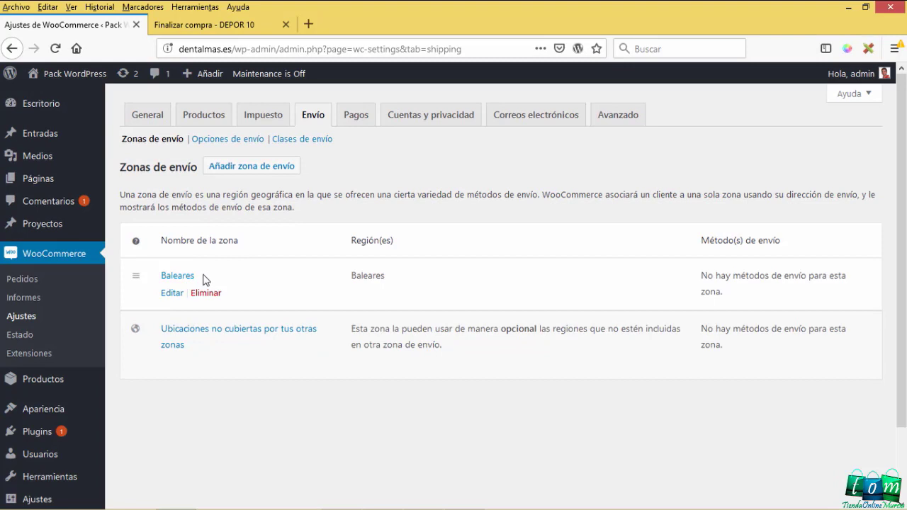
drag(204, 277, 163, 280)
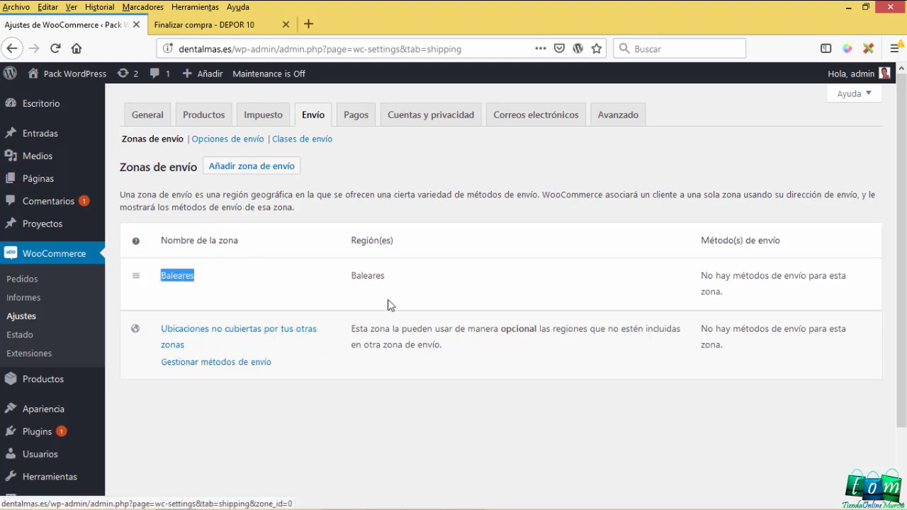
click(408, 281)
drag(388, 277, 354, 284)
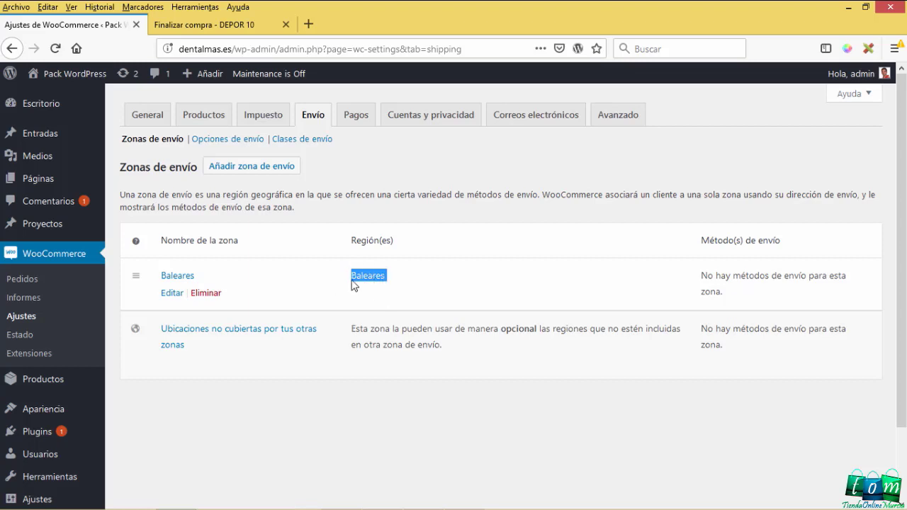
click(370, 279)
drag(722, 291, 701, 281)
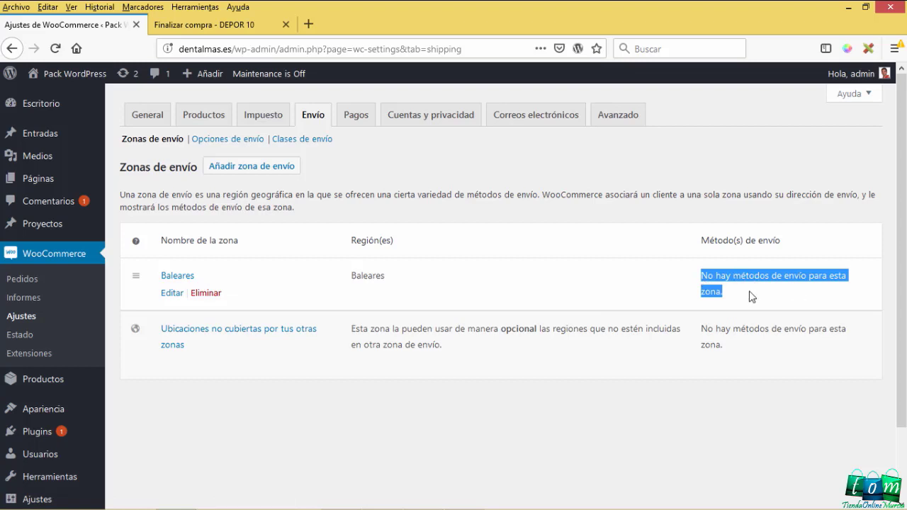
click(559, 404)
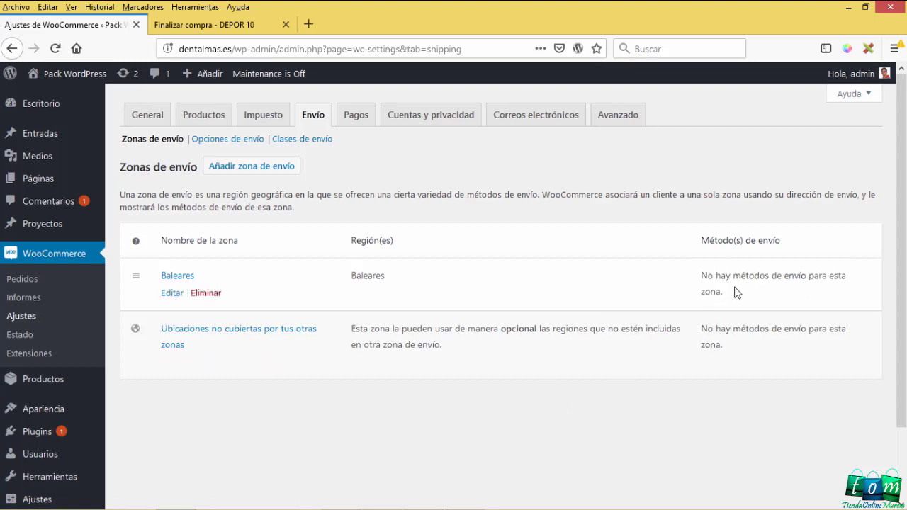
drag(736, 292, 707, 280)
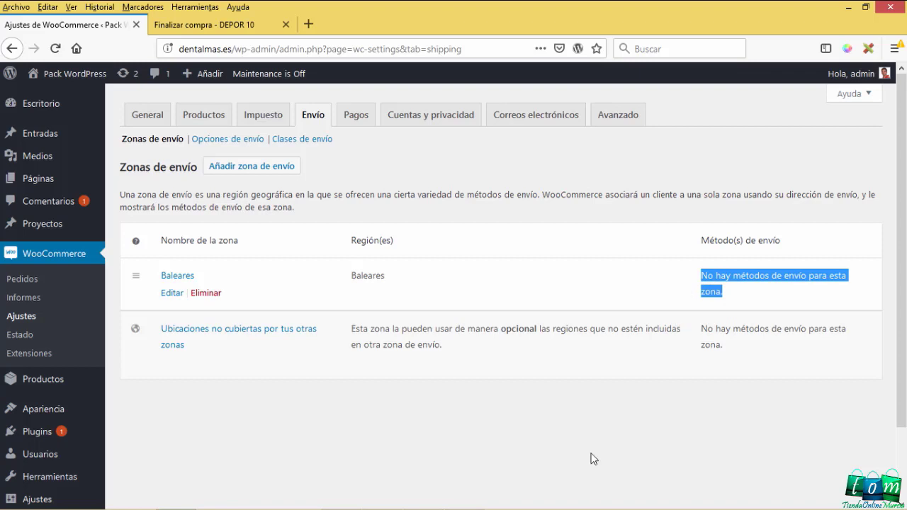
click(516, 423)
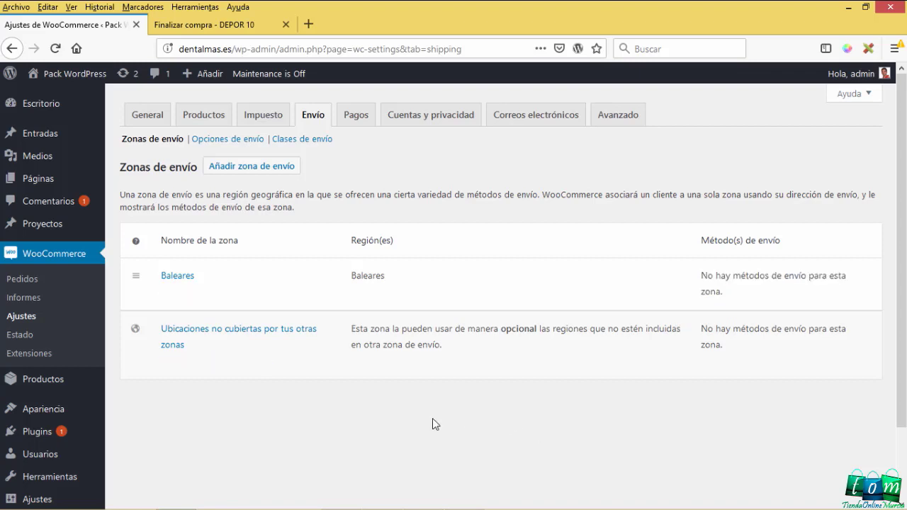
click(465, 497)
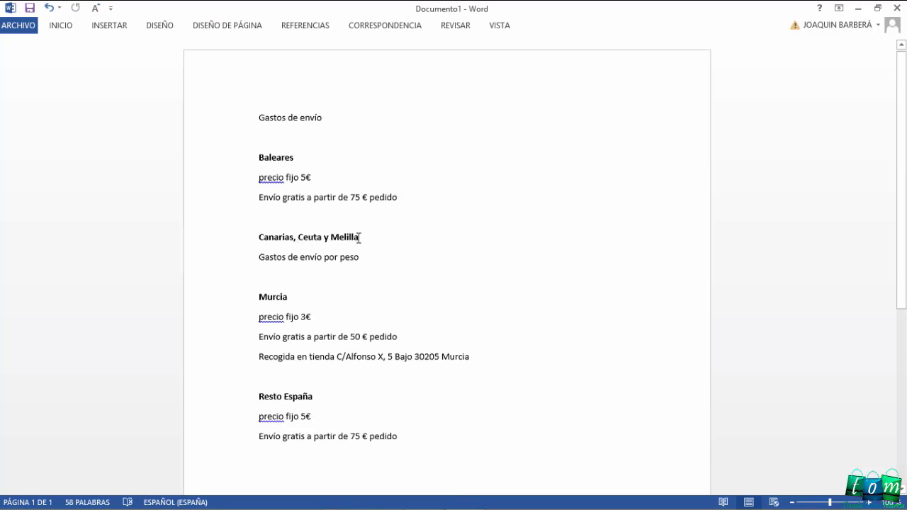
- Check the Canarias, Ceuta y Melilla heading in the Word notes and return to WooCommerce
drag(359, 237, 262, 238)
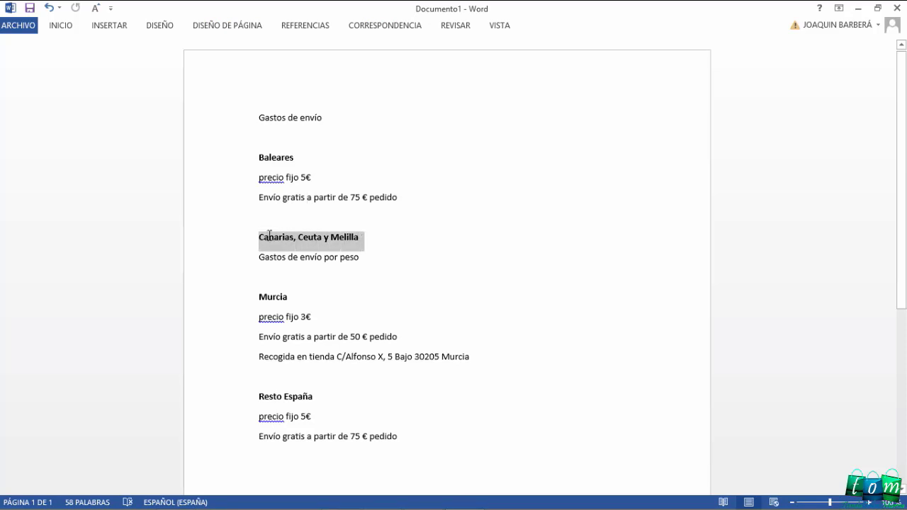
click(330, 244)
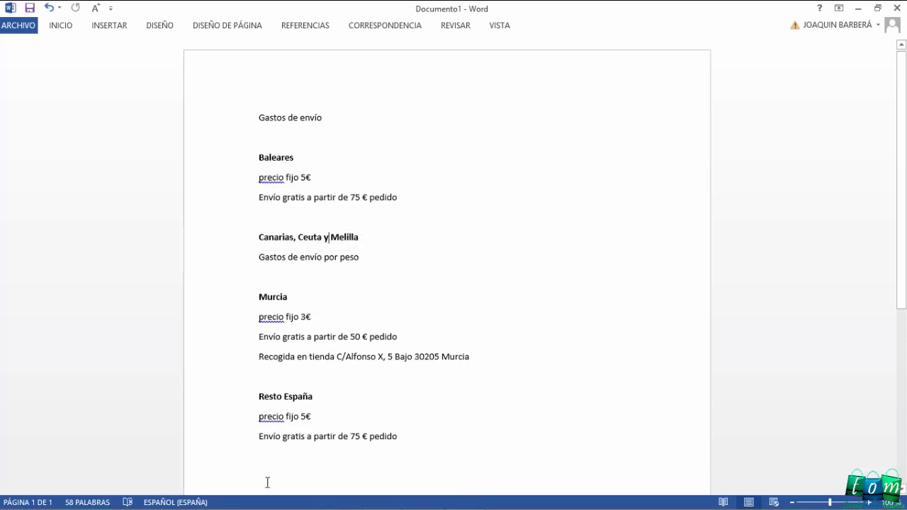
click(175, 496)
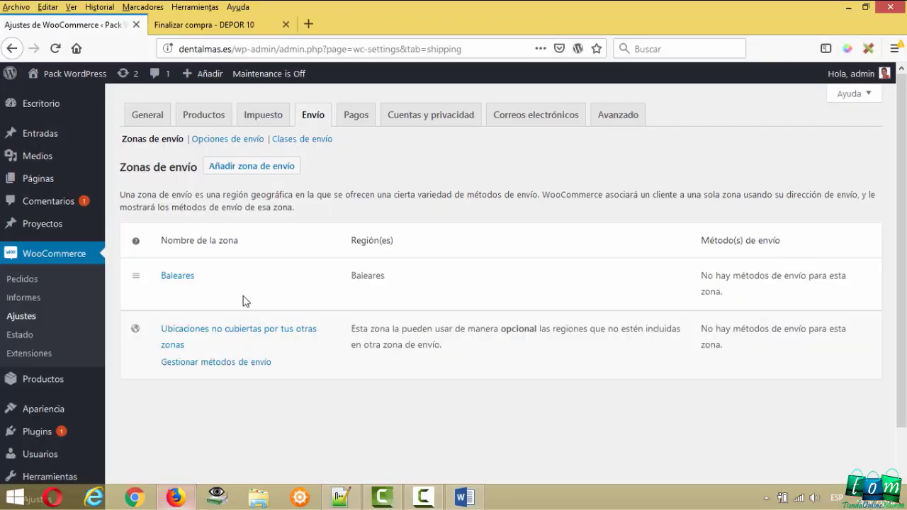
- Start a new shipping zone named Canarias
click(248, 170)
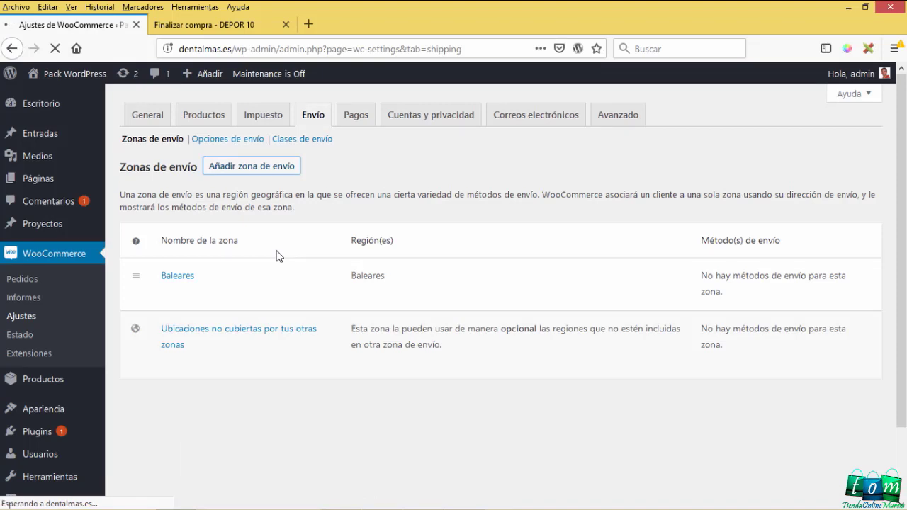
click(309, 204)
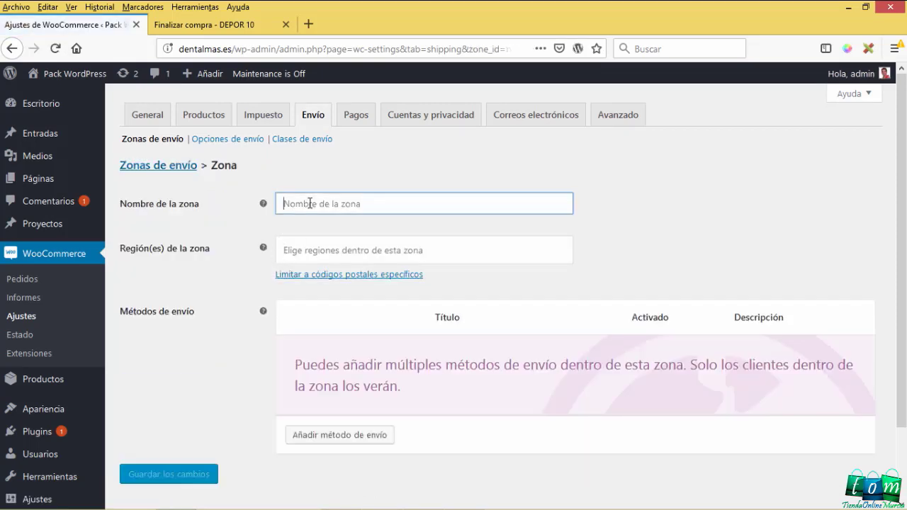
text(Canarias)
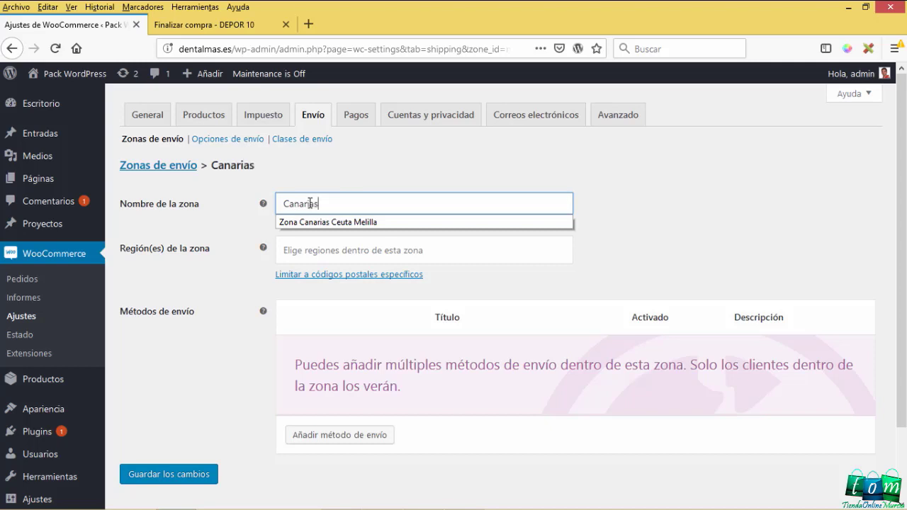
click(332, 218)
double_click(341, 200)
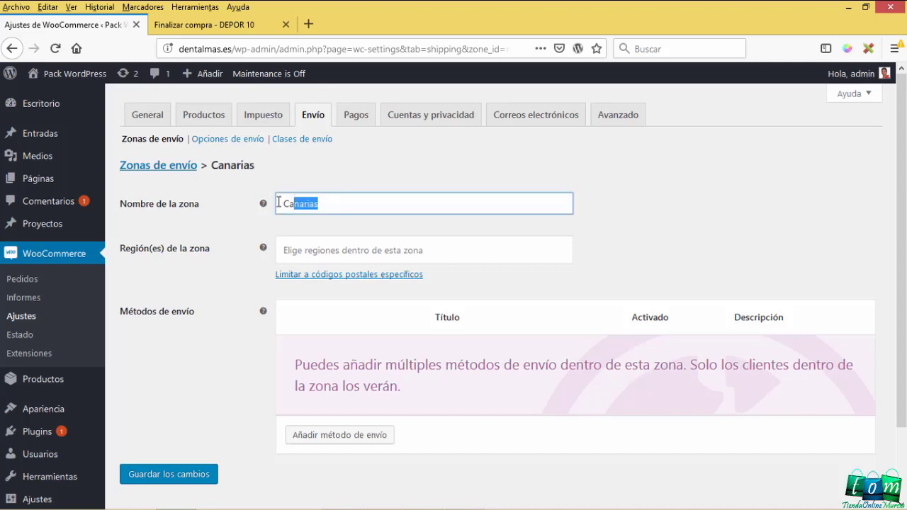
click(334, 182)
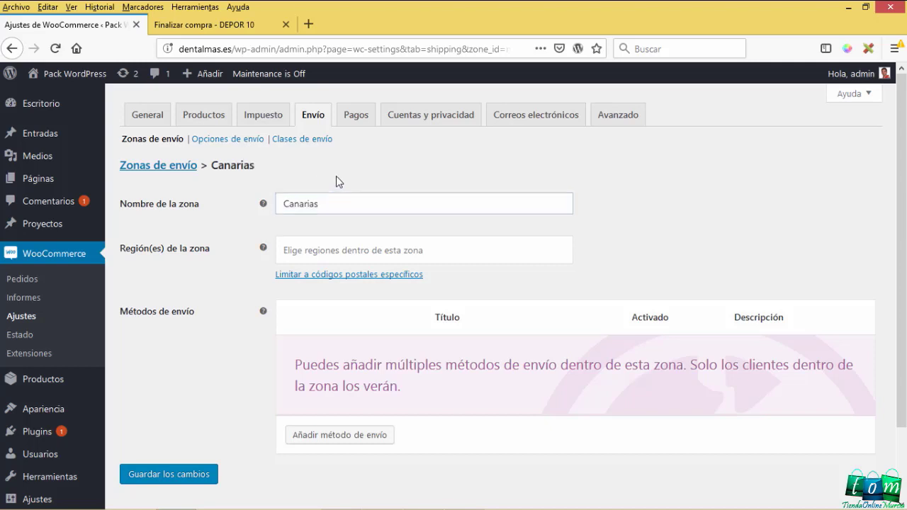
- Add Santa Cruz de Tenerife to the zone's regions
click(308, 249)
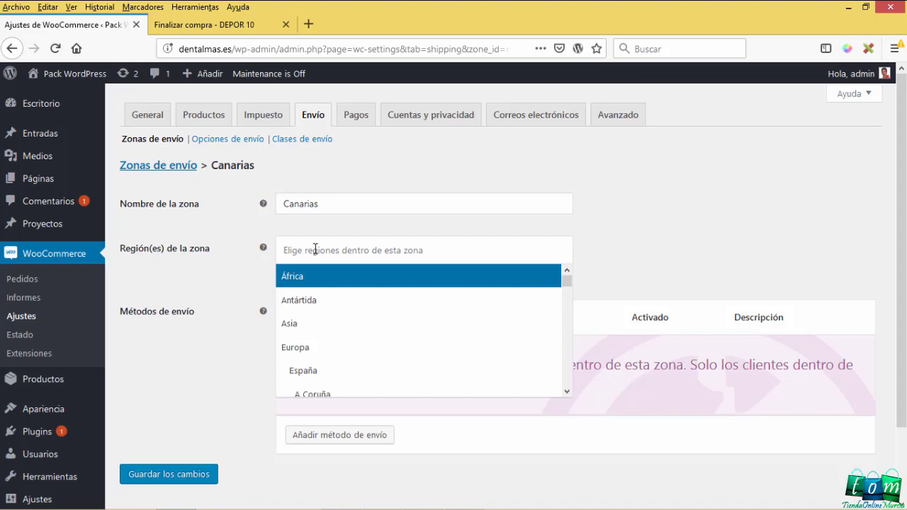
text(san)
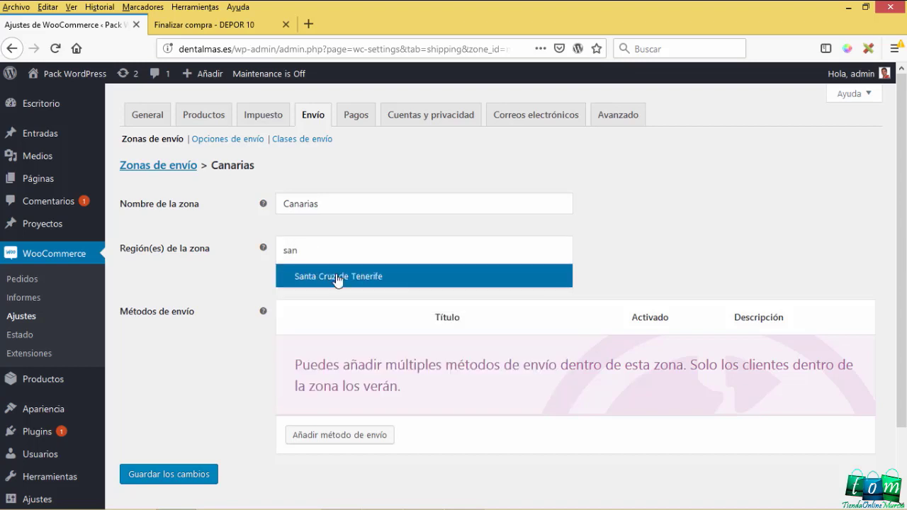
double_click(293, 249)
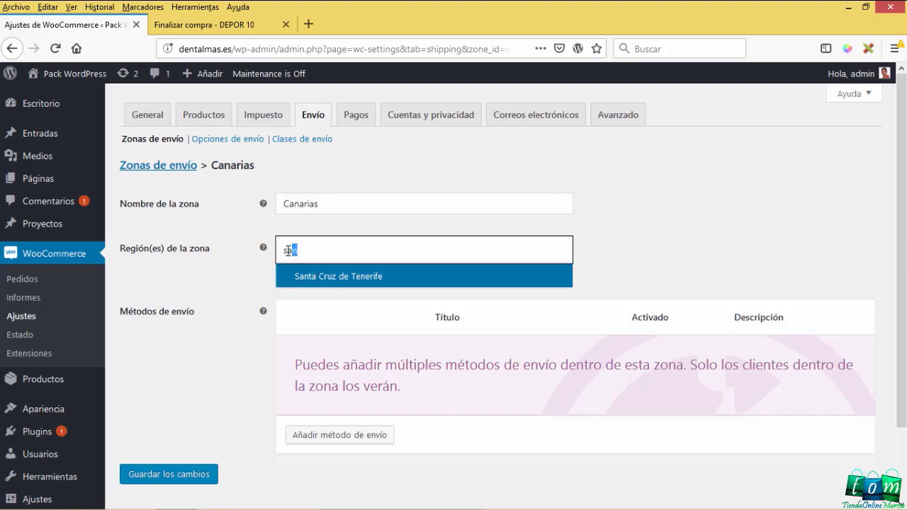
key(BackSpace)
click(293, 251)
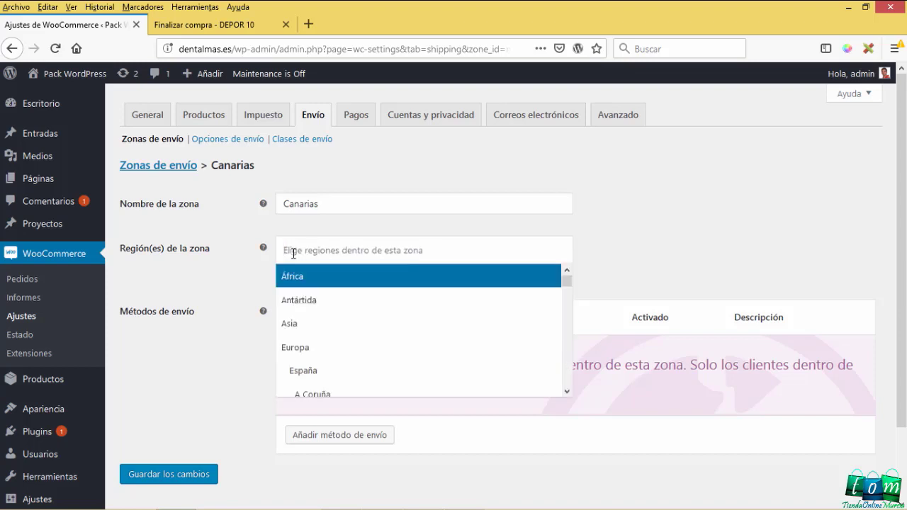
text(san)
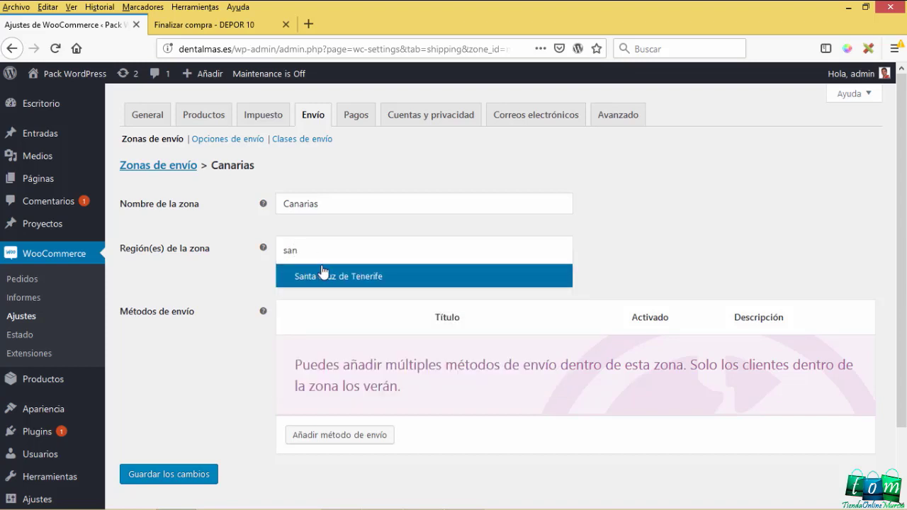
click(331, 276)
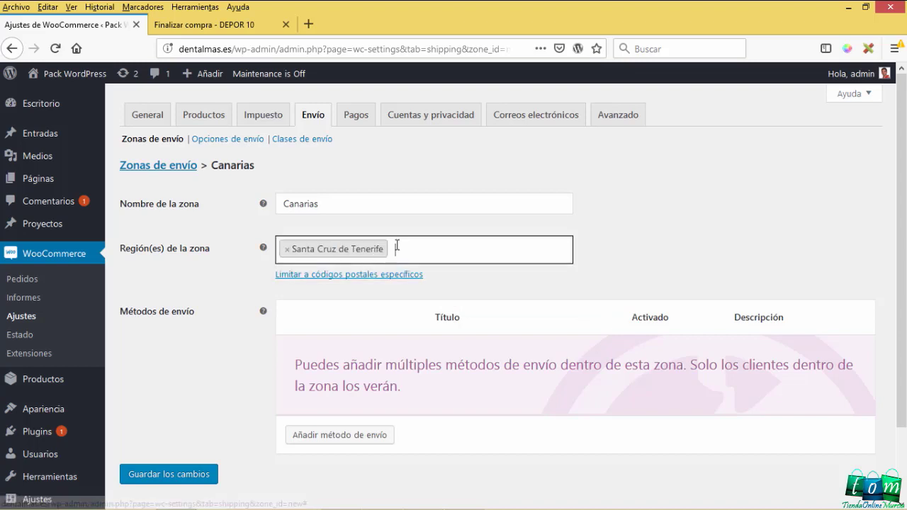
- Add Las Palmas, Ceuta and Melilla to the Canarias zone's regions
click(397, 247)
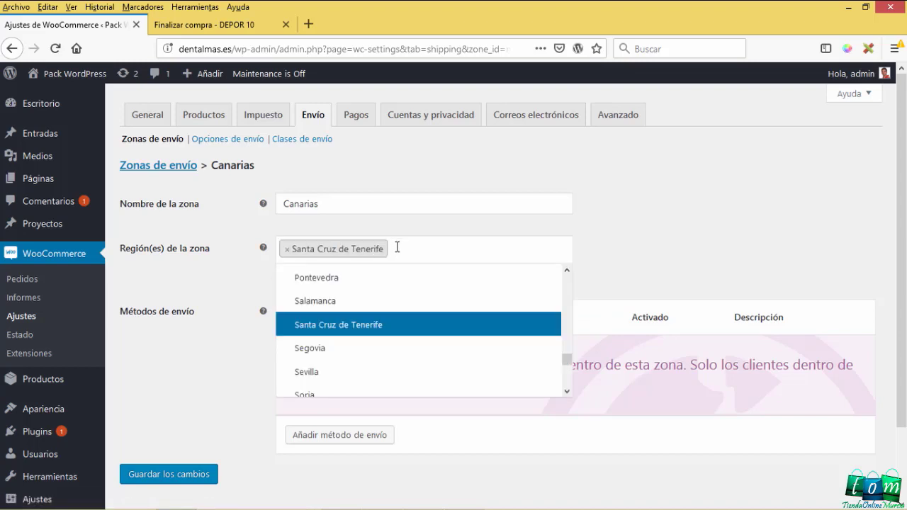
click(397, 247)
click(397, 247)
text(las)
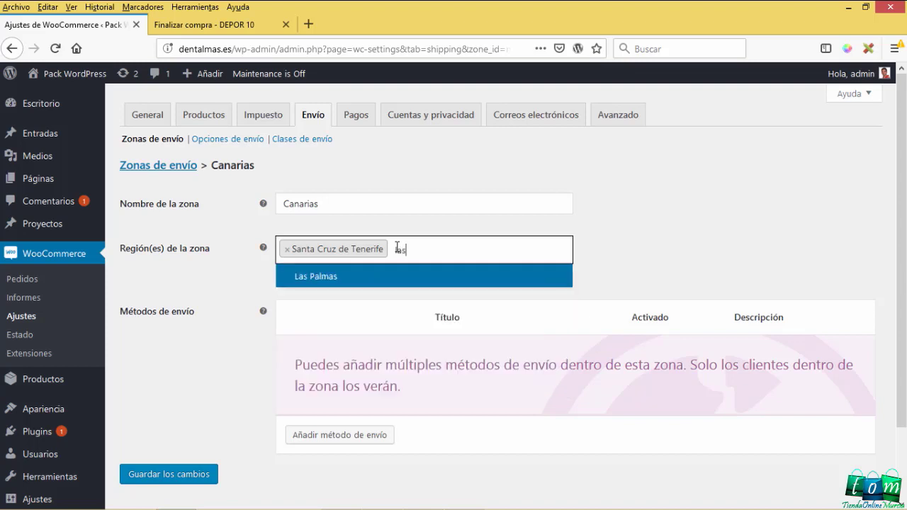
click(331, 277)
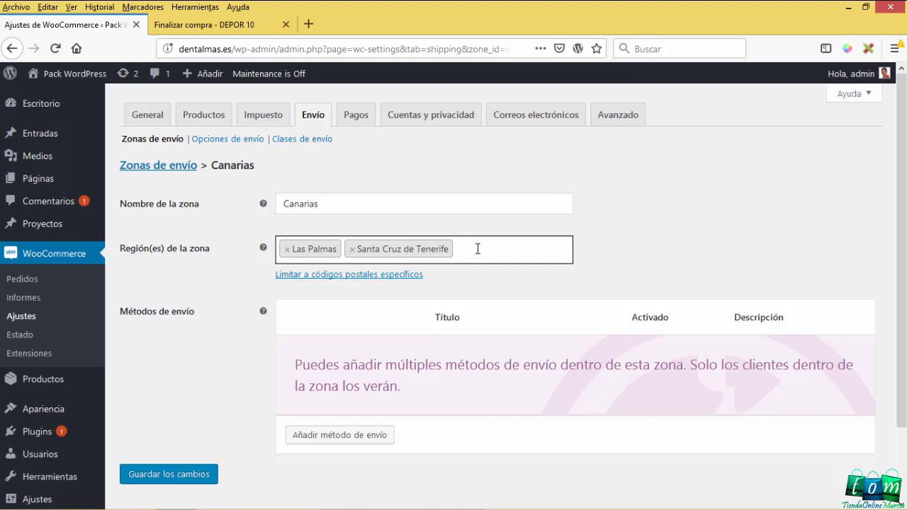
text(ceut)
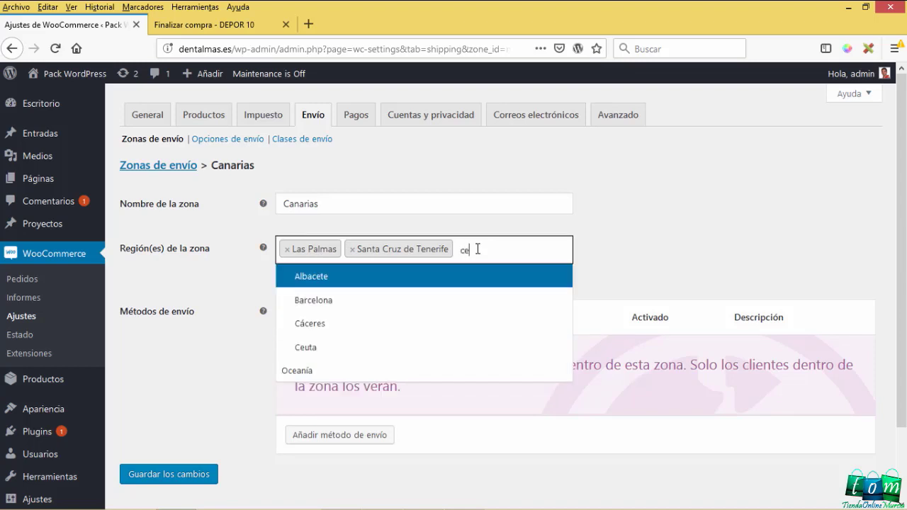
click(459, 279)
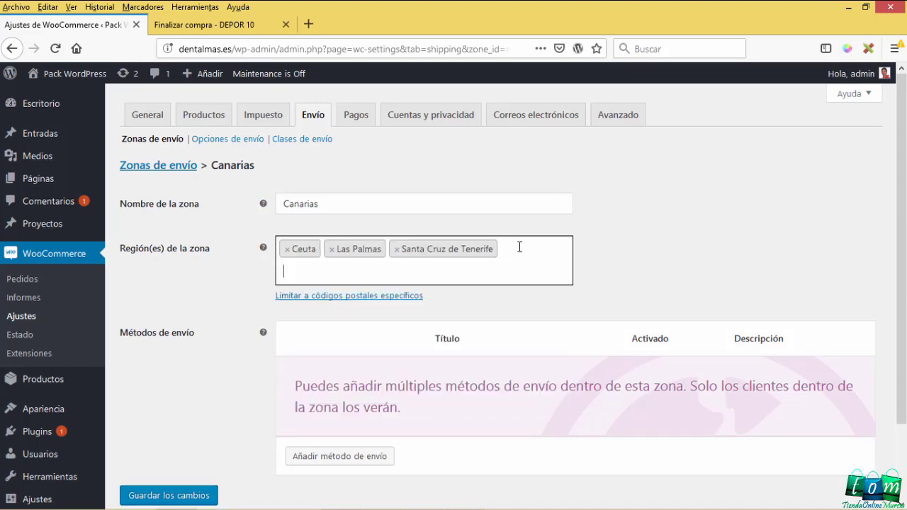
text(melill)
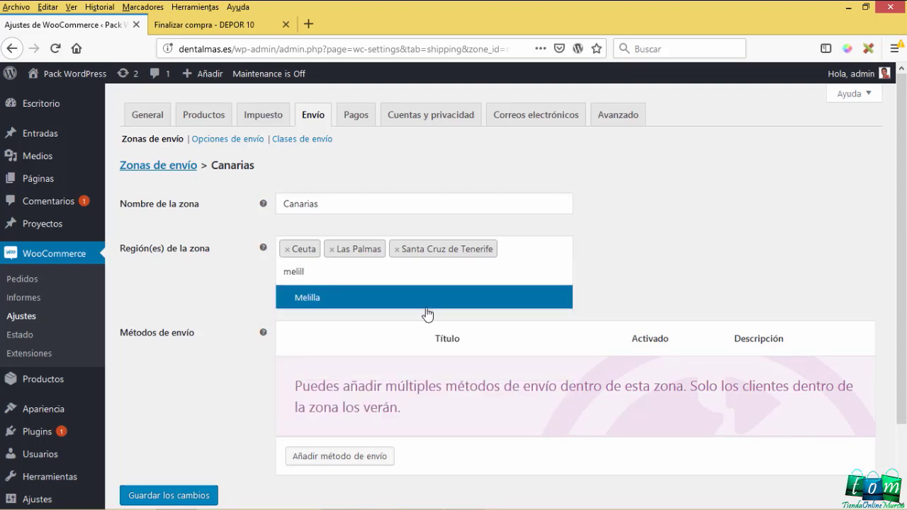
click(429, 299)
drag(329, 207, 281, 205)
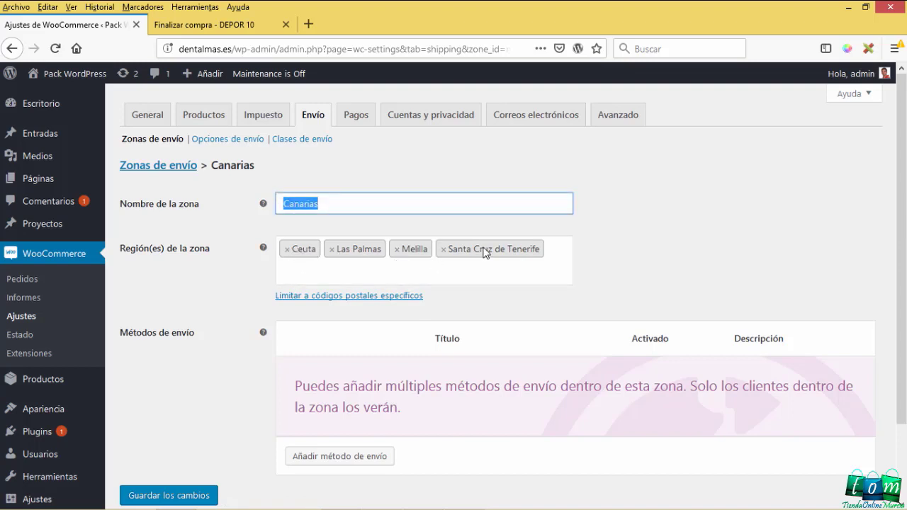
click(615, 265)
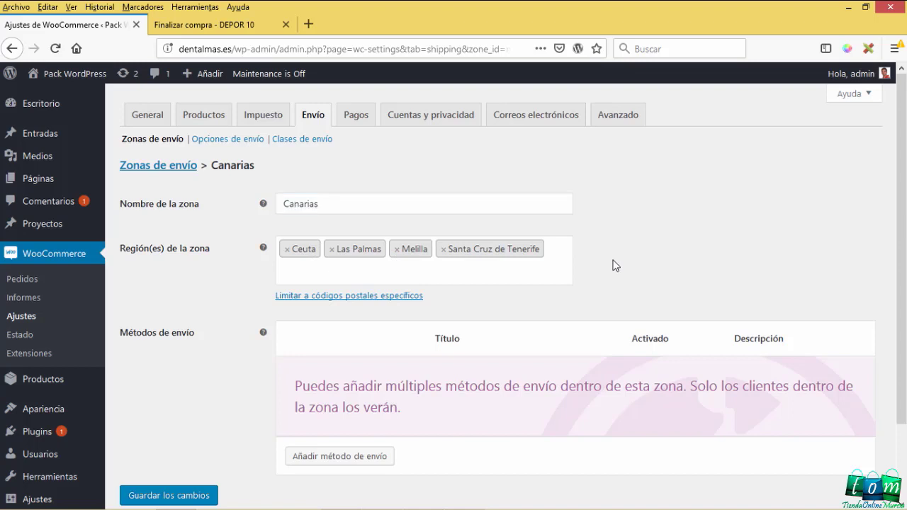
scroll(239, 334, down, 2)
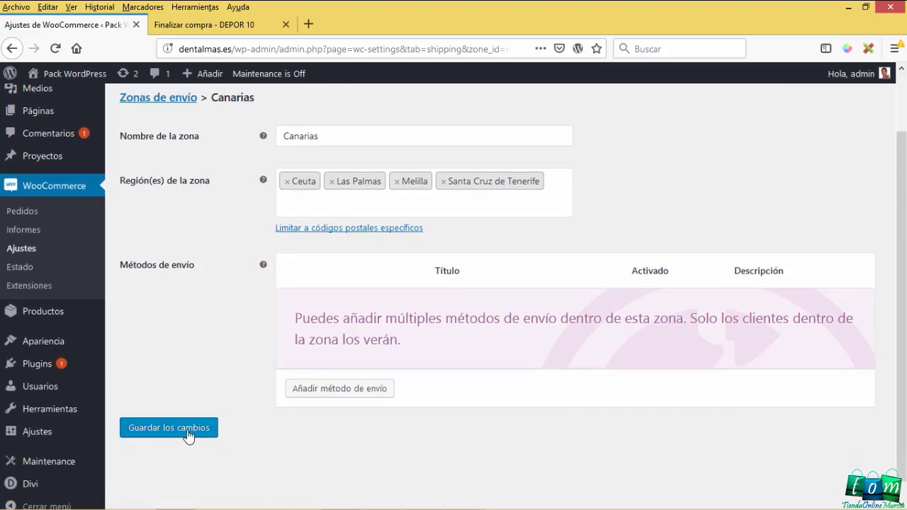
- Save the Canarias zone and verify its four regions and missing methods in the zones list
click(187, 433)
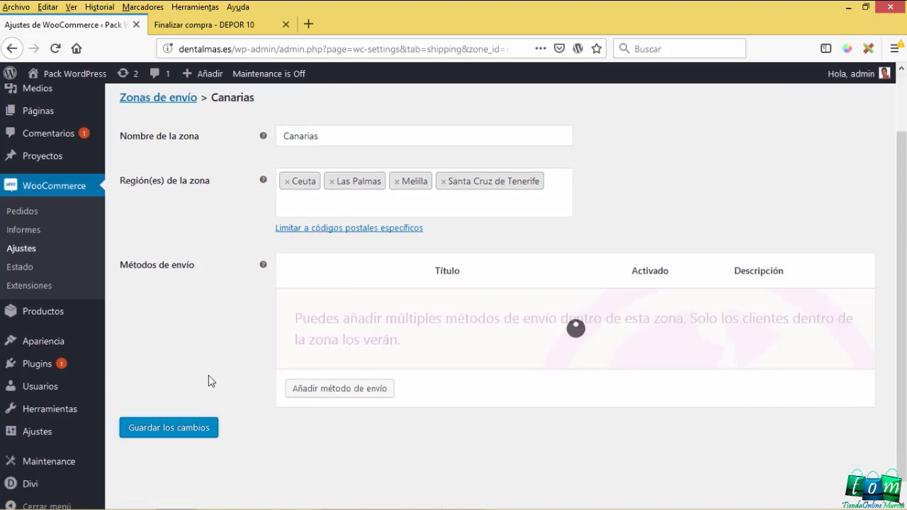
scroll(208, 375, up, 2)
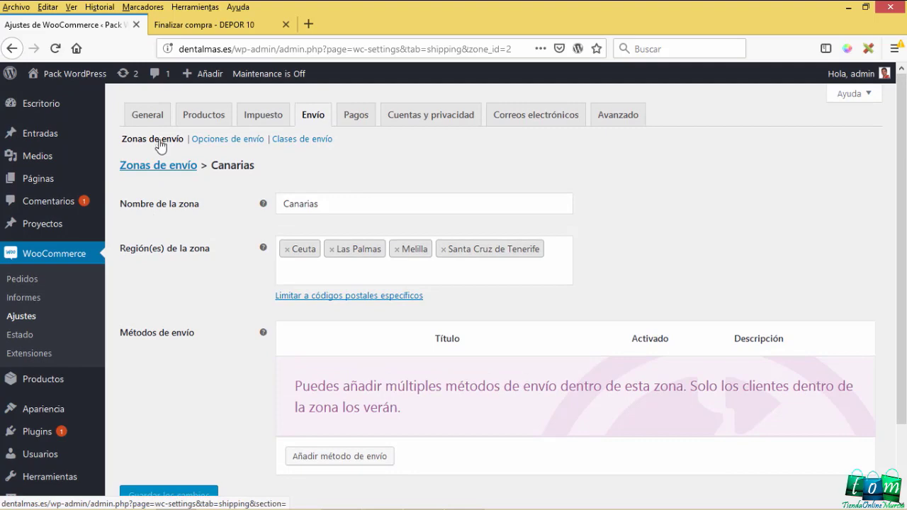
click(157, 170)
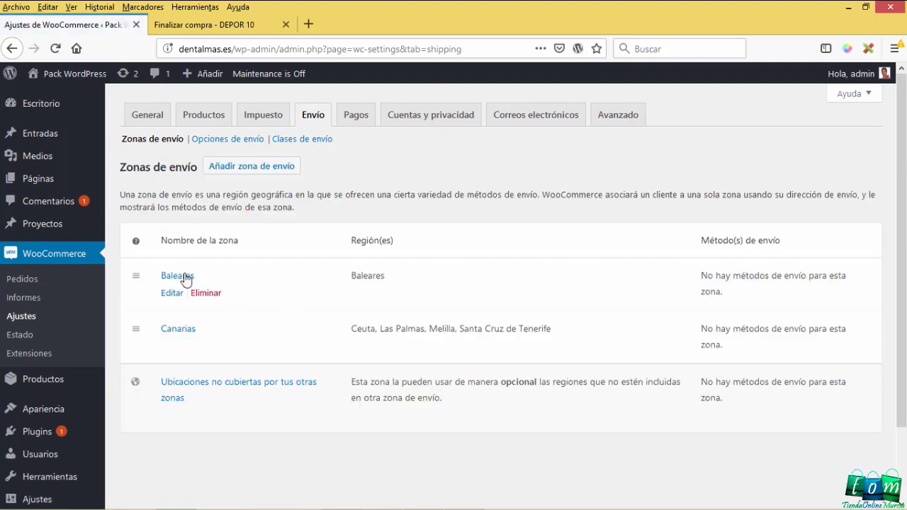
drag(193, 329, 163, 328)
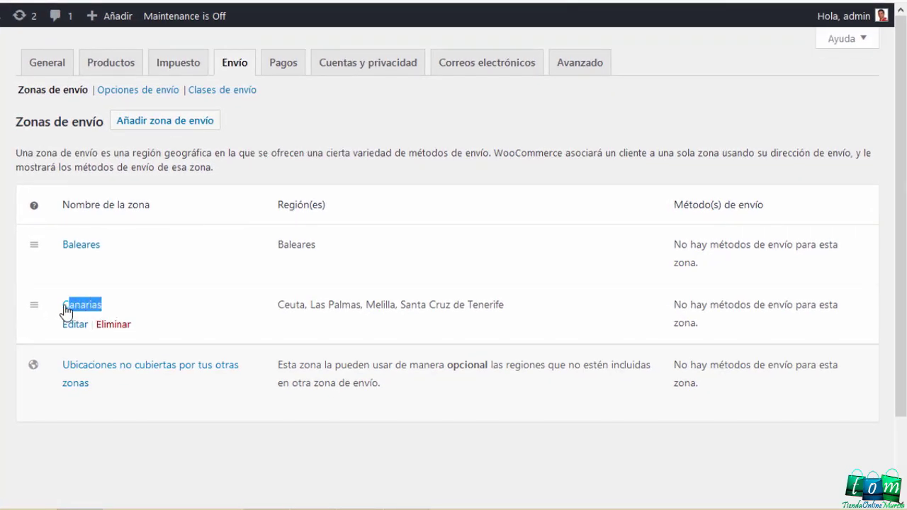
drag(277, 306, 508, 313)
click(406, 321)
triple_click(678, 310)
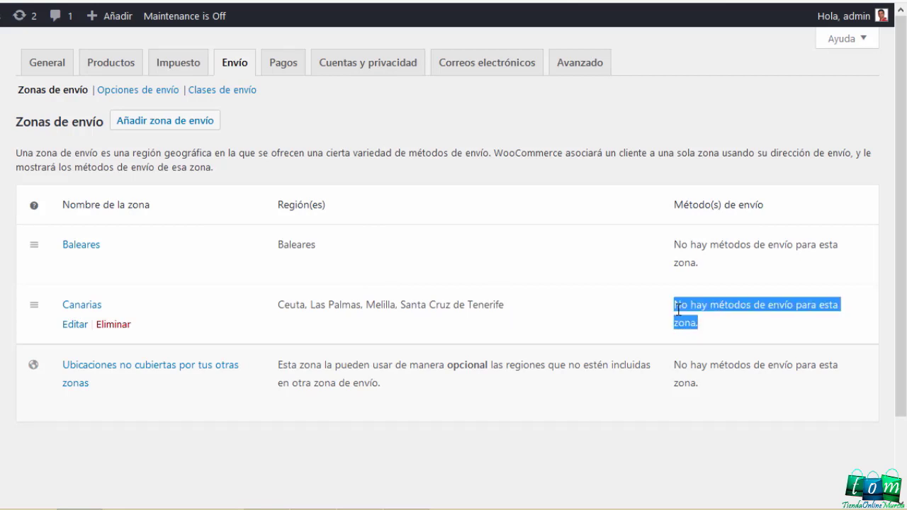
click(719, 324)
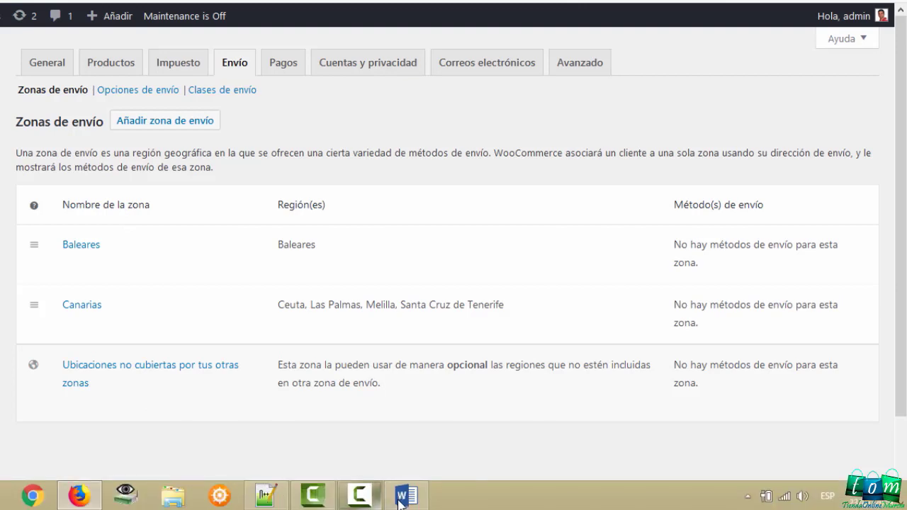
- Check the notes, then start a new shipping zone named Murcia
click(399, 501)
triple_click(175, 272)
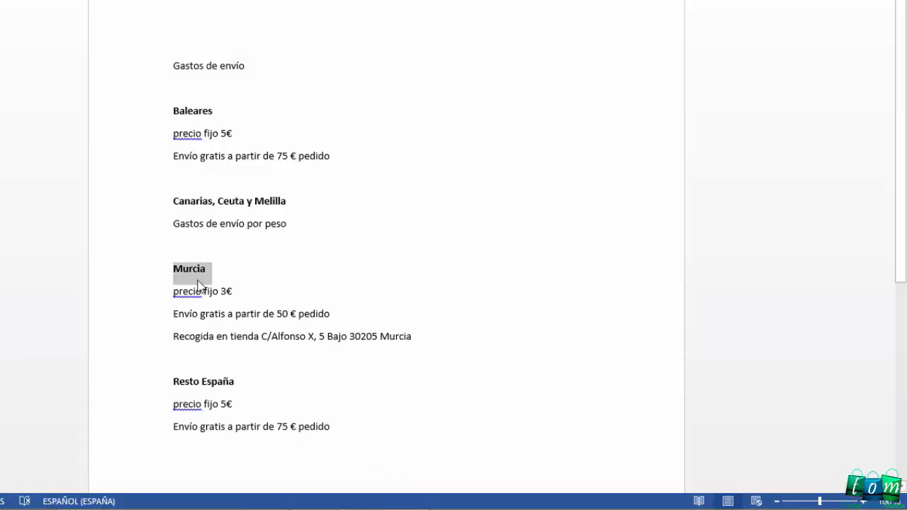
key(alt+Tab)
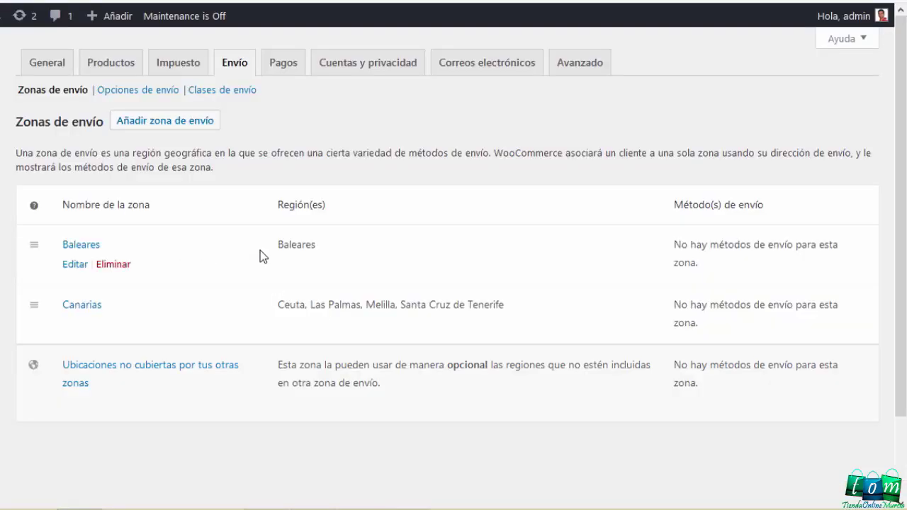
click(167, 121)
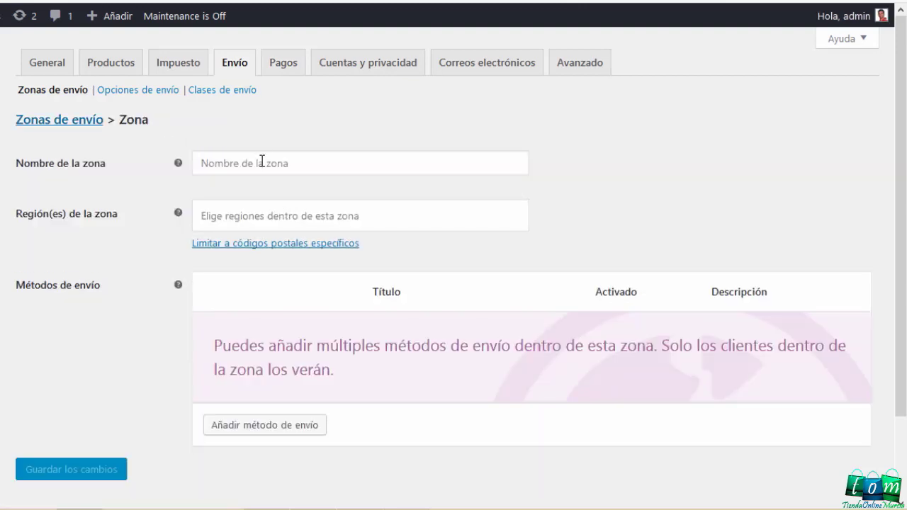
click(262, 161)
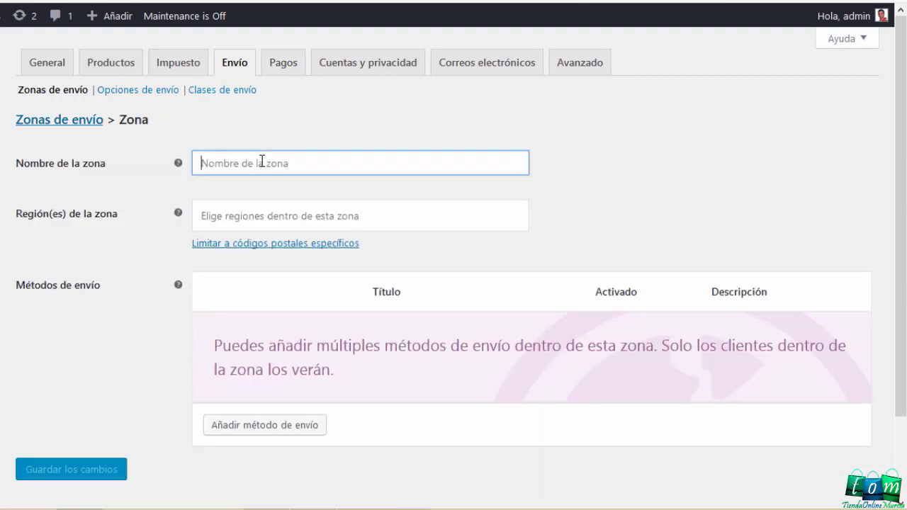
text(Murcia)
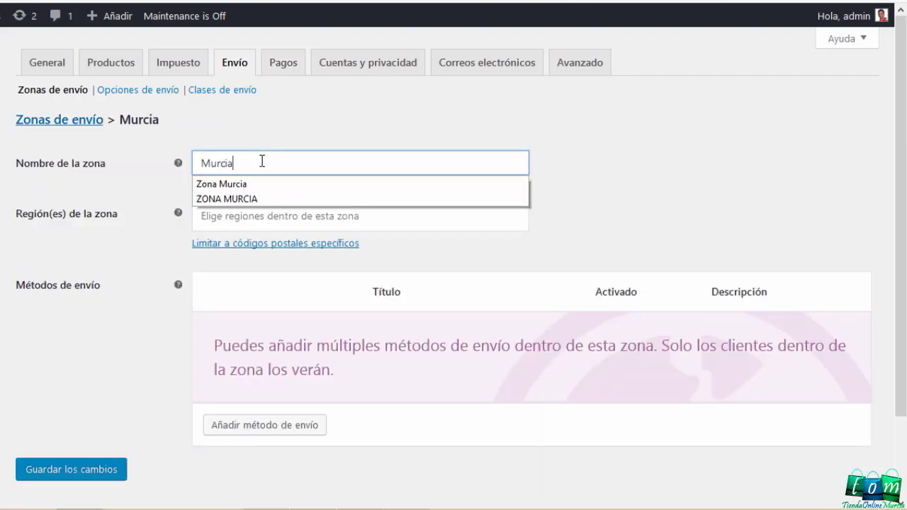
click(281, 149)
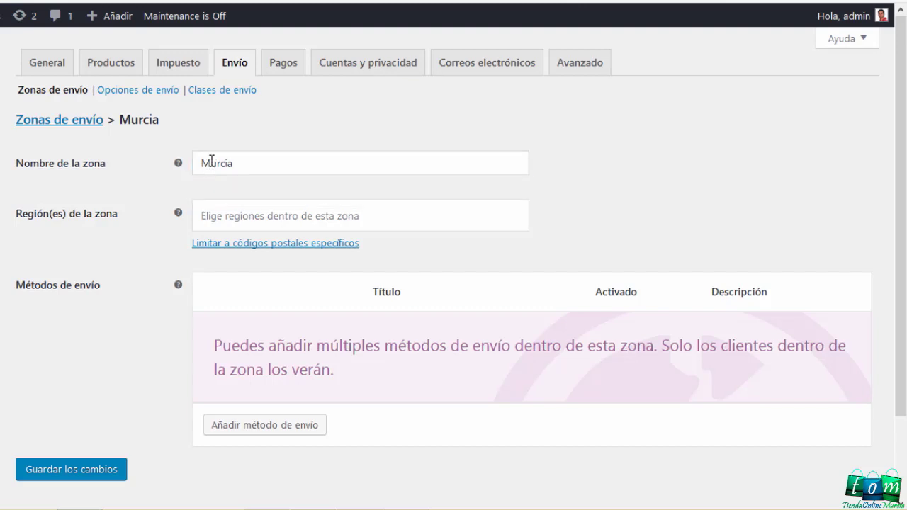
double_click(240, 162)
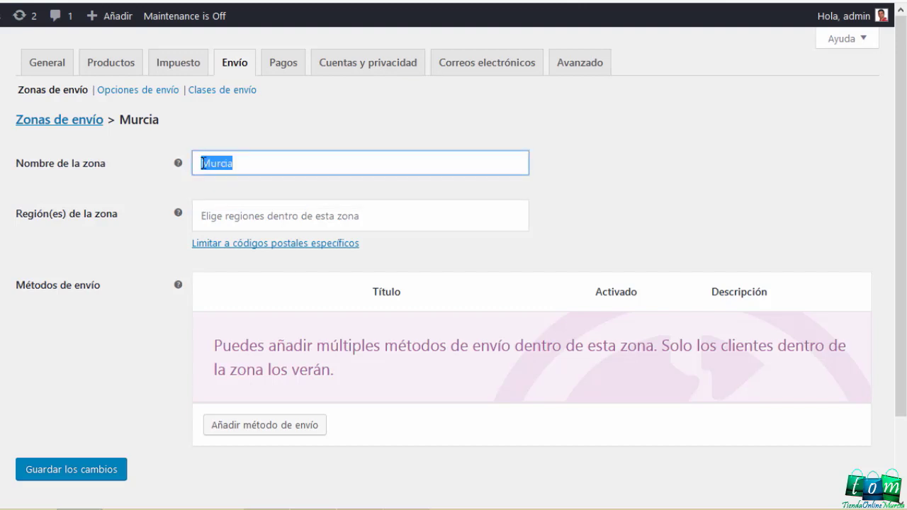
click(247, 138)
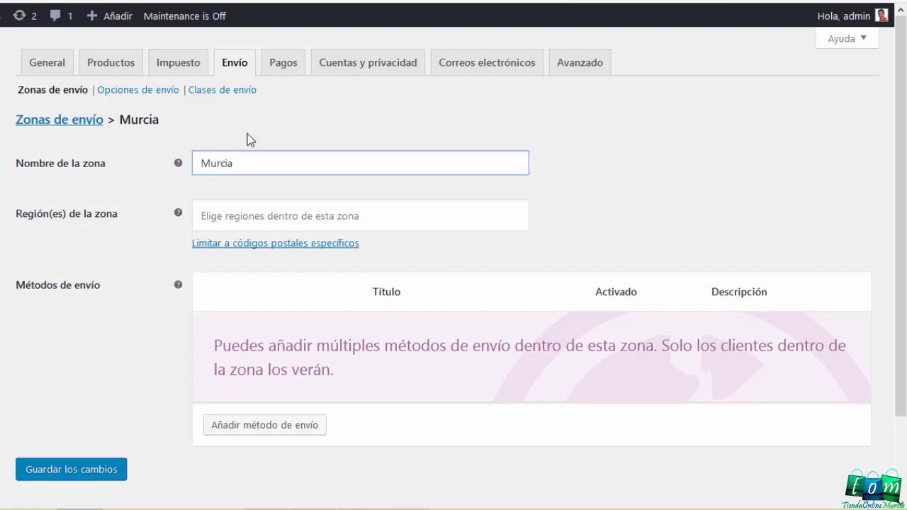
- Set the zone's region to Murcia and save the zone
click(231, 216)
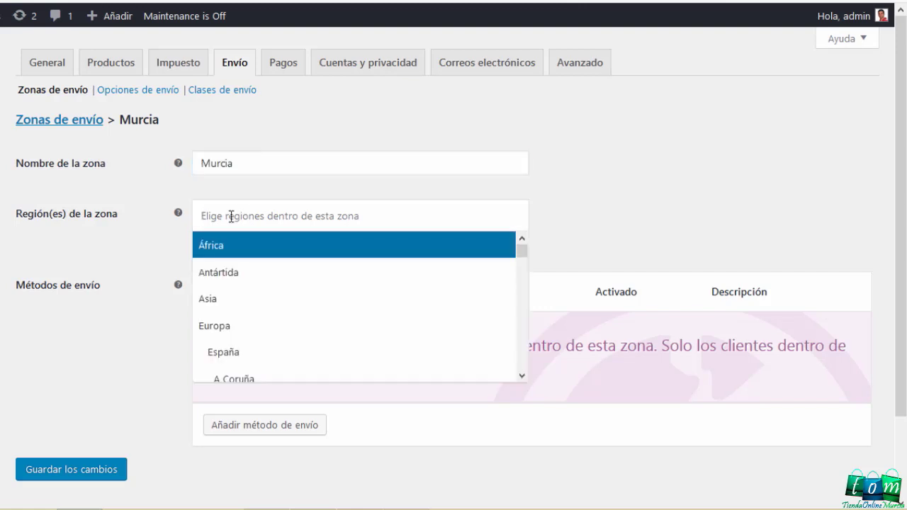
text(mru)
key(BackSpace)
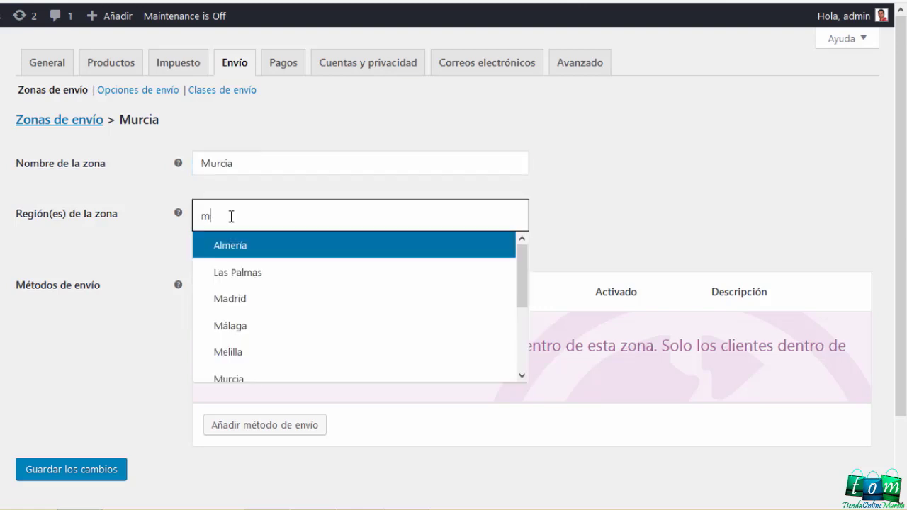
text(ur)
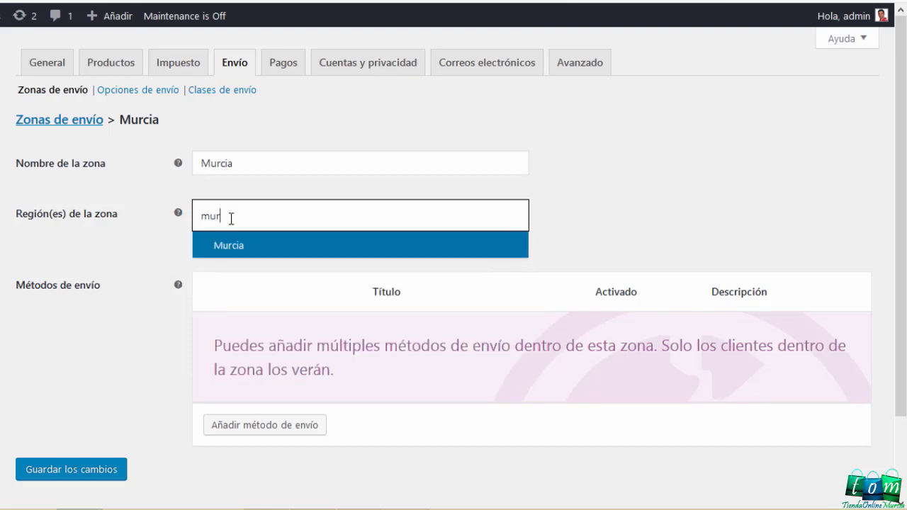
click(260, 254)
drag(256, 163, 192, 163)
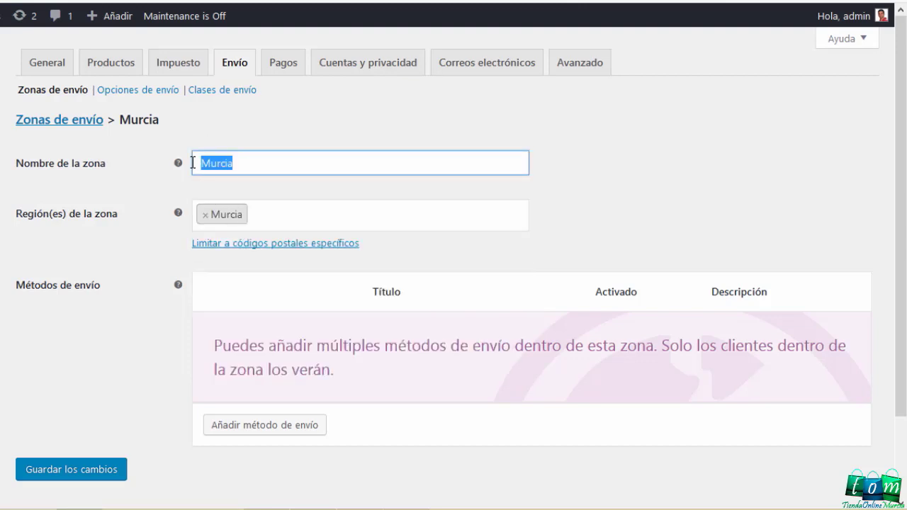
click(110, 342)
scroll(116, 376, down, 1)
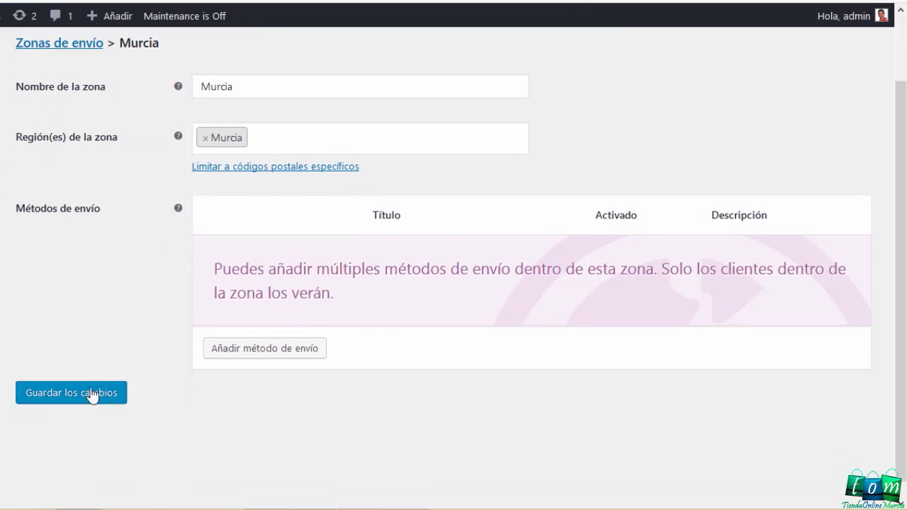
click(92, 396)
scroll(103, 366, up, 1)
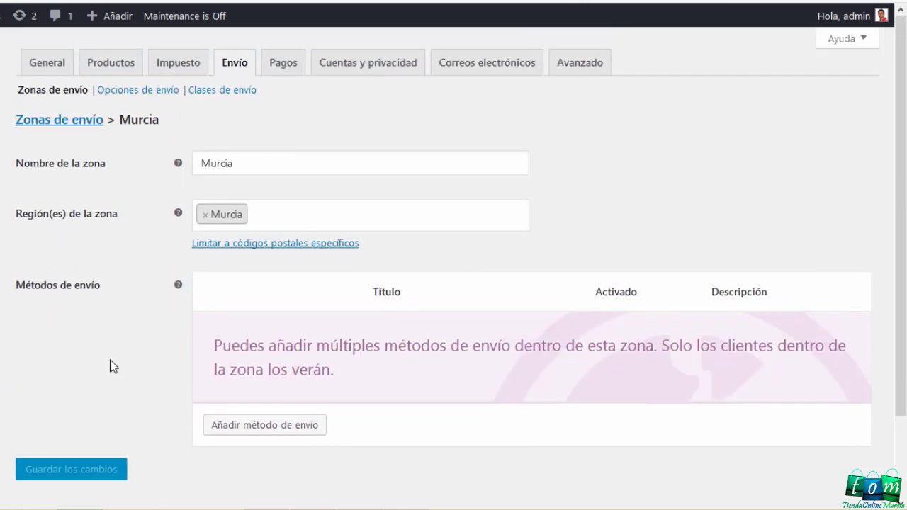
- Return to the Zonas de envío list and check the Baleares, Canarias and Murcia zones
click(23, 122)
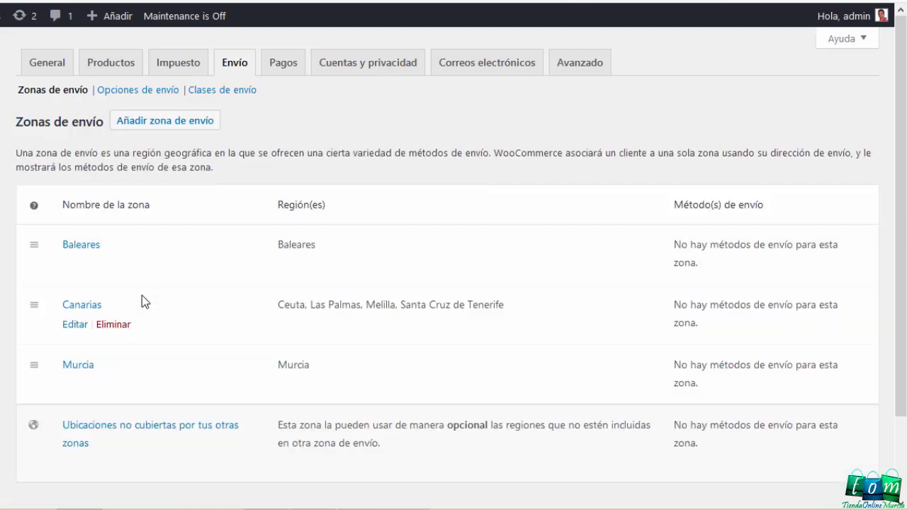
scroll(90, 183, down, 1)
drag(107, 170, 65, 177)
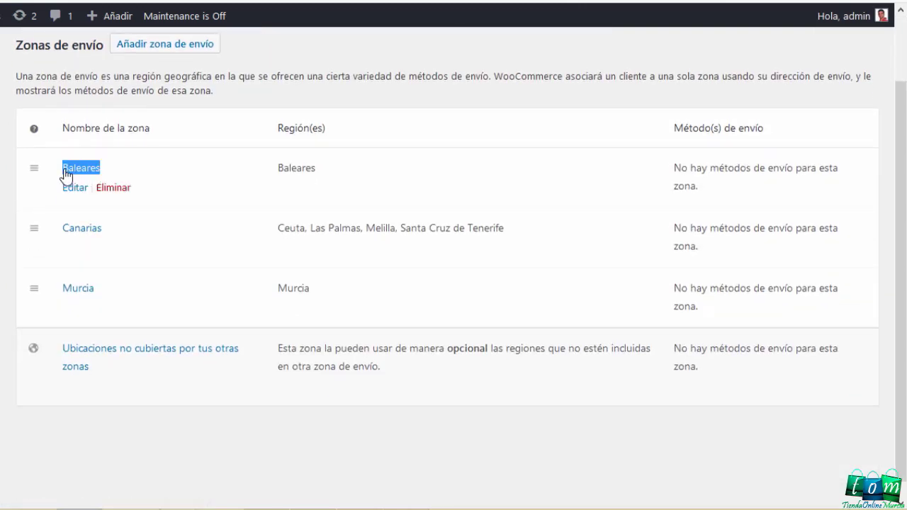
drag(100, 235, 67, 233)
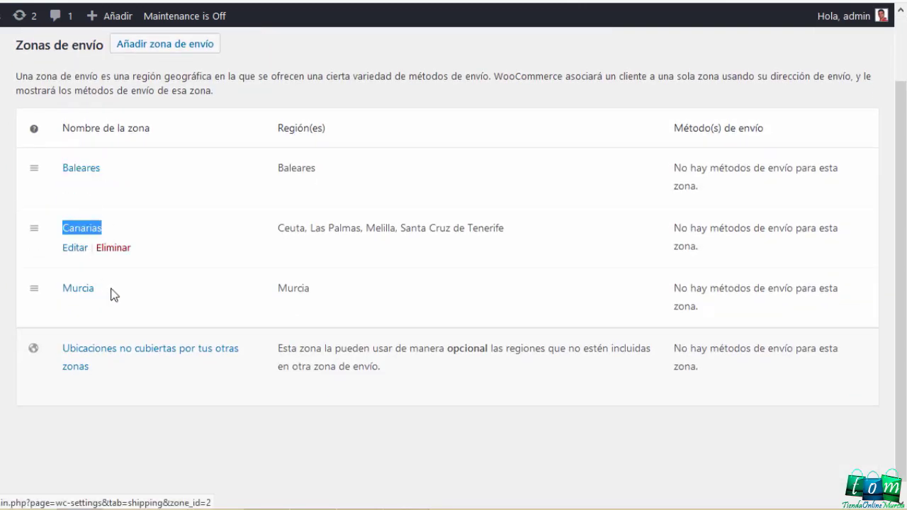
drag(111, 293, 63, 291)
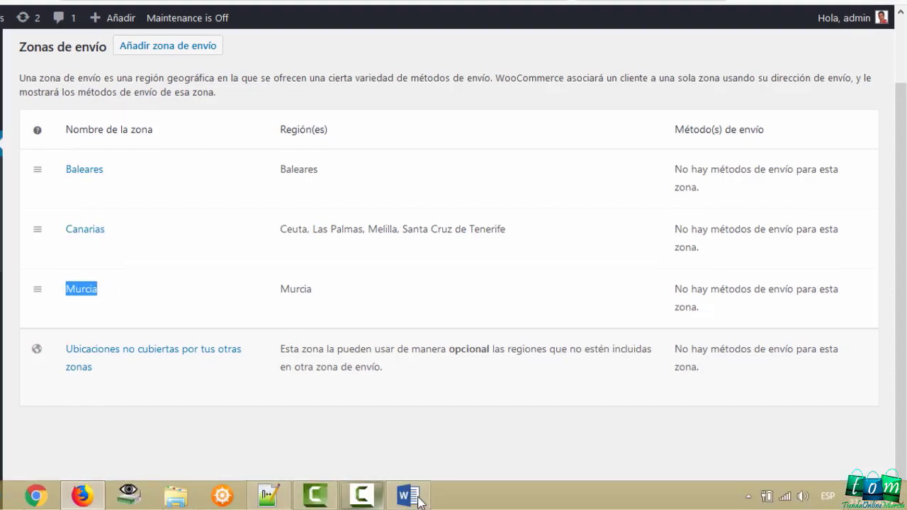
click(437, 495)
drag(259, 395, 378, 406)
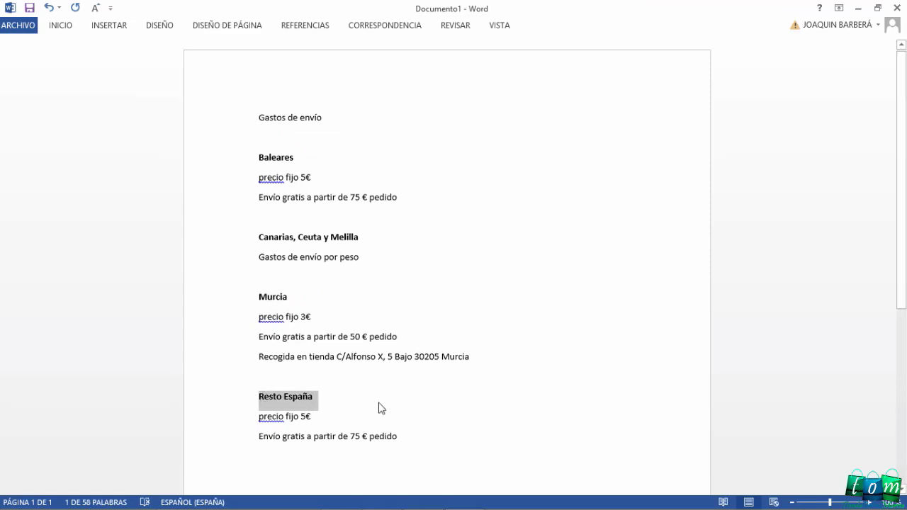
scroll(390, 404, down, 1)
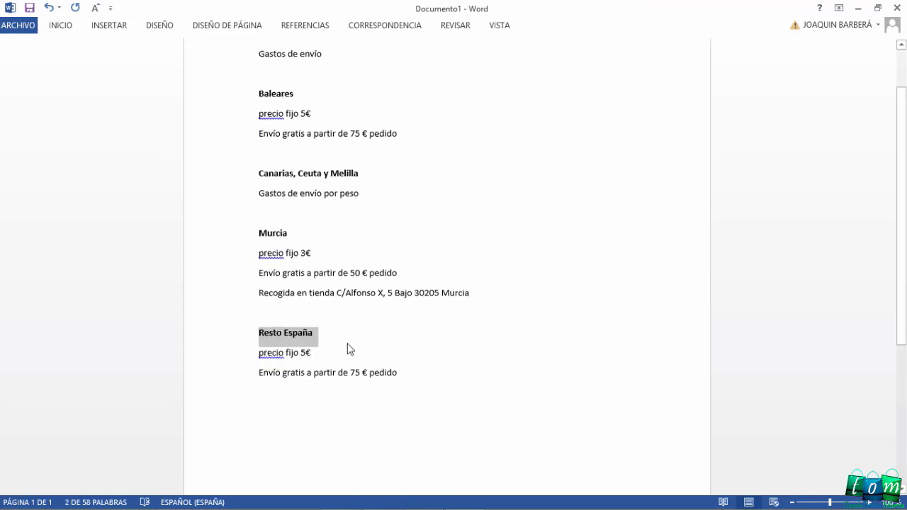
scroll(349, 349, up, 1)
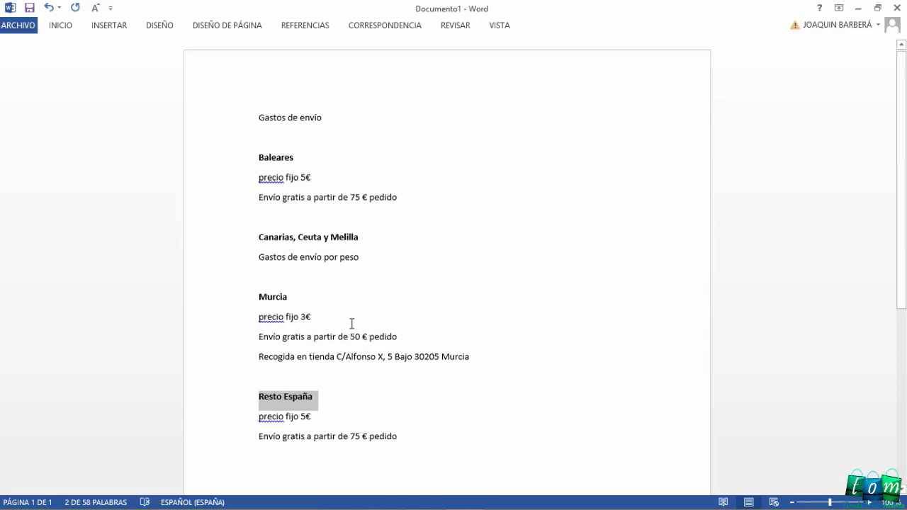
drag(303, 160, 252, 158)
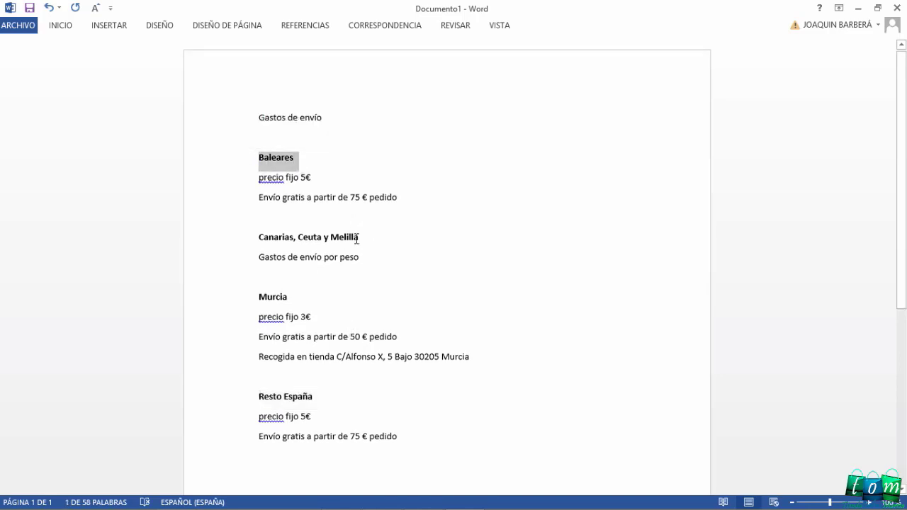
drag(356, 239, 256, 238)
drag(249, 297, 292, 298)
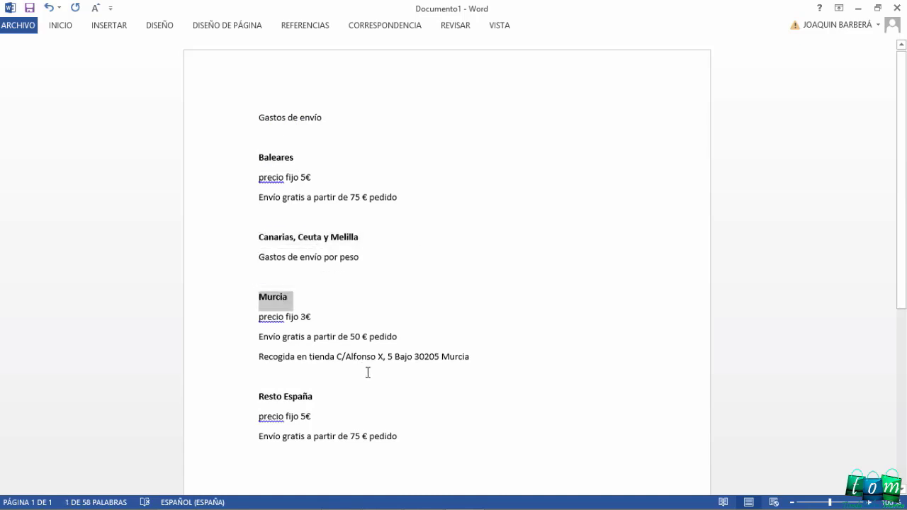
click(328, 368)
scroll(222, 453, down, 2)
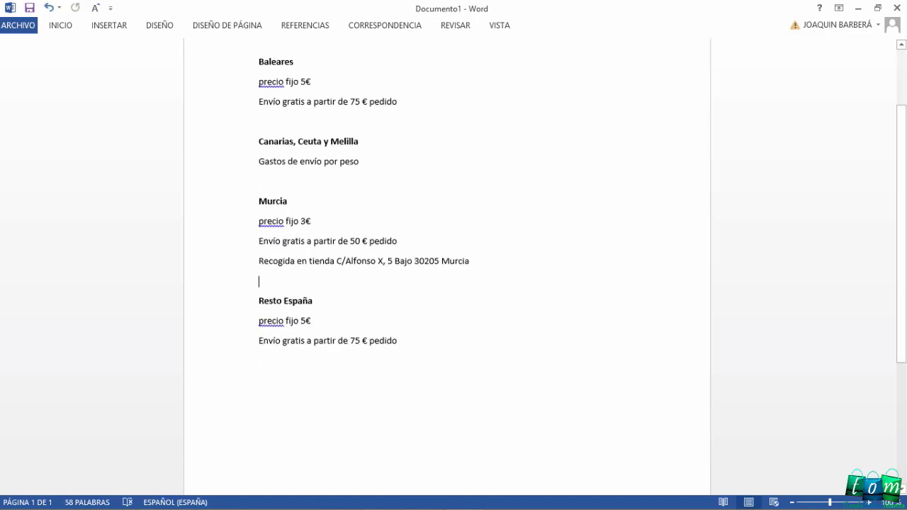
click(175, 496)
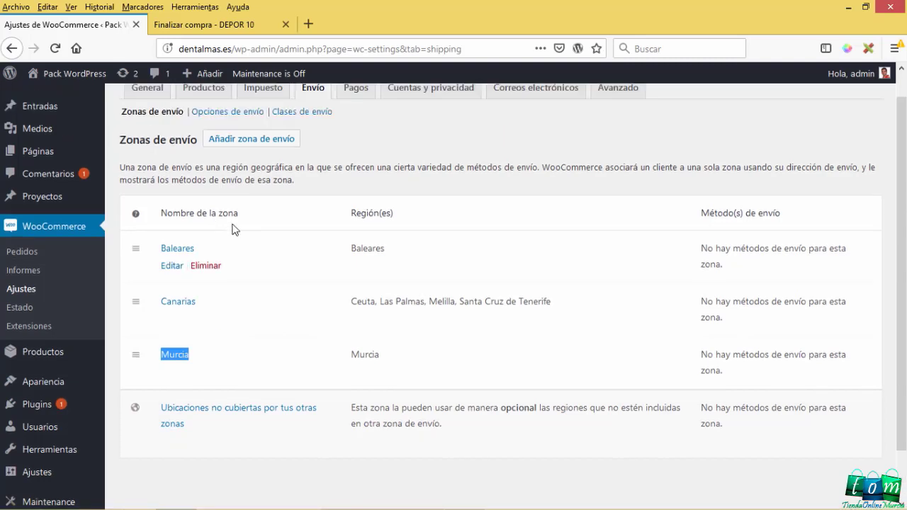
- Start another shipping zone and name it Resto España
scroll(234, 229, up, 1)
click(253, 166)
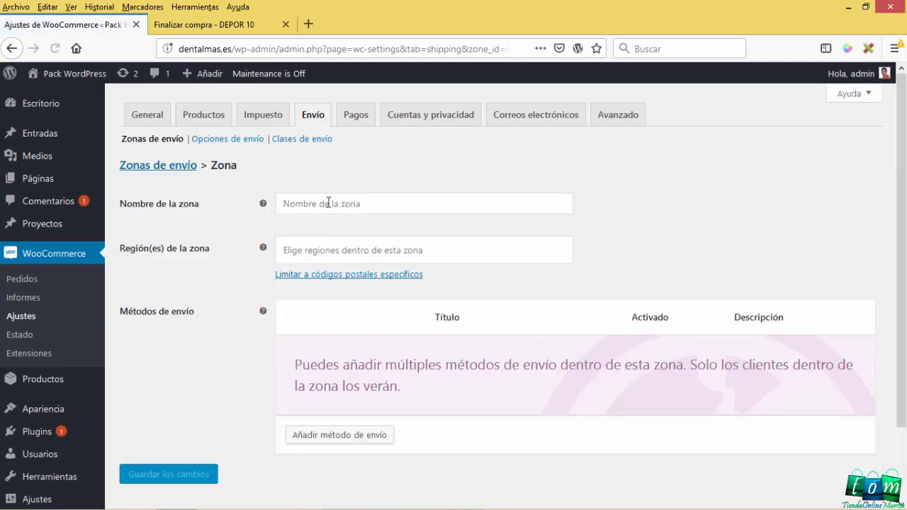
click(328, 203)
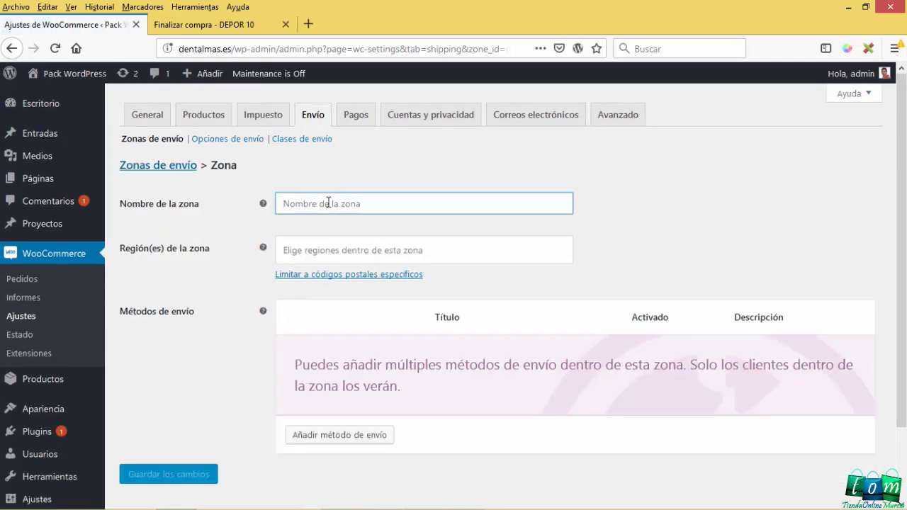
text(Resto E)
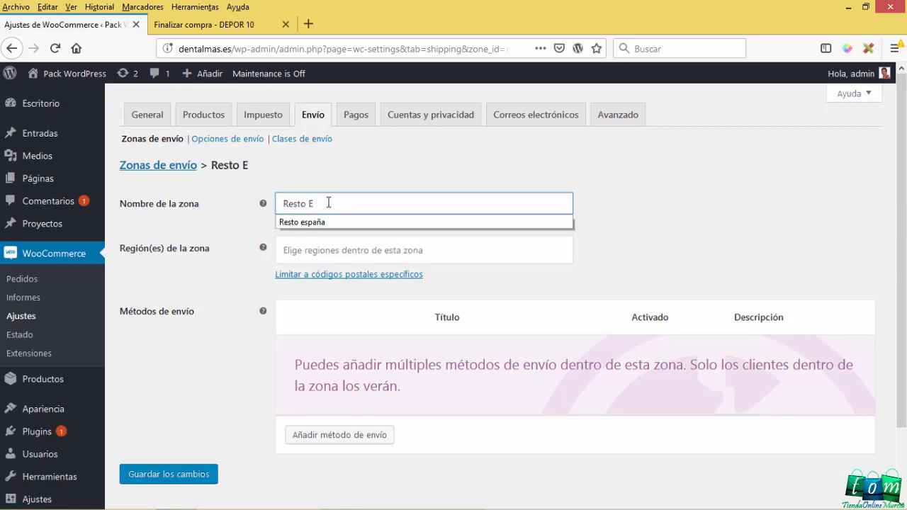
text(spaña)
click(329, 264)
- Set the zone's region to España and save the zone
click(318, 248)
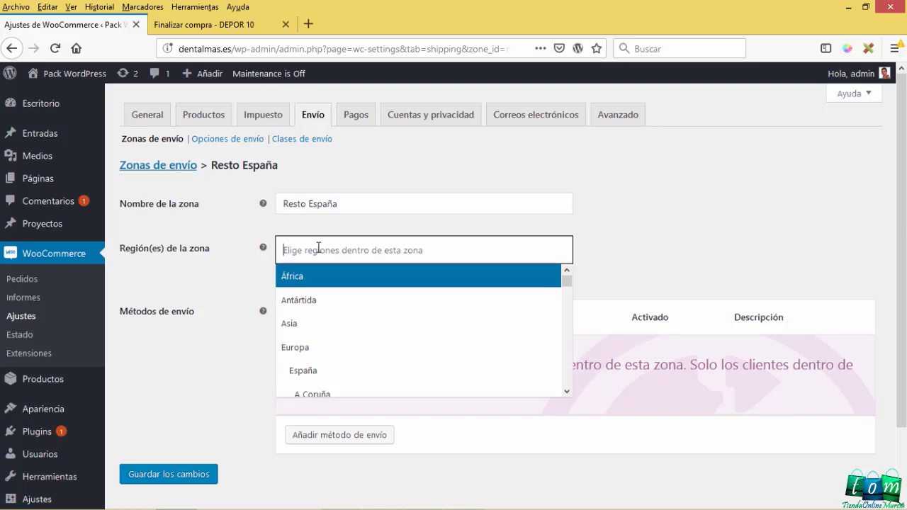
click(318, 247)
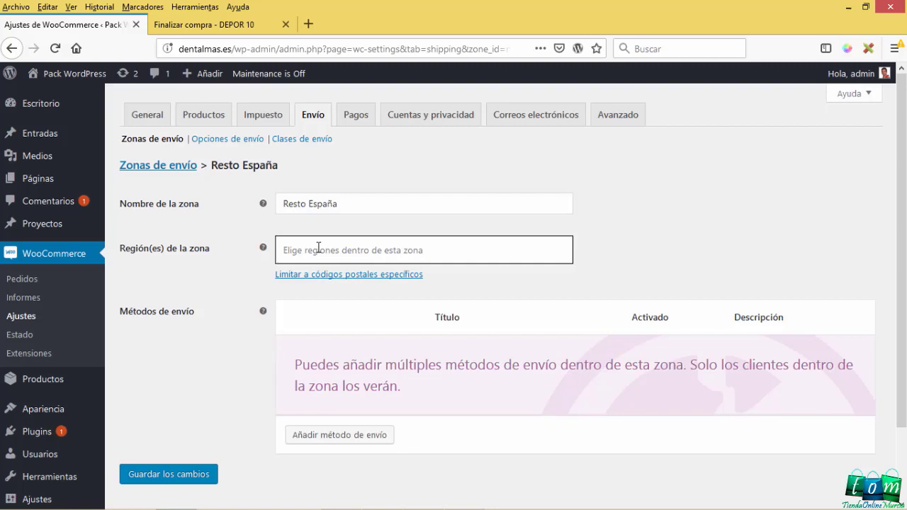
click(318, 247)
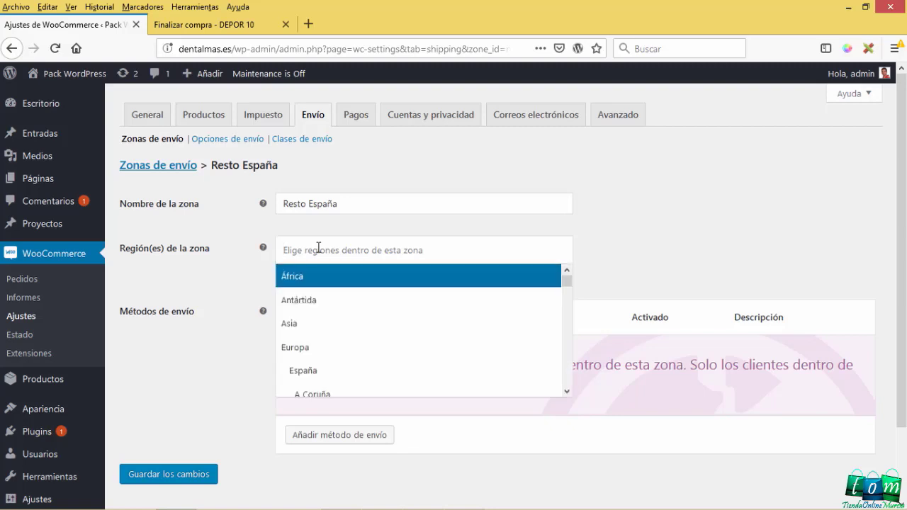
text(esp)
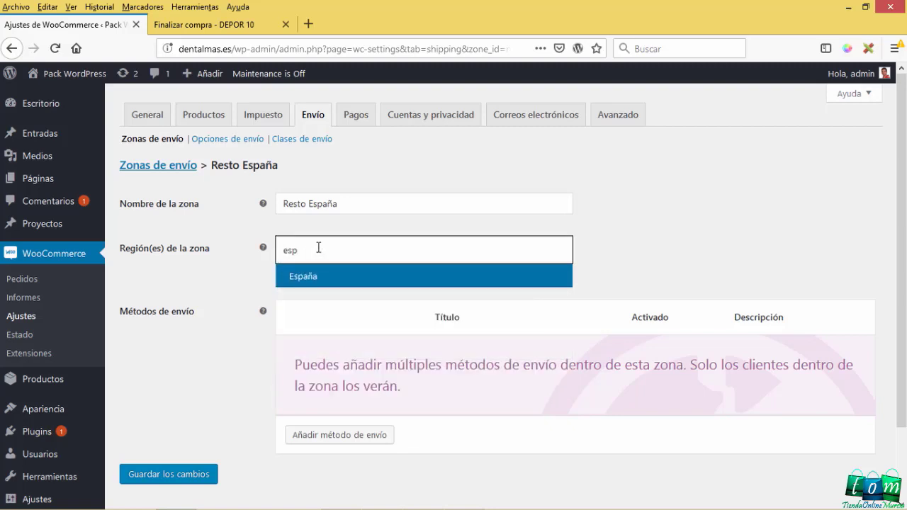
click(324, 279)
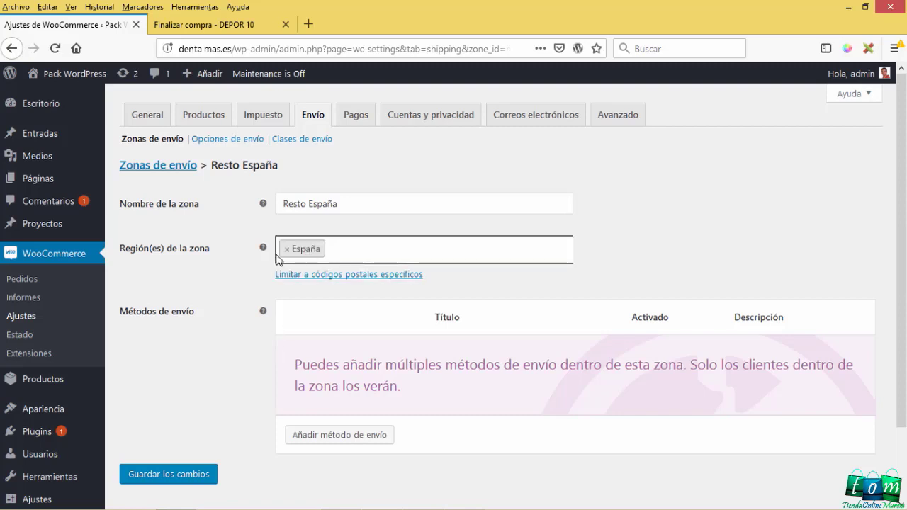
scroll(175, 393, down, 2)
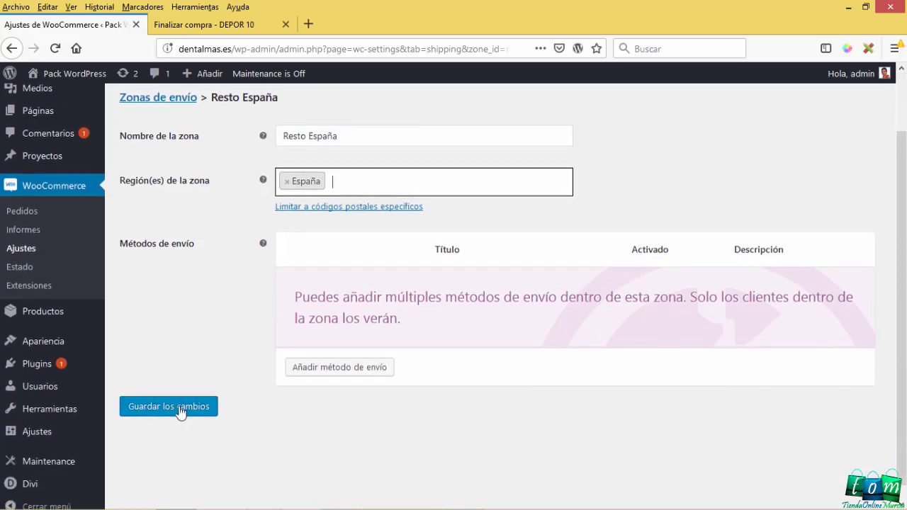
click(181, 413)
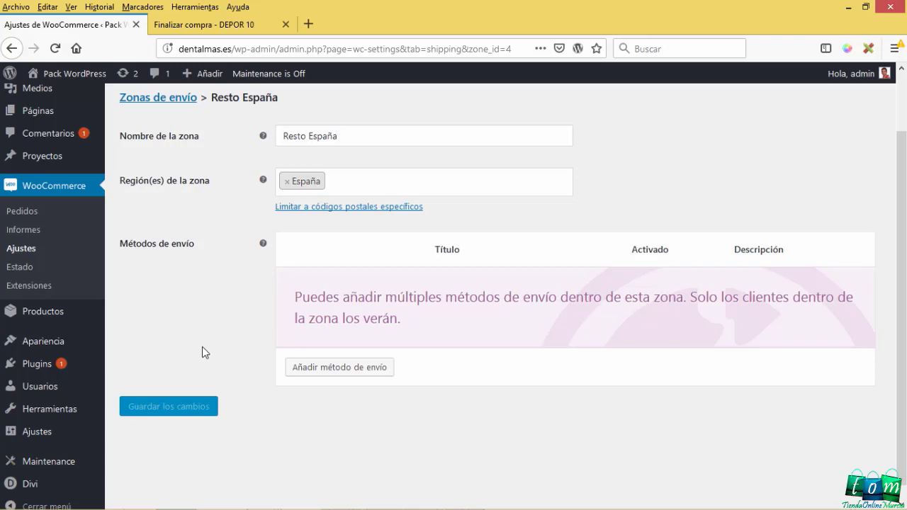
scroll(202, 352, up, 2)
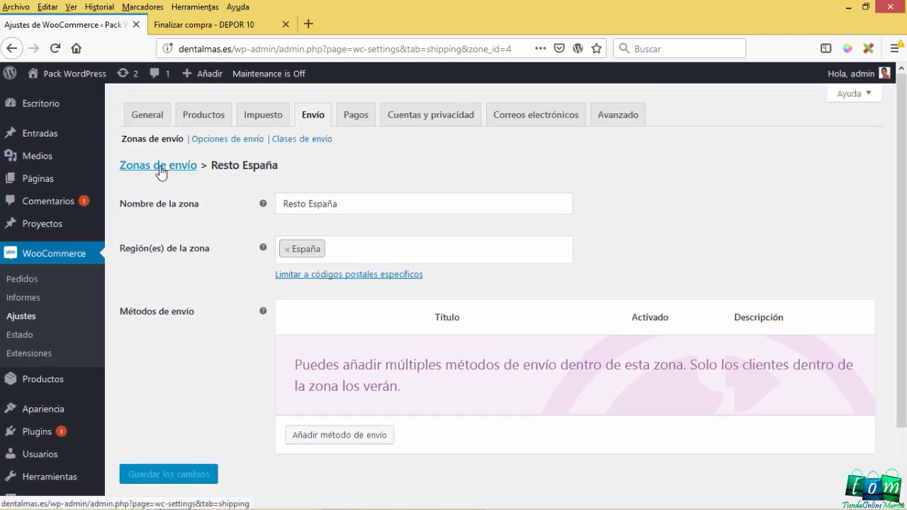
- Return to the Zonas de envío list and scroll through the four zones
click(160, 167)
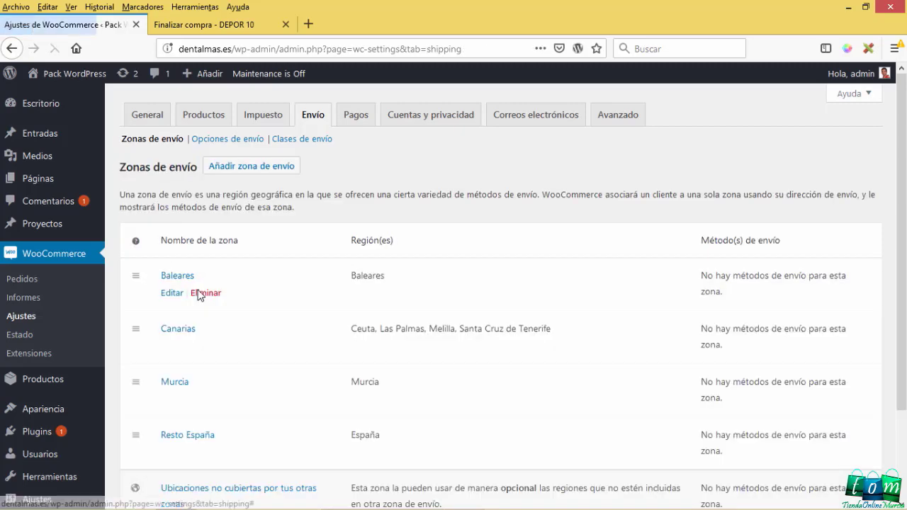
scroll(186, 219, down, 2)
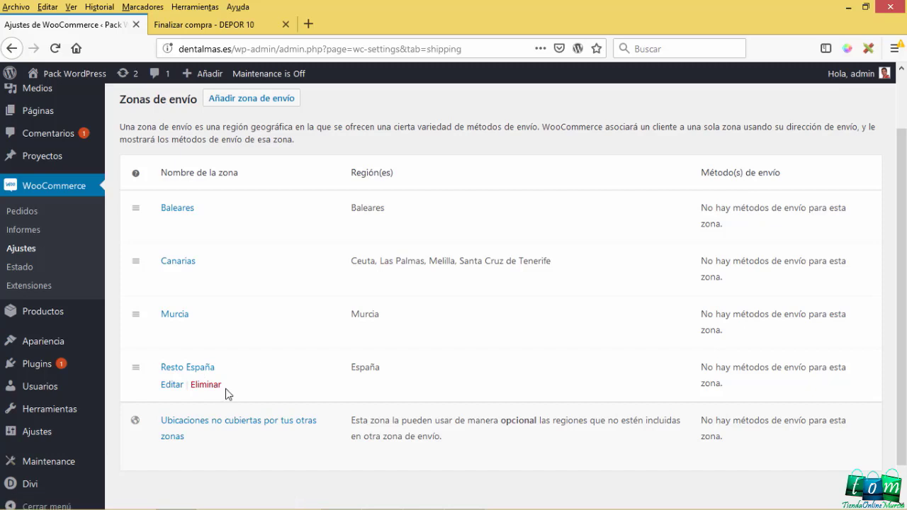
scroll(230, 388, up, 2)
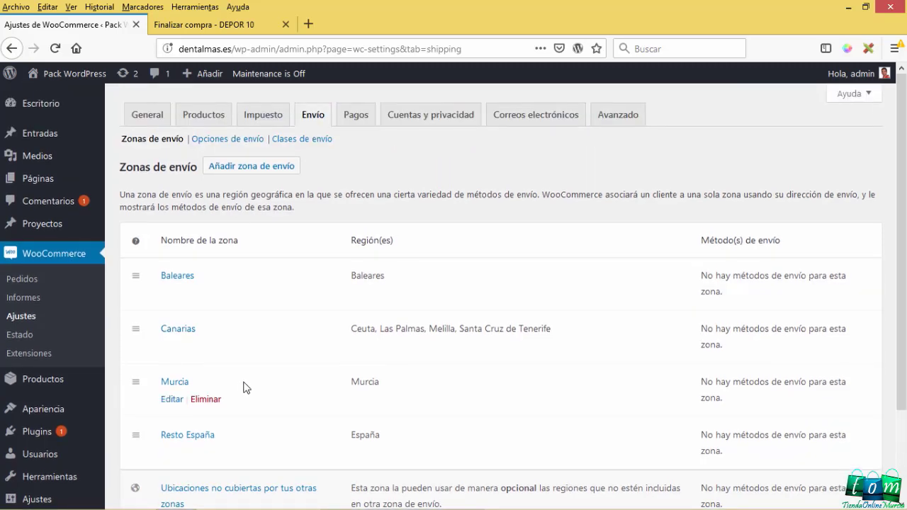
scroll(248, 388, down, 2)
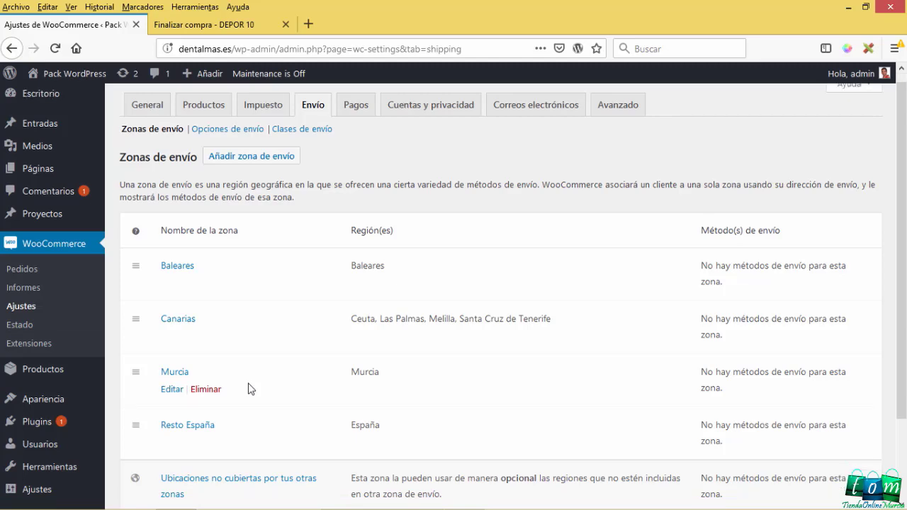
scroll(297, 337, up, 1)
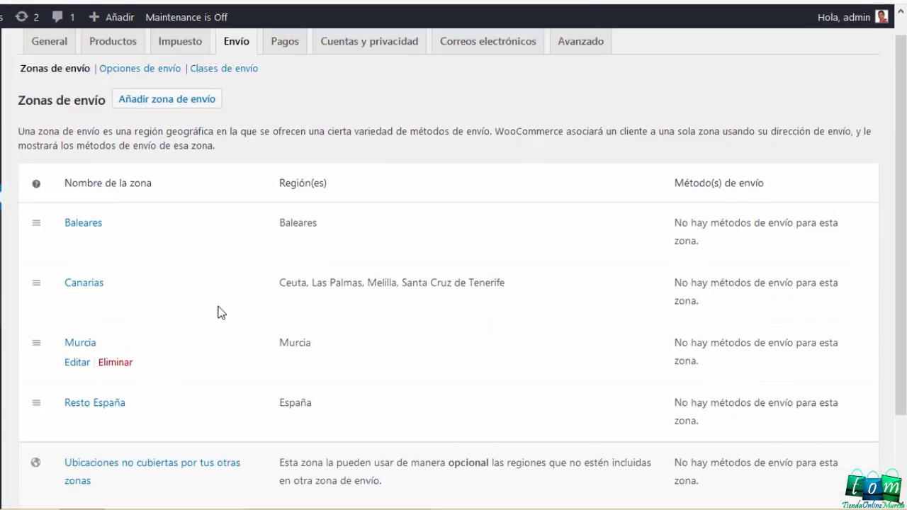
scroll(221, 312, up, 1)
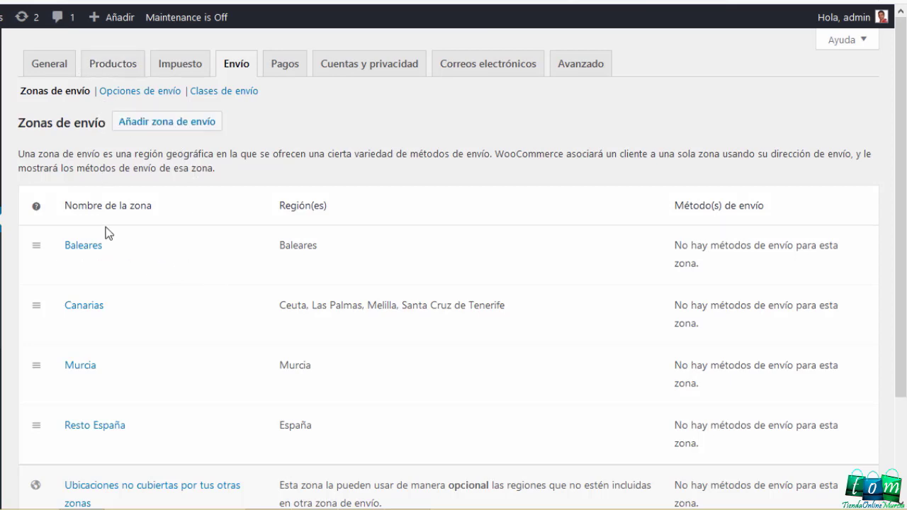
- Review Baleares and Canarias: Canarias regions Ceuta, Las Palmas, Santa Cruz de Tenerife, no methods
double_click(86, 247)
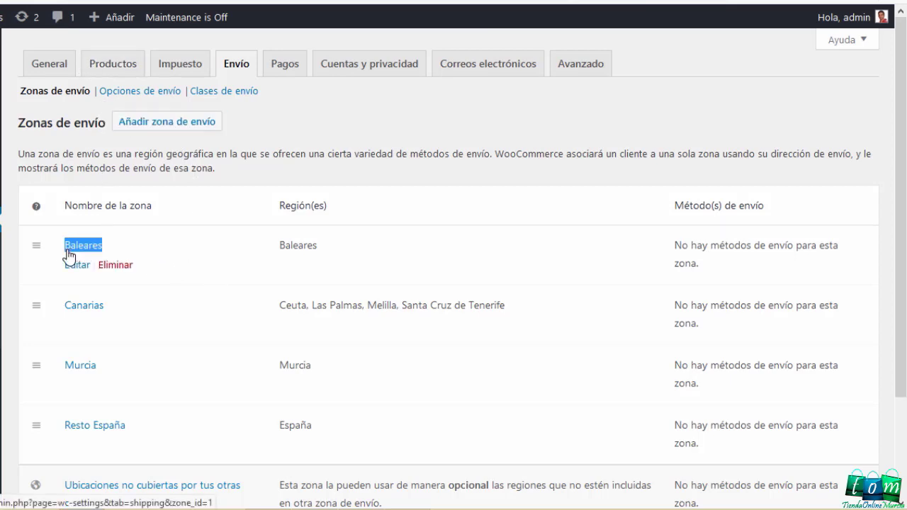
drag(711, 270, 668, 251)
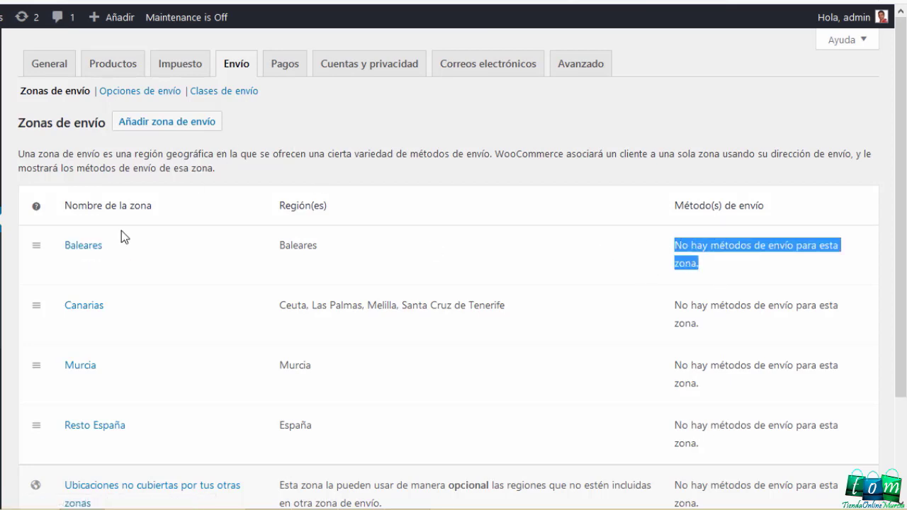
drag(105, 305, 69, 314)
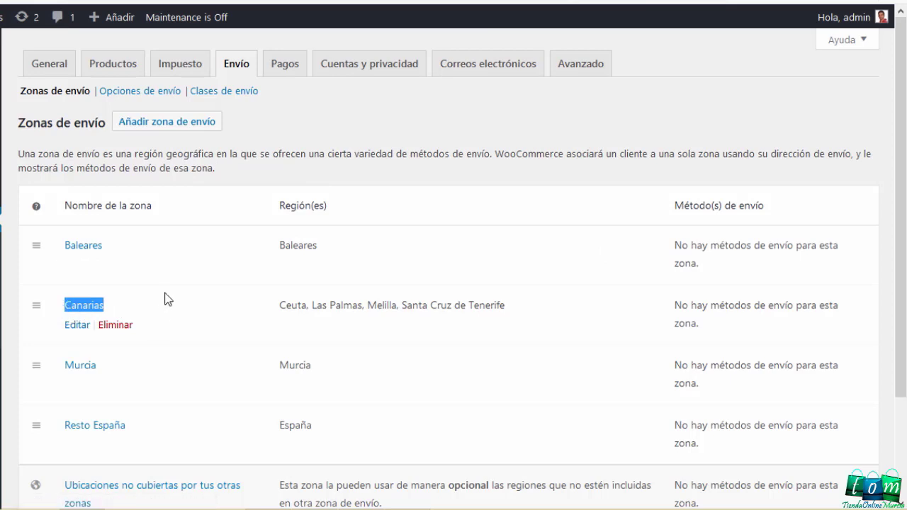
click(267, 300)
drag(280, 304, 370, 318)
click(383, 305)
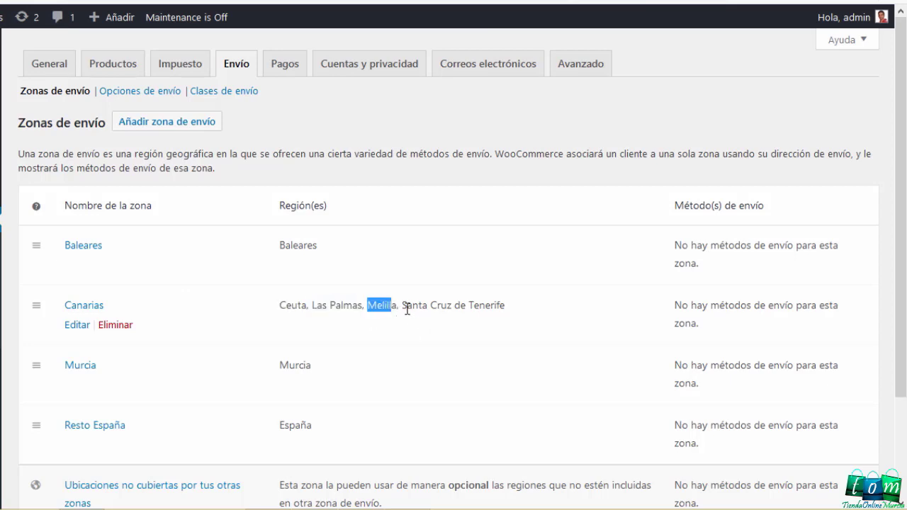
drag(408, 309, 503, 318)
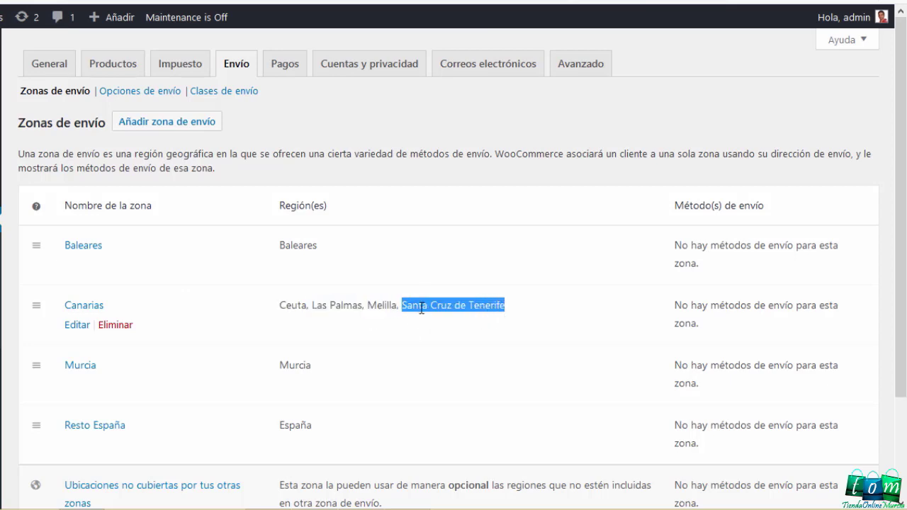
drag(116, 308, 65, 305)
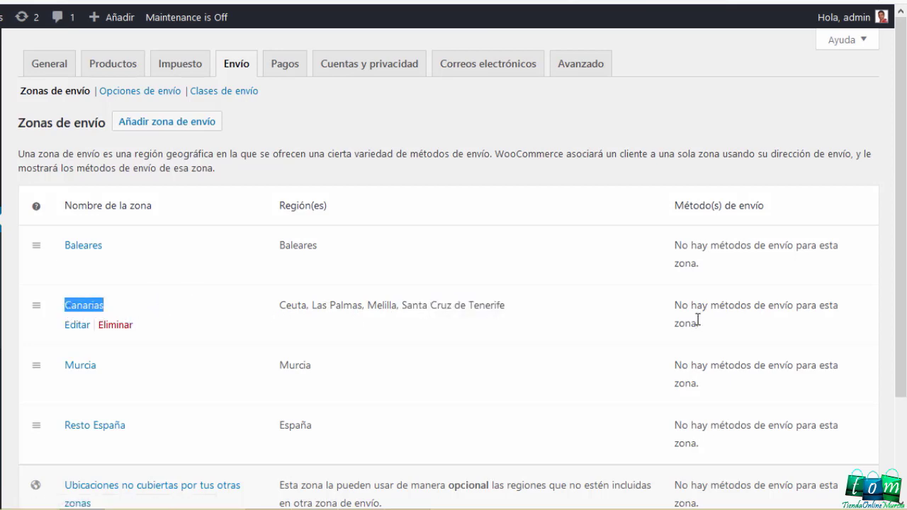
drag(713, 322, 674, 308)
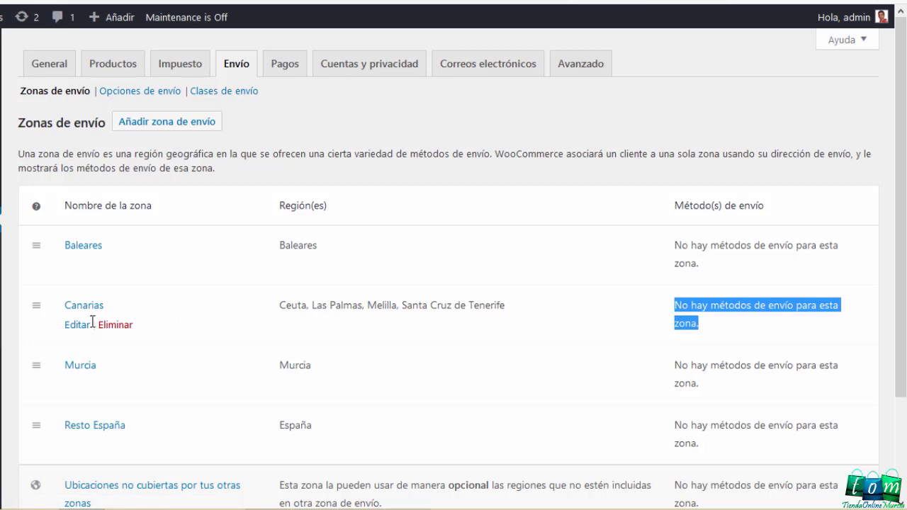
click(129, 370)
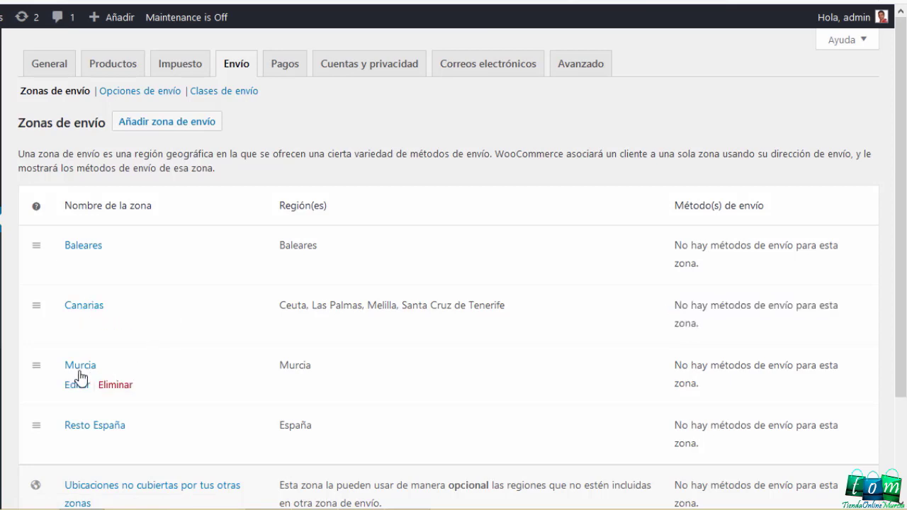
- Review Murcia and Resto España, each covering its region with no shipping methods
drag(62, 365, 98, 365)
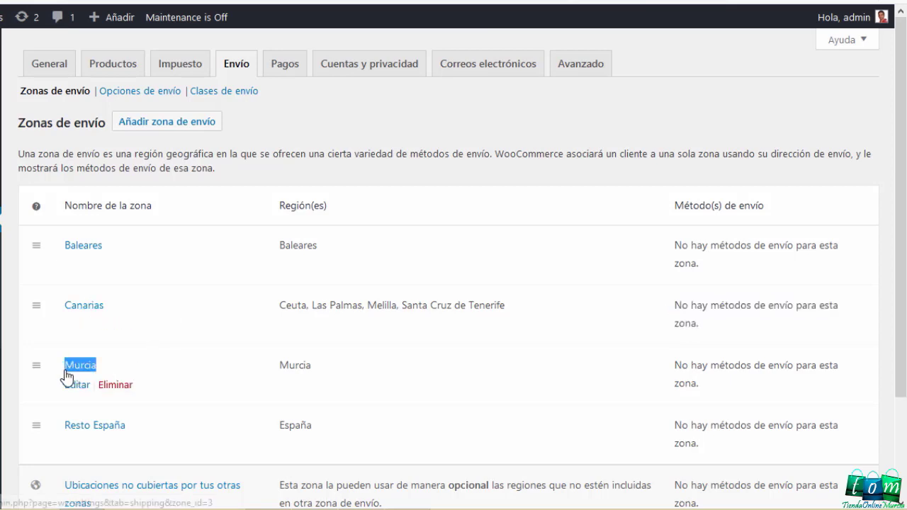
click(104, 372)
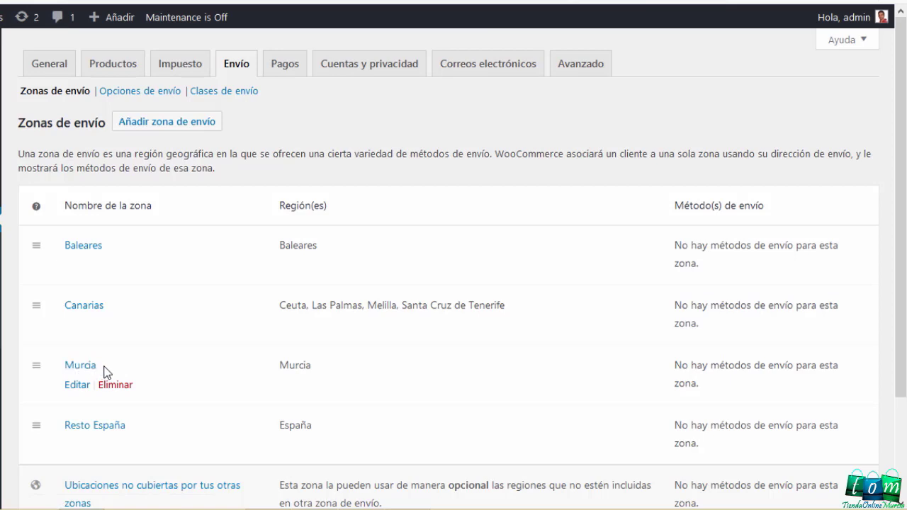
drag(288, 372, 279, 377)
click(336, 374)
drag(707, 384, 676, 368)
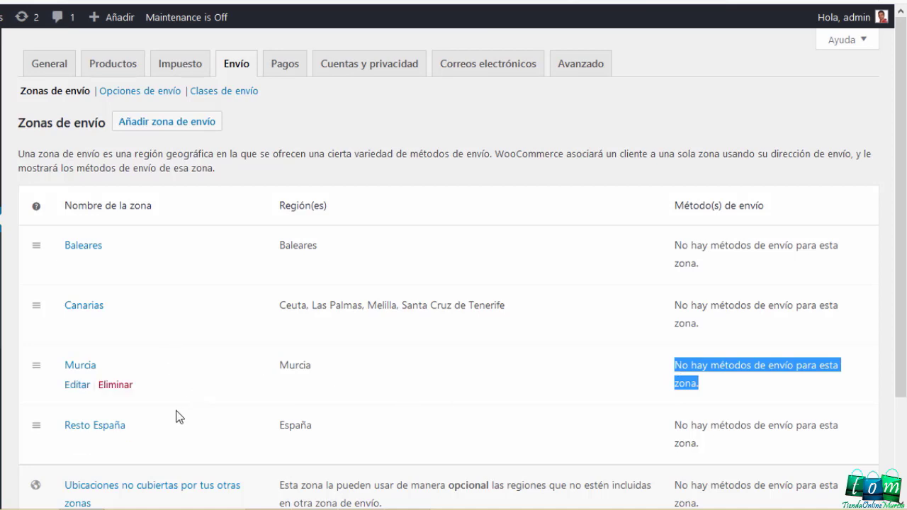
scroll(126, 399, down, 1)
drag(130, 351, 67, 359)
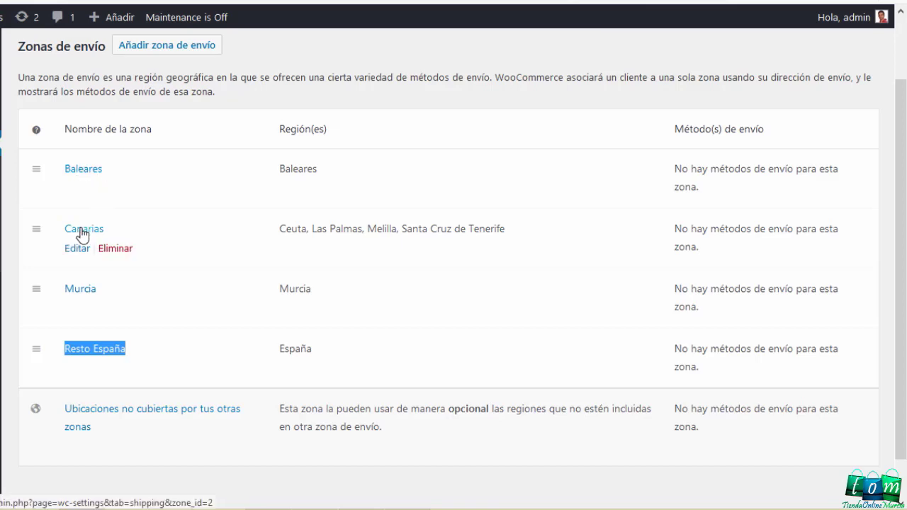
drag(170, 346, 75, 352)
click(156, 353)
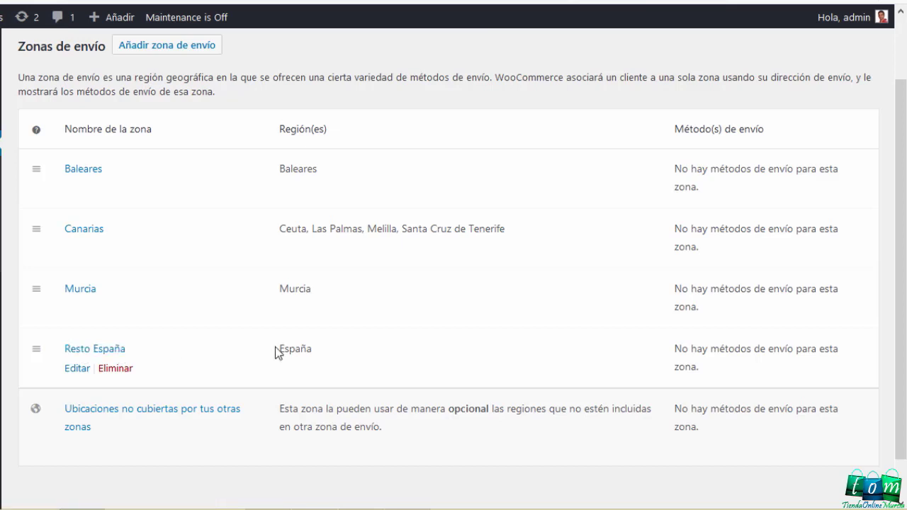
drag(701, 367, 672, 353)
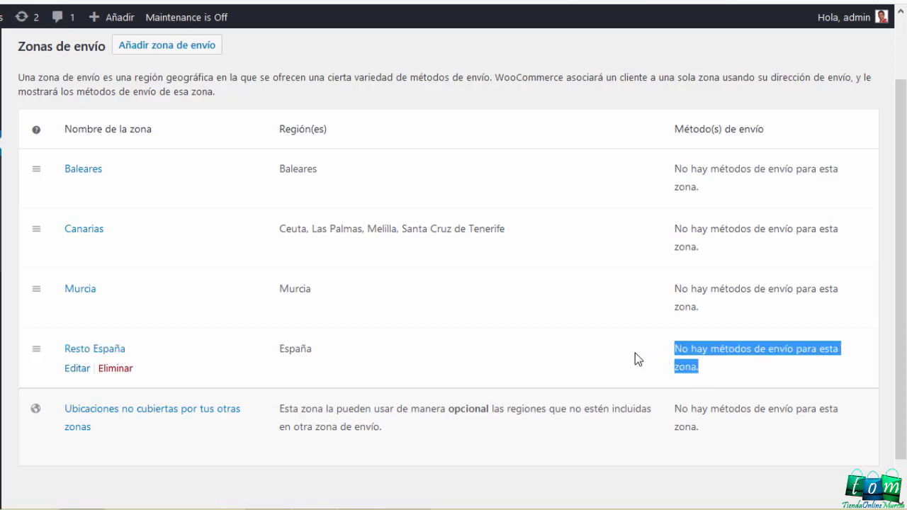
click(446, 115)
mouse_move(45, 338)
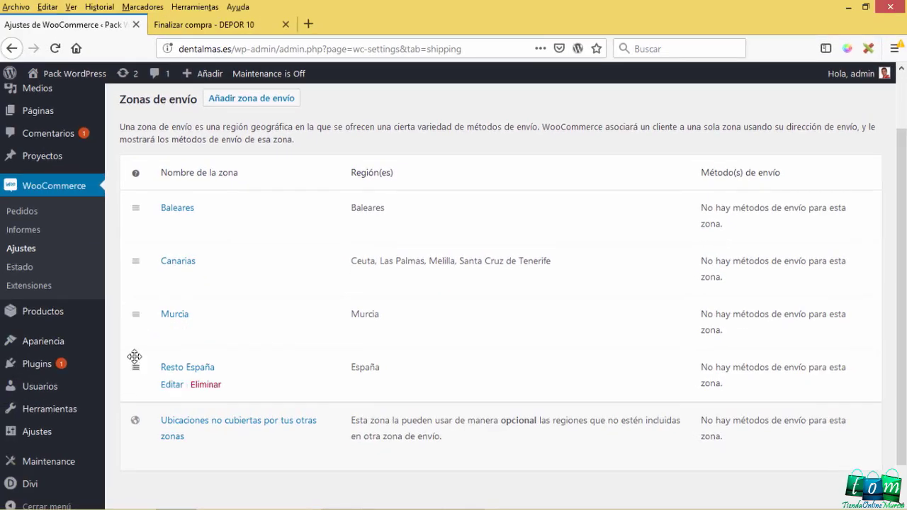
drag(135, 356, 135, 253)
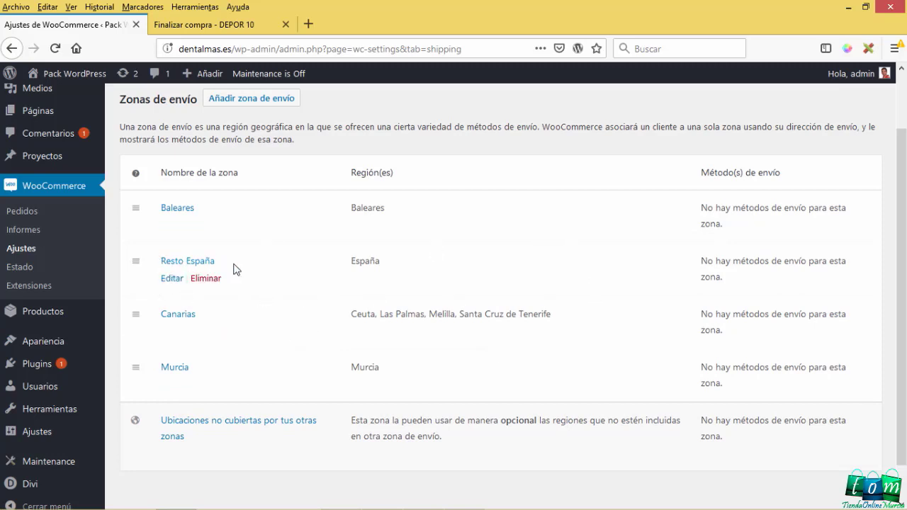
drag(135, 262, 139, 333)
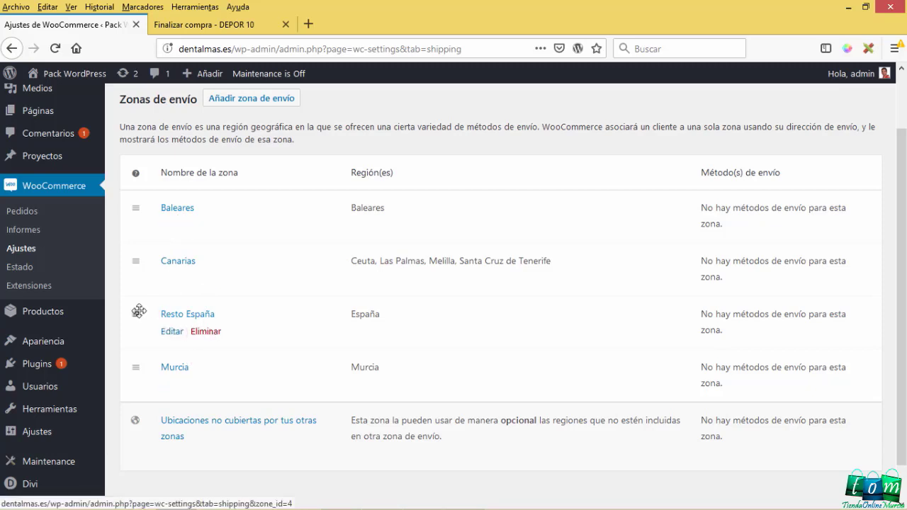
drag(138, 311, 144, 350)
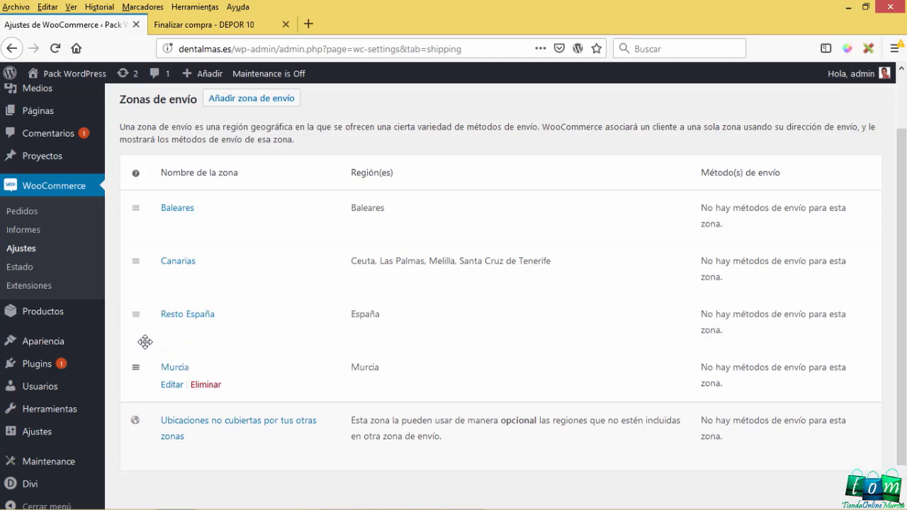
drag(134, 317, 148, 364)
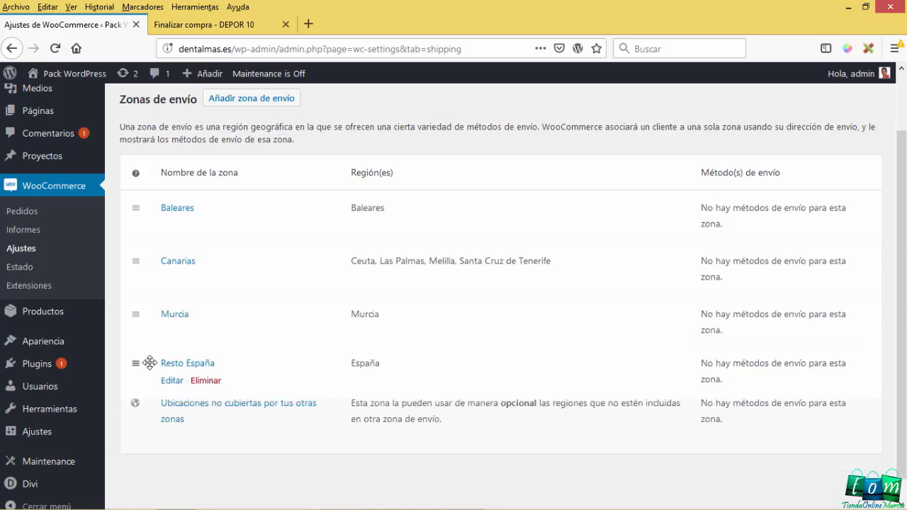
mouse_move(187, 374)
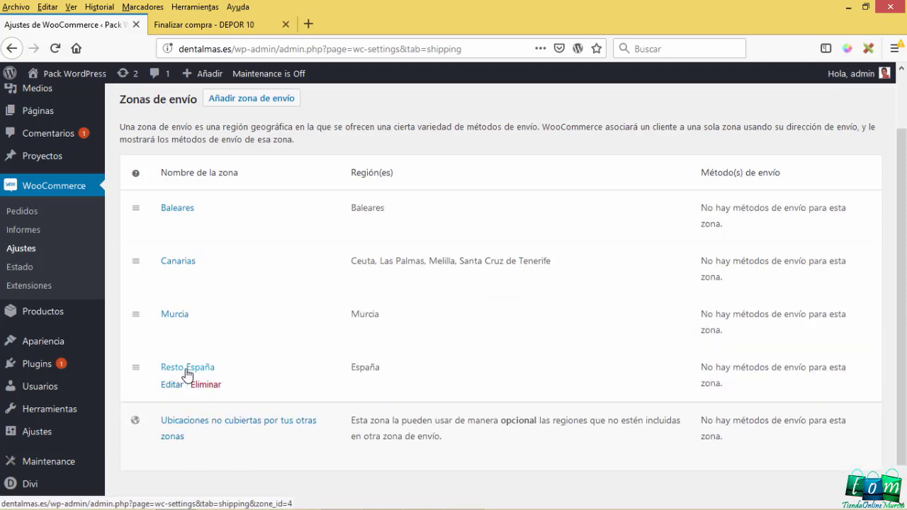
mouse_move(182, 289)
mouse_move(360, 309)
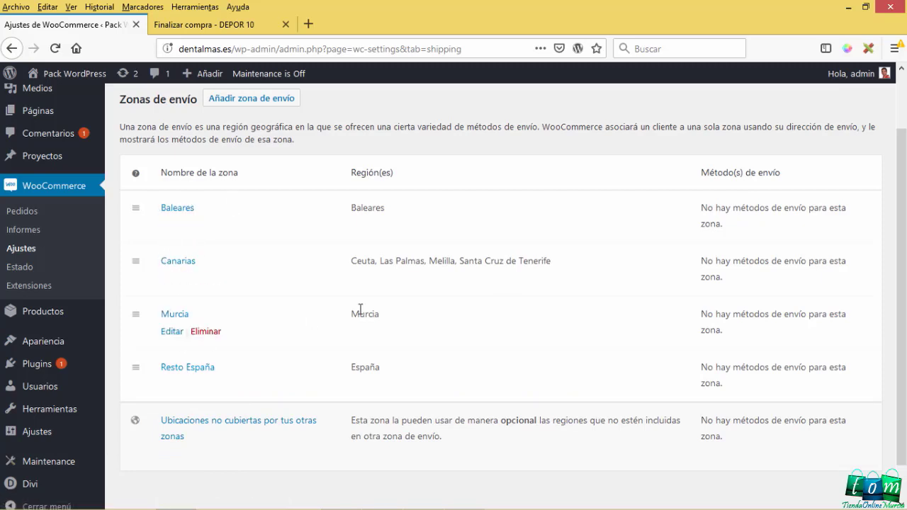
mouse_move(248, 388)
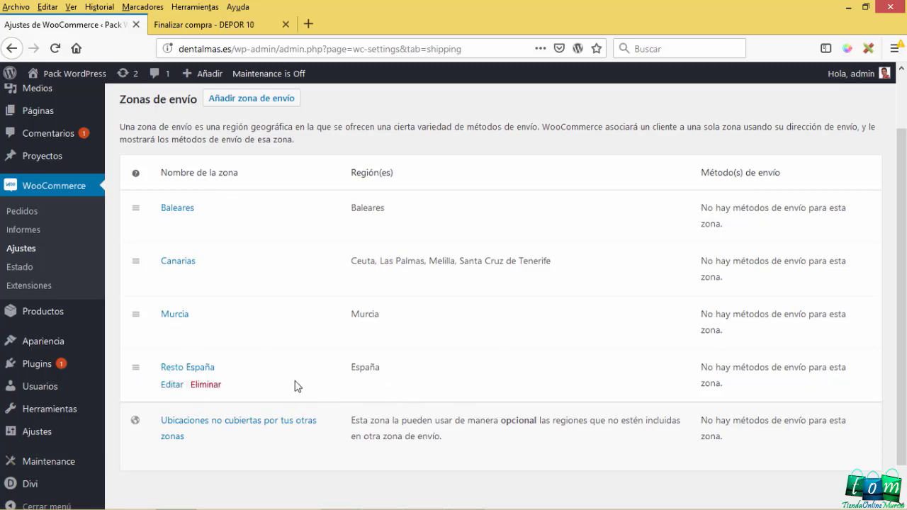
scroll(295, 385, up, 2)
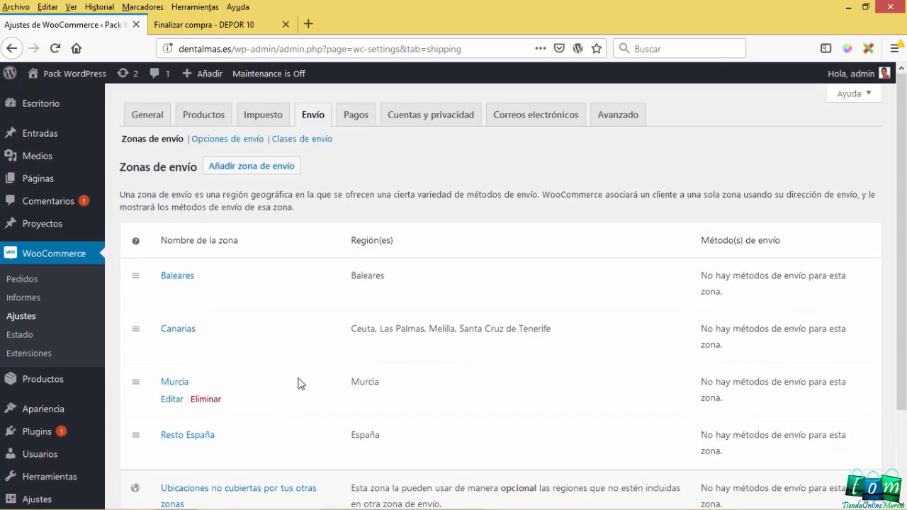
scroll(300, 375, down, 2)
scroll(298, 372, up, 2)
click(261, 175)
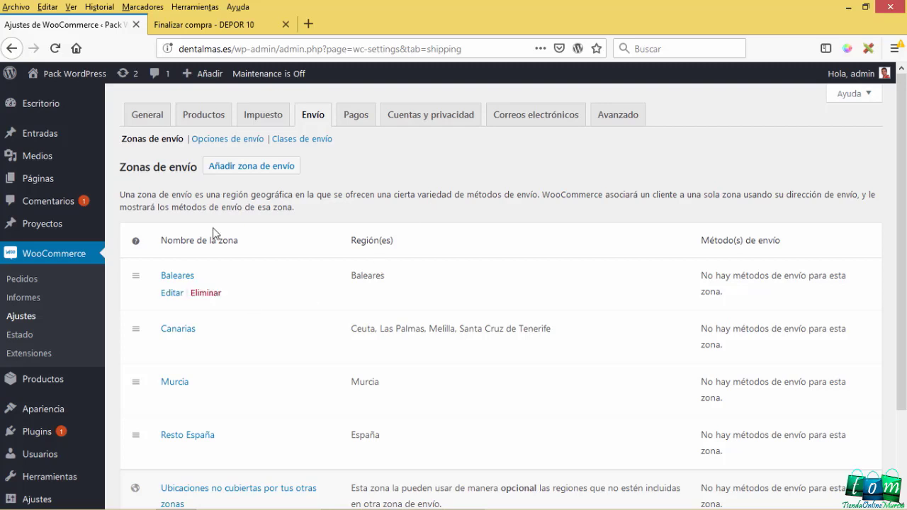
mouse_move(180, 441)
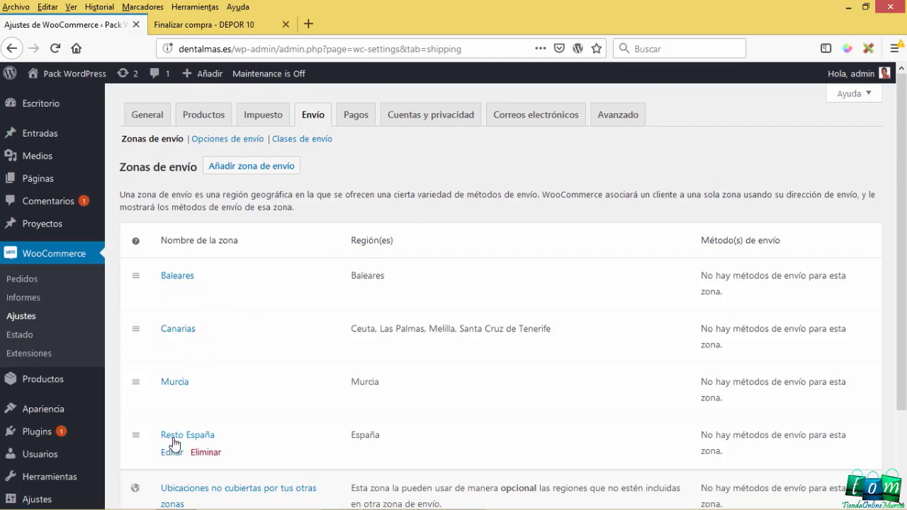
scroll(178, 465, down, 2)
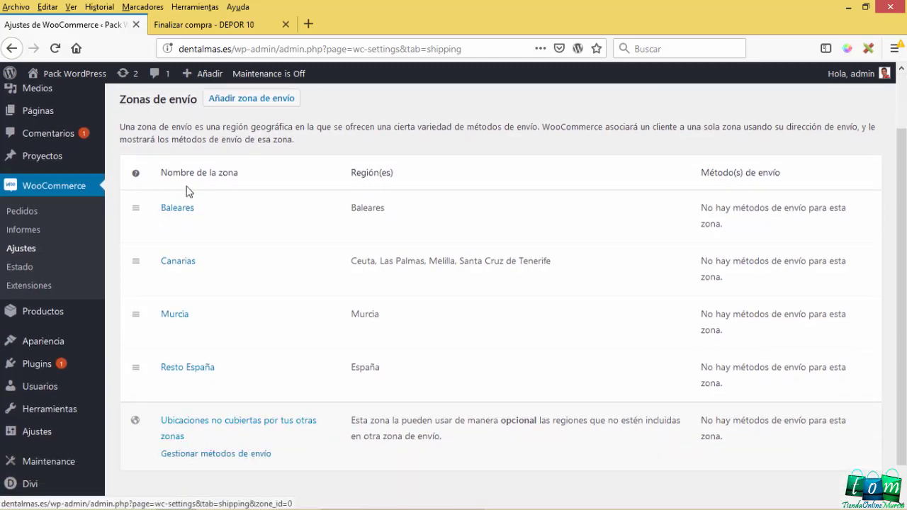
scroll(227, 340, down, 1)
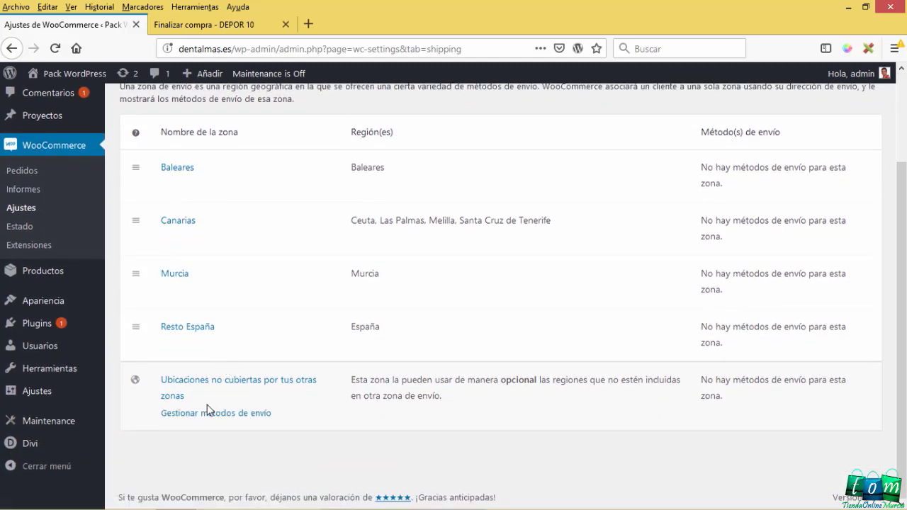
drag(165, 388, 170, 391)
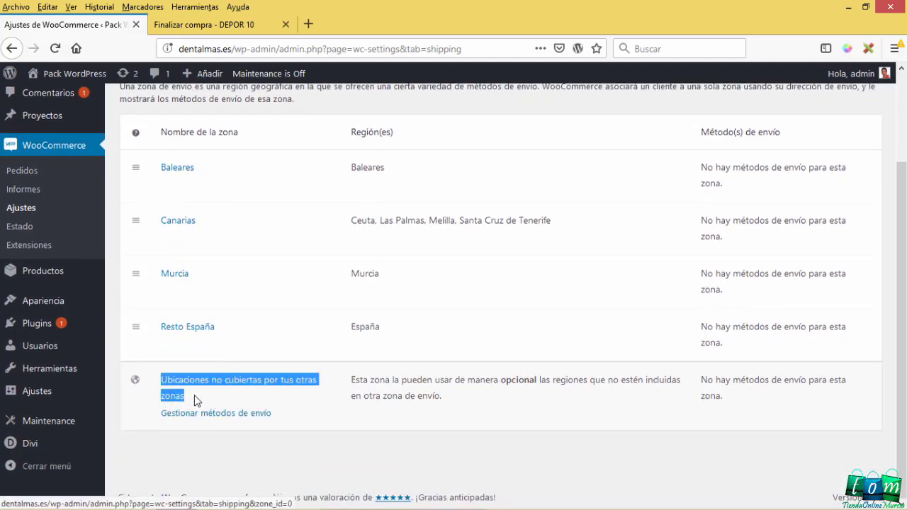
click(189, 399)
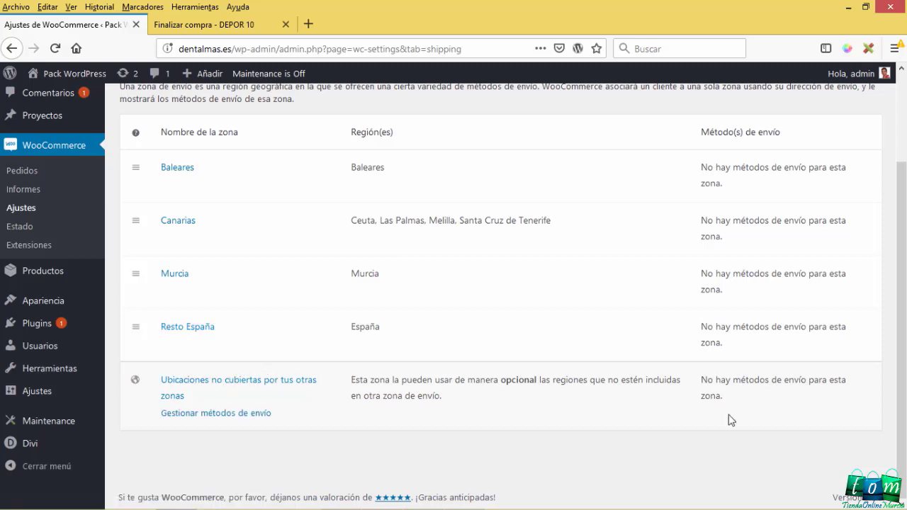
drag(714, 399, 703, 381)
click(603, 430)
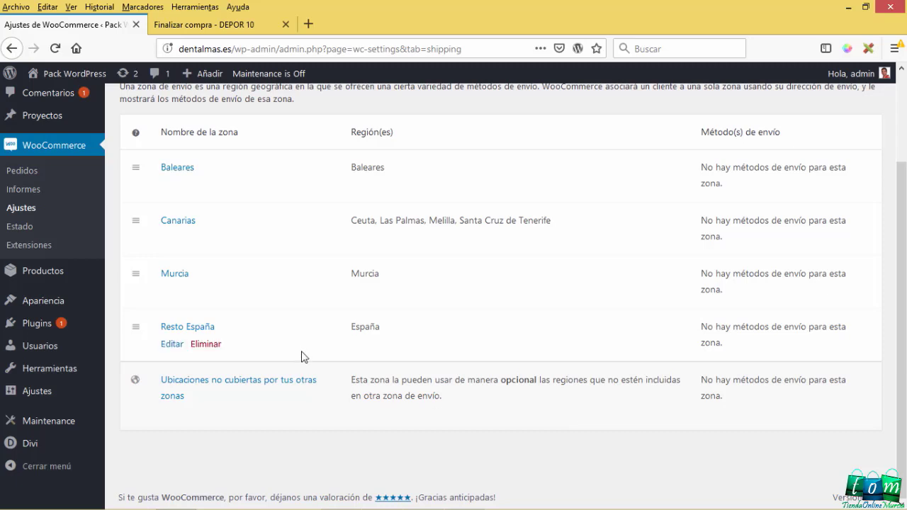
drag(230, 330, 162, 325)
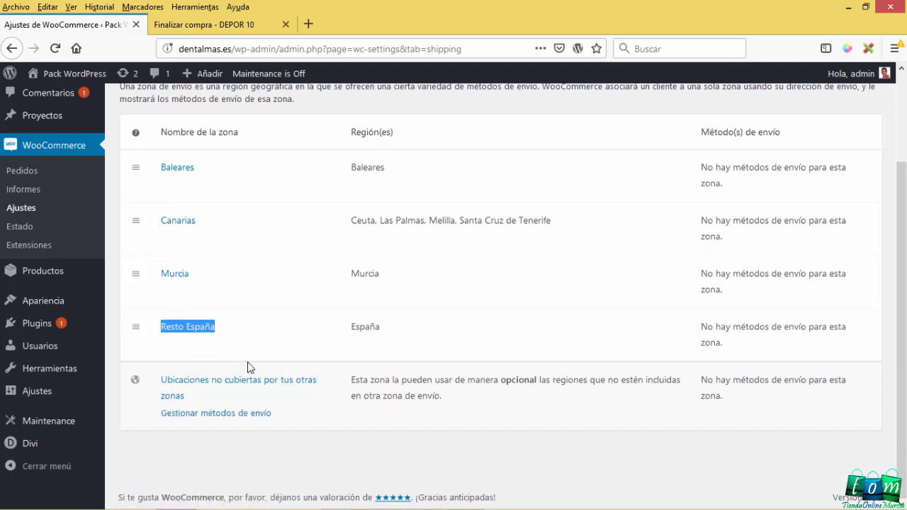
click(361, 443)
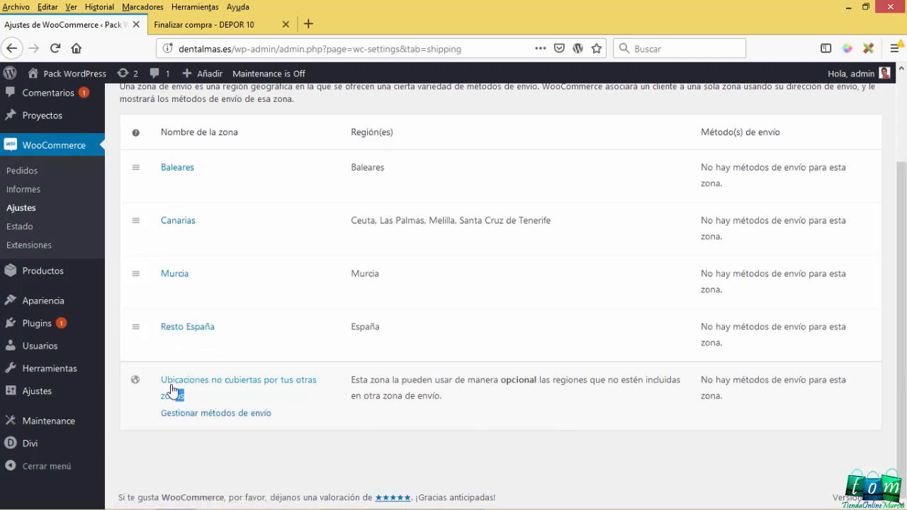
drag(181, 396, 164, 388)
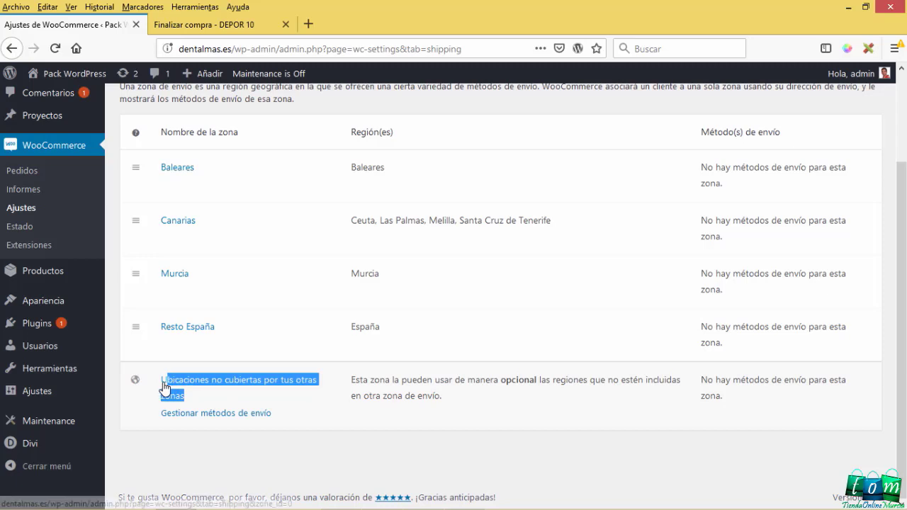
click(731, 409)
triple_click(704, 387)
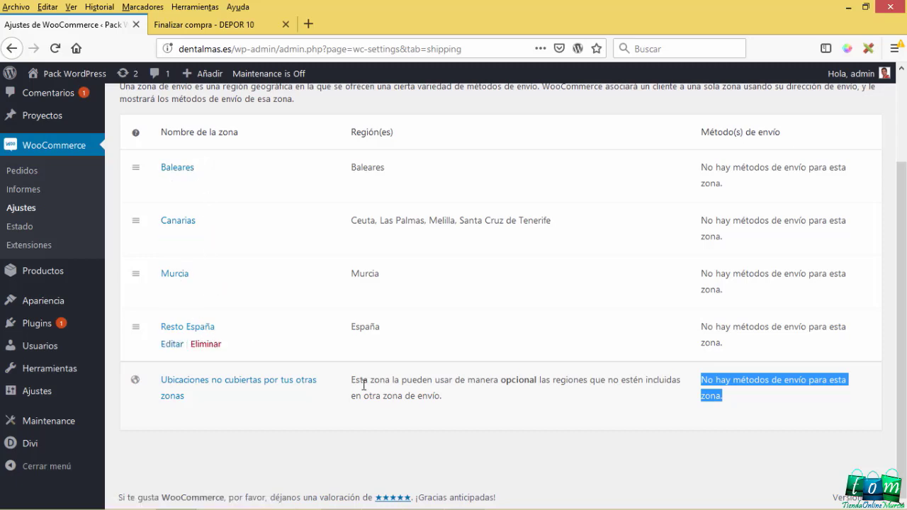
click(268, 465)
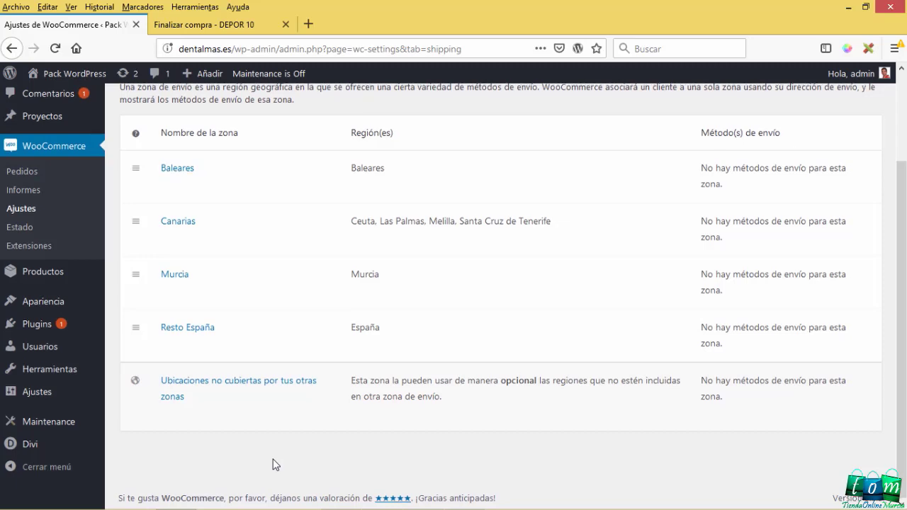
- Scroll back up to the top of the page
scroll(274, 465, up, 3)
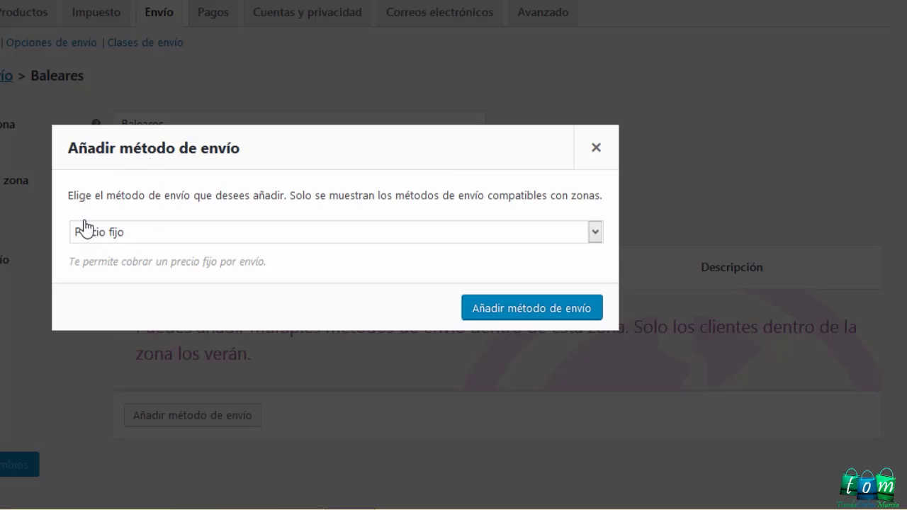
- View the method types Precio fijo, Envío gratuito, Recogida local, then close back to the zones list
click(105, 236)
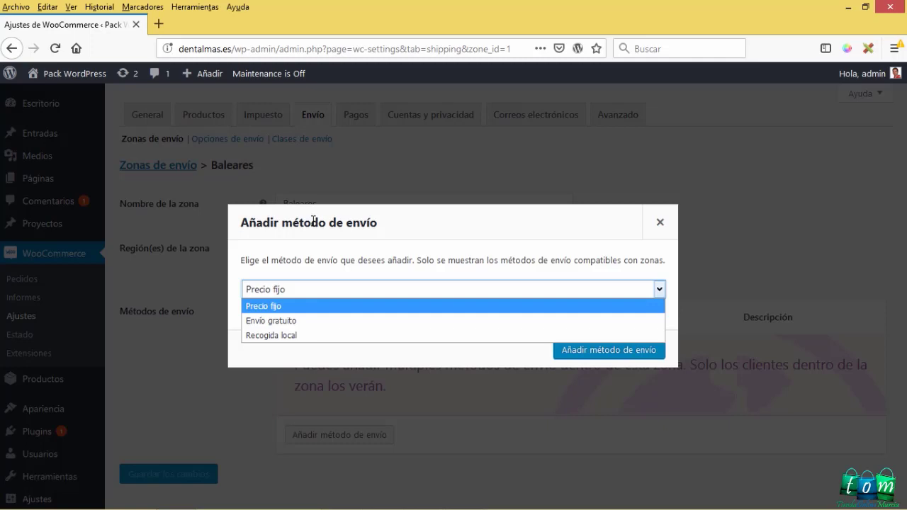
click(656, 226)
click(144, 166)
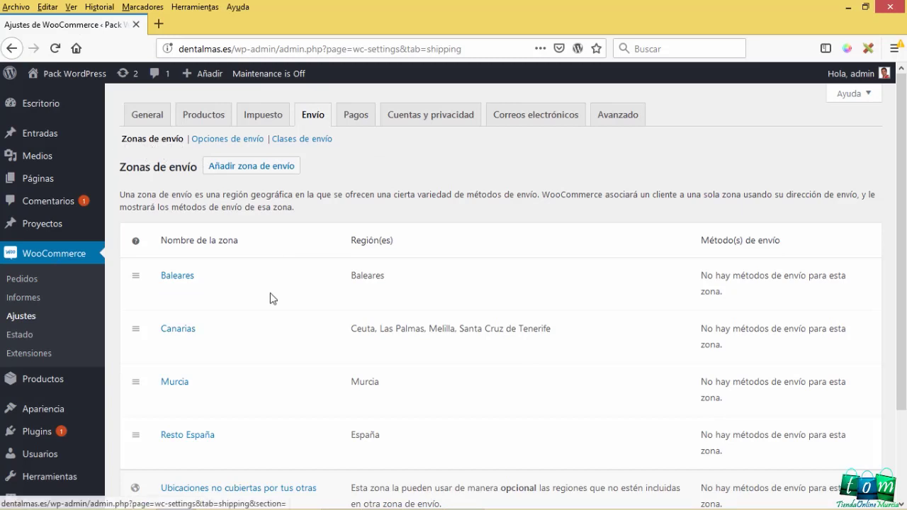
- Open the Baleares shipping zone for editing
drag(194, 277, 166, 284)
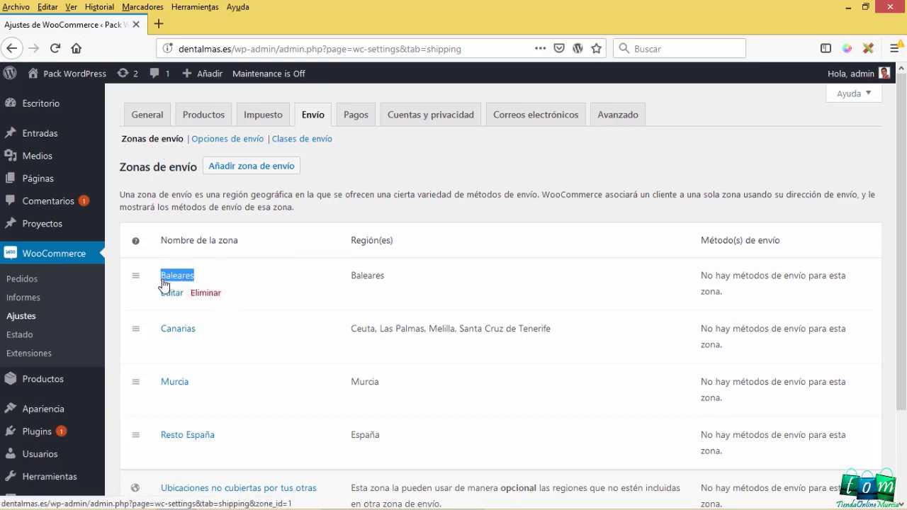
click(247, 279)
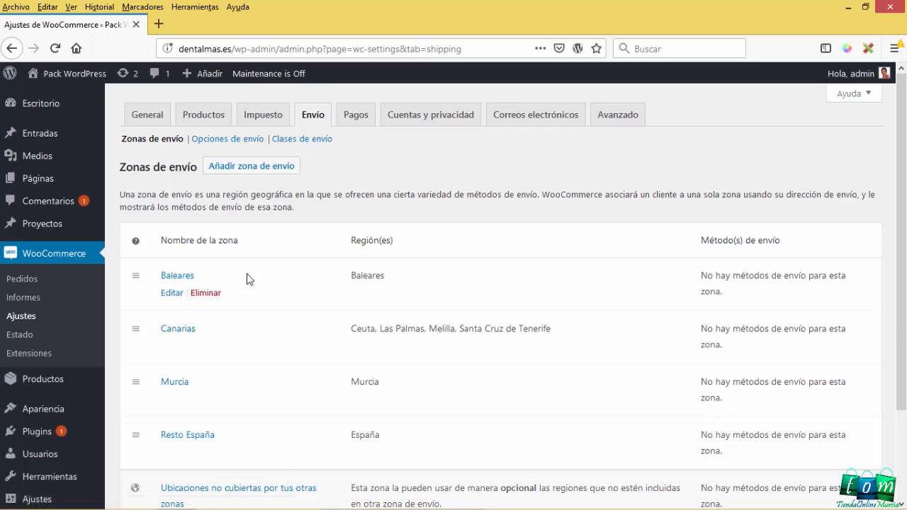
drag(233, 279, 161, 276)
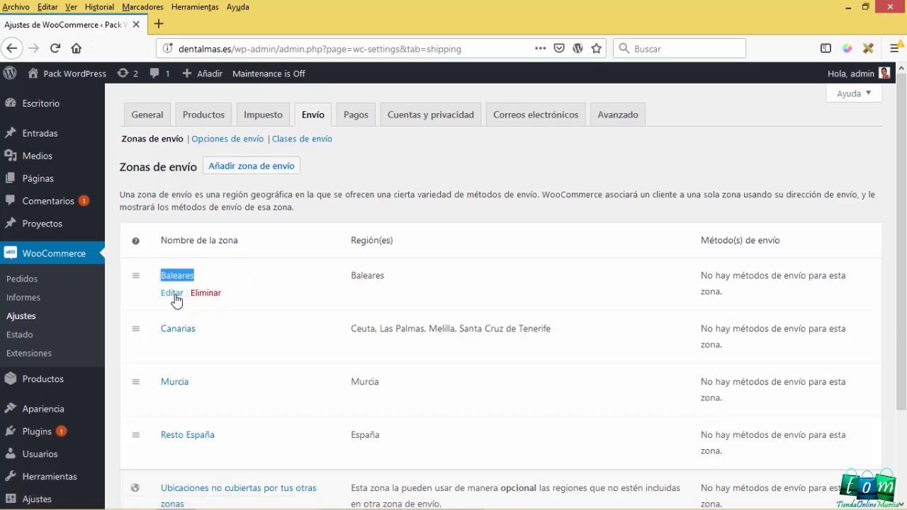
click(174, 296)
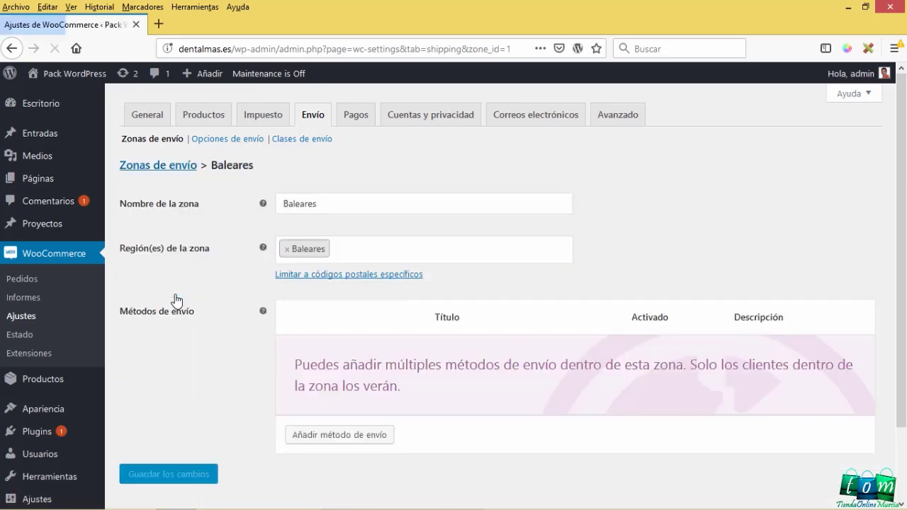
- Review the zone's name, regions and Métodos de envío, then bring up the Añadir método de envío dialog
click(318, 204)
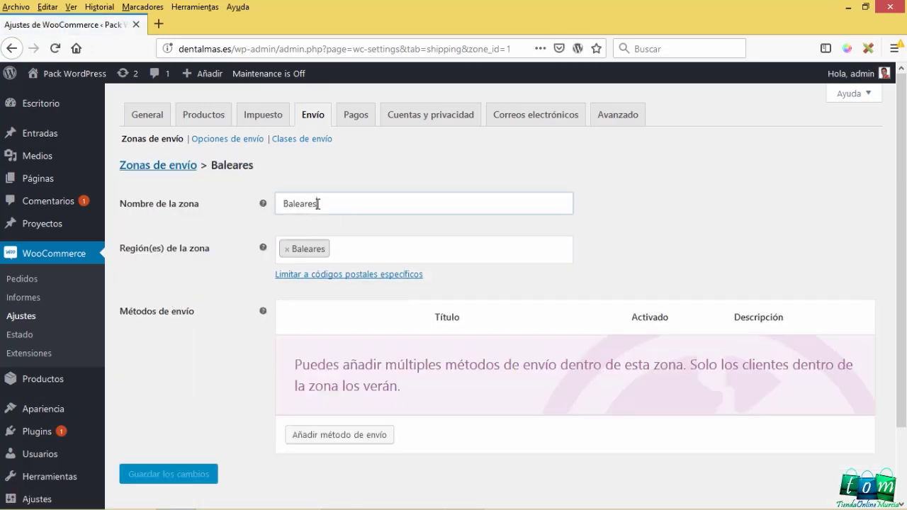
drag(318, 204, 271, 204)
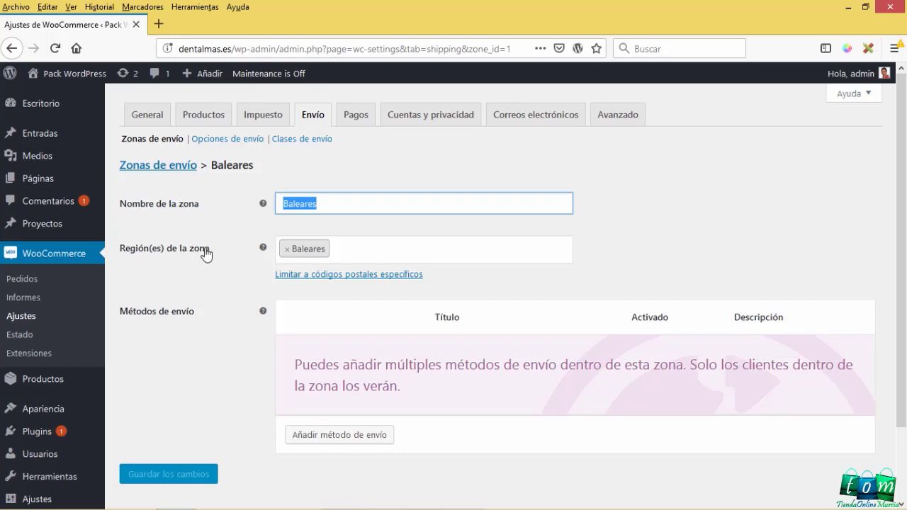
click(183, 253)
drag(183, 254, 125, 251)
click(259, 367)
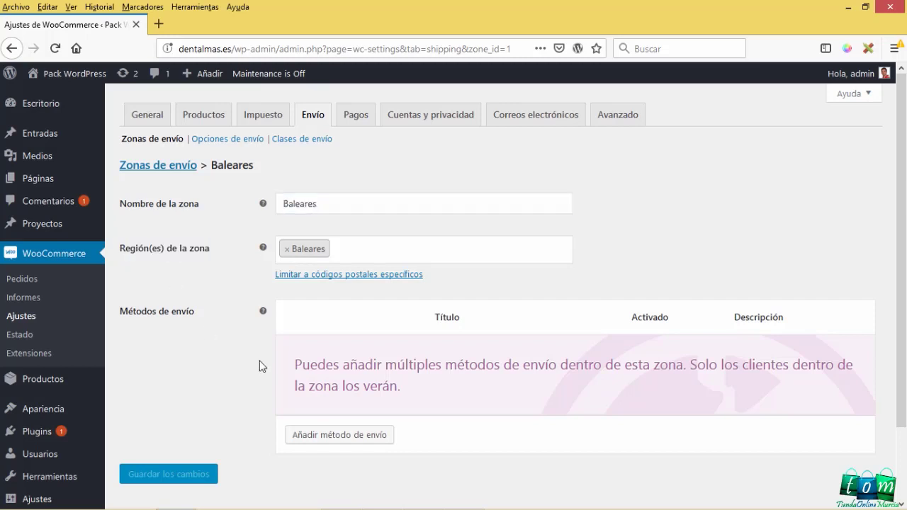
drag(198, 313, 122, 318)
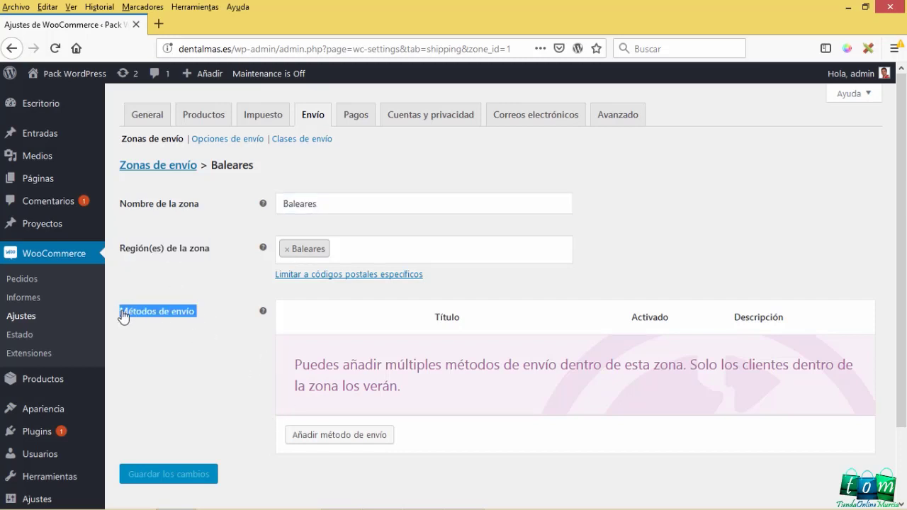
click(167, 358)
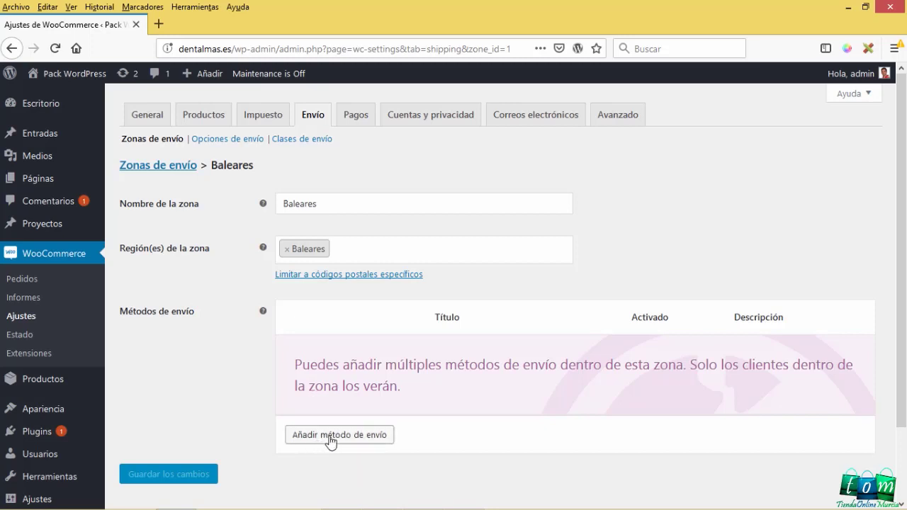
click(330, 437)
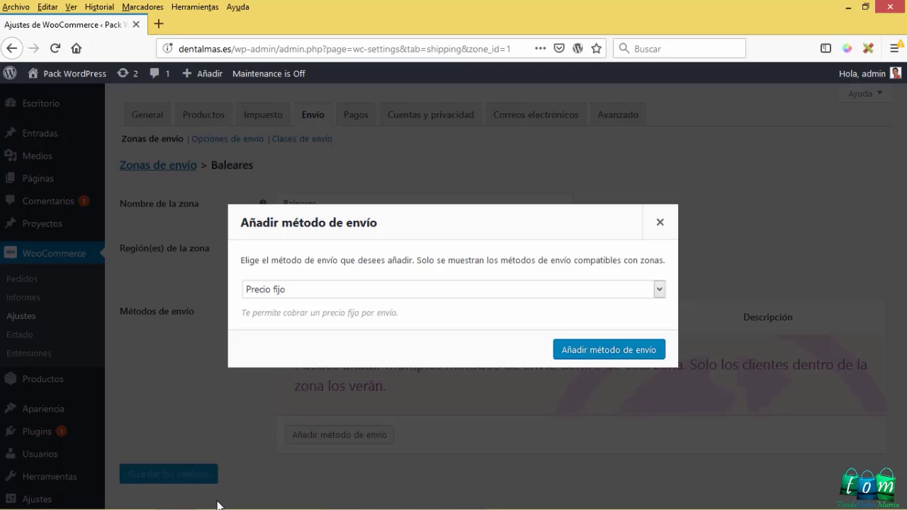
- Review the Baleares rates (5€ price and free-shipping line) in the Word shipping notes
mouse_move(241, 507)
click(381, 498)
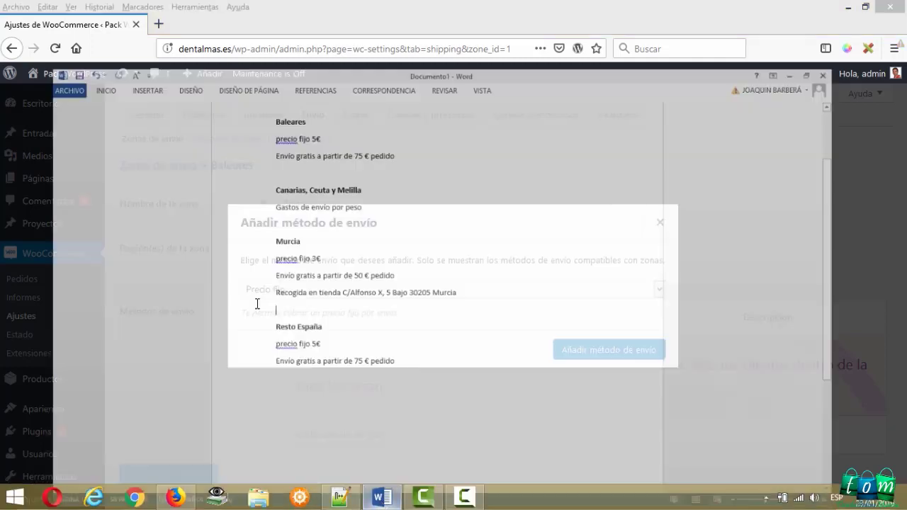
scroll(328, 166, up, 3)
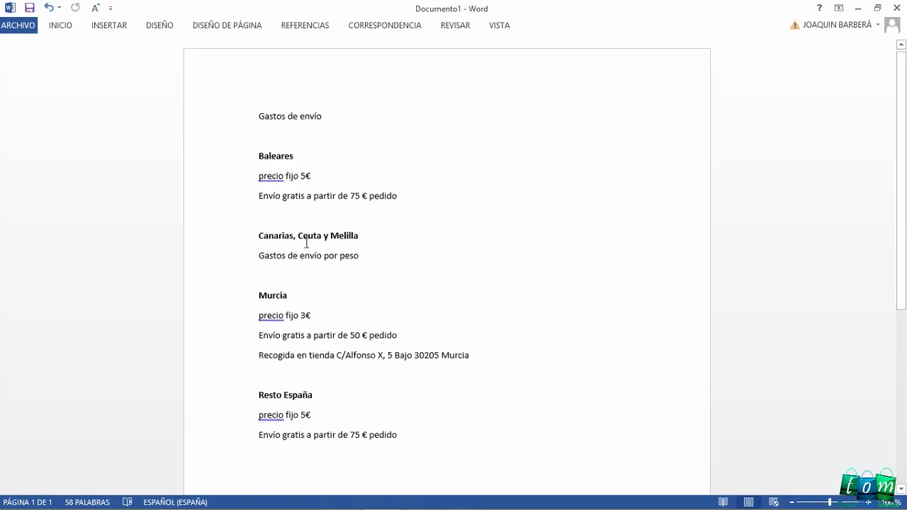
double_click(260, 162)
drag(311, 177, 385, 202)
click(305, 213)
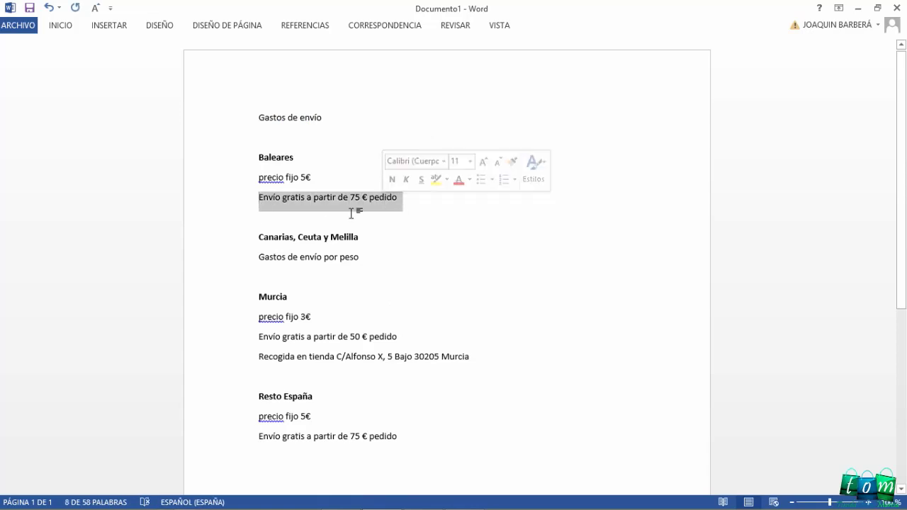
click(350, 211)
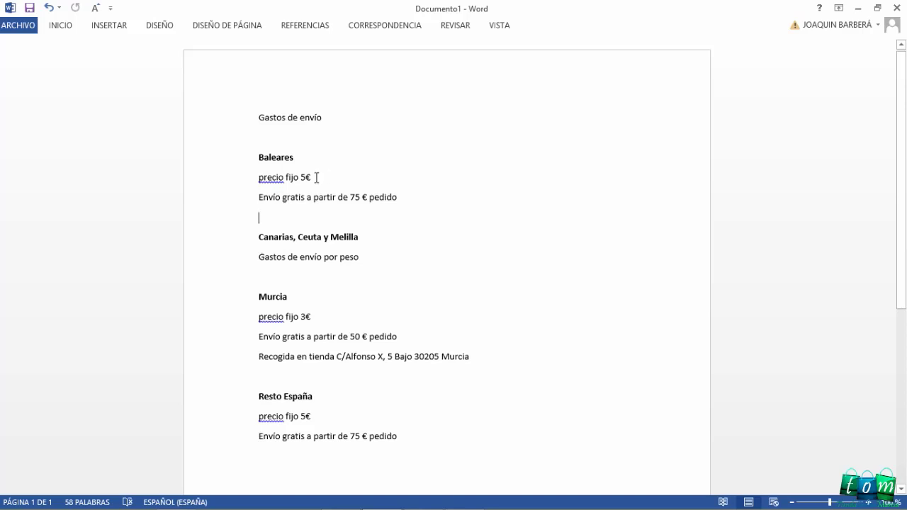
drag(317, 178, 305, 177)
click(289, 201)
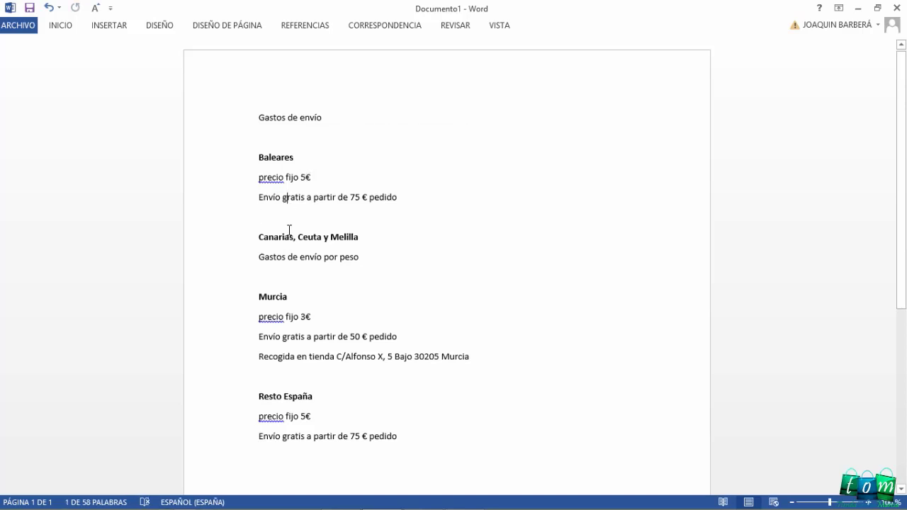
- Add a Precio fijo method to the Baleares zone and toggle it off and back on
click(176, 497)
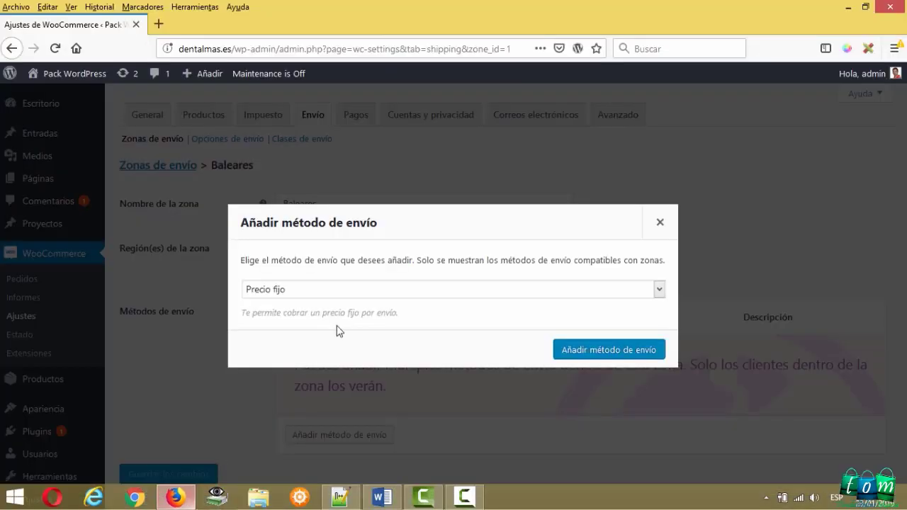
click(286, 295)
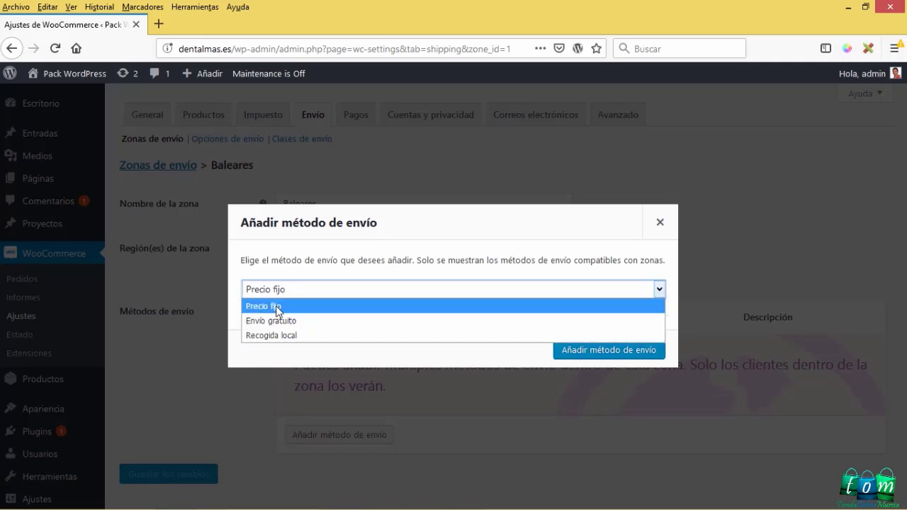
click(276, 307)
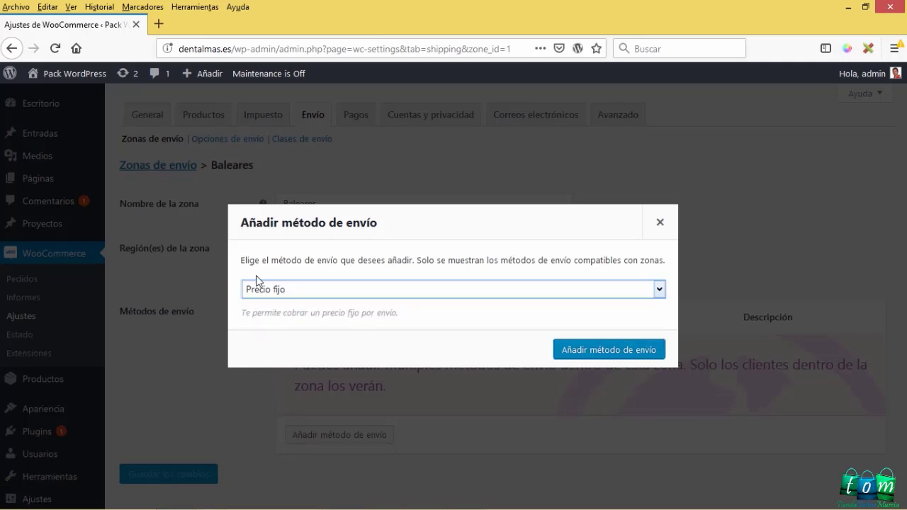
click(592, 361)
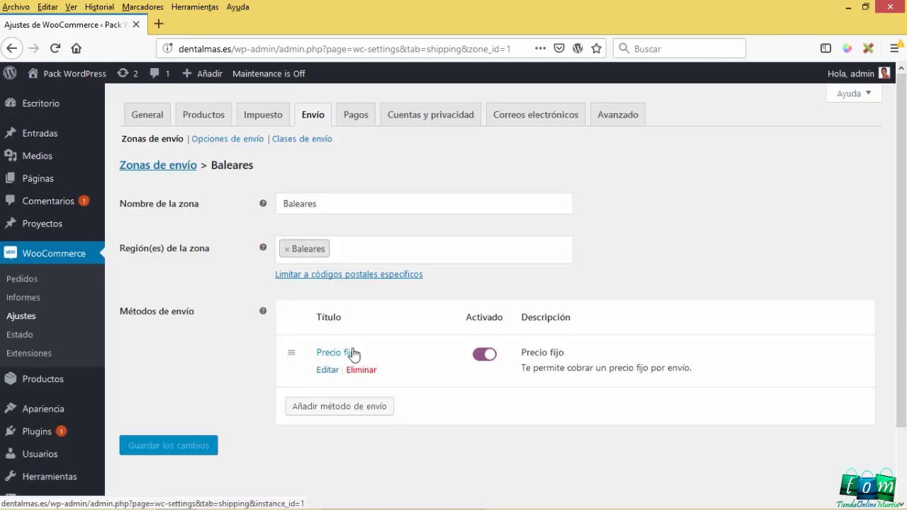
drag(356, 354, 316, 355)
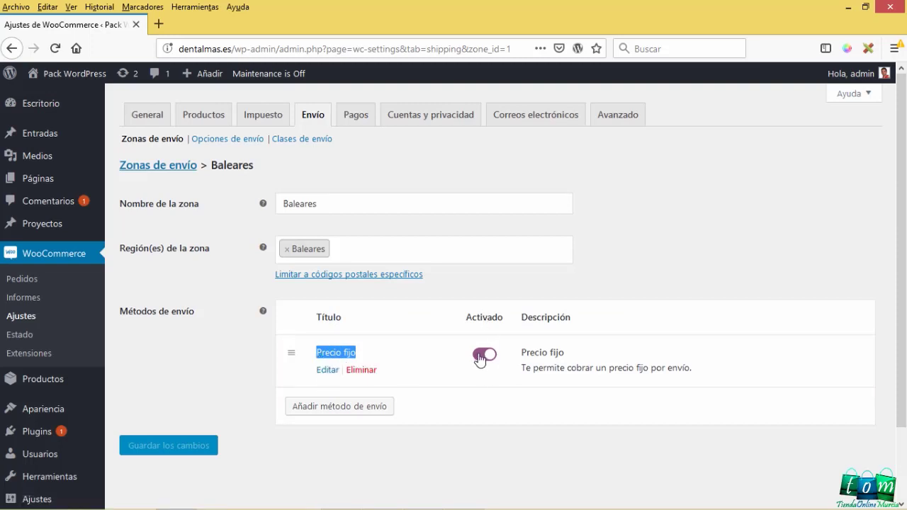
click(485, 354)
click(483, 354)
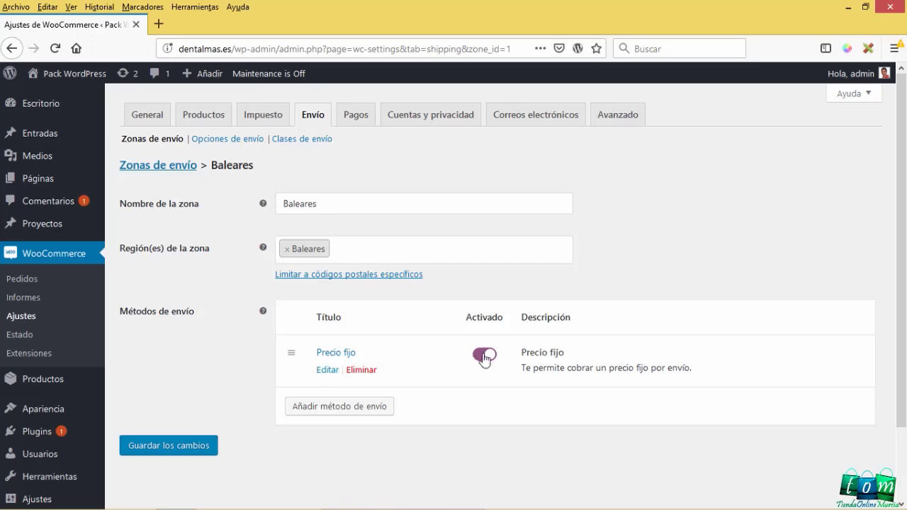
click(325, 371)
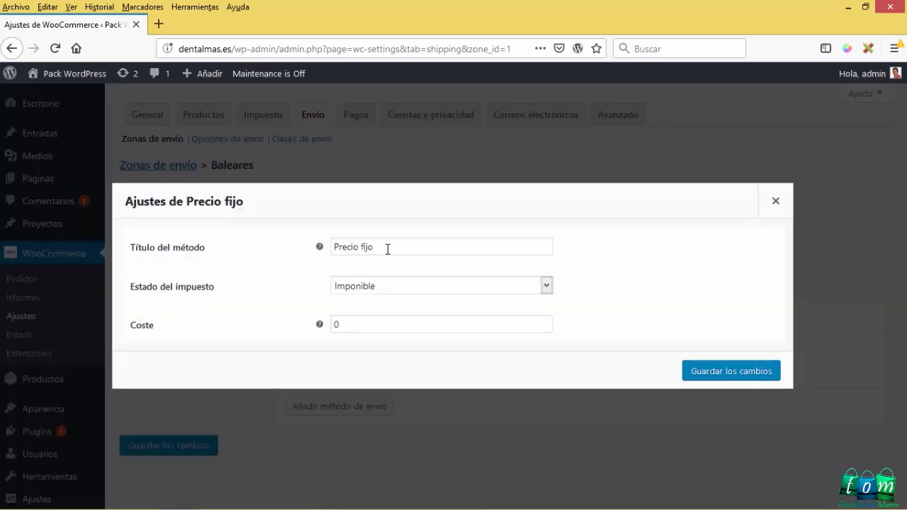
- Replace the method title Precio fijo with Gastos de envío
drag(387, 247, 331, 247)
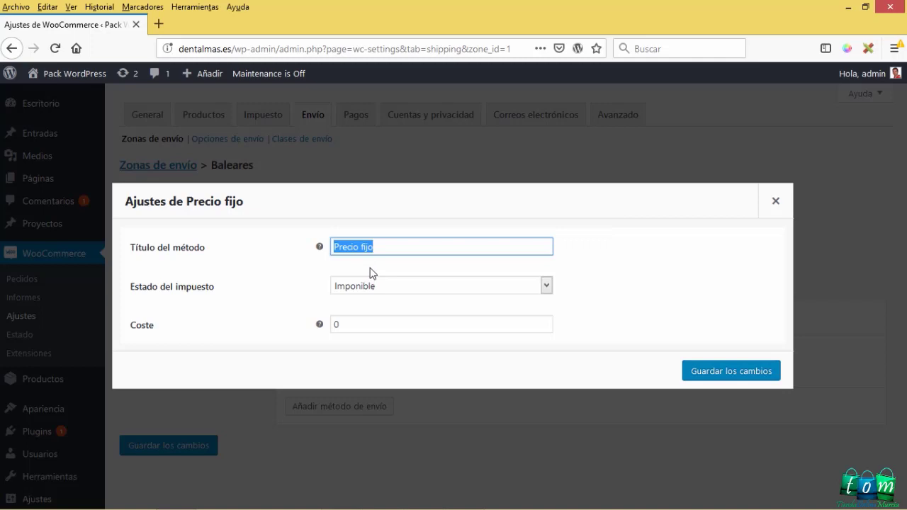
click(386, 245)
drag(375, 247, 320, 252)
click(385, 245)
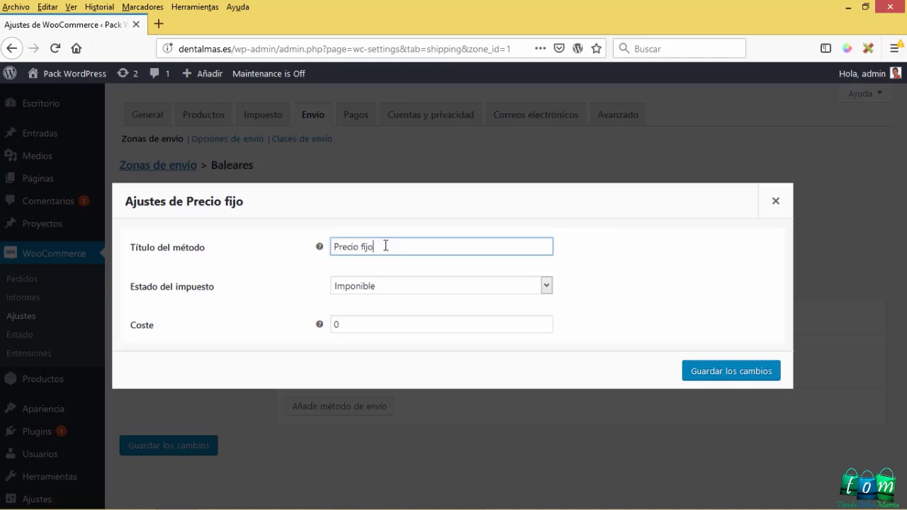
triple_click(386, 247)
click(389, 249)
drag(389, 249, 337, 248)
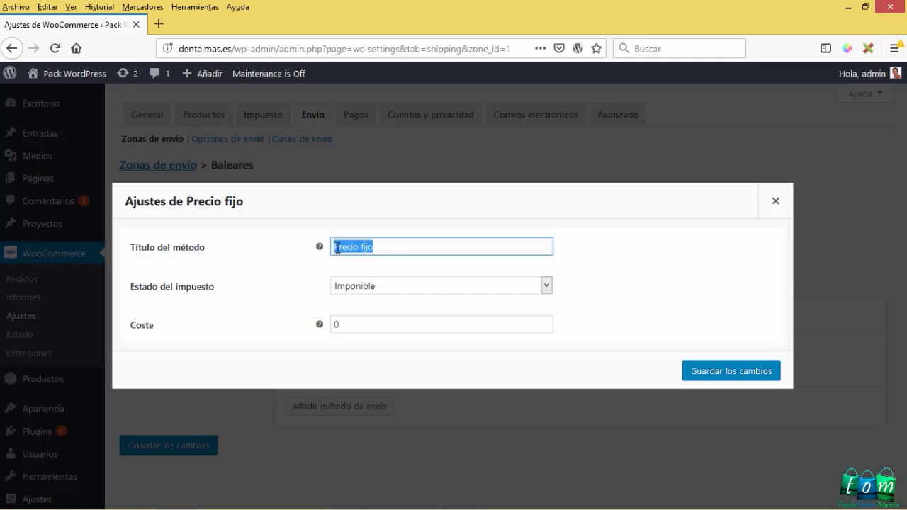
text(Gastos)
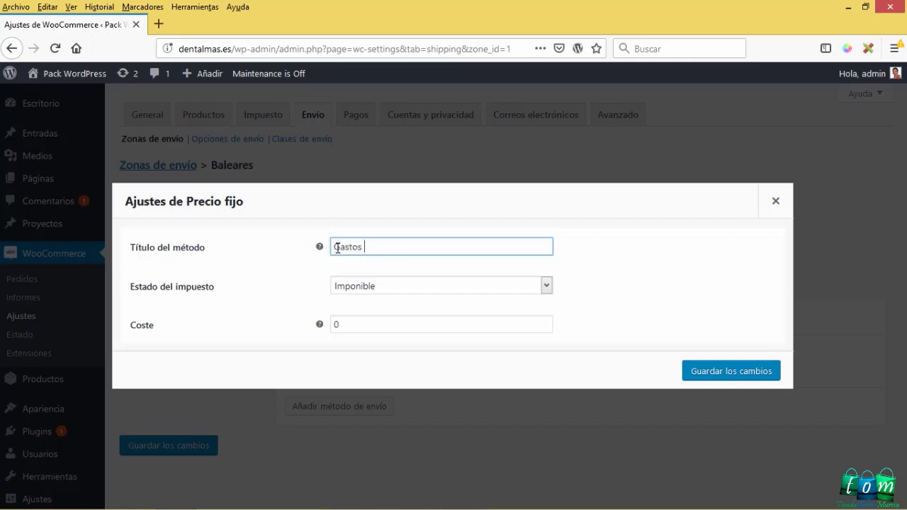
text( de envío)
drag(429, 246, 328, 243)
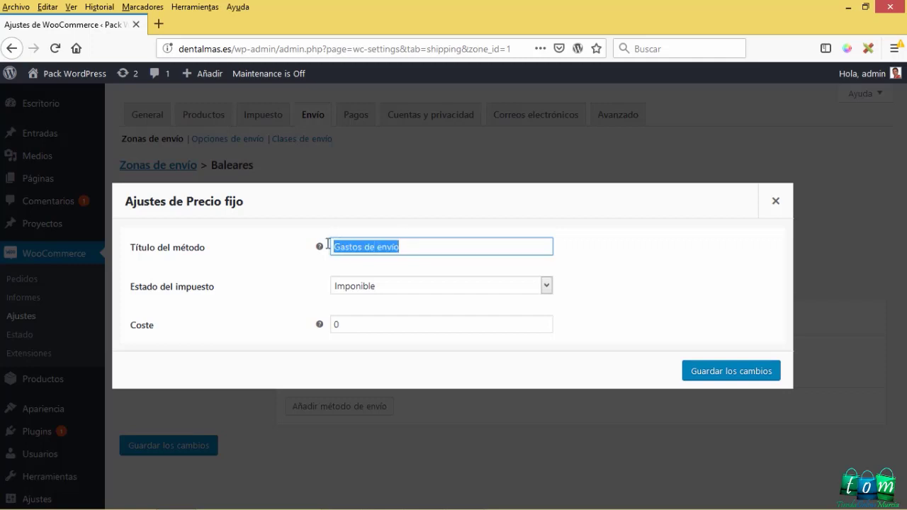
- Keep the tax status set to Imponible
click(394, 286)
click(394, 285)
drag(236, 296, 129, 289)
click(381, 285)
click(382, 288)
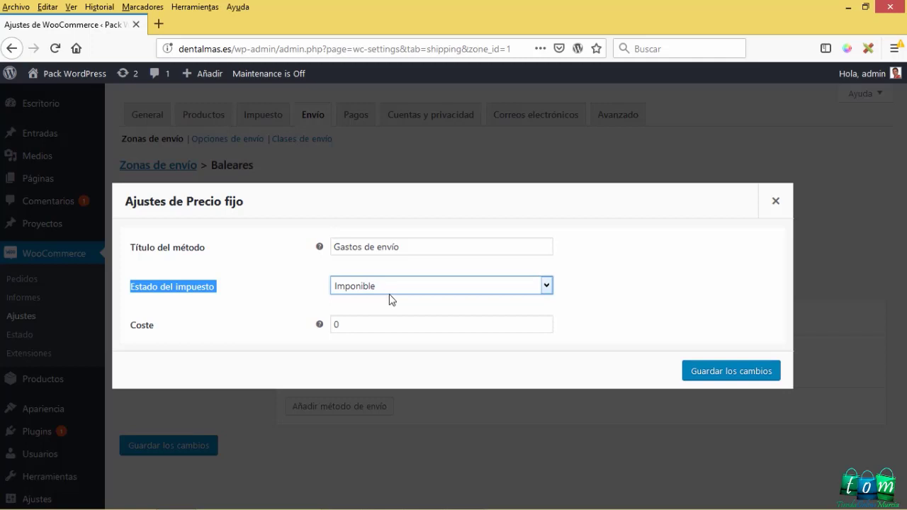
- Check the Baleares 5€ price in the Word shipping notes
click(382, 498)
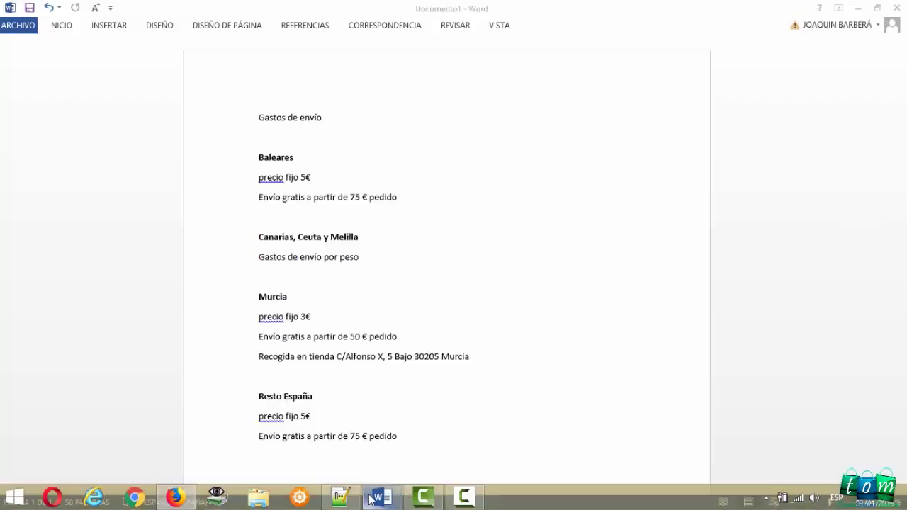
drag(314, 176, 303, 179)
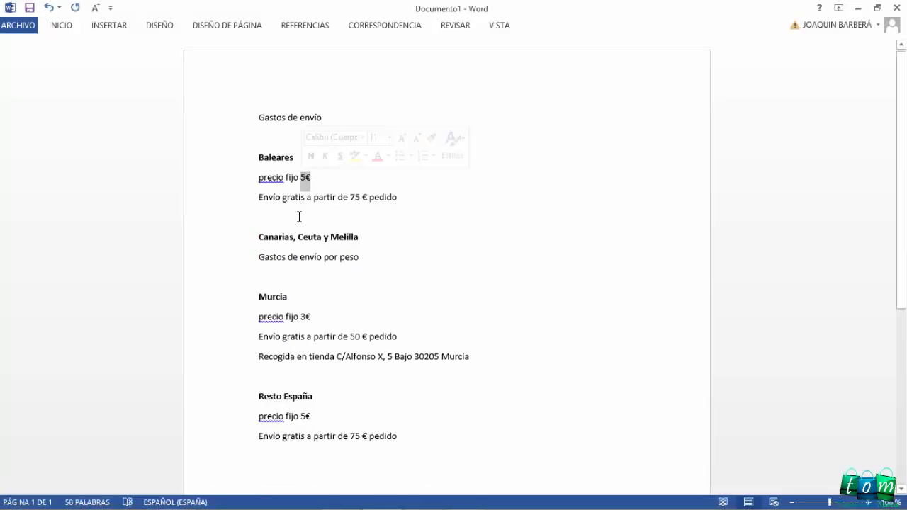
mouse_move(213, 505)
click(176, 498)
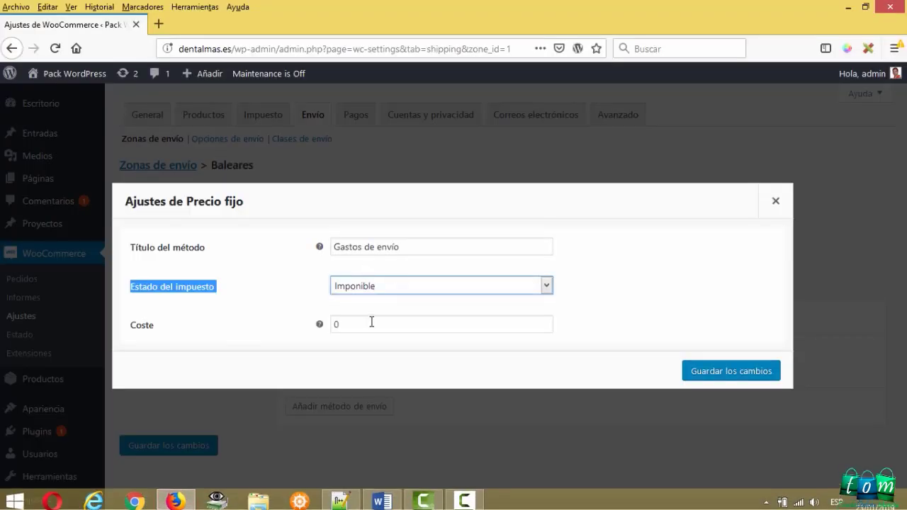
- Enter 5 as the flat-rate Coste
drag(348, 323, 328, 322)
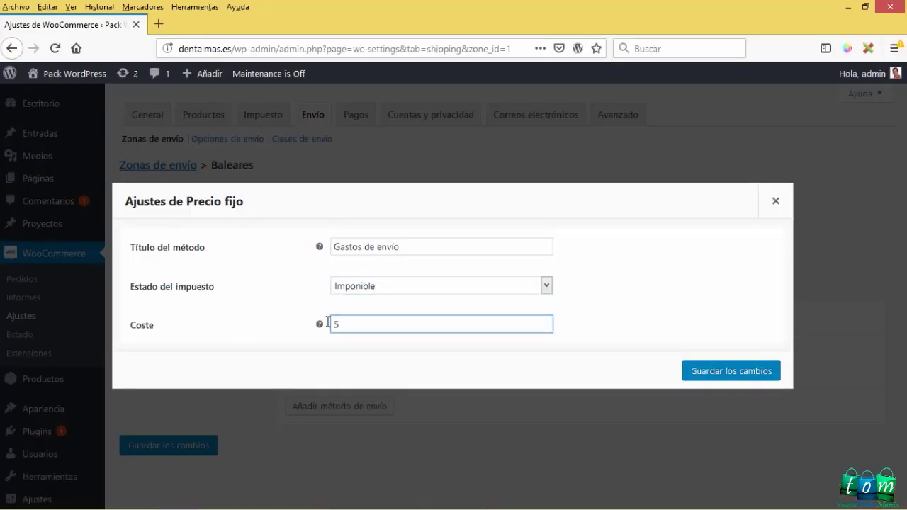
click(380, 343)
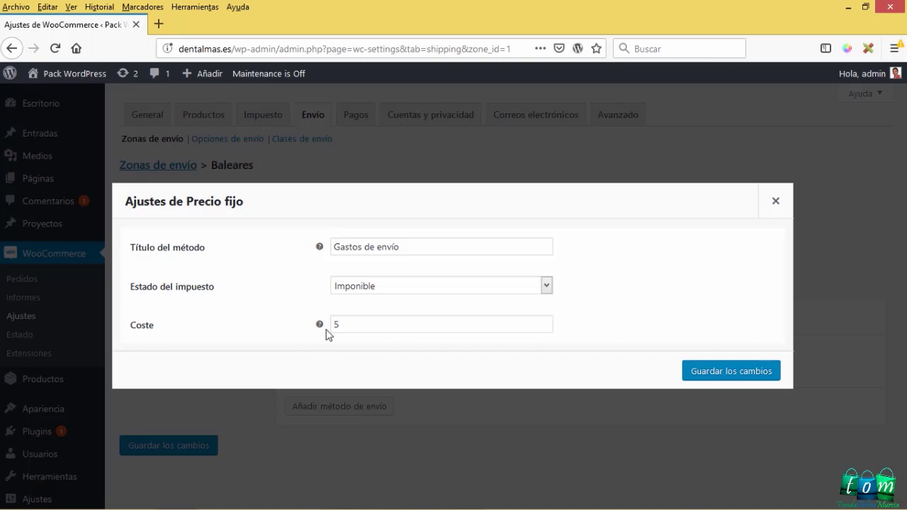
mouse_move(321, 325)
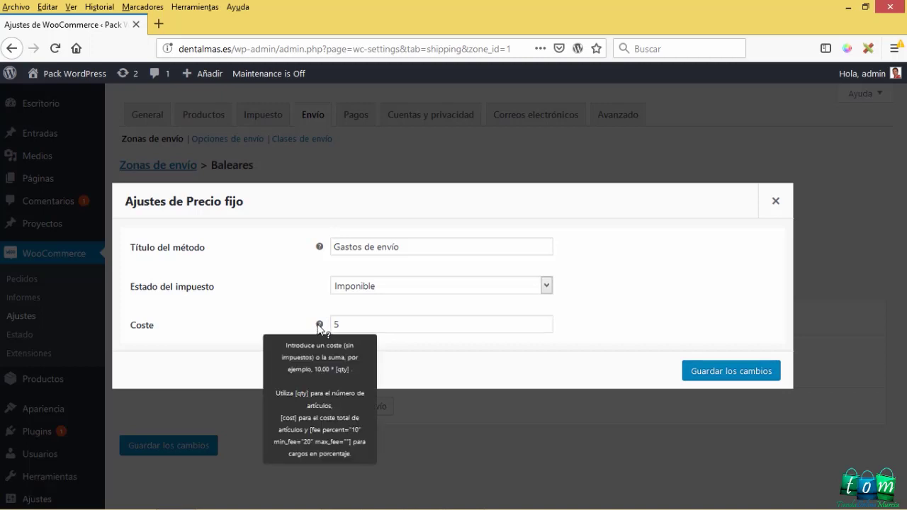
click(340, 324)
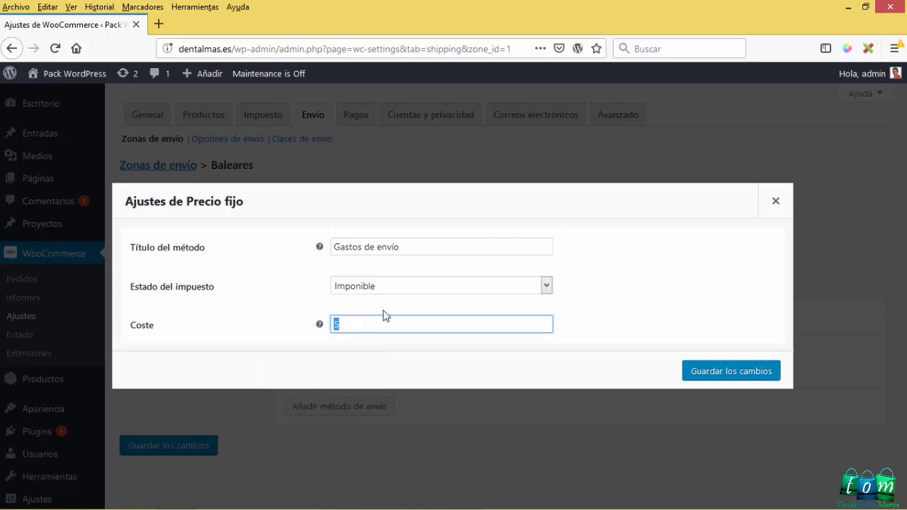
click(316, 324)
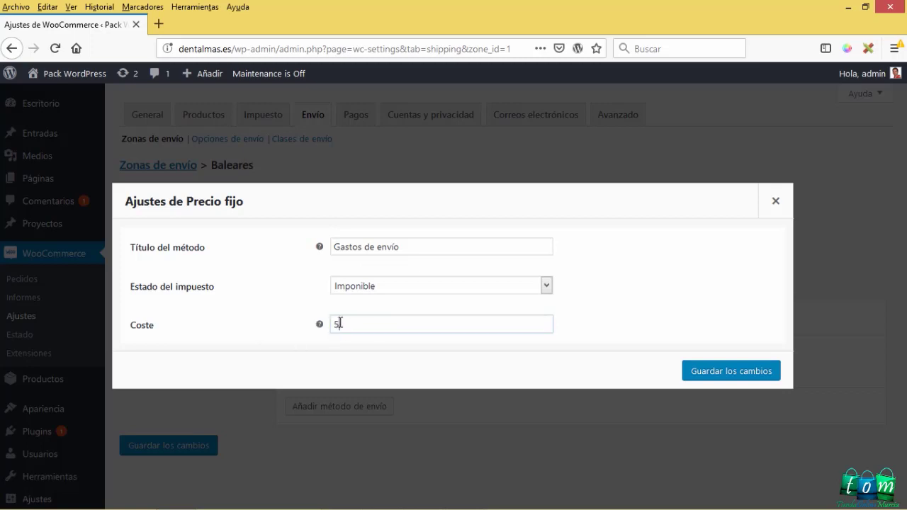
drag(340, 323, 332, 321)
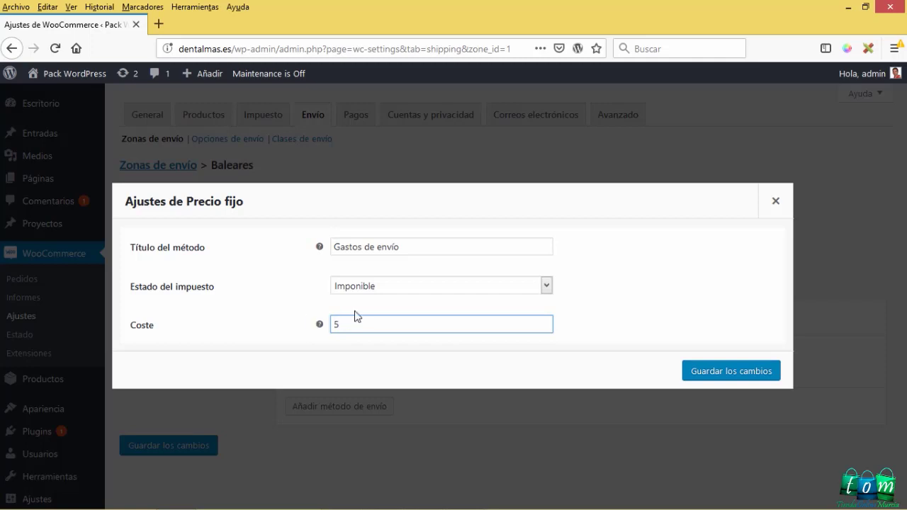
drag(345, 322, 321, 323)
click(21, 500)
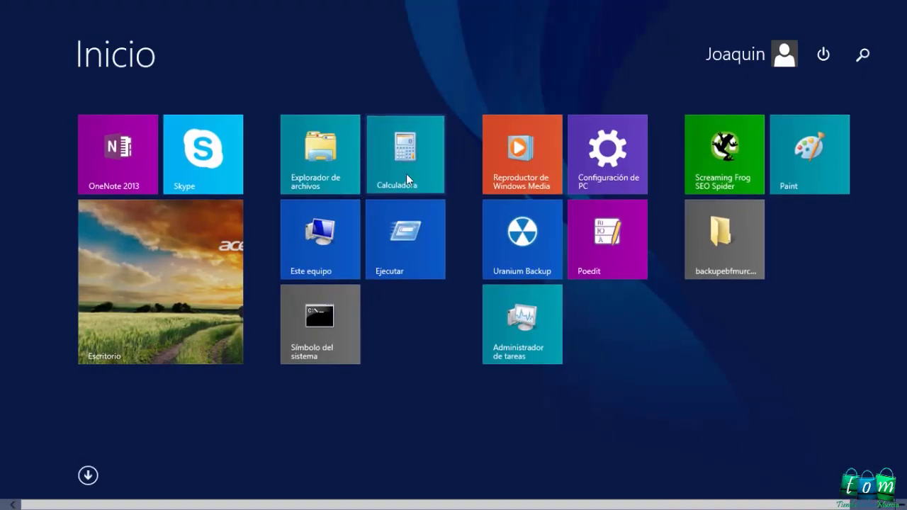
- Calculate 5 ÷ 1,21 (about 4,1322) in Calculator, then minimize it
key(super)
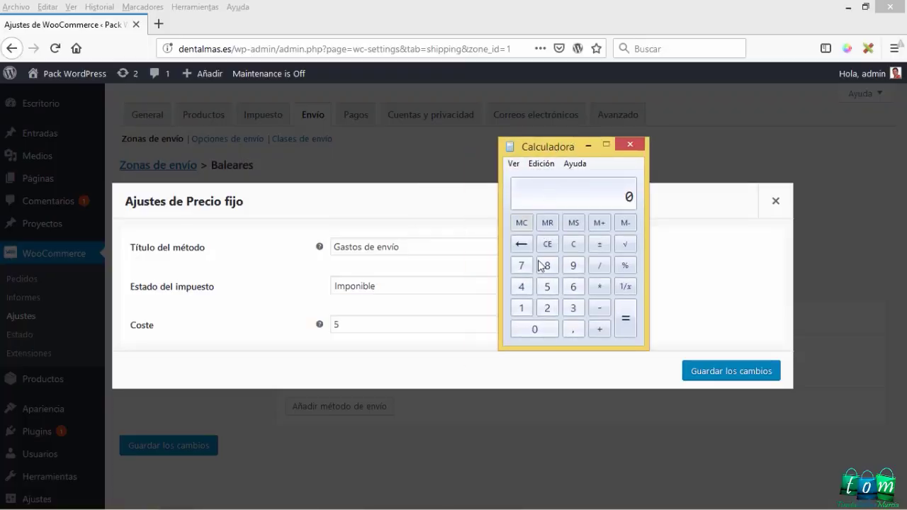
click(549, 288)
click(599, 265)
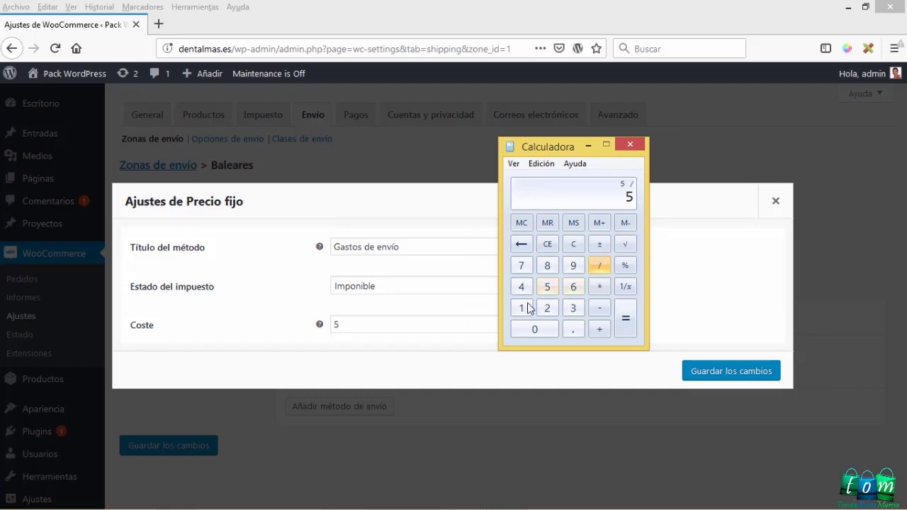
click(522, 307)
click(573, 328)
click(547, 308)
click(521, 308)
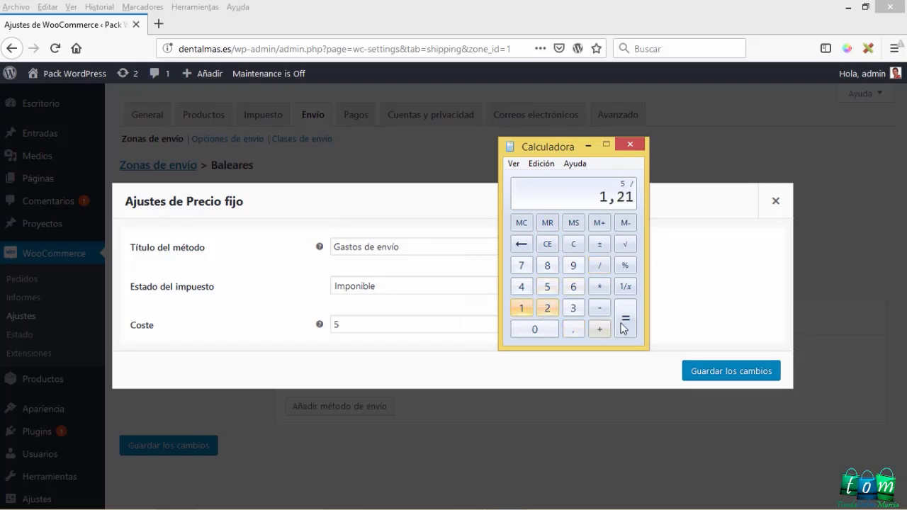
click(625, 318)
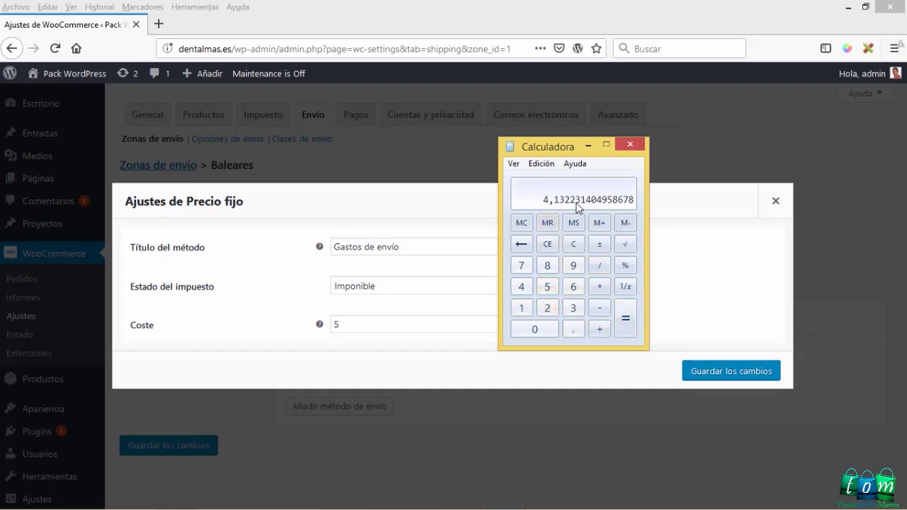
click(588, 144)
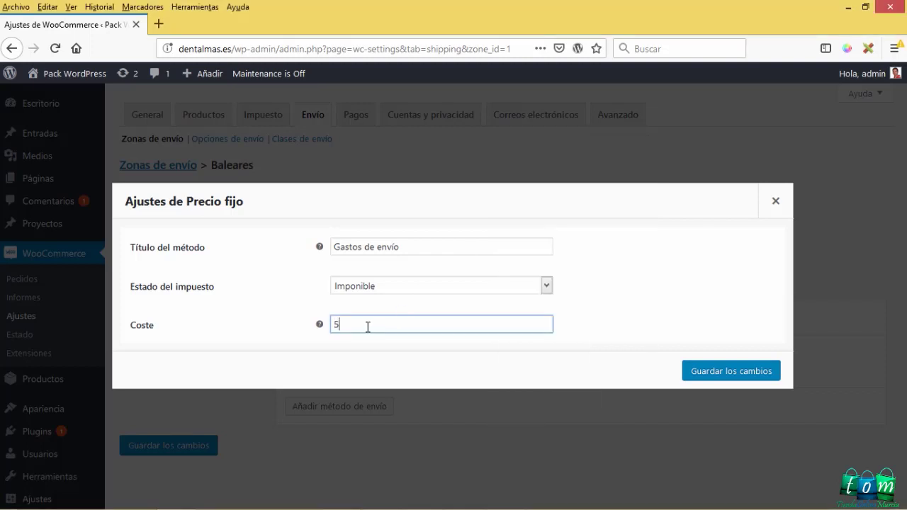
- Try 4.1322 as the Coste, revert it to 5 and save the Gastos de envío settings
drag(368, 327, 316, 322)
click(299, 331)
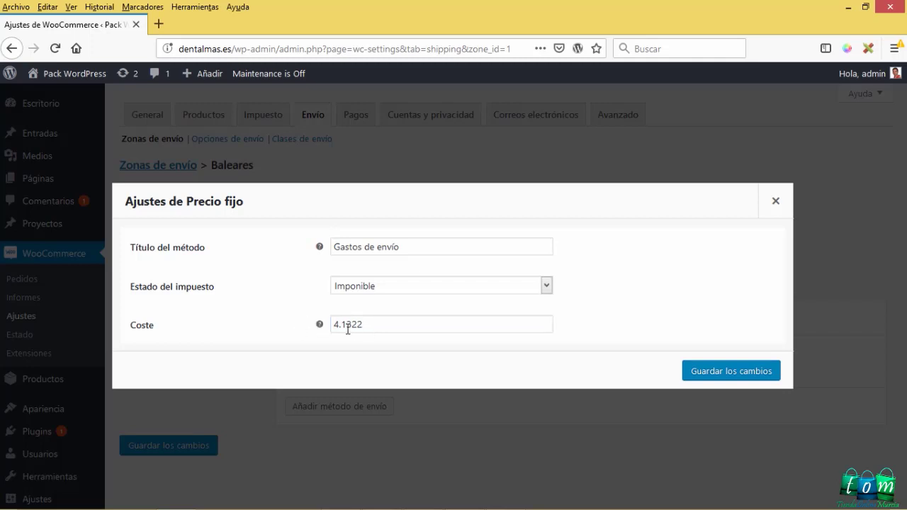
drag(374, 324, 330, 325)
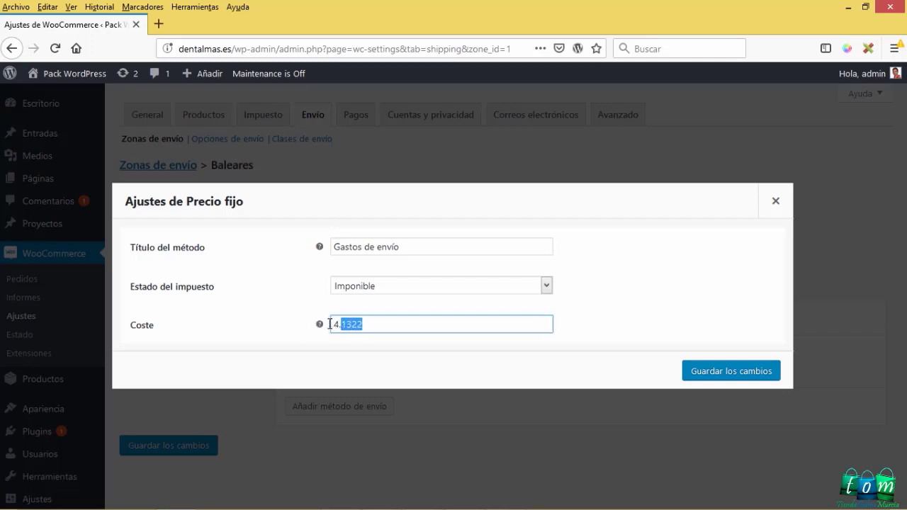
click(376, 325)
triple_click(377, 324)
click(407, 323)
key(ctrl+a)
text(5)
click(653, 284)
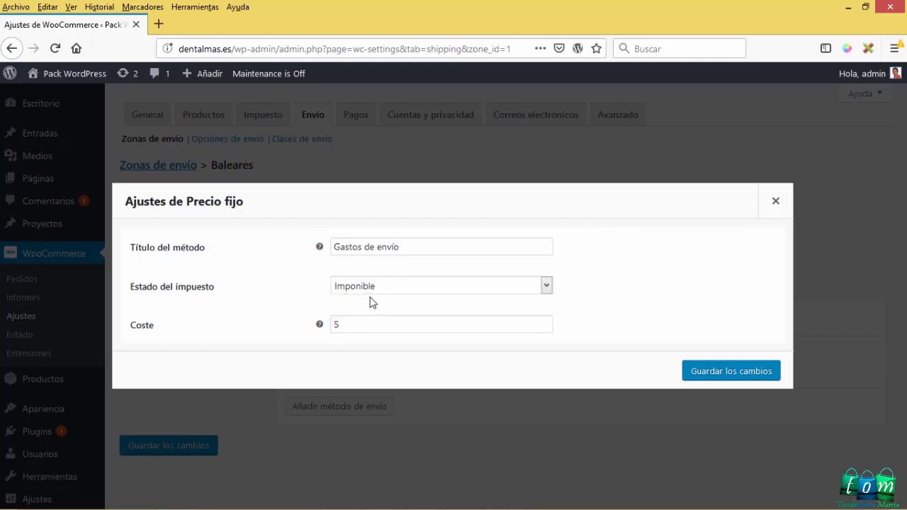
click(723, 377)
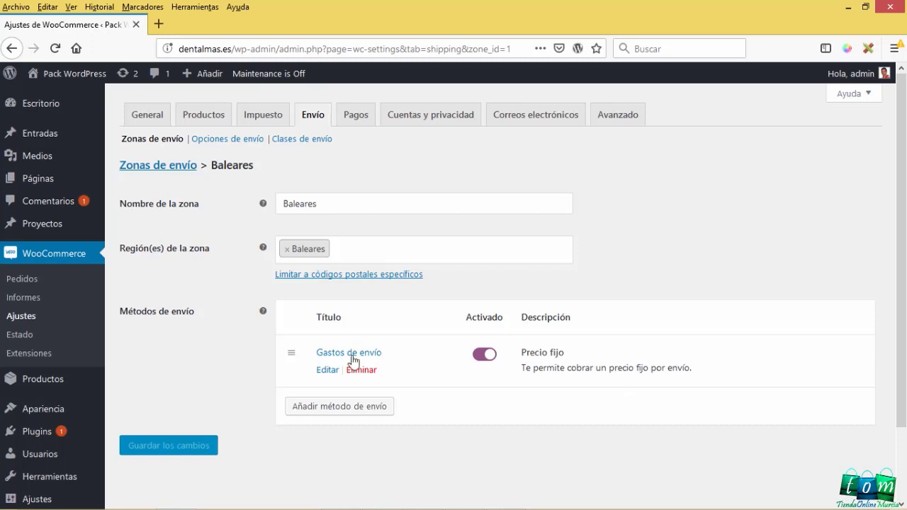
- Check the Baleares free-shipping rule and its 75 € threshold in the Word notes
triple_click(352, 360)
click(505, 452)
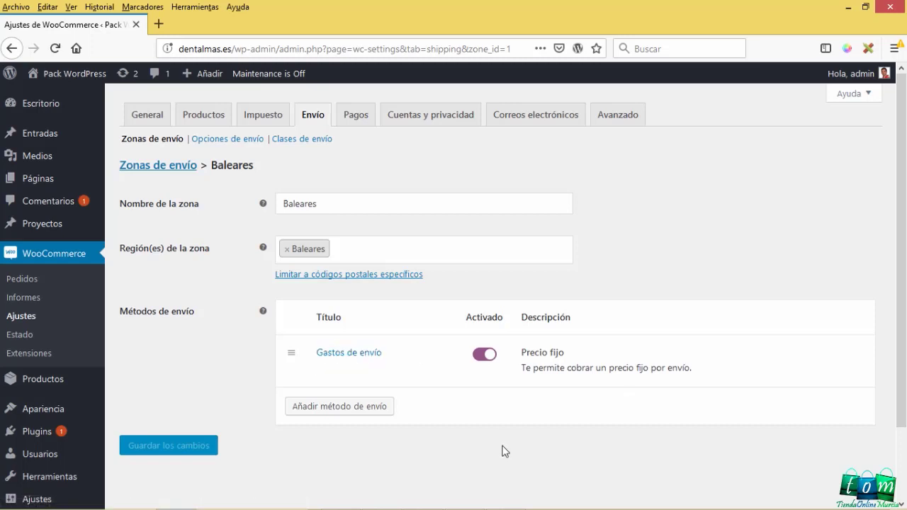
triple_click(126, 318)
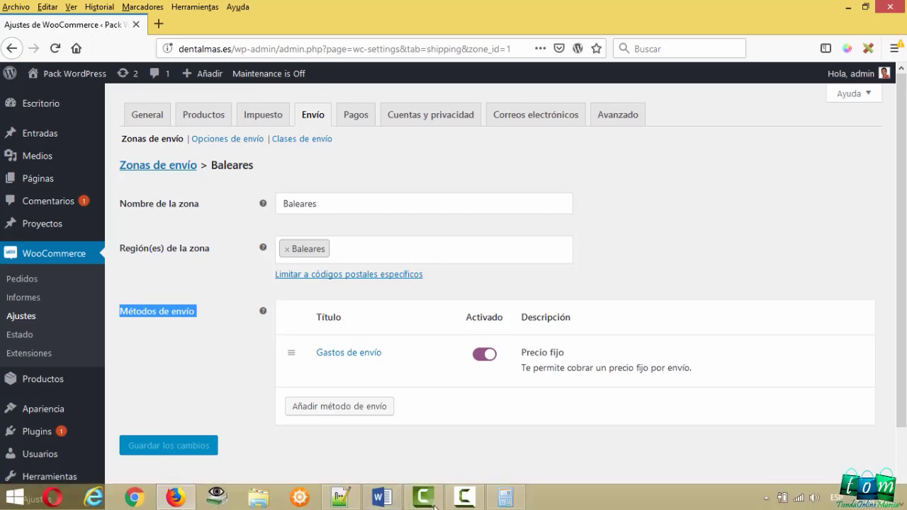
click(382, 503)
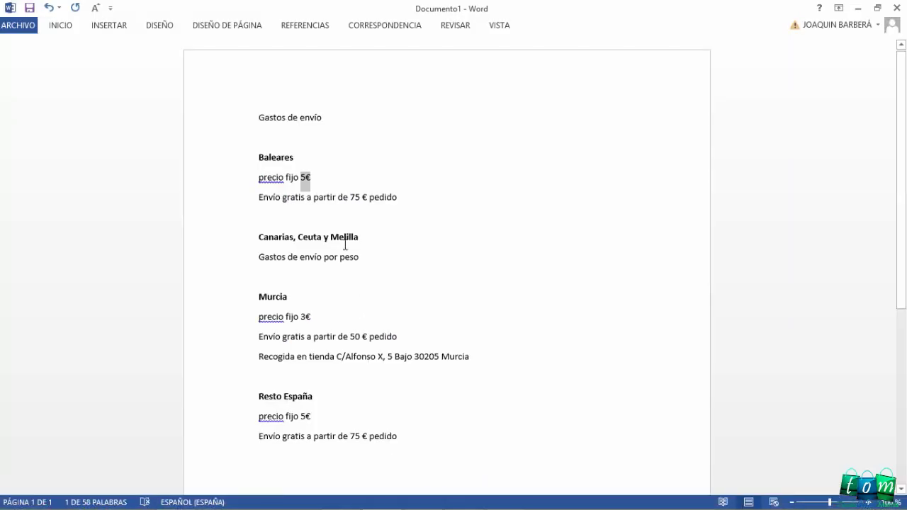
drag(402, 200, 259, 200)
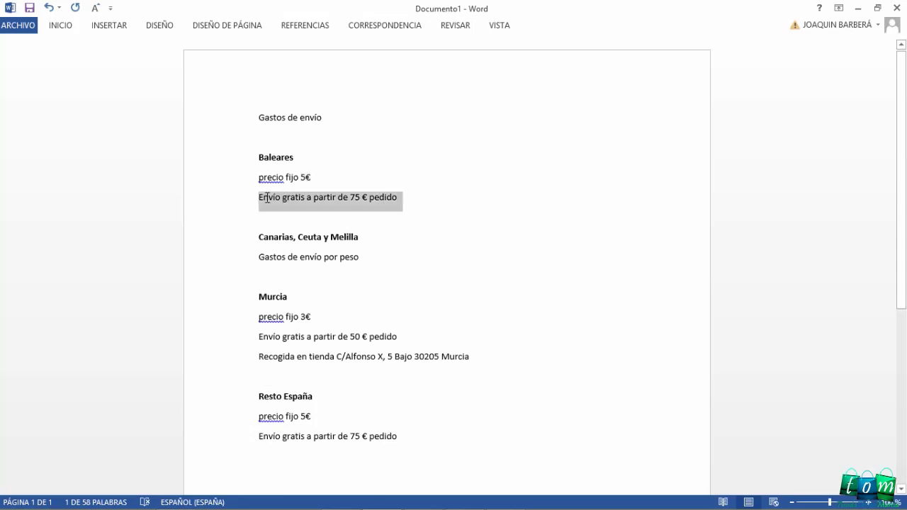
click(324, 202)
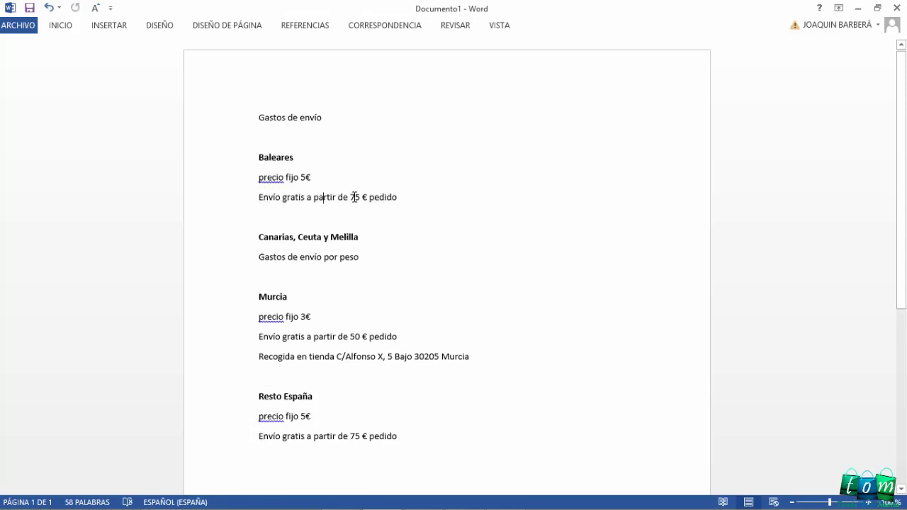
drag(352, 198, 367, 198)
key(Down)
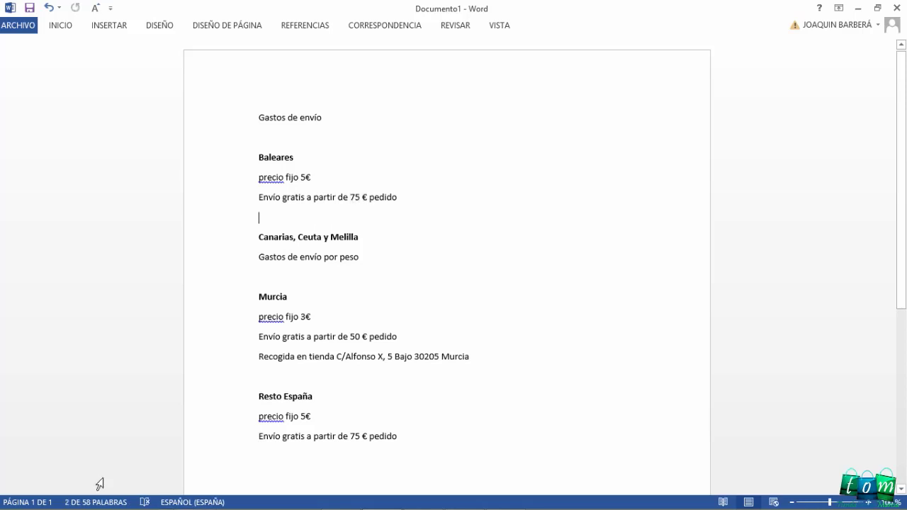
- Add an Envío gratuito method to the Baleares zone
click(185, 497)
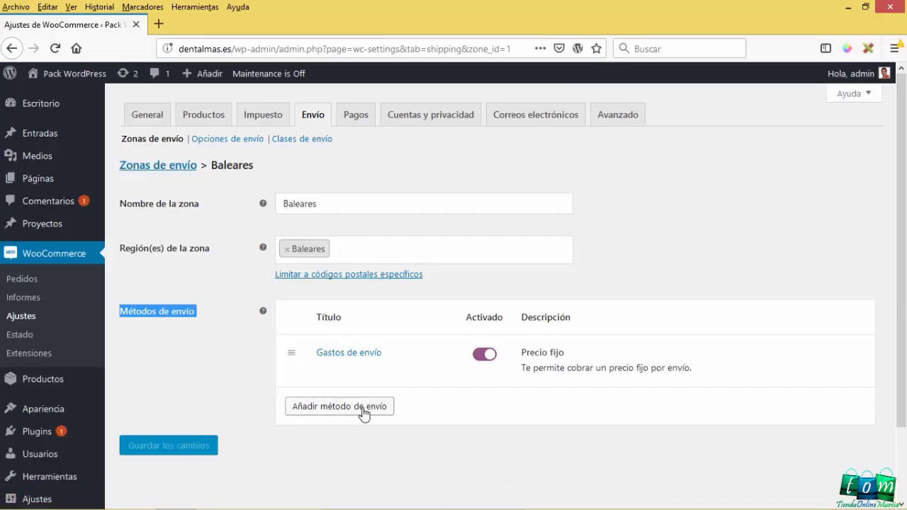
click(333, 415)
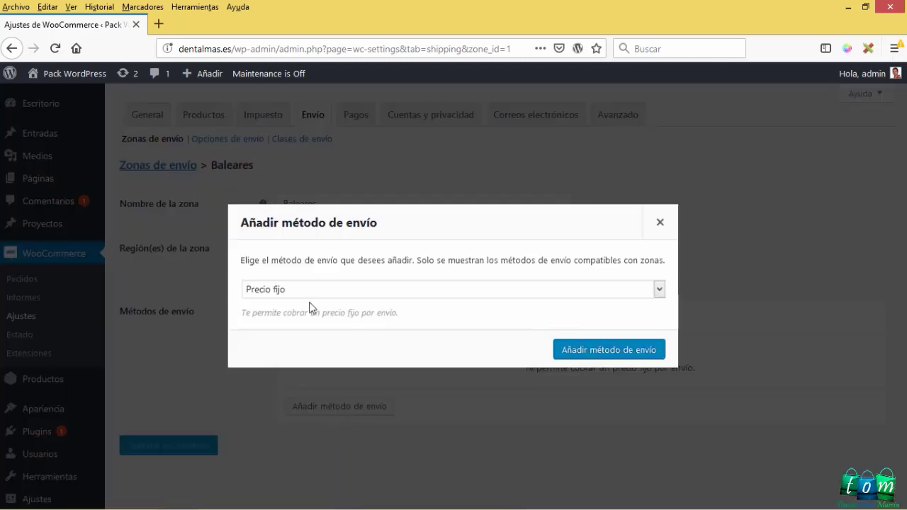
click(309, 293)
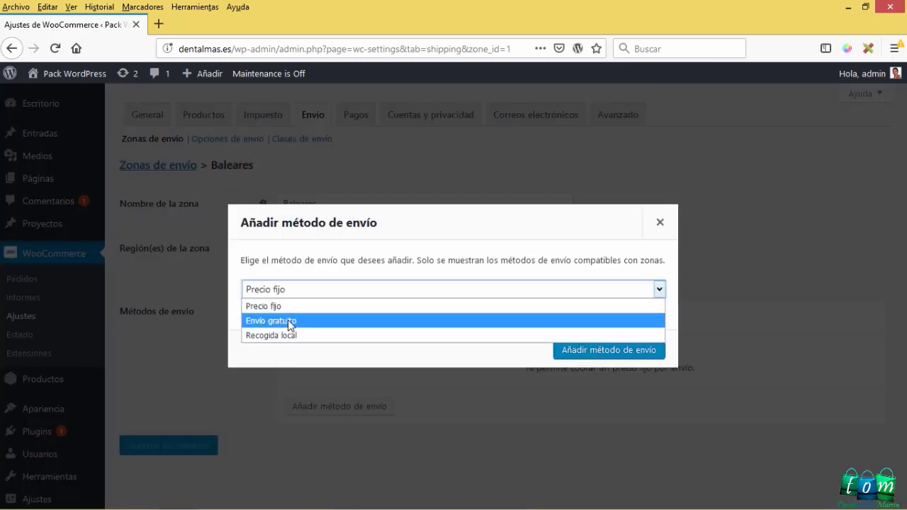
click(288, 320)
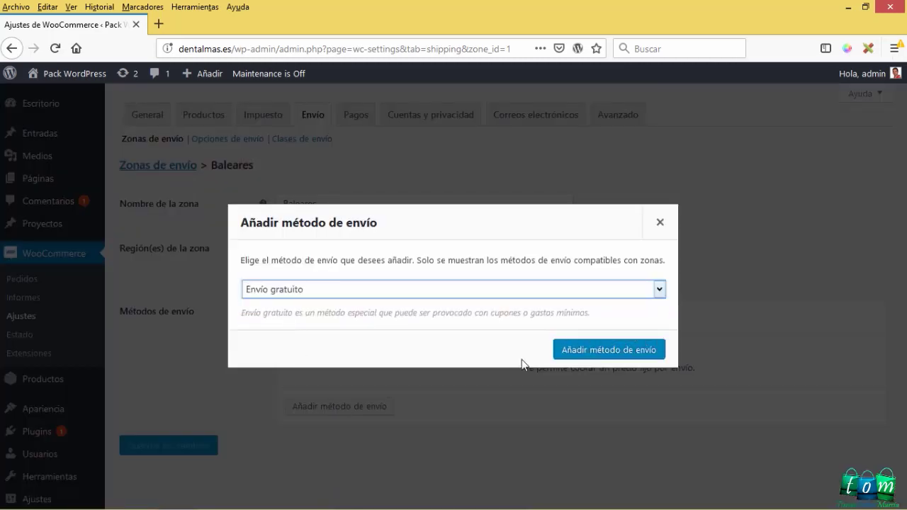
click(590, 350)
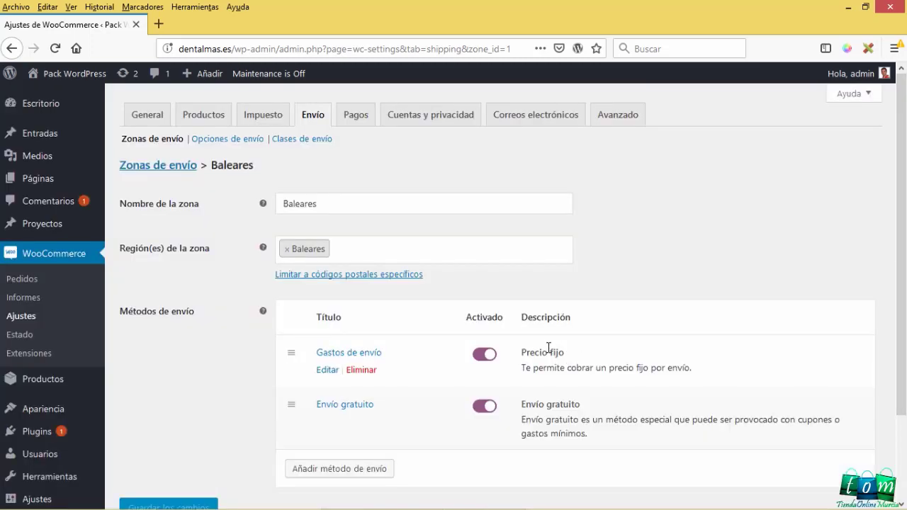
scroll(411, 337, down, 2)
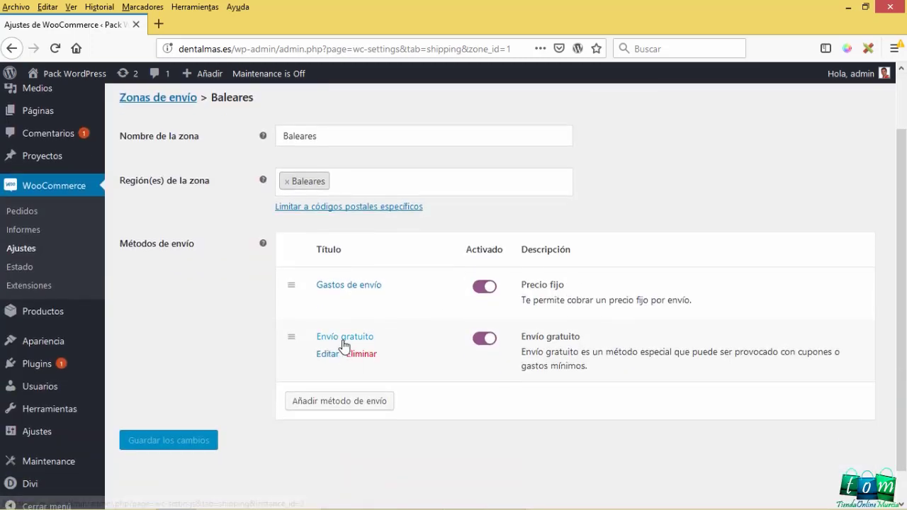
click(327, 354)
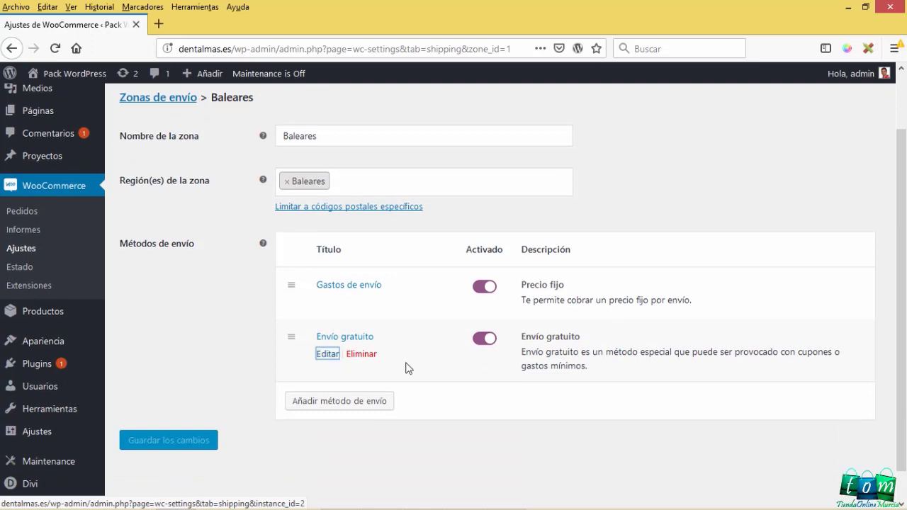
- Retitle the free shipping method from Envío gratuito to Envío gratis
triple_click(361, 246)
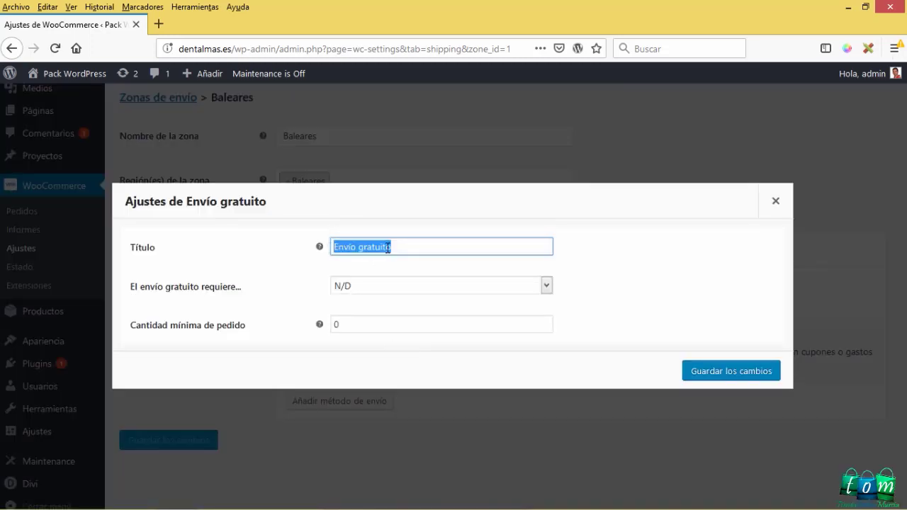
drag(411, 248, 331, 250)
click(403, 246)
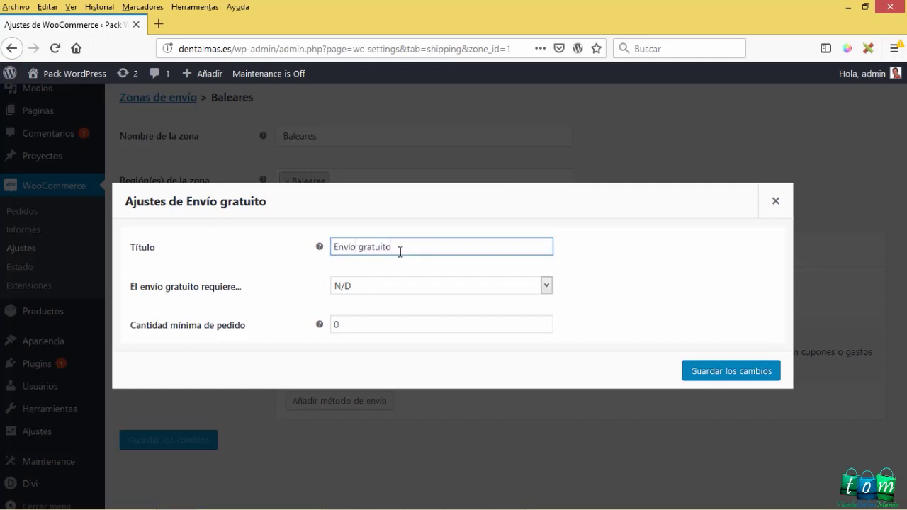
shift+click(416, 251)
key(BackSpace)
- Set the free shipping requirement to Una cantidad mínima de pedido
drag(132, 289, 239, 297)
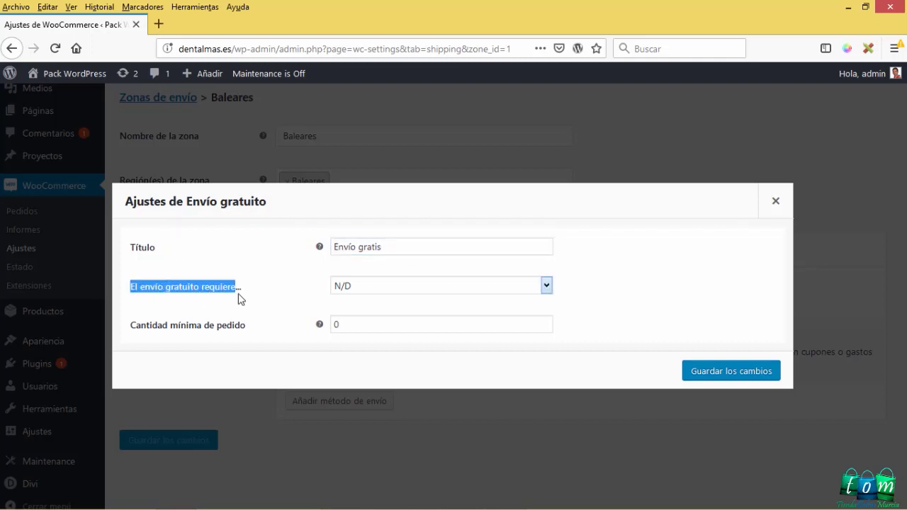
click(380, 292)
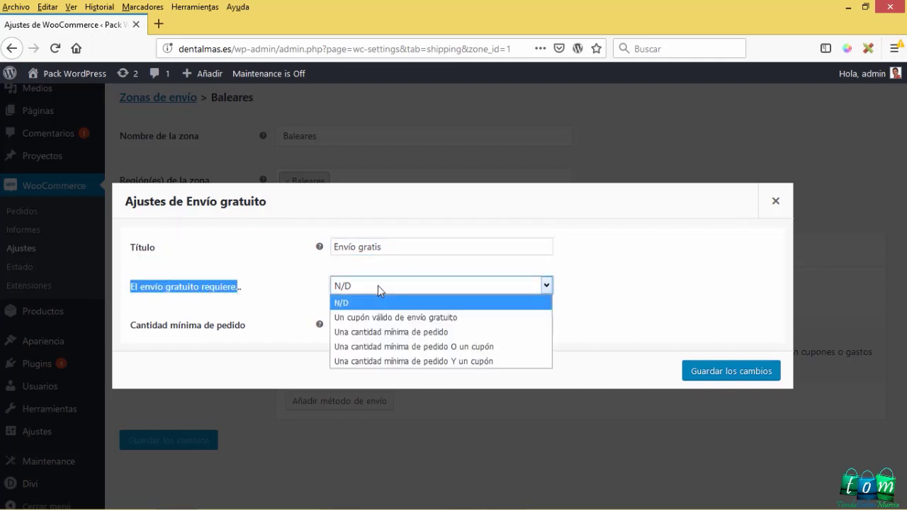
click(393, 332)
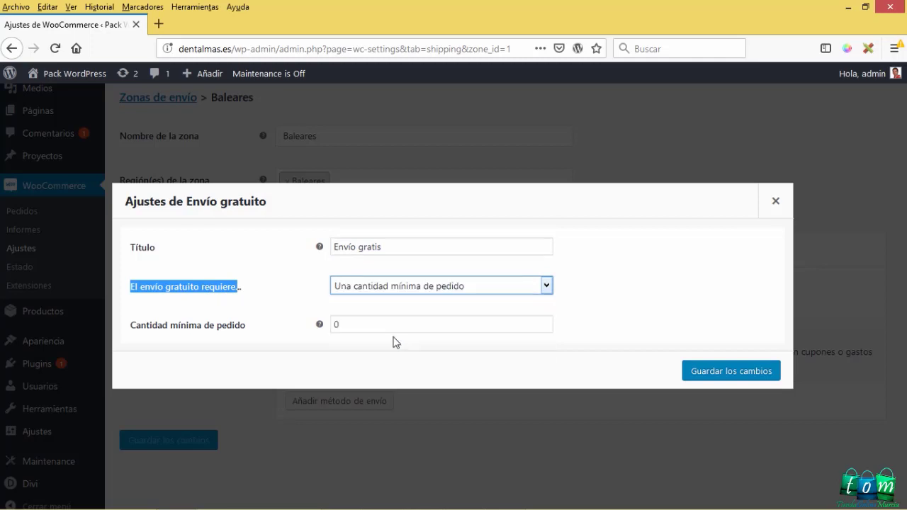
click(392, 501)
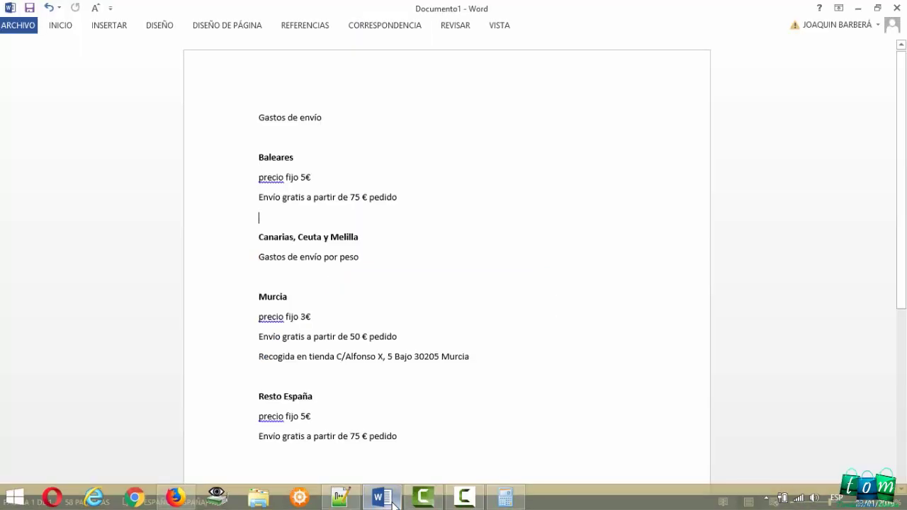
click(394, 501)
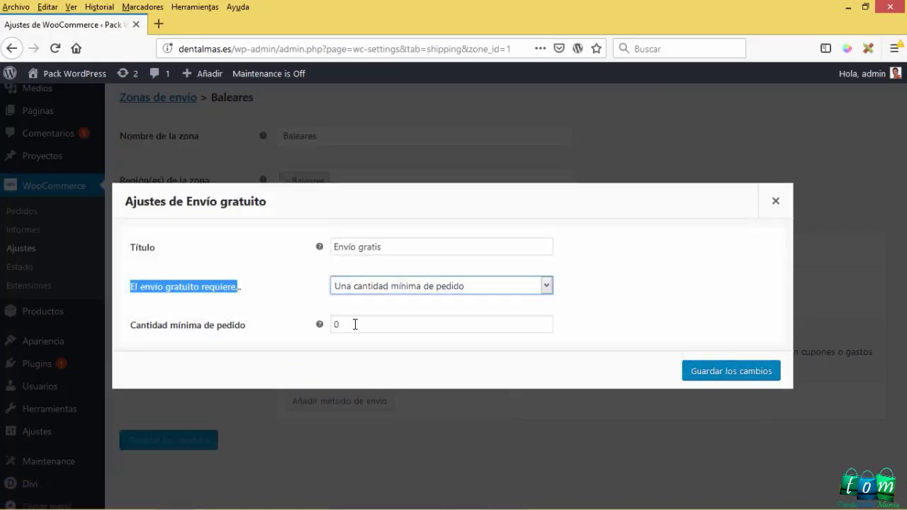
- Enter 75 as the minimum order amount and save the free shipping settings
drag(354, 324, 321, 324)
mouse_move(325, 327)
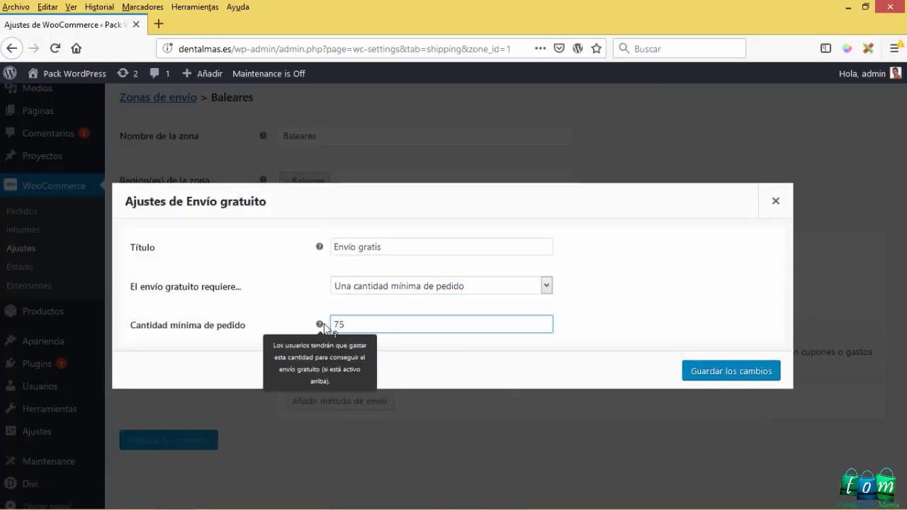
click(520, 204)
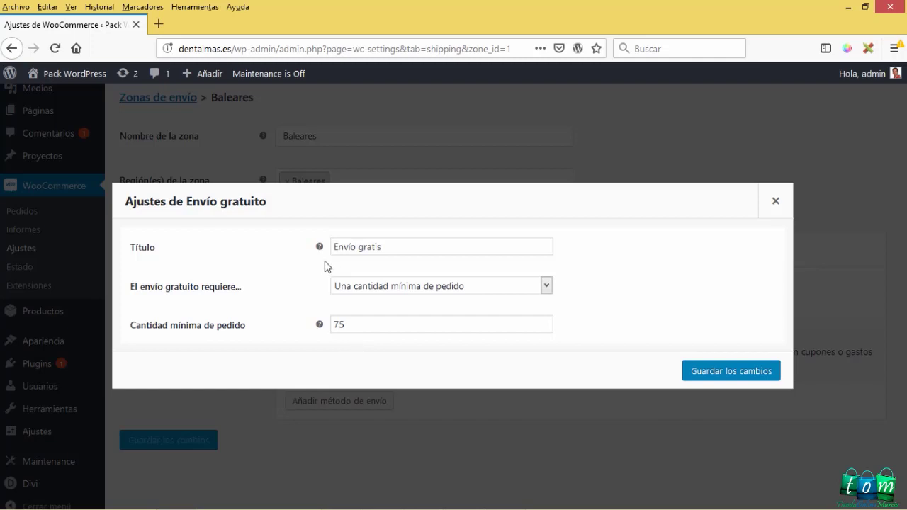
double_click(337, 323)
key(BackSpace)
drag(360, 325, 314, 322)
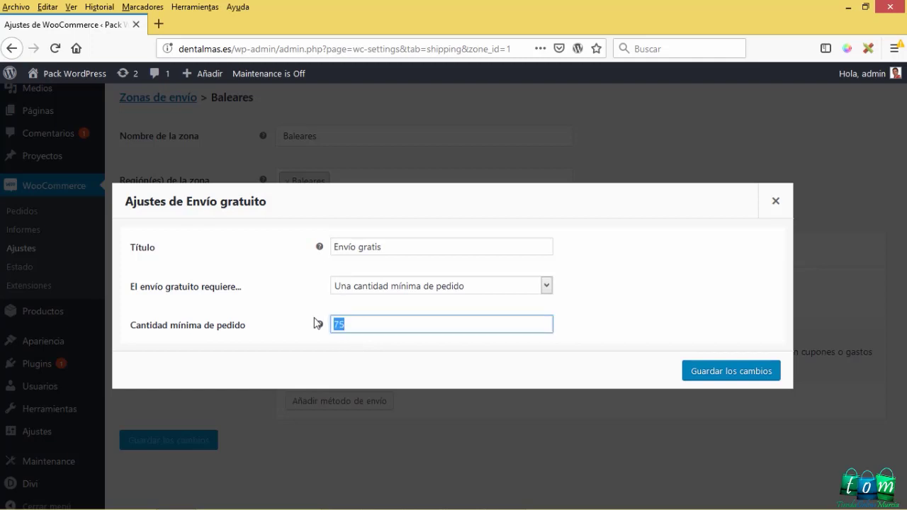
click(378, 325)
click(707, 375)
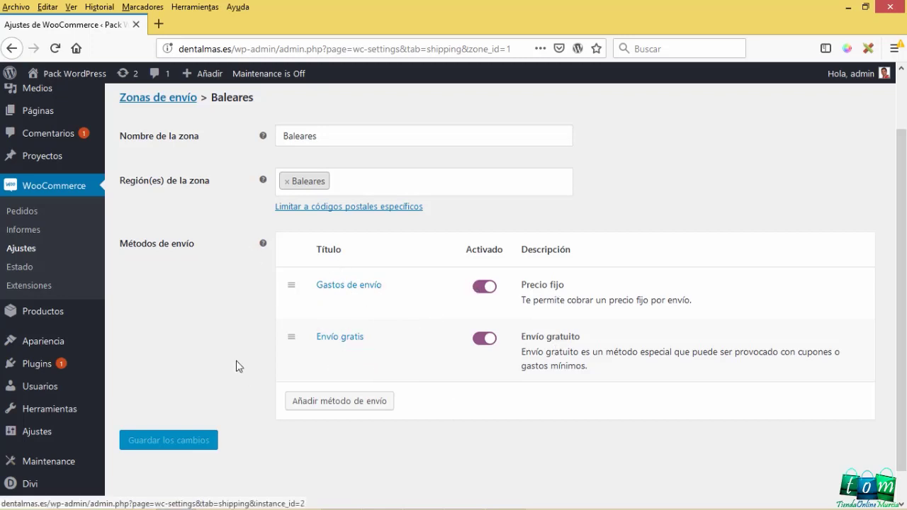
scroll(227, 351, up, 2)
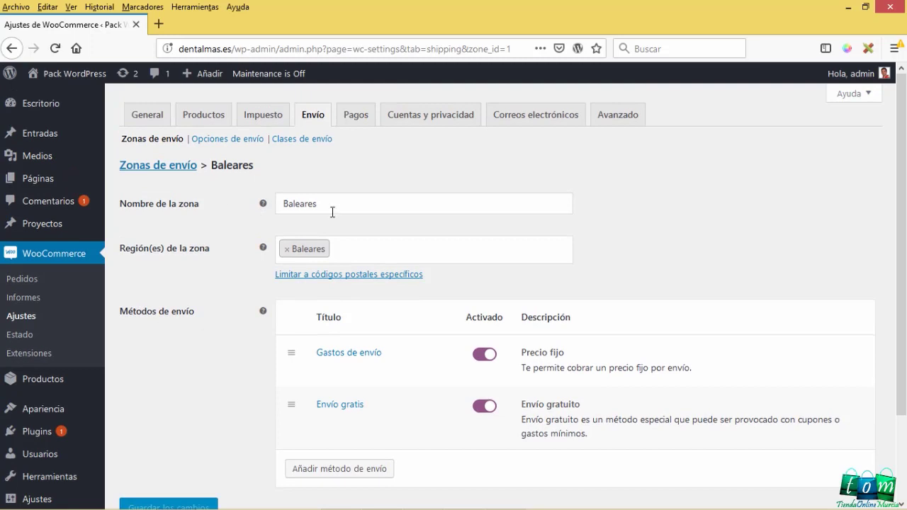
click(340, 211)
key(ctrl+a)
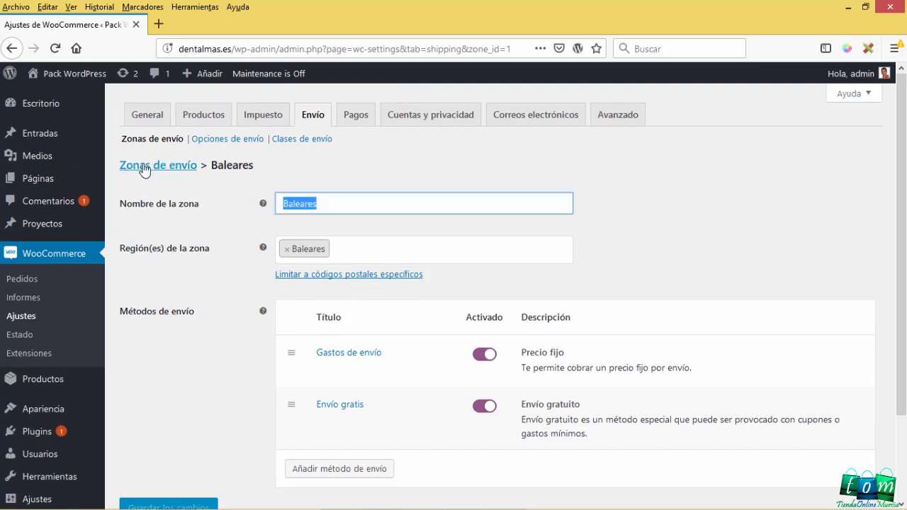
click(146, 166)
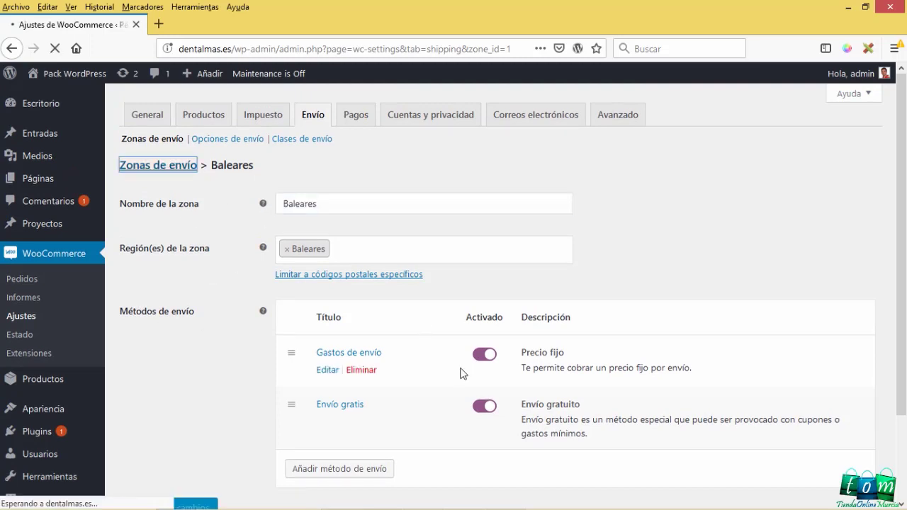
scroll(241, 250, down, 1)
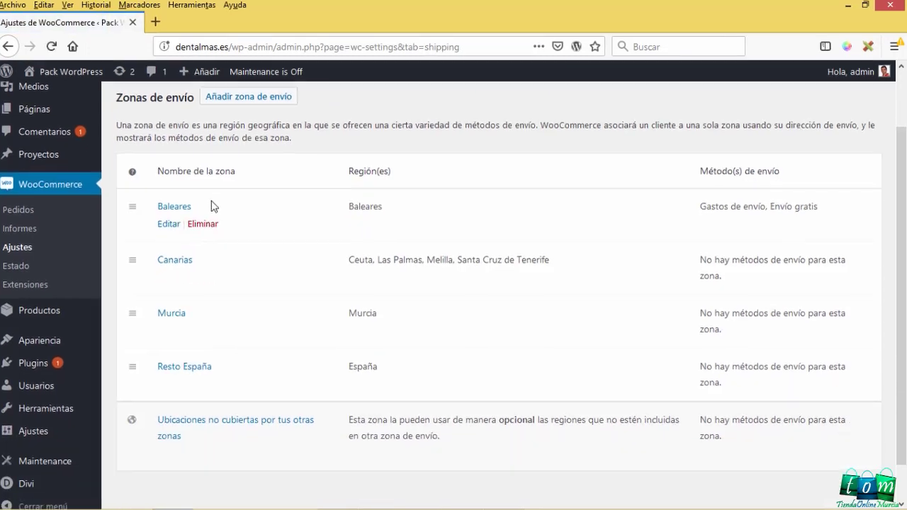
drag(210, 205, 157, 205)
click(393, 211)
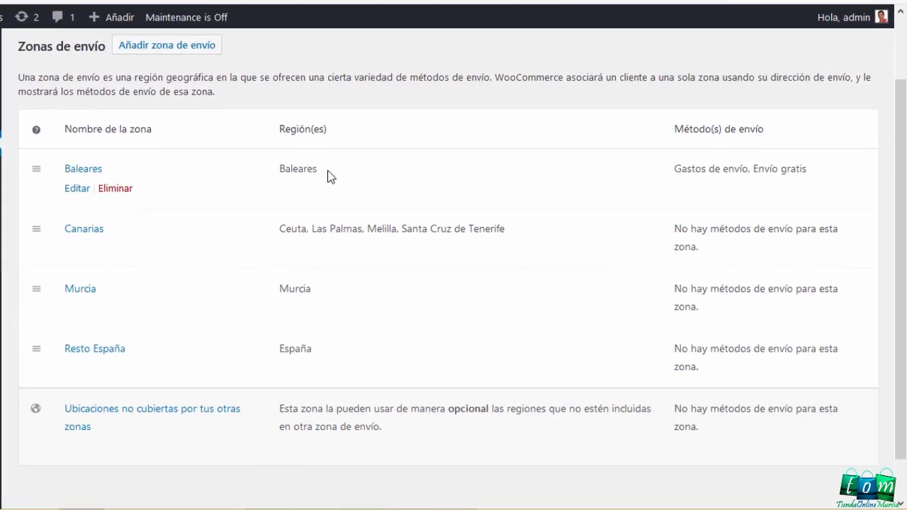
drag(328, 171, 282, 171)
click(457, 181)
mouse_move(820, 177)
mouse_down()
mouse_move(674, 170)
mouse_move(815, 174)
mouse_up()
click(687, 187)
click(772, 189)
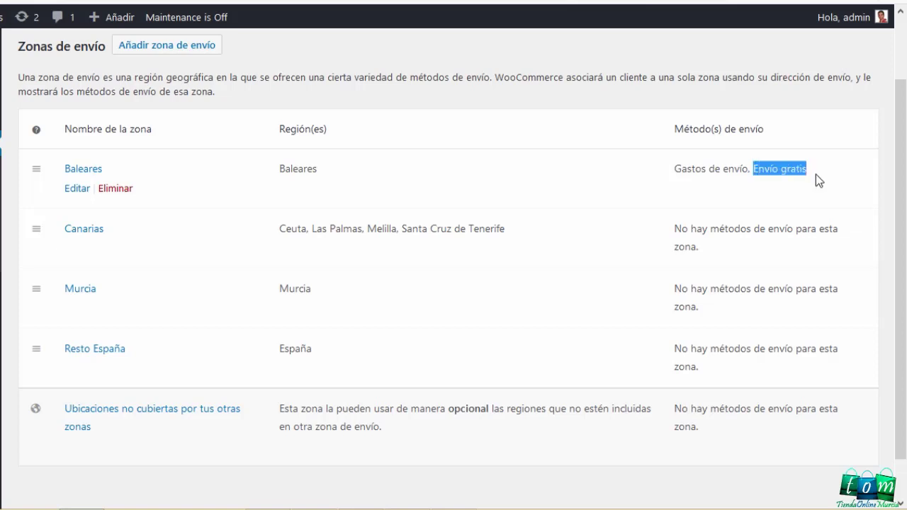
click(785, 196)
click(76, 188)
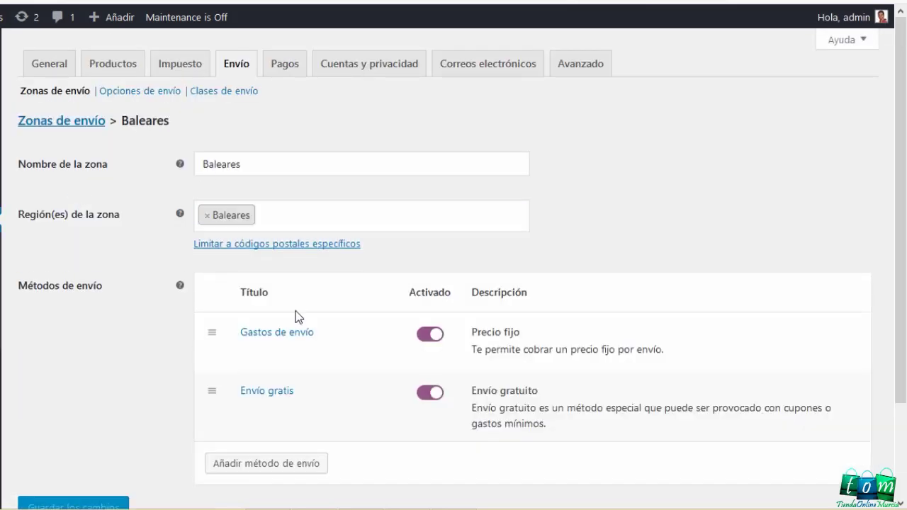
- Review the Gastos de envío settings (cost 5, taxable), save them and return to the zones list
scroll(273, 287, down, 1)
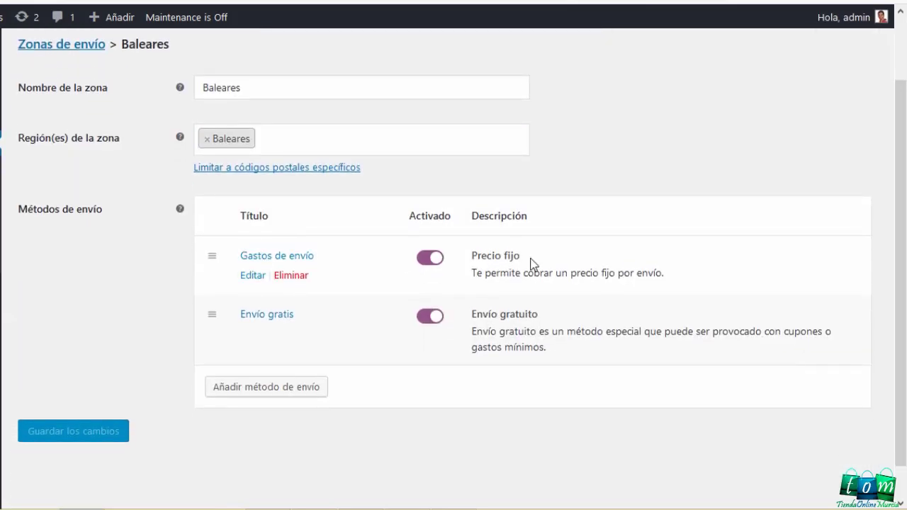
drag(522, 258, 470, 258)
click(253, 276)
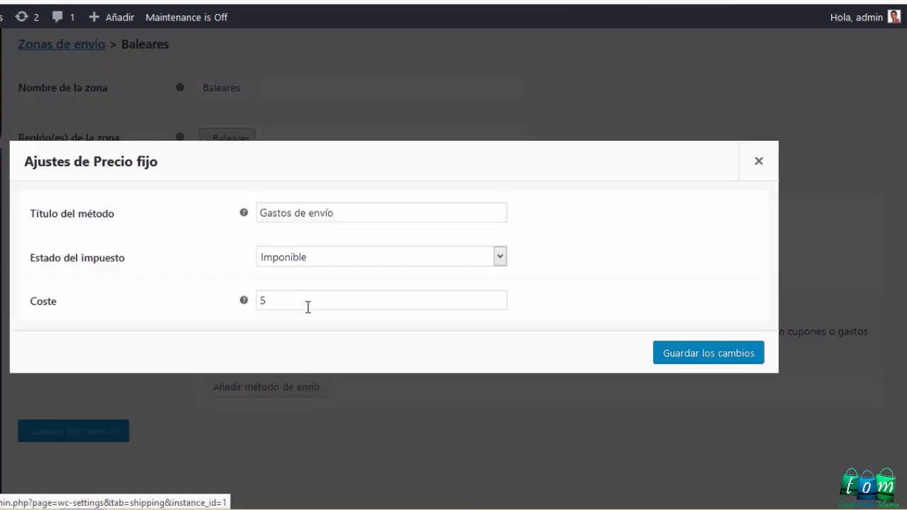
click(331, 259)
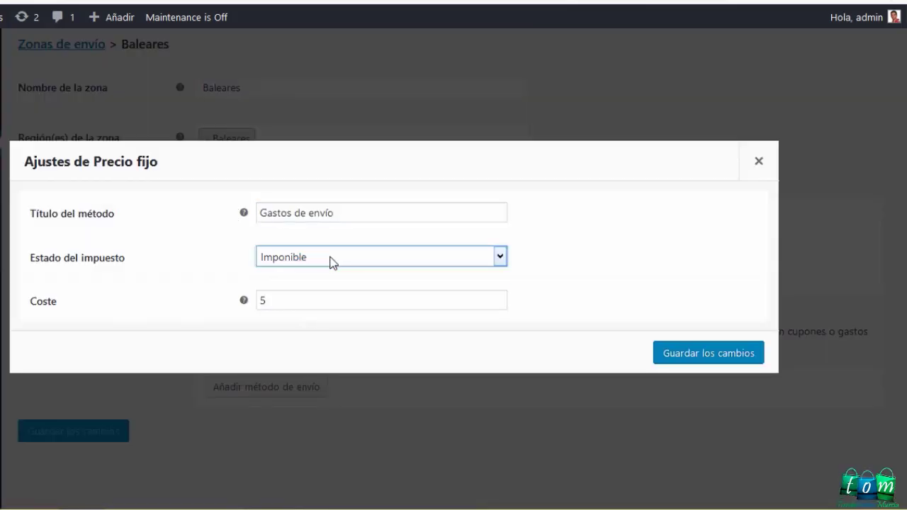
click(696, 354)
scroll(347, 392, up, 1)
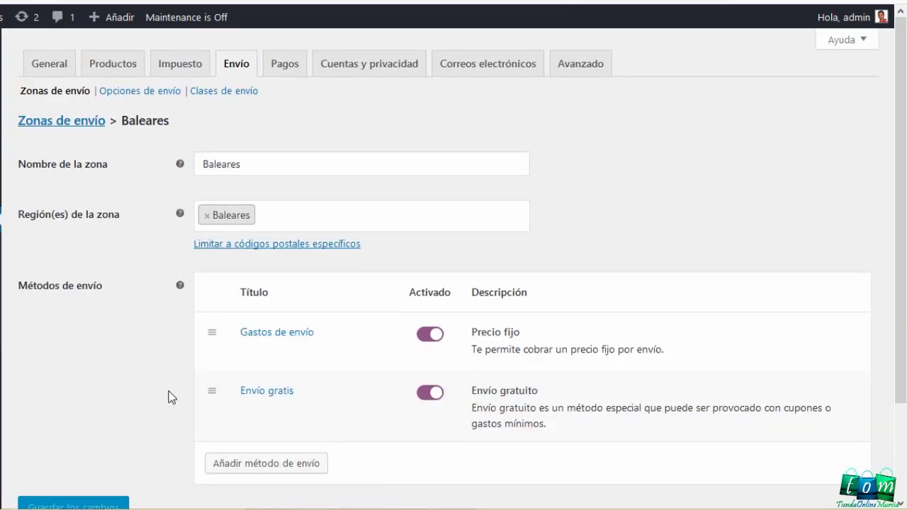
click(25, 122)
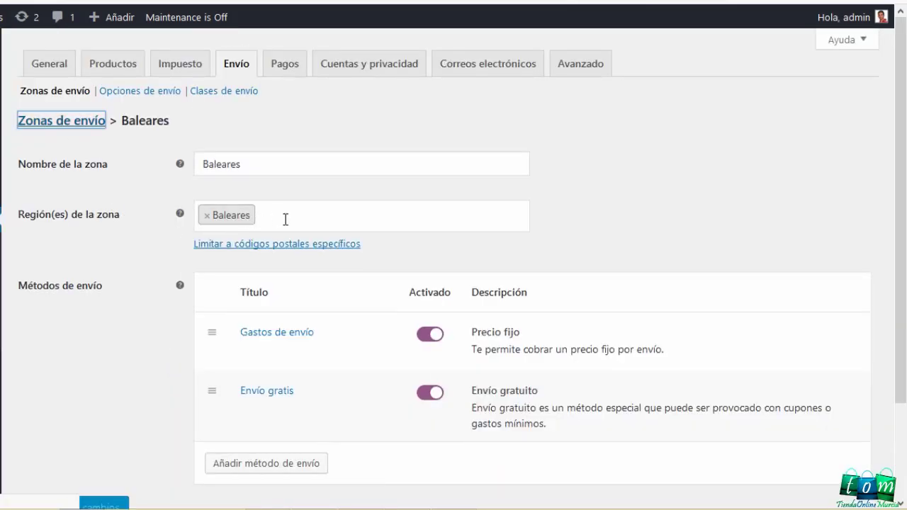
- Inspect the Canarias and Murcia entries in the shipping zones list
scroll(197, 270, down, 1)
scroll(195, 263, down, 1)
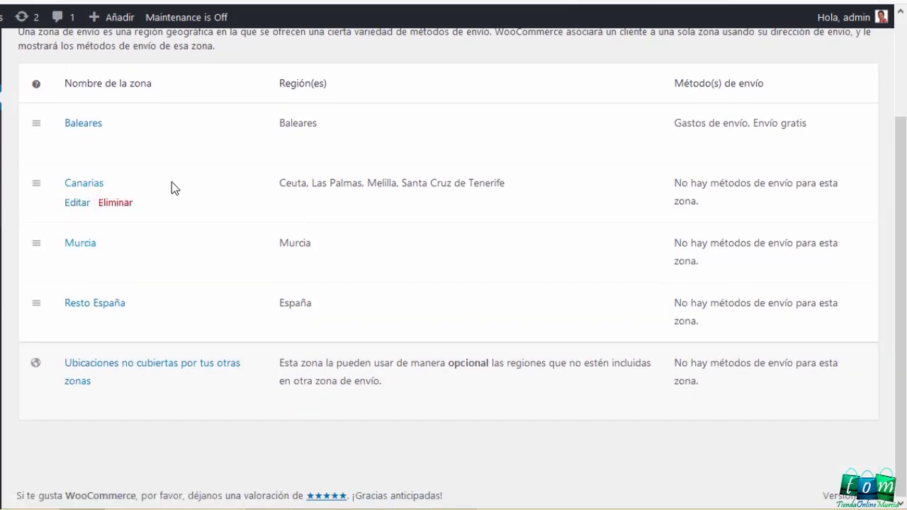
double_click(78, 186)
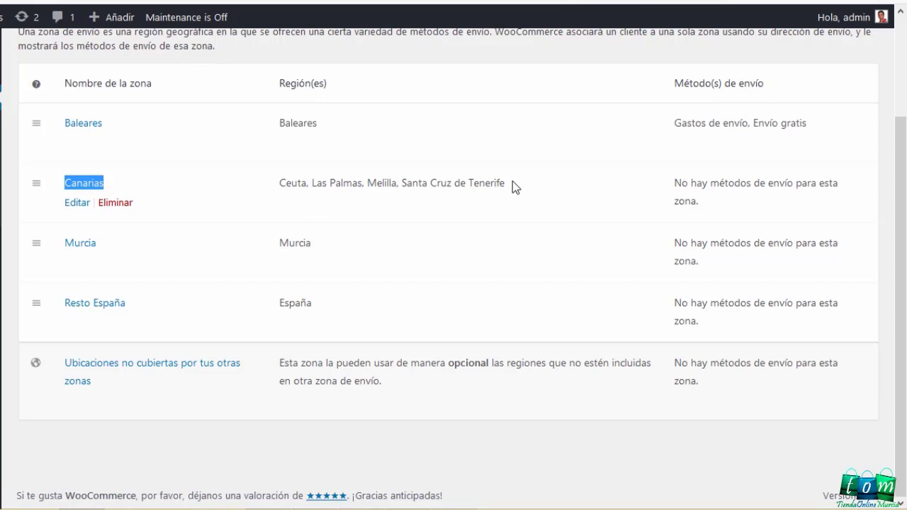
drag(512, 183, 279, 187)
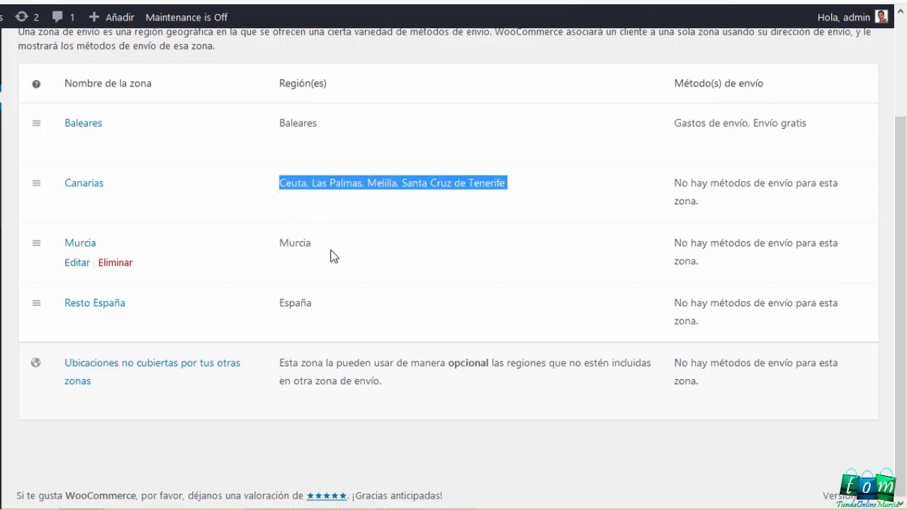
click(93, 266)
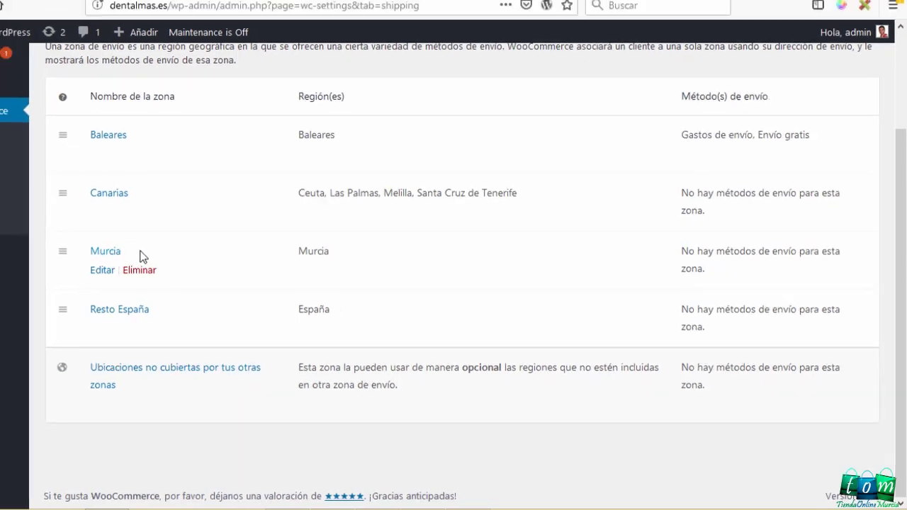
drag(140, 255, 86, 253)
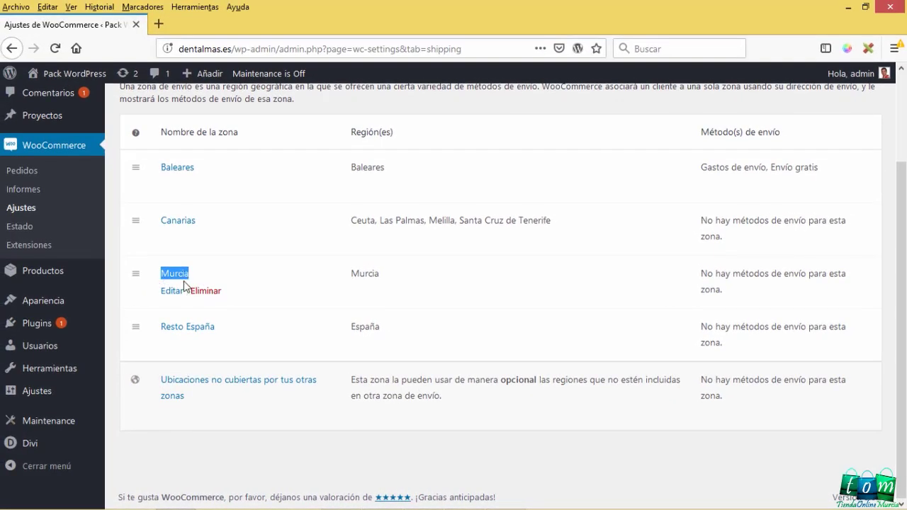
- Add a Precio fijo method to the Murcia zone after checking its 3€ price in the notes
click(171, 292)
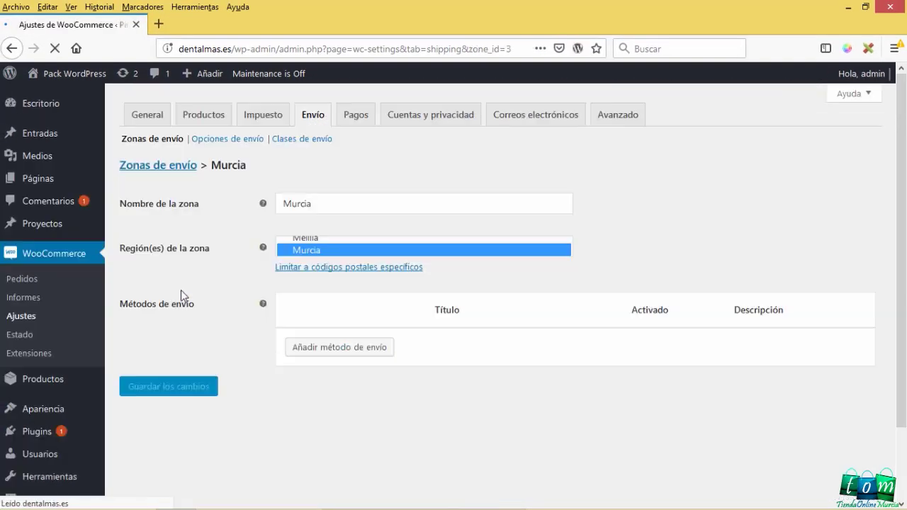
scroll(330, 366, down, 2)
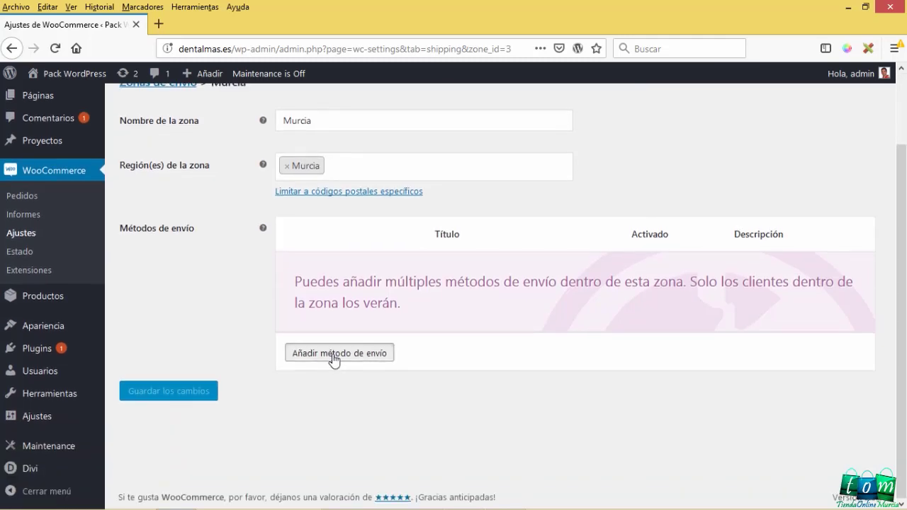
click(338, 358)
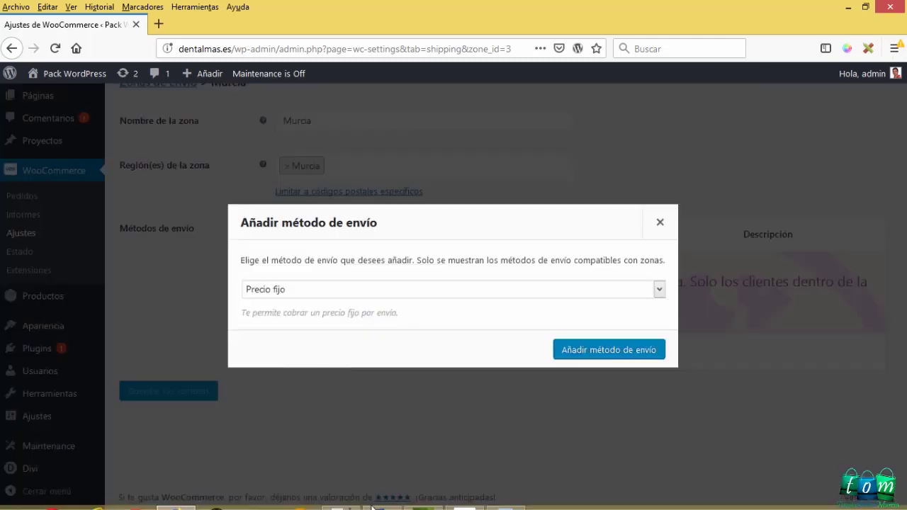
click(381, 498)
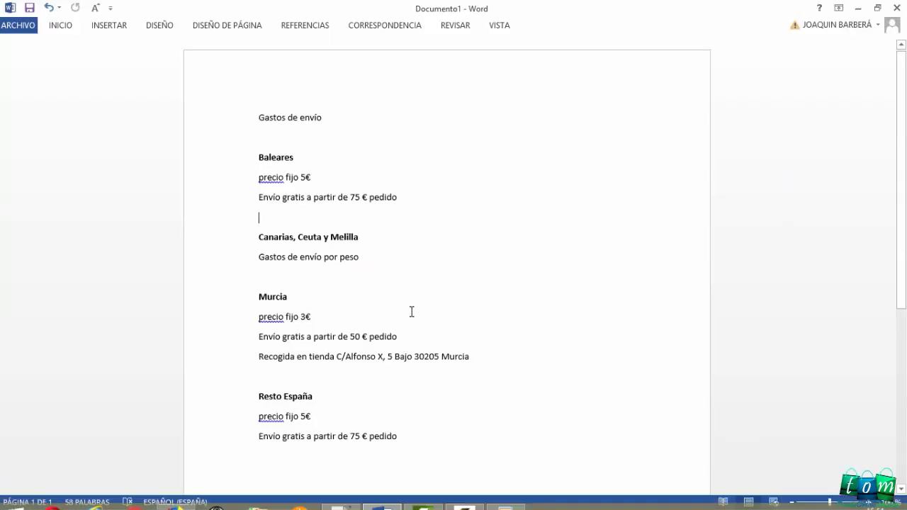
scroll(380, 275, down, 2)
drag(330, 257, 300, 255)
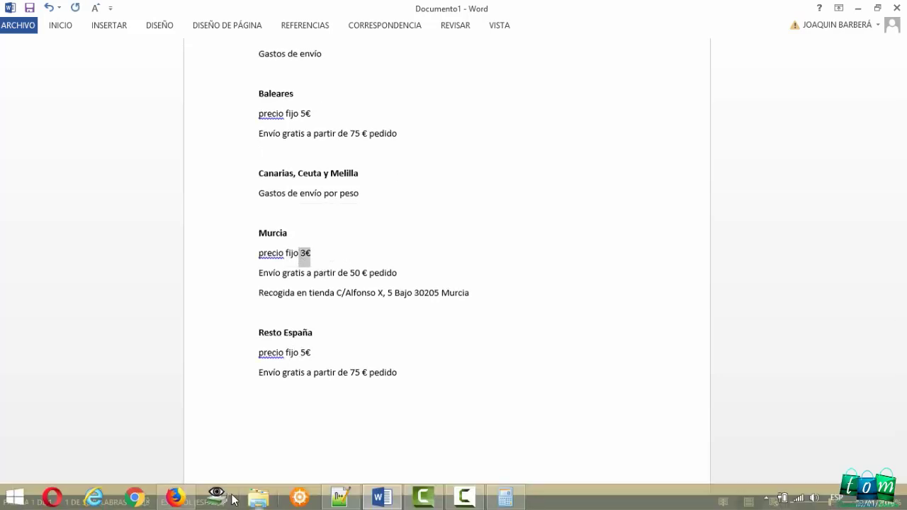
click(180, 498)
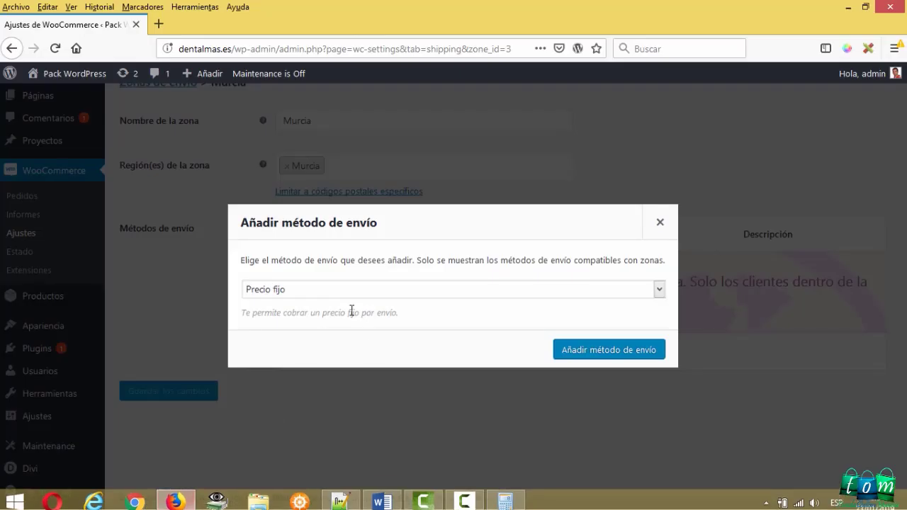
click(591, 348)
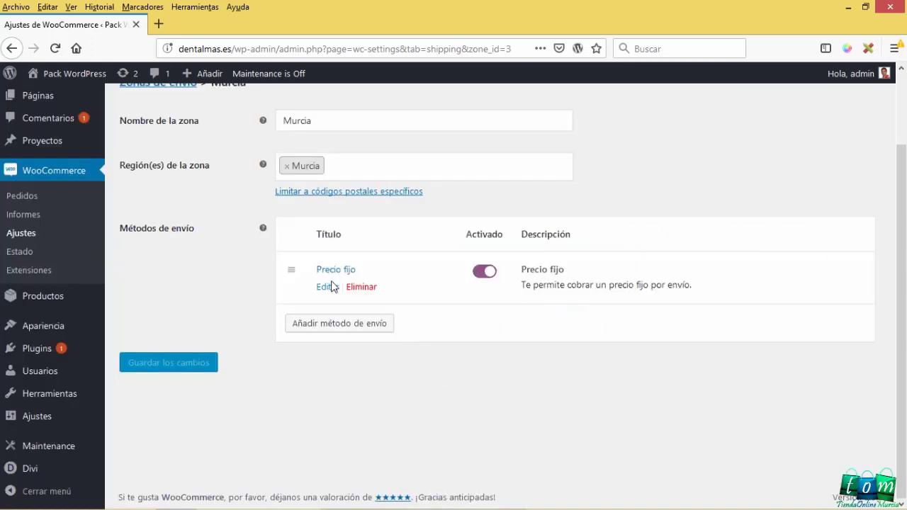
- Title the Murcia flat rate Gastos de envío with Coste 3 and save it
click(331, 288)
drag(389, 245, 320, 247)
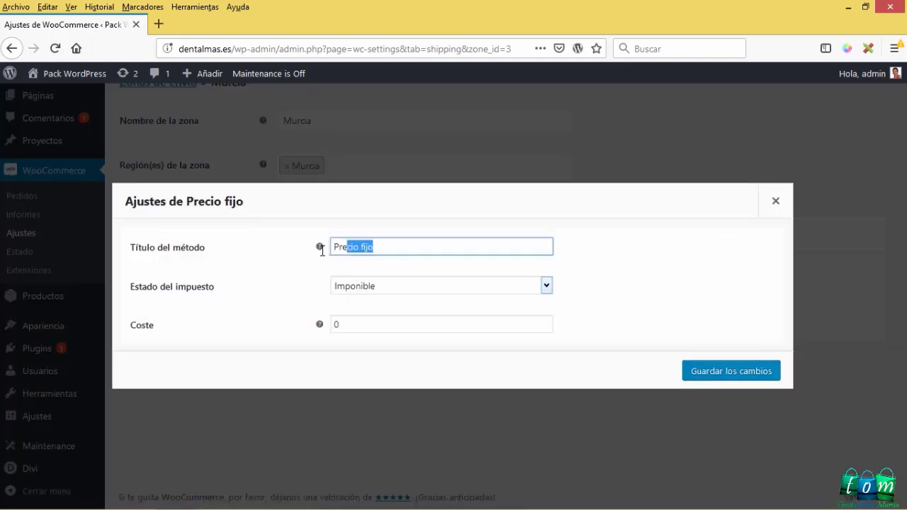
text(Gastos de envío)
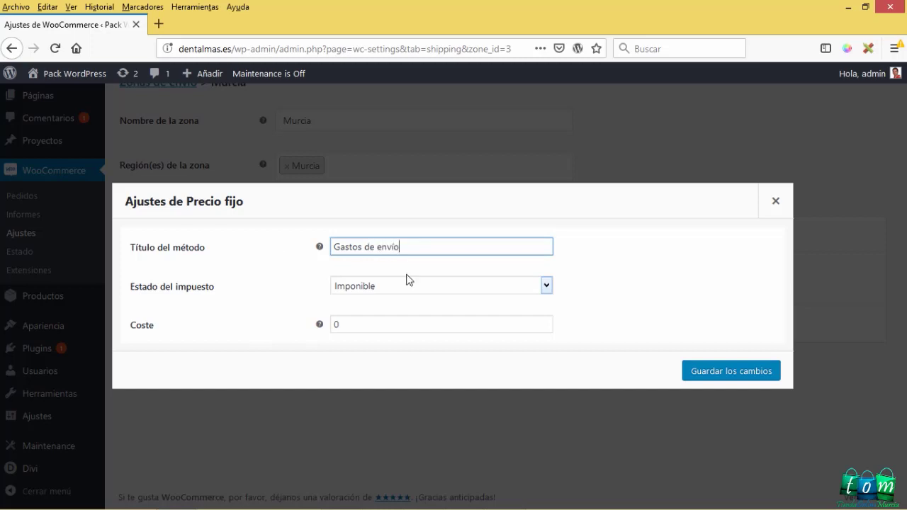
key(Tab)
key(Tab)
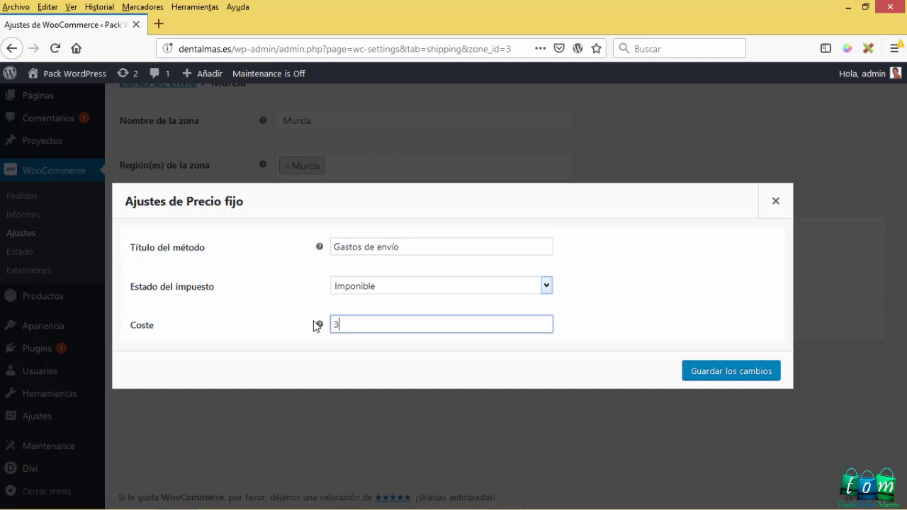
text(3)
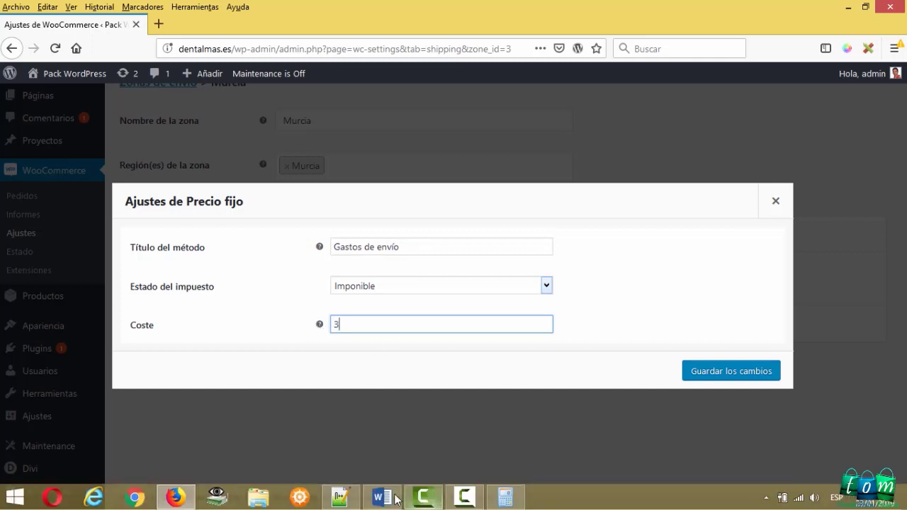
click(382, 498)
click(389, 498)
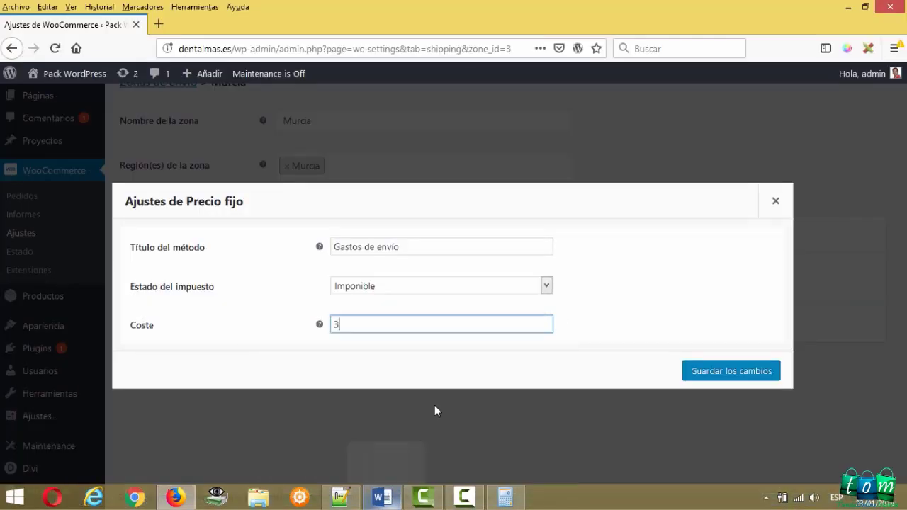
click(717, 373)
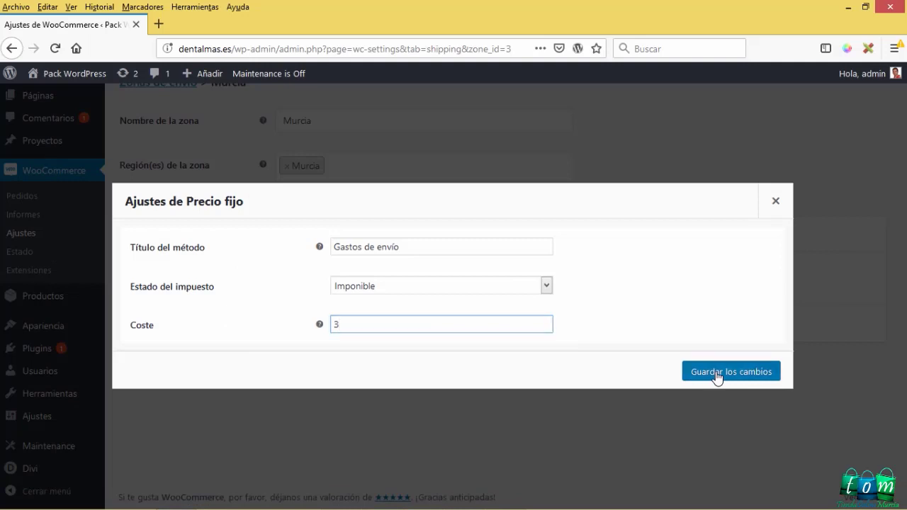
mouse_move(318, 293)
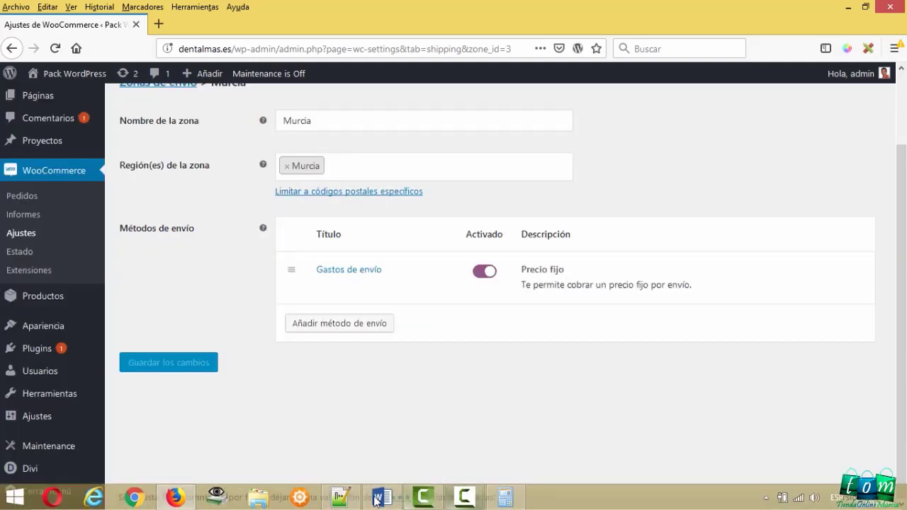
click(382, 498)
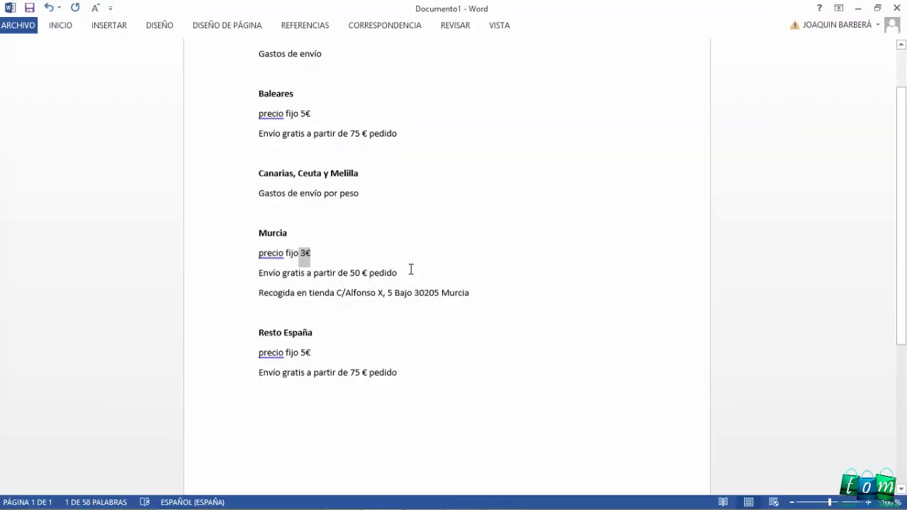
drag(411, 272, 268, 273)
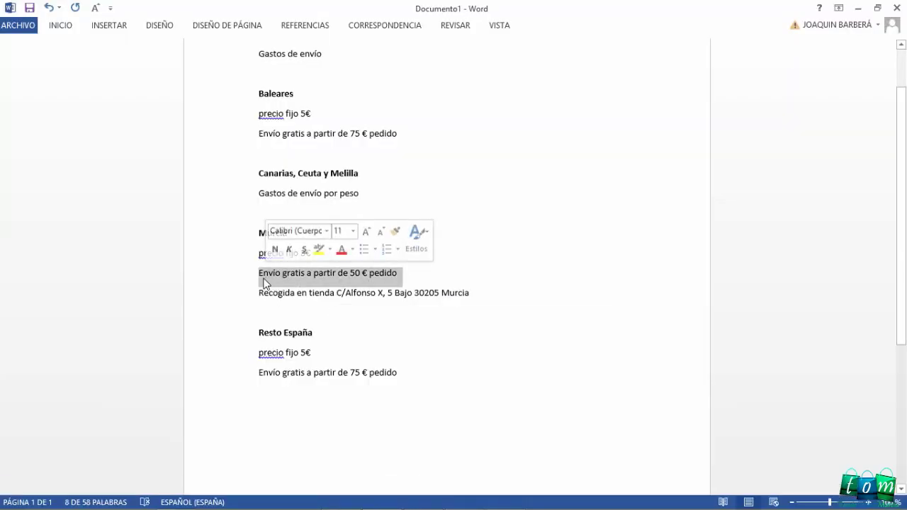
click(344, 276)
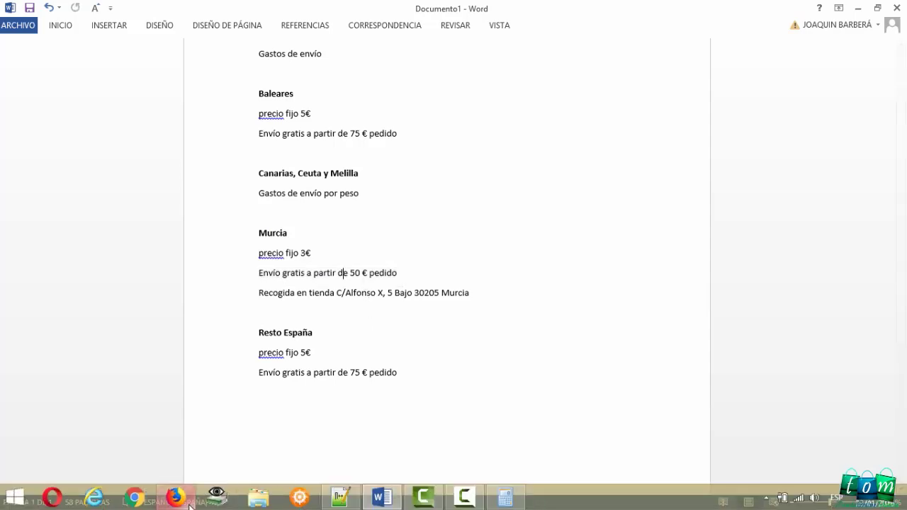
key(alt+Tab)
- Add an Envío gratuito method to the Murcia zone
click(333, 325)
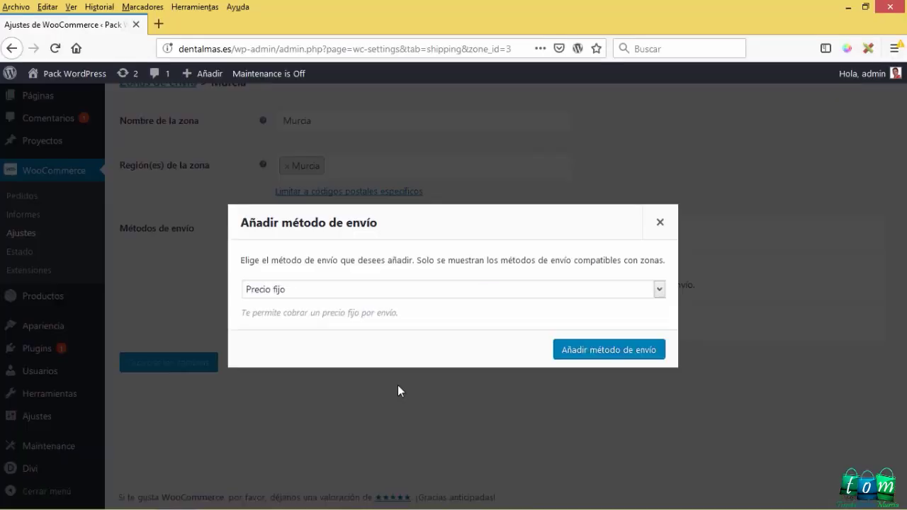
click(309, 290)
click(297, 320)
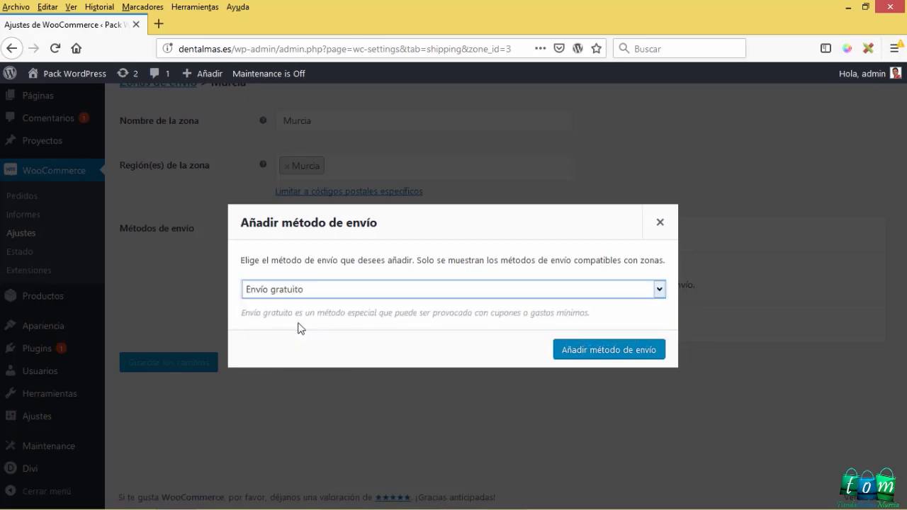
click(580, 354)
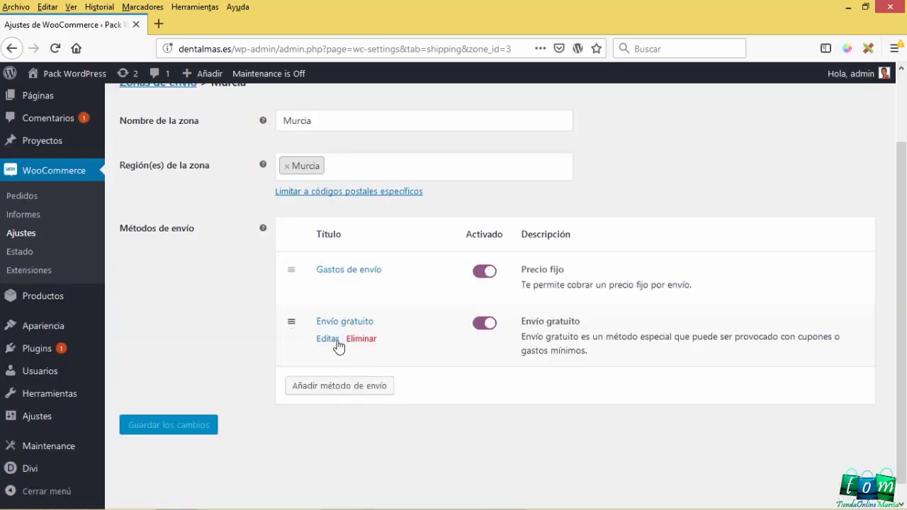
click(327, 340)
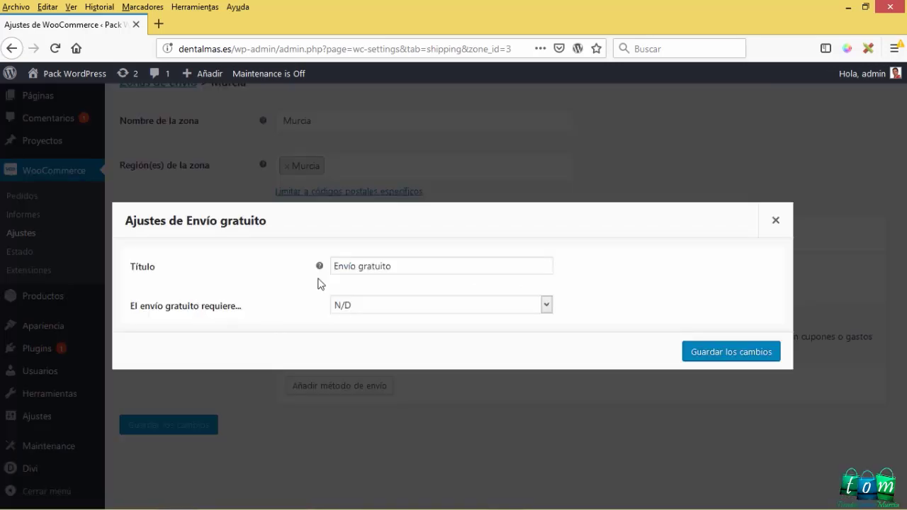
- Require a minimum order amount of 50 and retitle the method Envío gratis
click(351, 307)
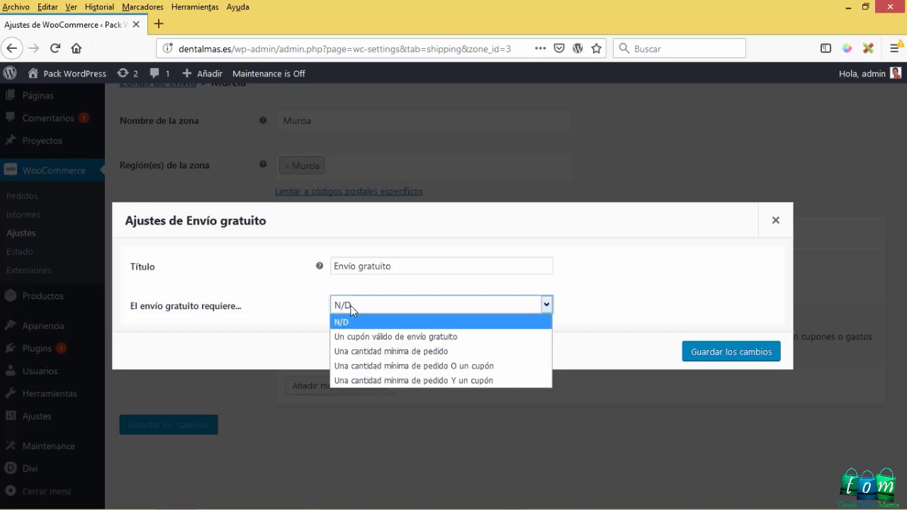
click(367, 352)
click(370, 324)
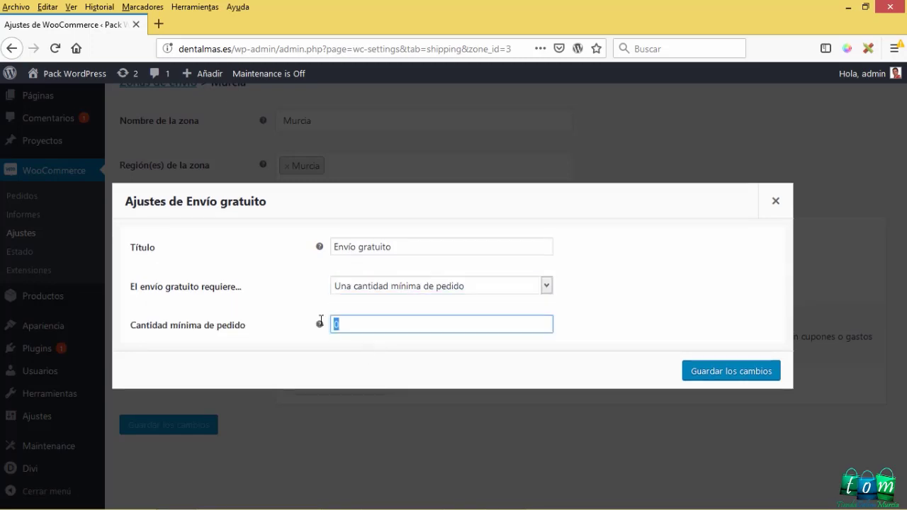
drag(360, 250, 399, 248)
text(g)
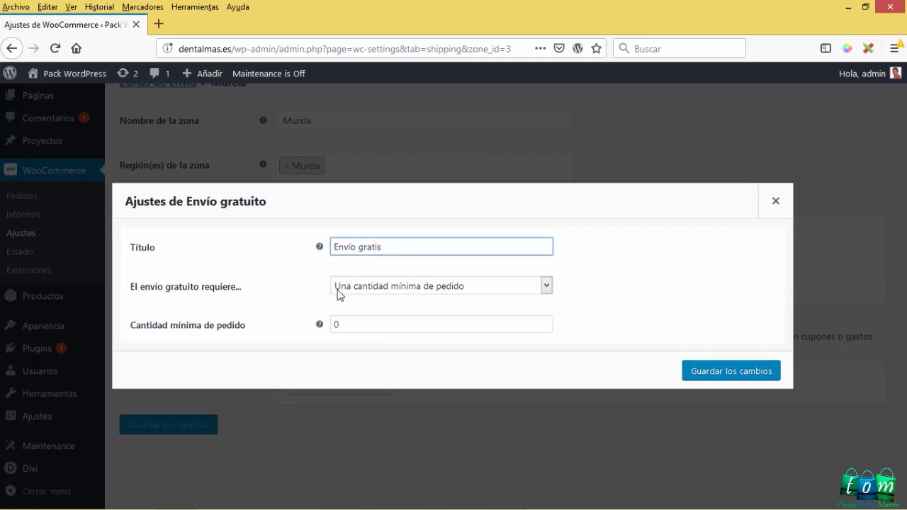
click(336, 324)
key(ctrl+a)
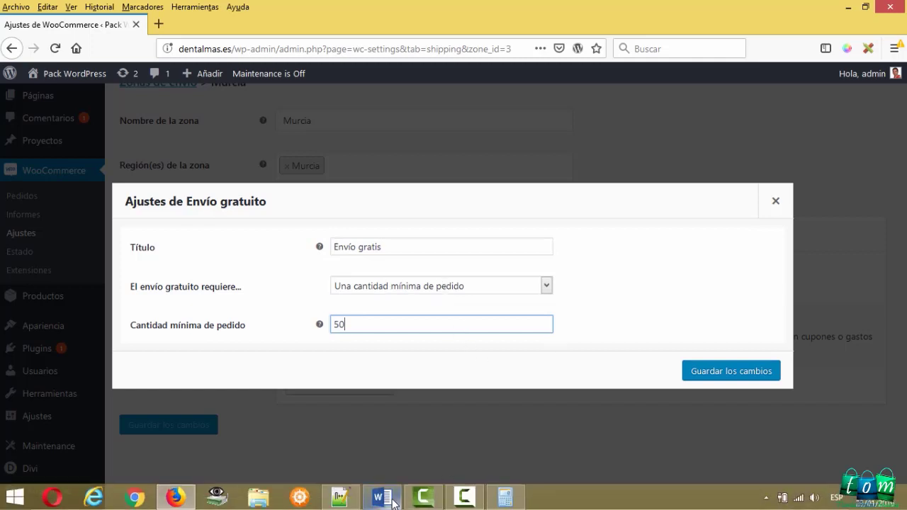
click(382, 497)
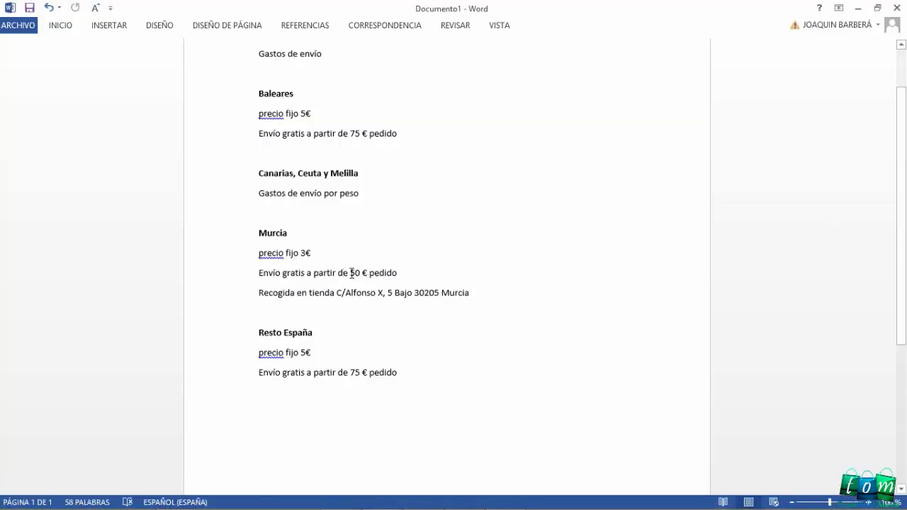
- In the Word shipping notes, find the 50 € threshold and the Murcia store-pickup address
drag(351, 272, 403, 273)
click(387, 316)
drag(370, 298, 457, 306)
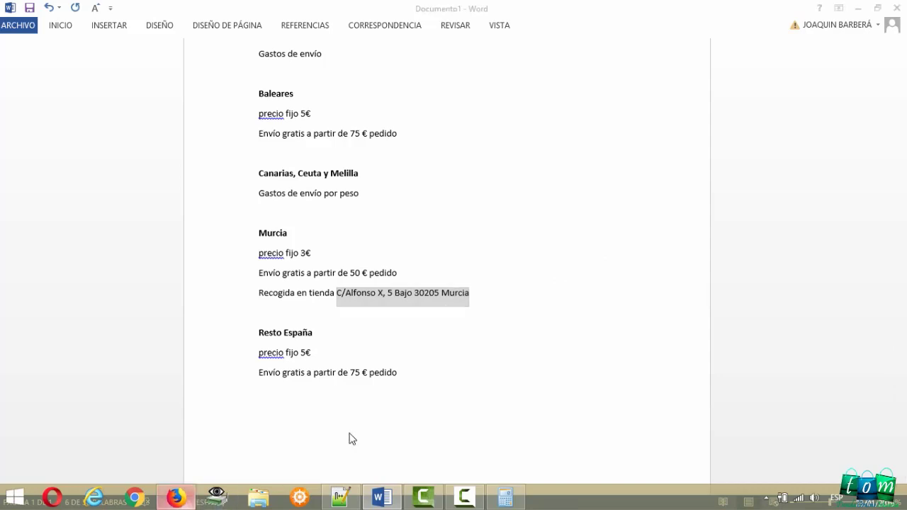
- Save the free shipping settings and start adding another shipping method to the Murcia zone
key(alt+Tab)
click(708, 374)
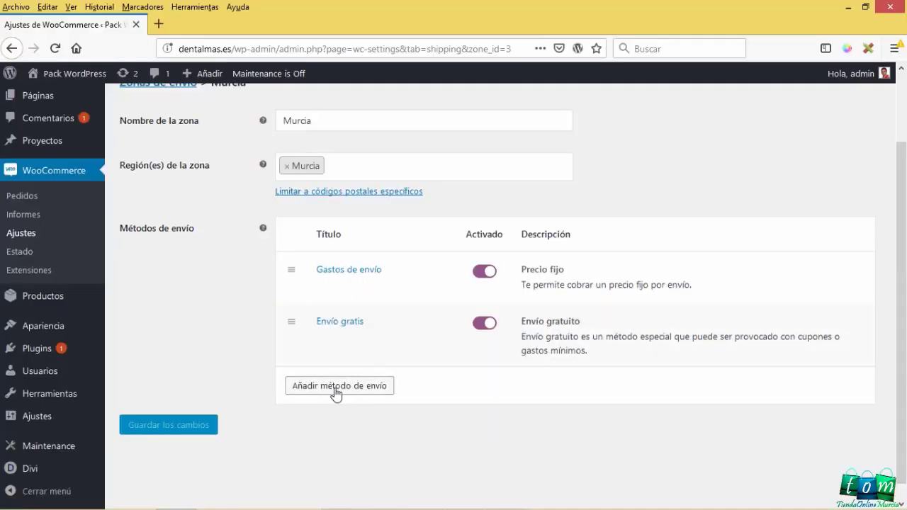
click(335, 389)
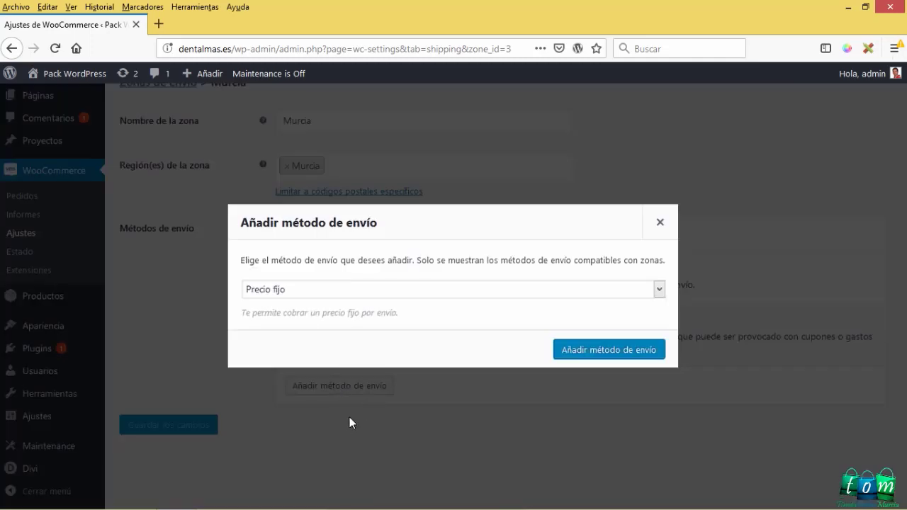
- Recheck the store-pickup address line in the Word notes, then return to the add-method dialog
click(380, 496)
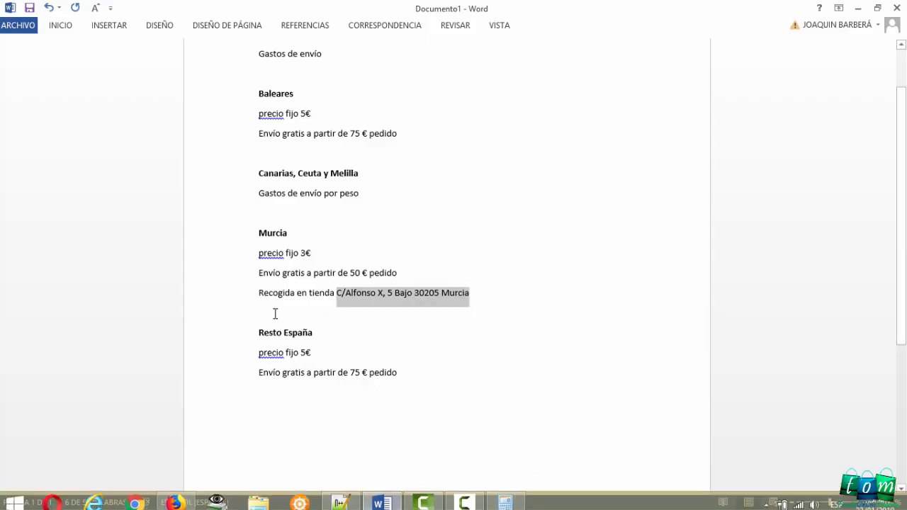
drag(259, 295, 471, 304)
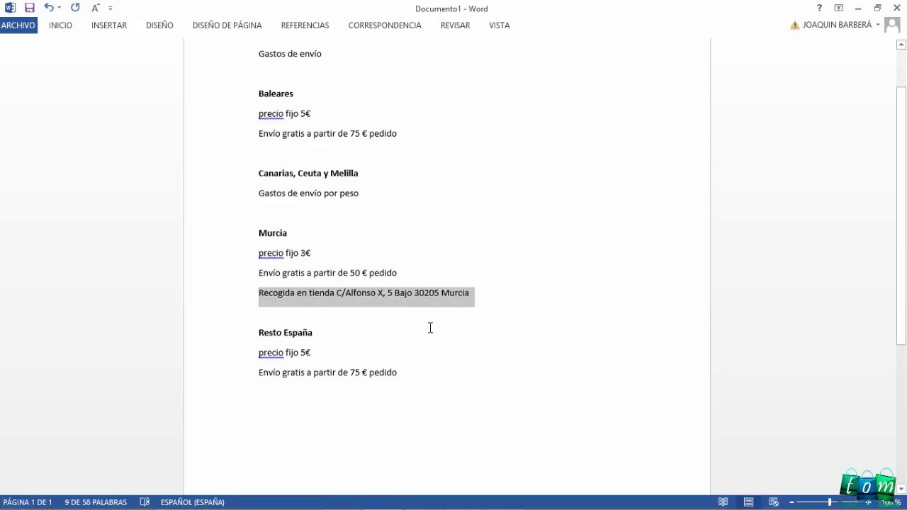
click(430, 315)
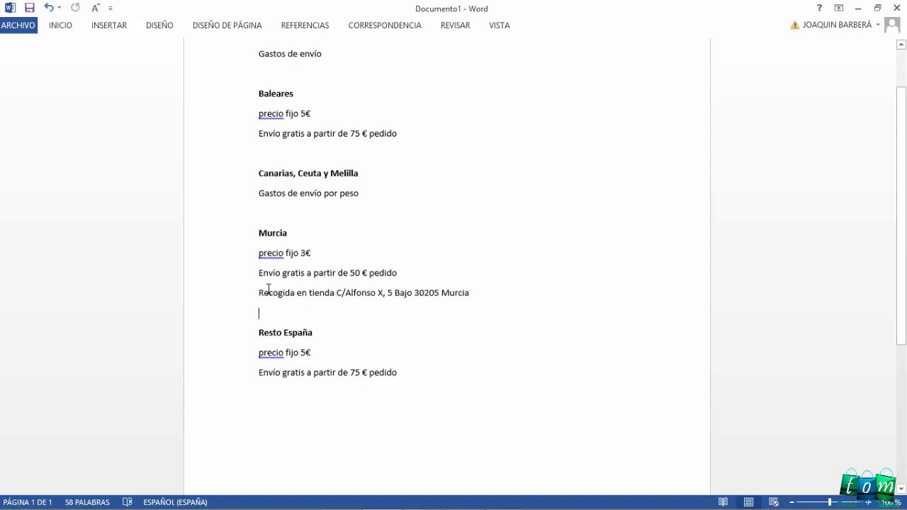
drag(323, 293, 447, 299)
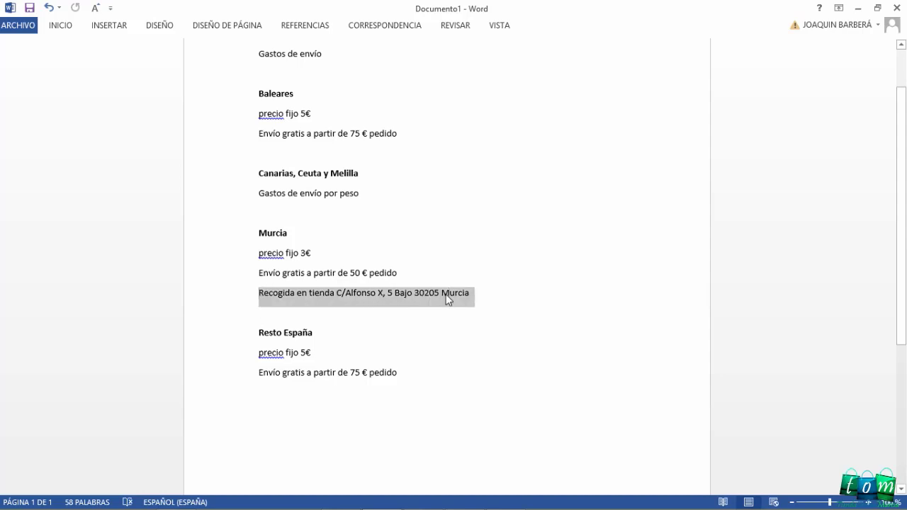
click(311, 306)
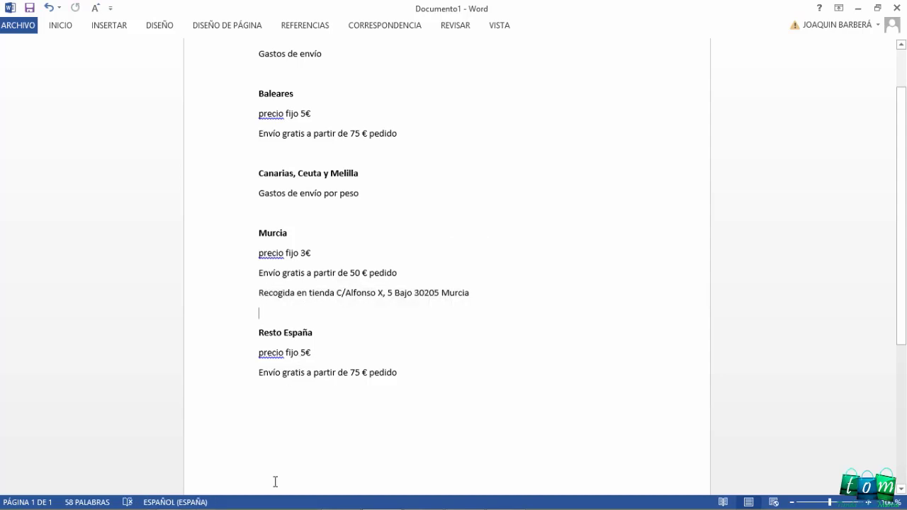
click(176, 497)
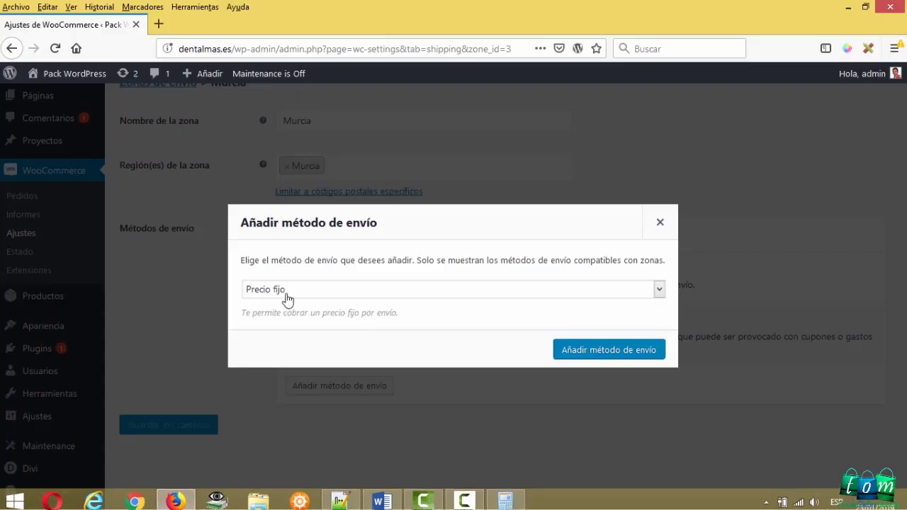
- Add a Recogida local (local pickup) method to the Murcia zone and open its settings
click(287, 291)
click(289, 336)
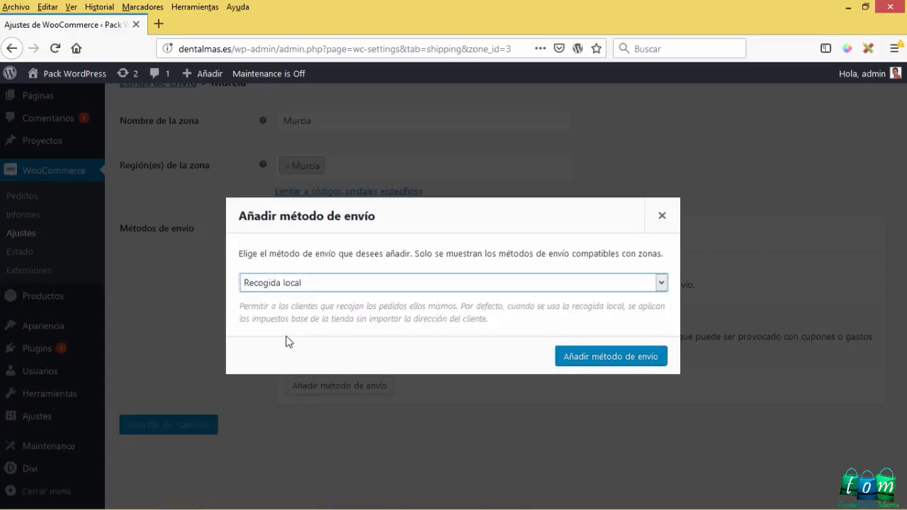
click(578, 359)
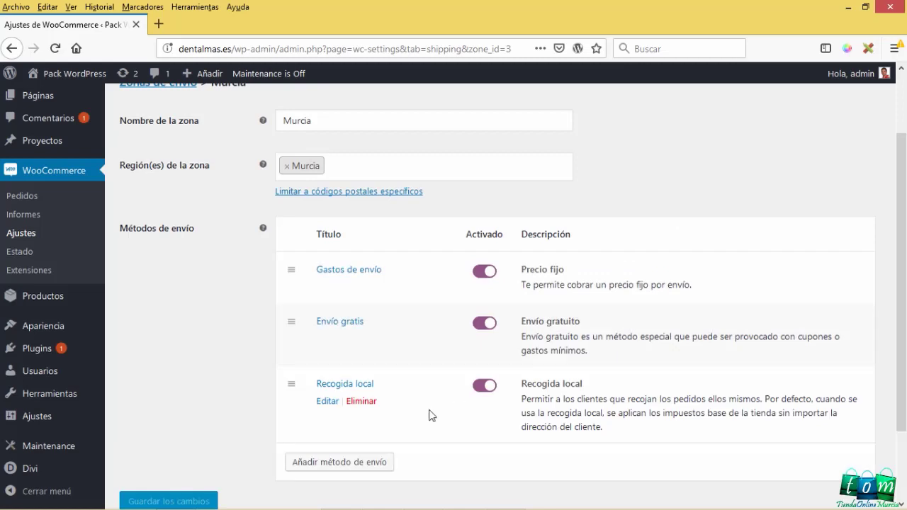
click(328, 401)
- Title the pickup method 'Recogida en tienda: C/Alfonso X, 5 Bajo 30205 Murcia' using the pasted address
click(401, 248)
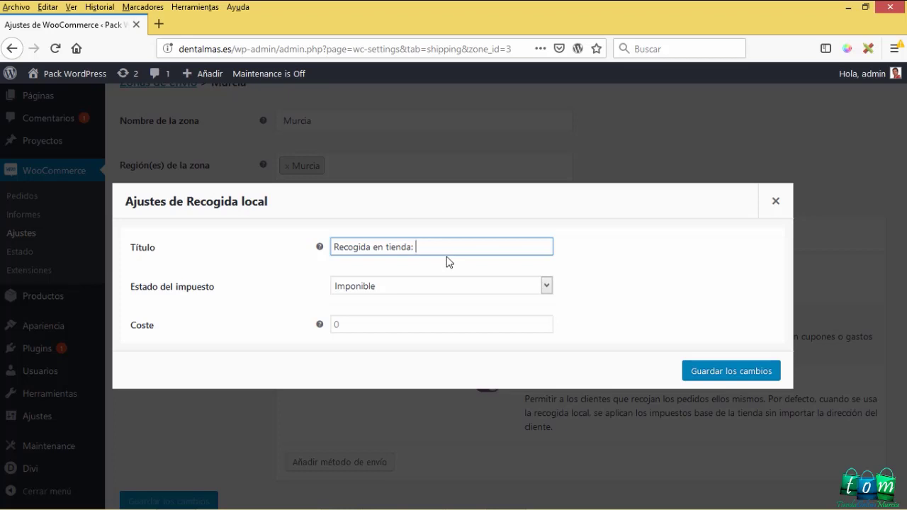
text(C/Alfonso X. 5 Bajo 30205 Murcia)
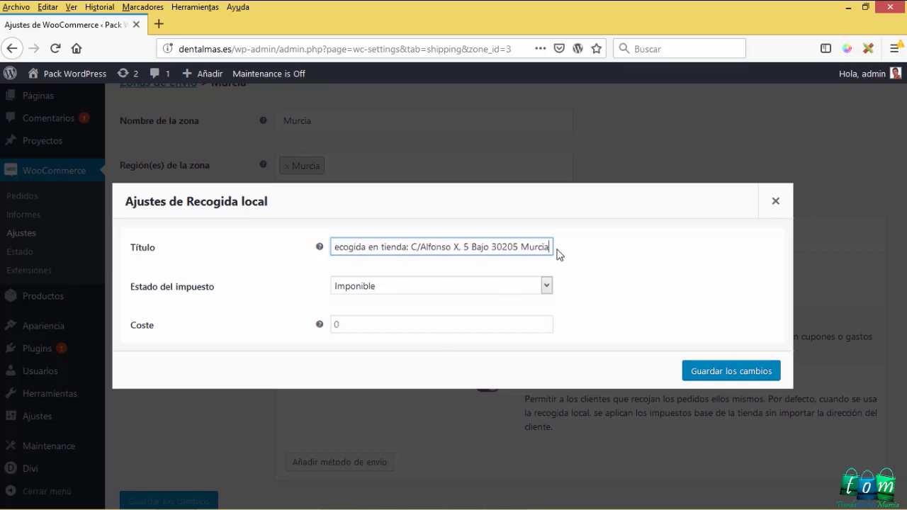
drag(552, 245, 333, 254)
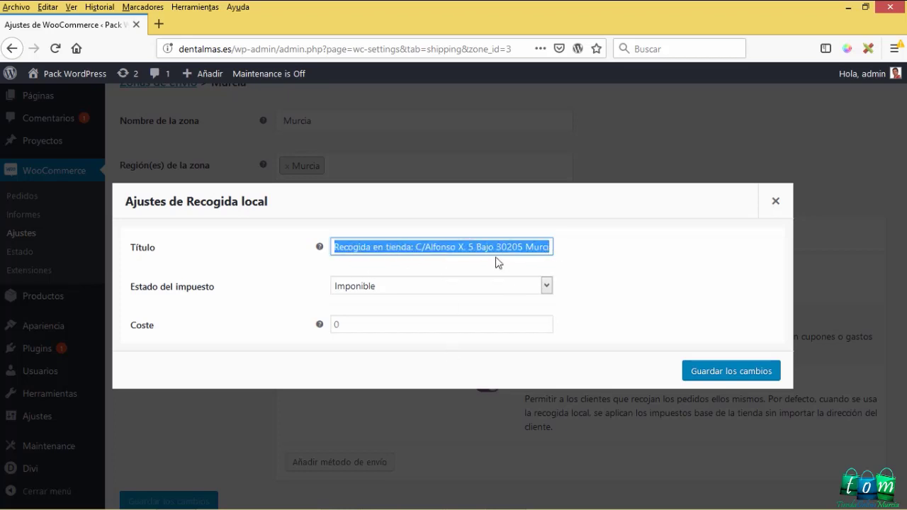
click(426, 248)
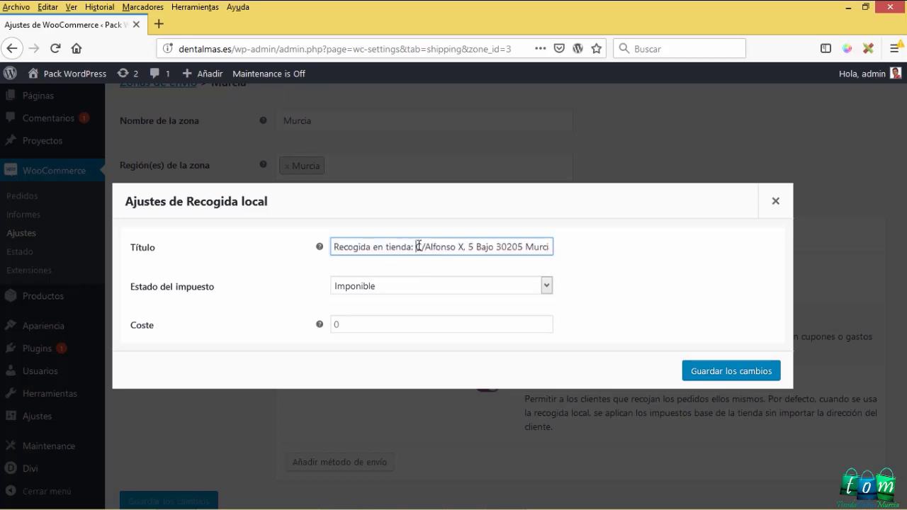
drag(418, 246, 490, 248)
drag(565, 248, 538, 249)
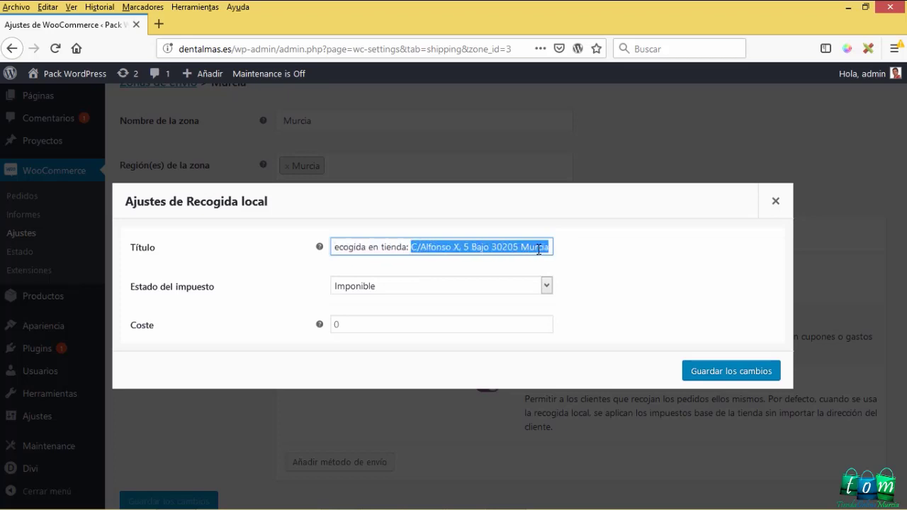
key(Right)
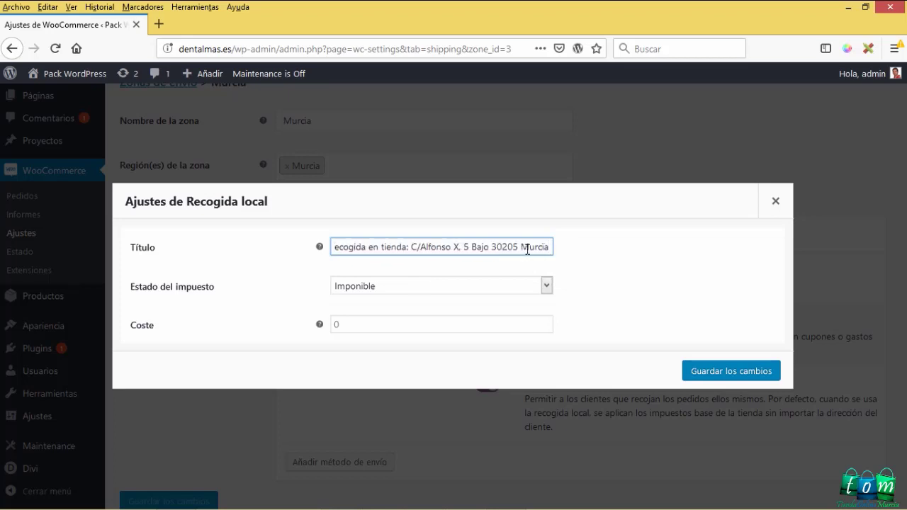
drag(522, 247, 557, 247)
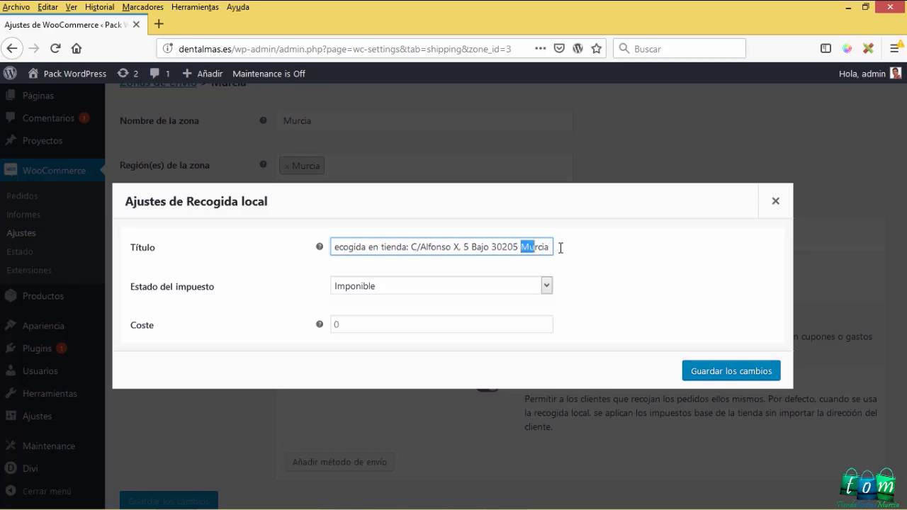
click(517, 244)
drag(412, 248, 567, 249)
click(601, 249)
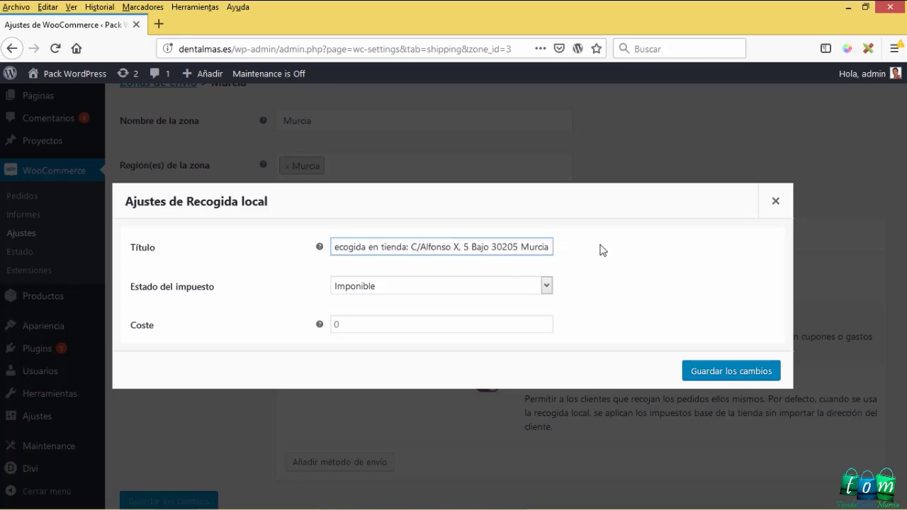
- Keep tax status Imponible and cost 0, then save the local pickup settings
click(356, 287)
click(358, 301)
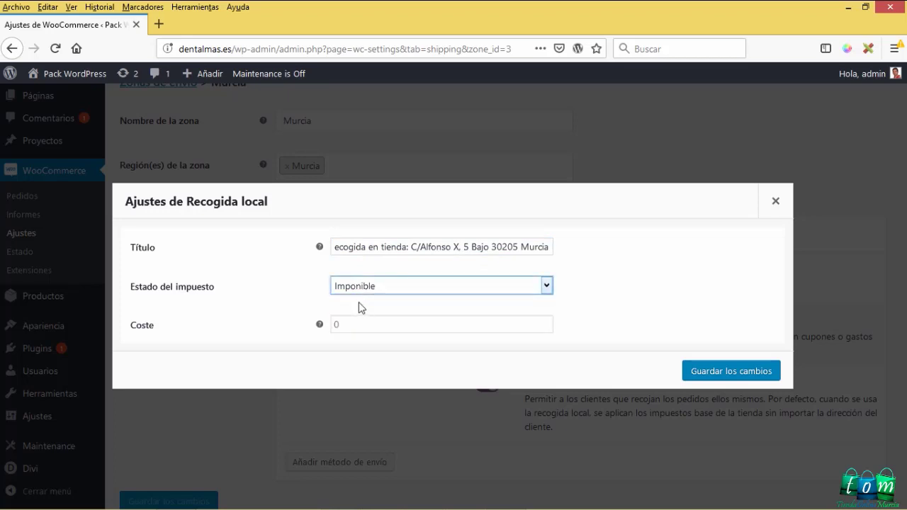
click(364, 286)
click(364, 287)
click(336, 324)
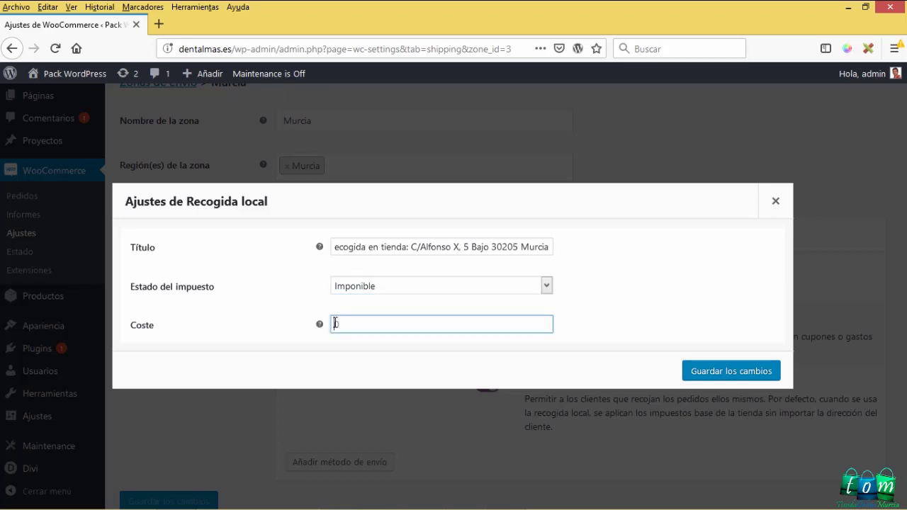
click(367, 291)
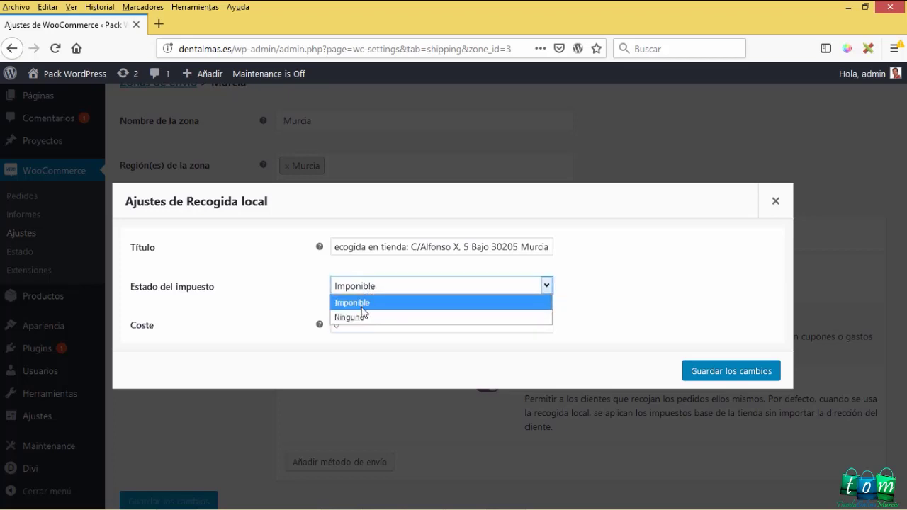
click(343, 353)
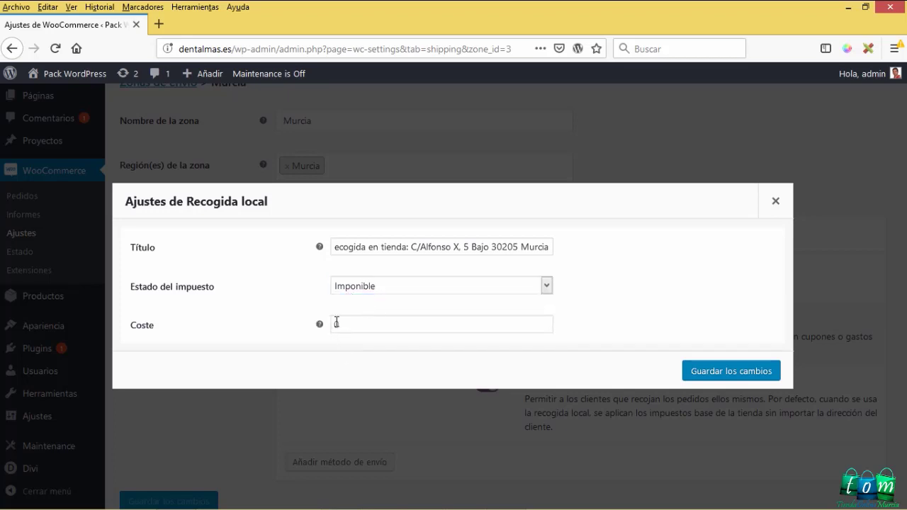
click(337, 323)
click(286, 305)
click(711, 373)
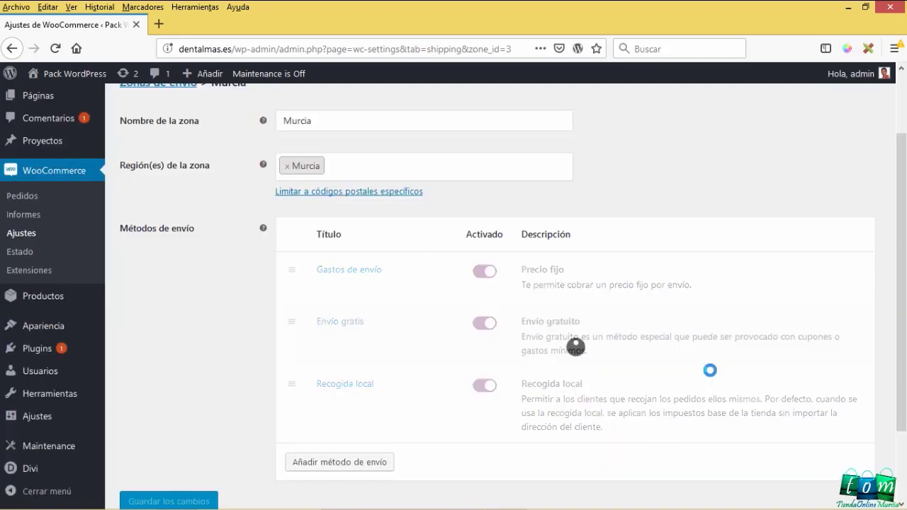
- Go back to the list of shipping zones
scroll(192, 354, down, 3)
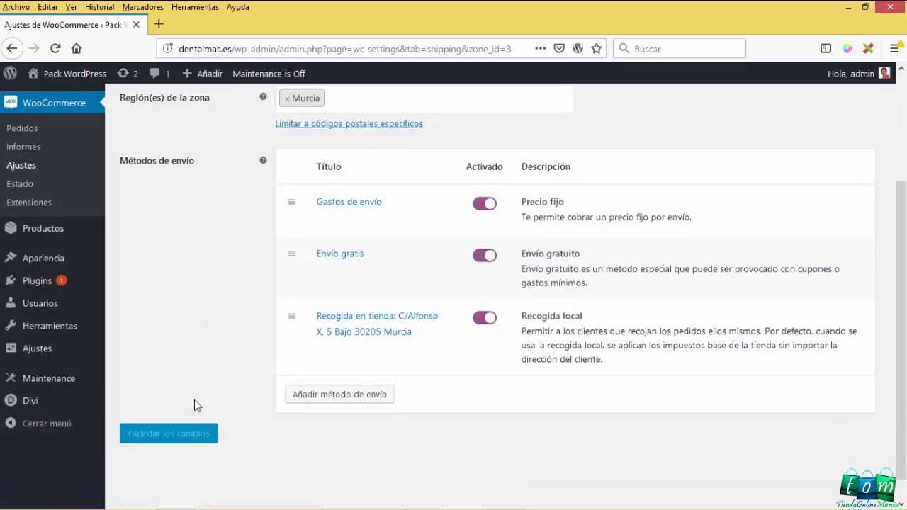
scroll(192, 396, up, 5)
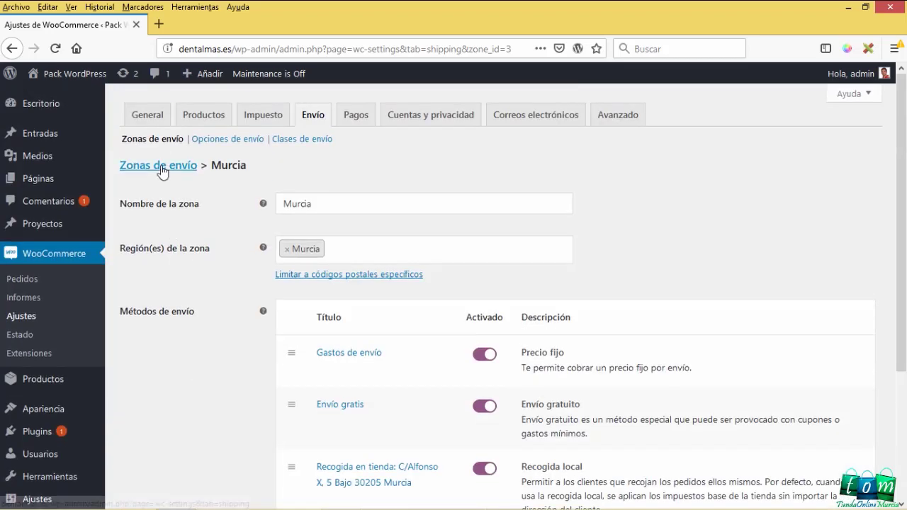
click(162, 168)
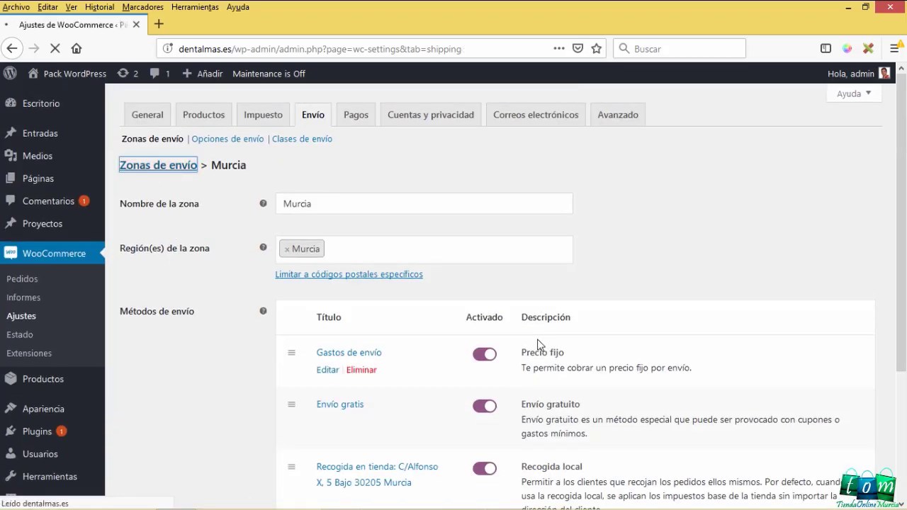
- Review Murcia's methods in the zones list, including free shipping and in-store pickup, then Resto España's row
scroll(537, 343, down, 2)
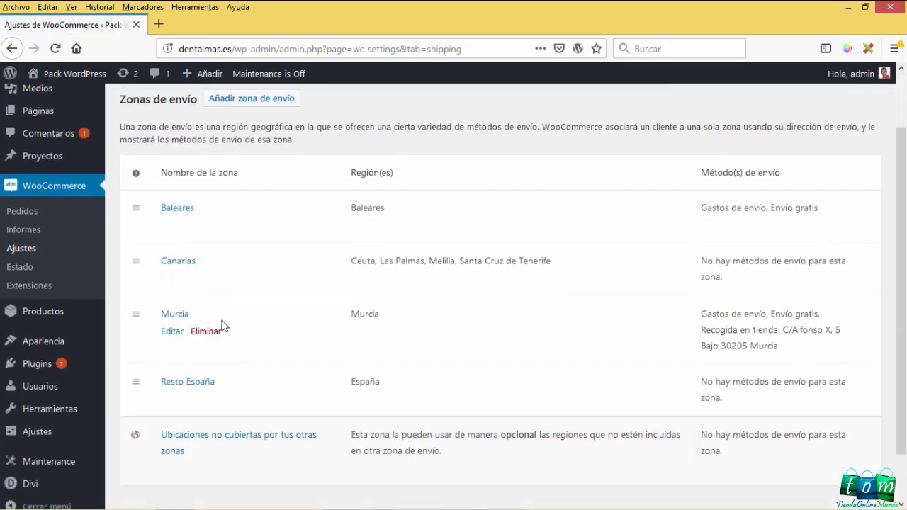
drag(215, 318, 341, 317)
double_click(369, 315)
drag(811, 352, 685, 320)
click(767, 345)
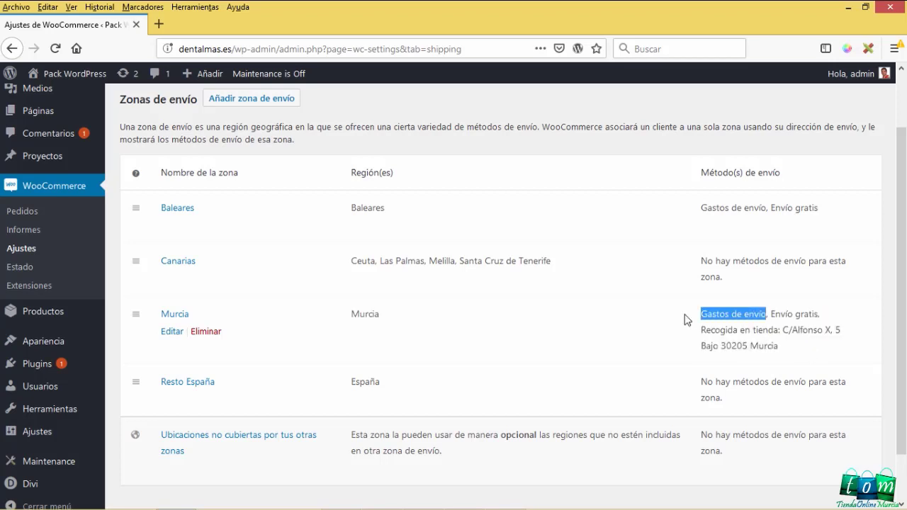
click(810, 314)
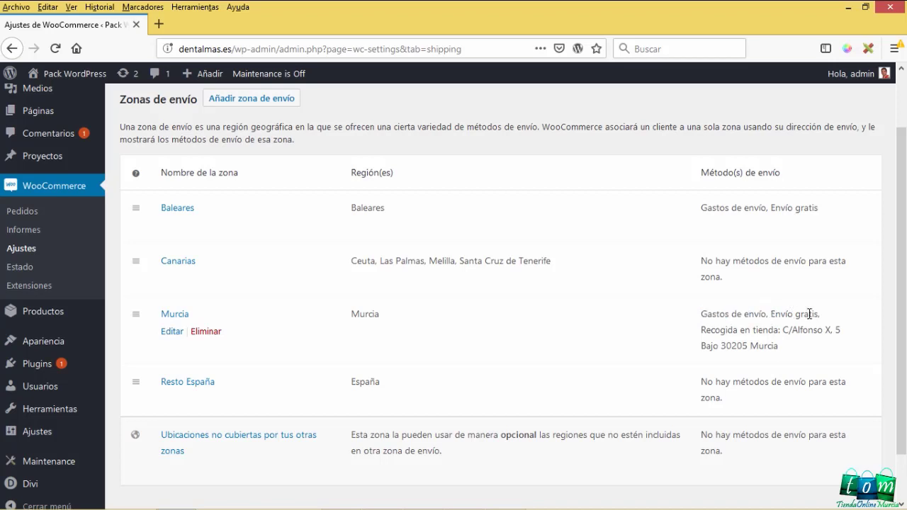
drag(823, 314, 702, 332)
click(785, 332)
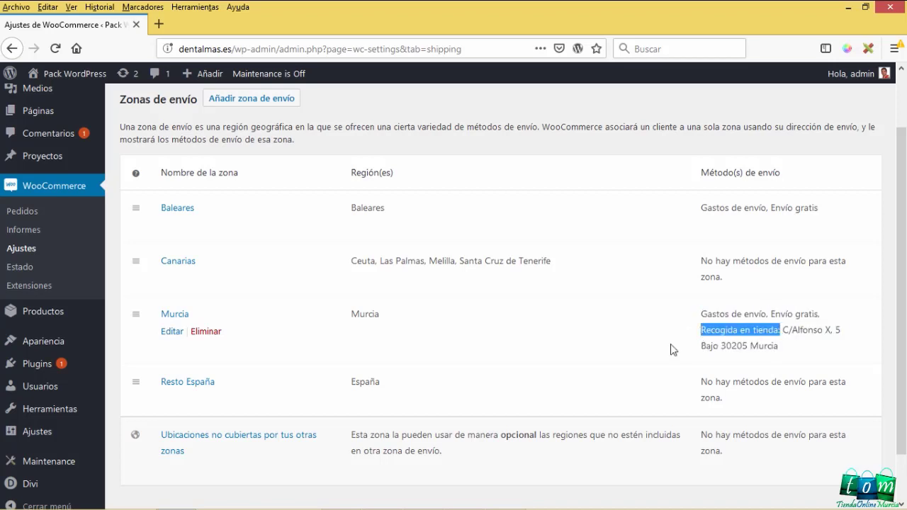
click(639, 352)
scroll(531, 347, up, 2)
scroll(284, 351, down, 3)
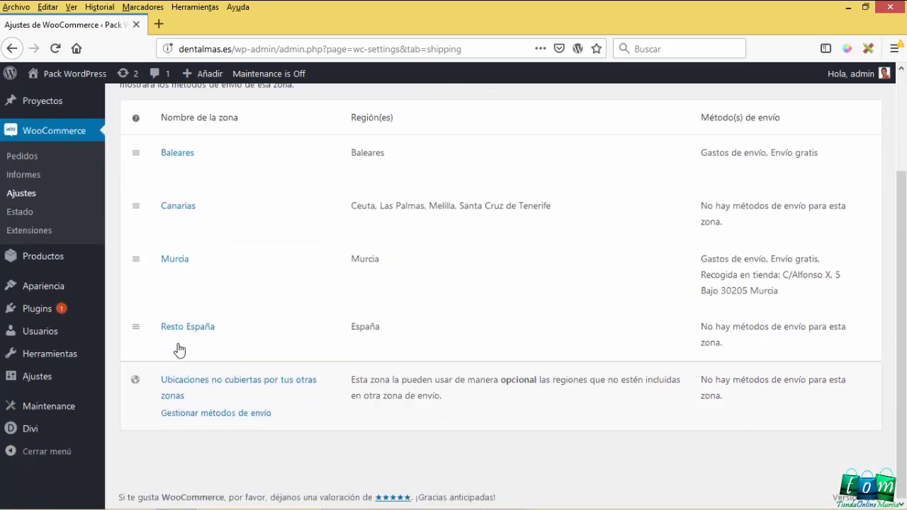
drag(223, 328, 168, 338)
- Add a Precio fijo method to Resto España after confirming the 5€ flat price in the notes
click(170, 345)
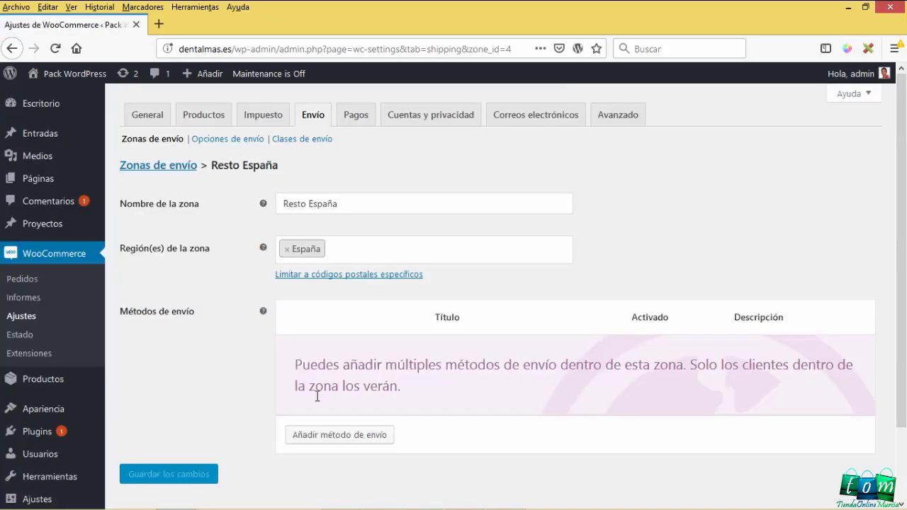
click(324, 440)
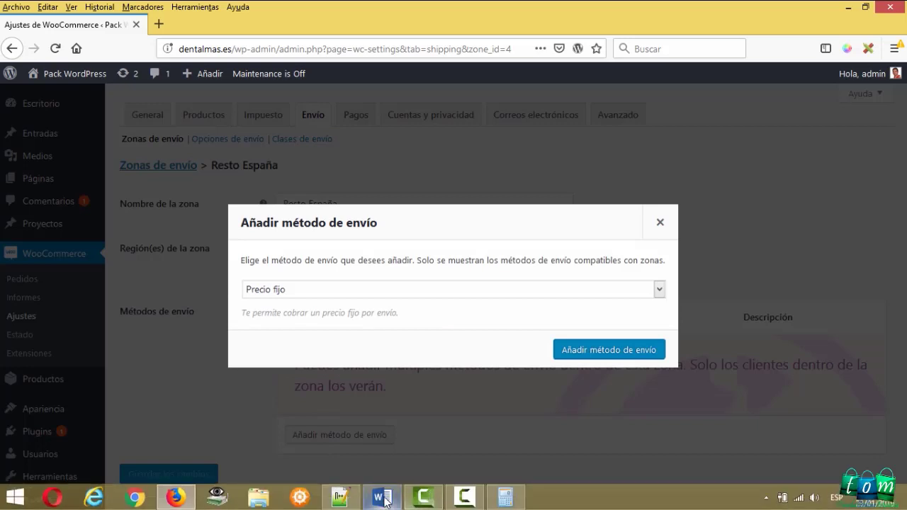
click(382, 504)
mouse_move(312, 416)
mouse_down()
mouse_move(287, 418)
mouse_move(302, 418)
mouse_up()
key(alt+Tab)
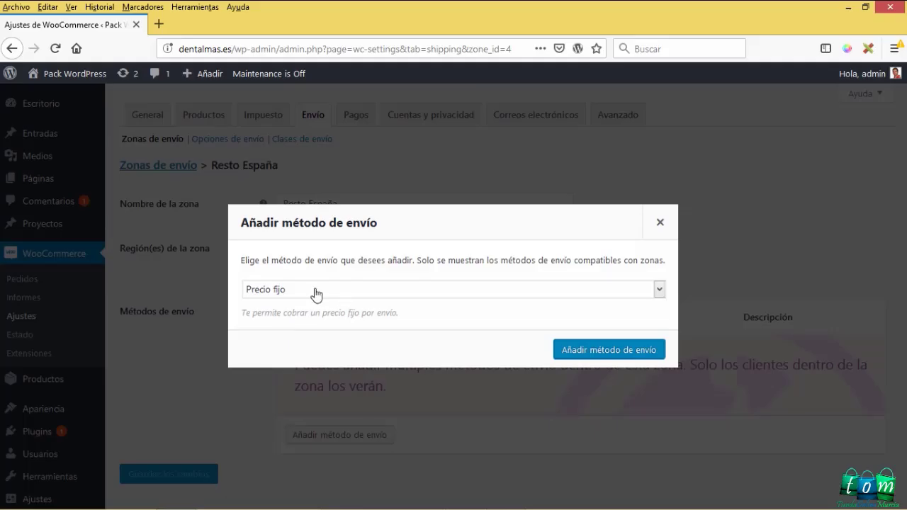
click(316, 292)
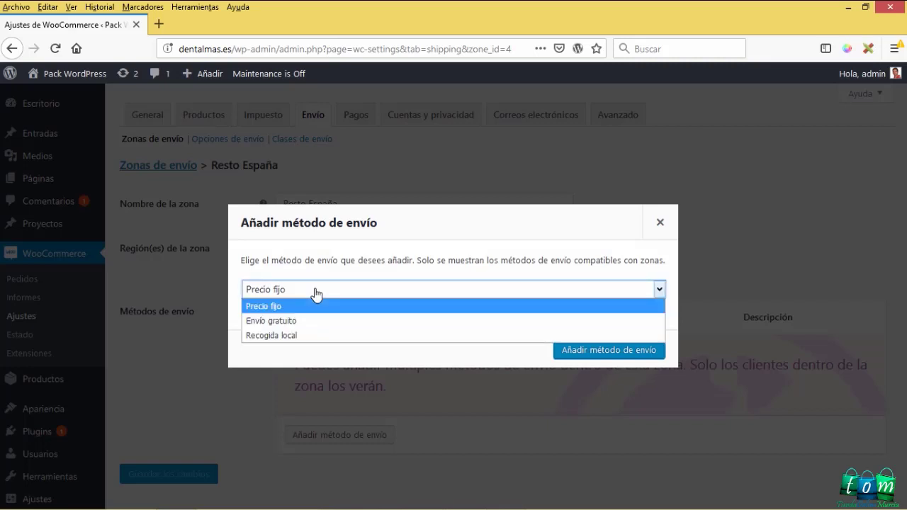
click(316, 305)
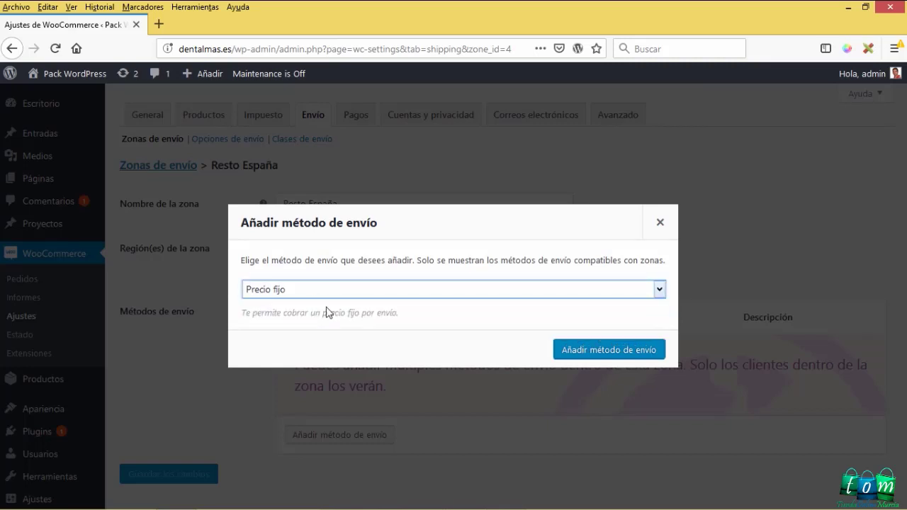
click(579, 351)
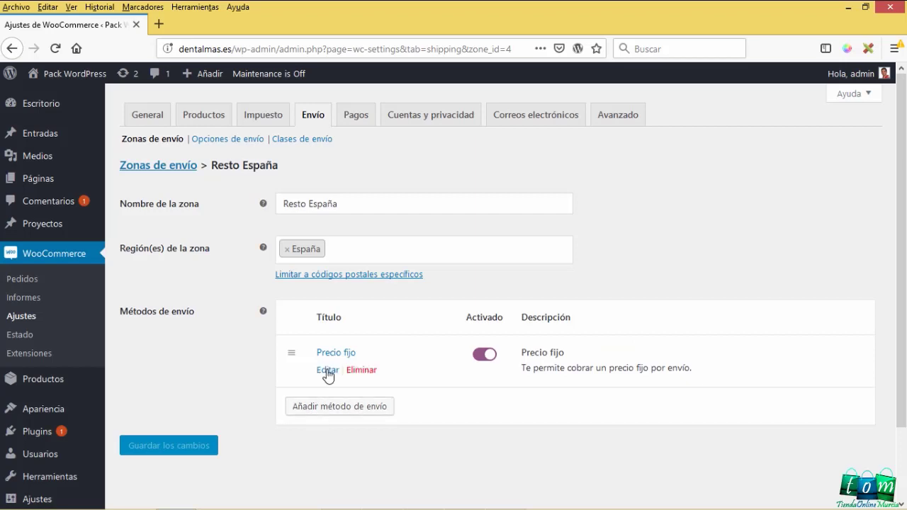
- Title the flat rate 'Gastos envío' with cost 5 and save it
click(327, 370)
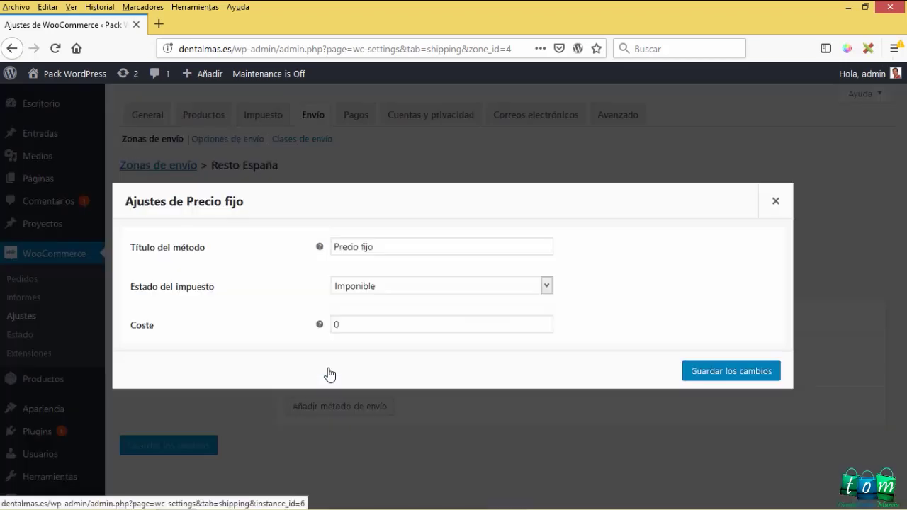
drag(384, 246, 319, 245)
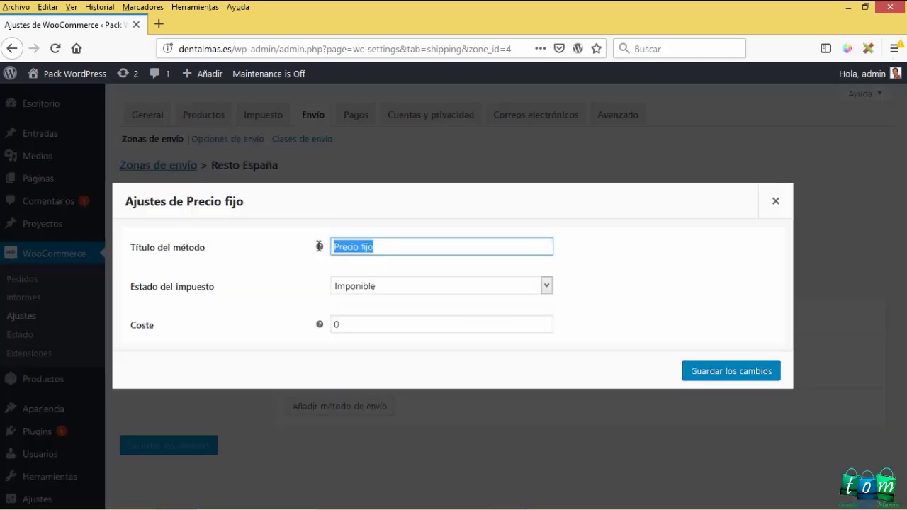
key(BackSpace)
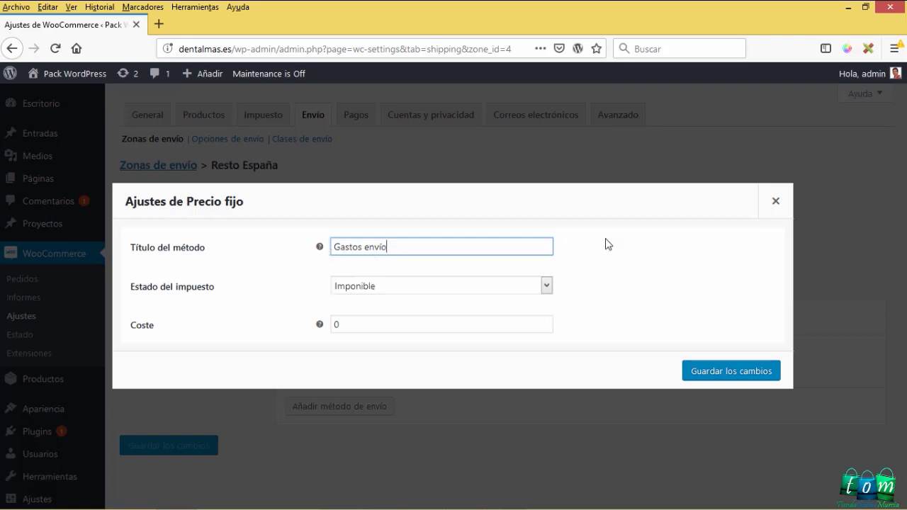
click(387, 299)
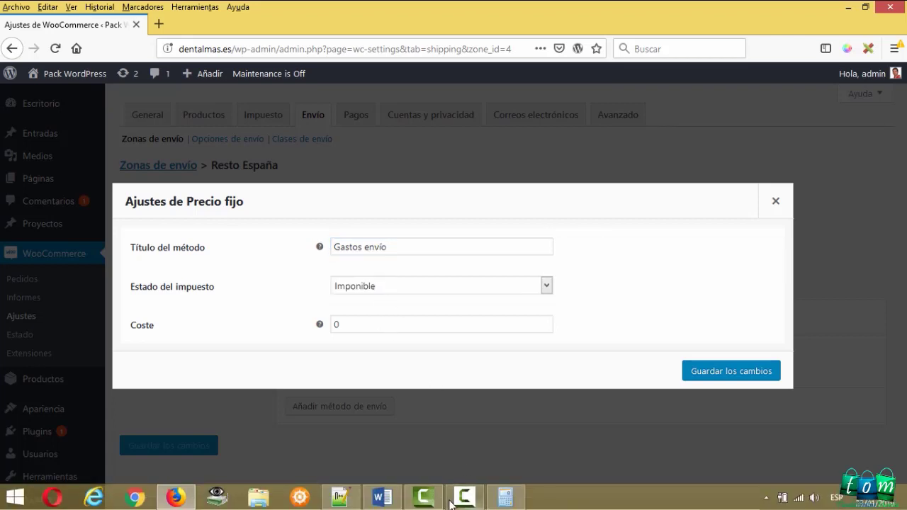
click(382, 498)
click(393, 498)
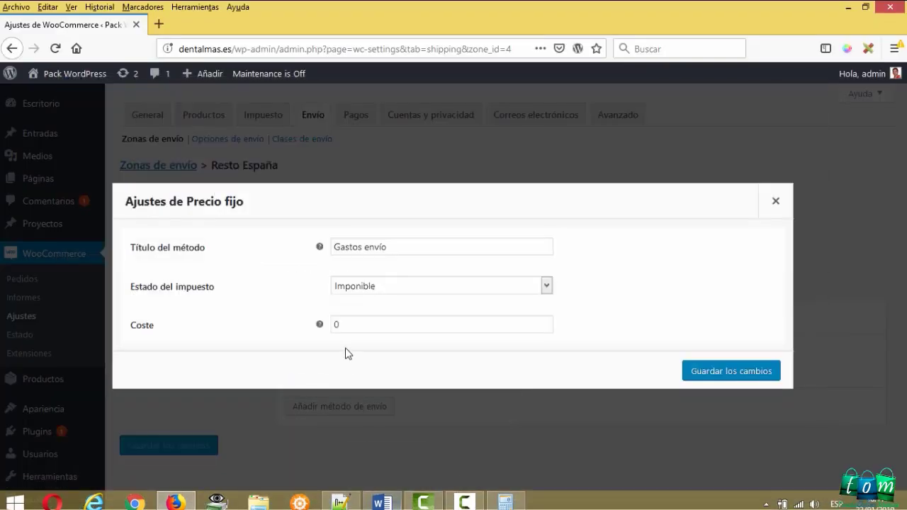
drag(339, 324, 327, 323)
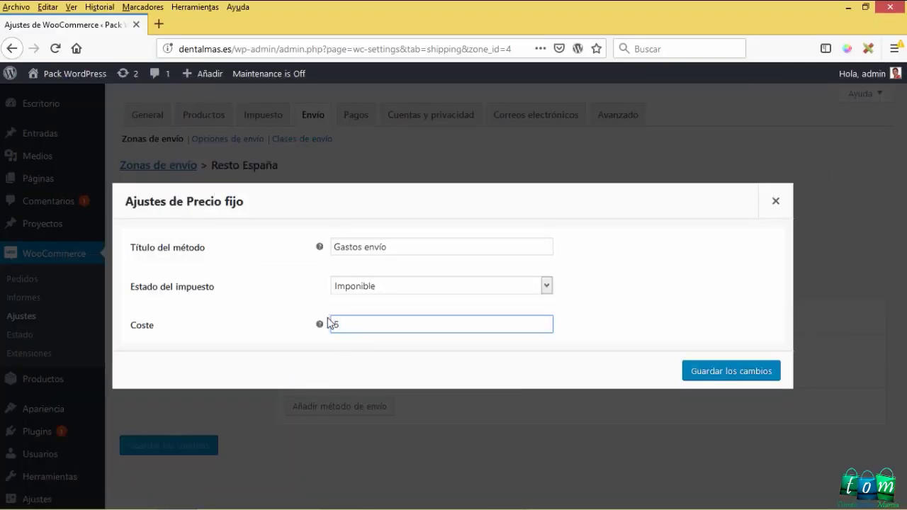
click(687, 301)
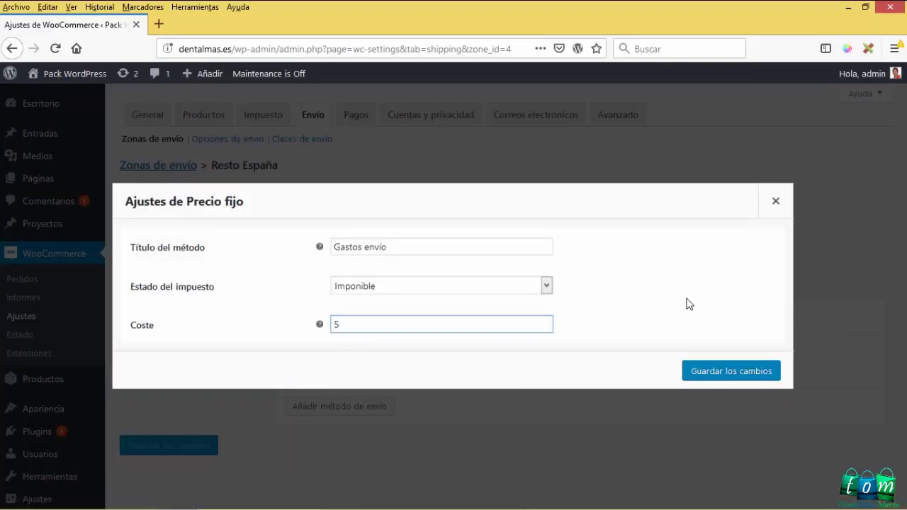
click(725, 375)
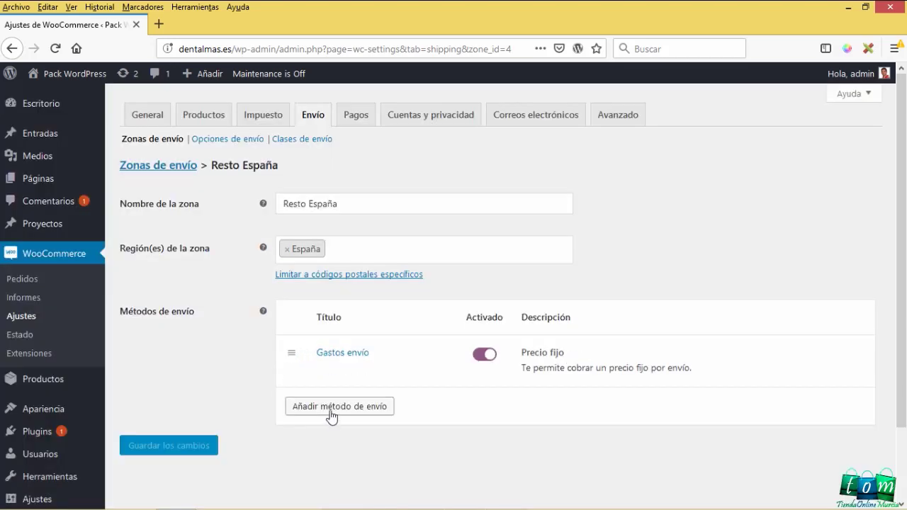
- Check the Resto España free shipping line in the notes and add an Envío gratuito method
click(331, 413)
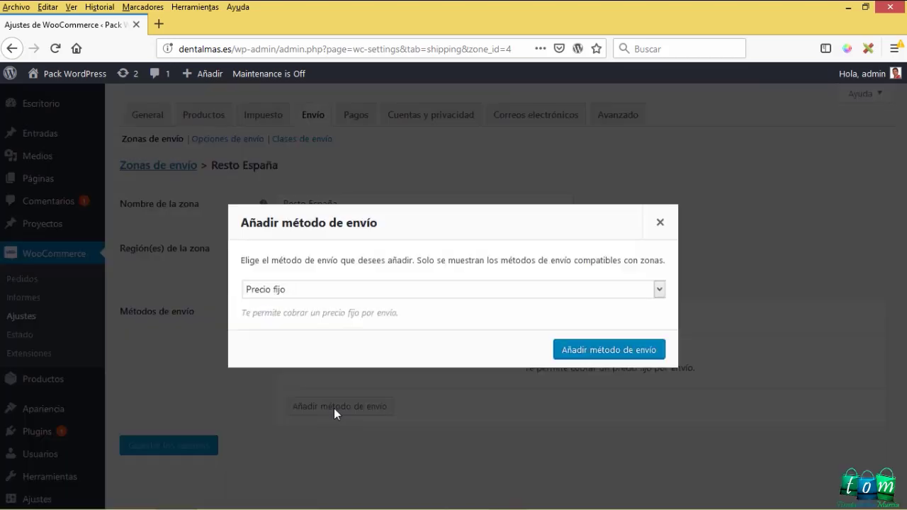
click(390, 496)
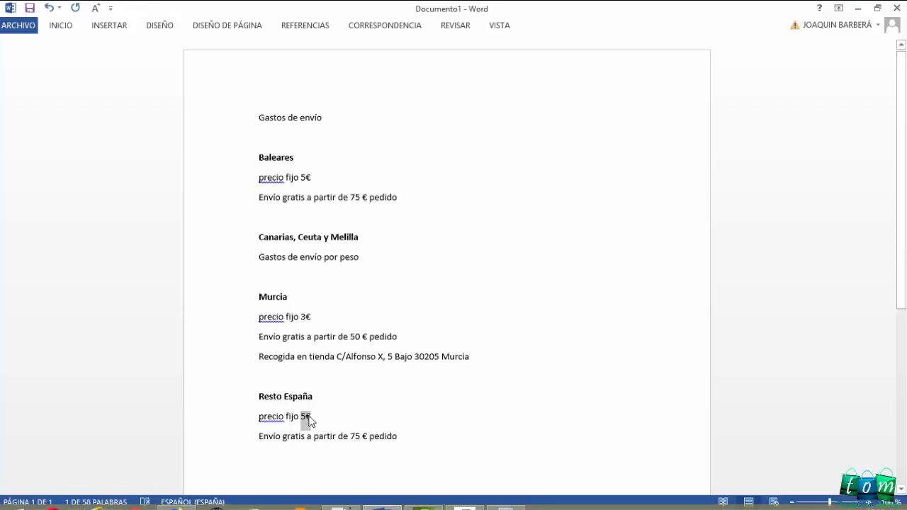
drag(260, 438, 374, 438)
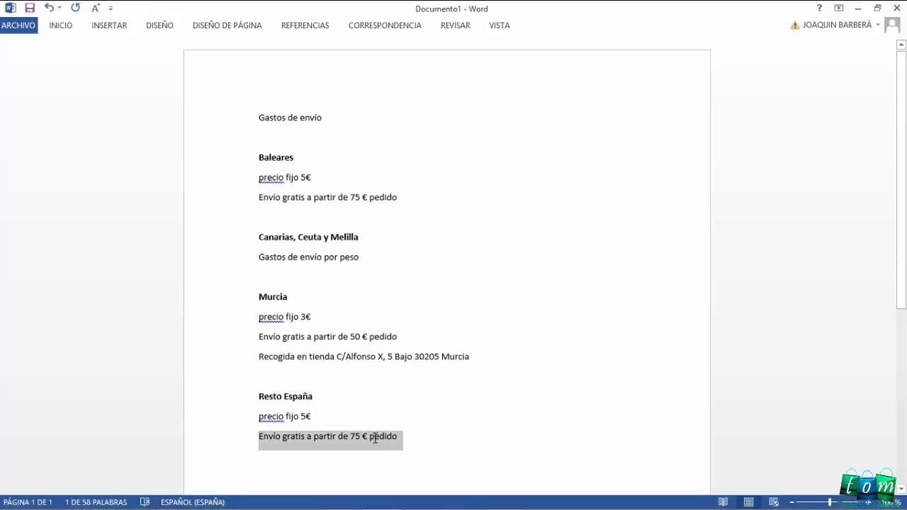
click(395, 425)
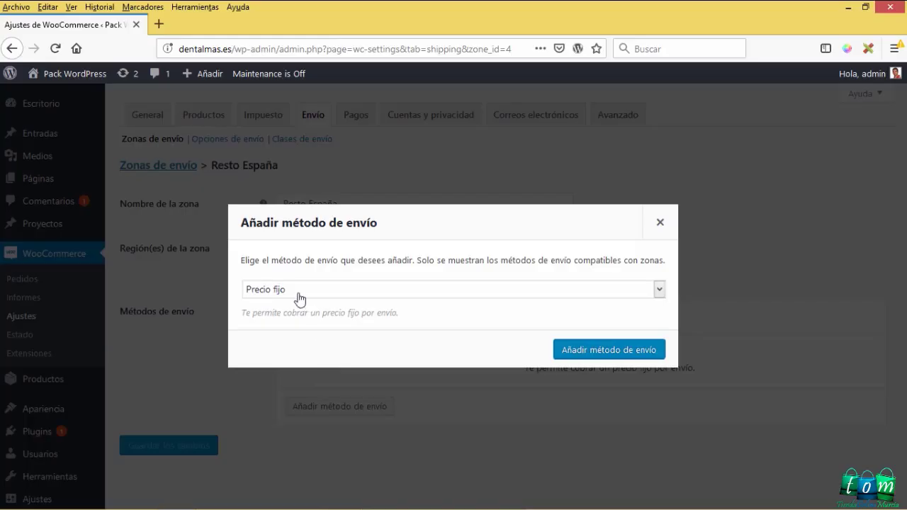
click(300, 293)
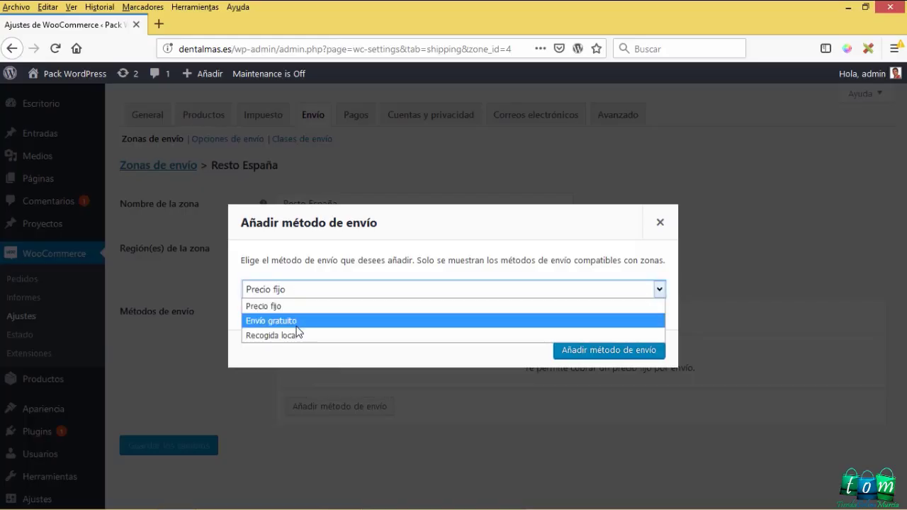
click(296, 325)
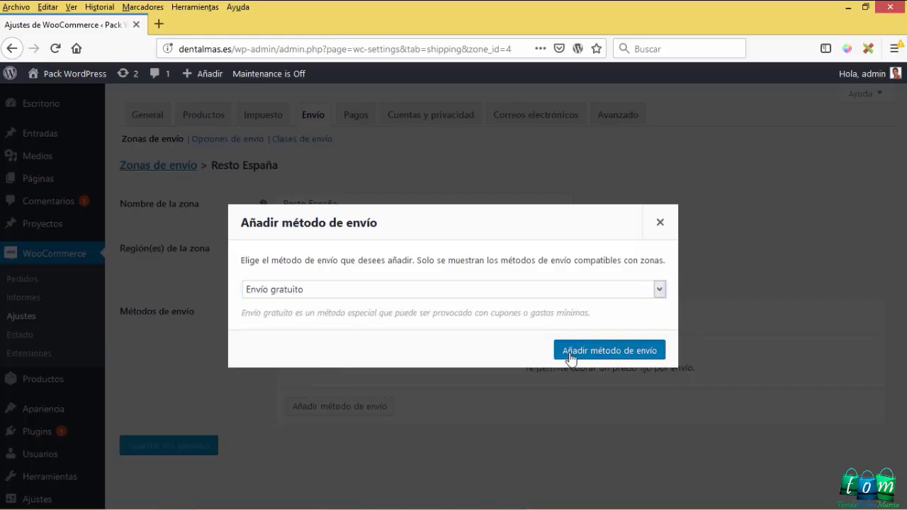
click(571, 355)
- Rename the free shipping method 'Envío gratis', require a minimum order of 75, and save
click(327, 423)
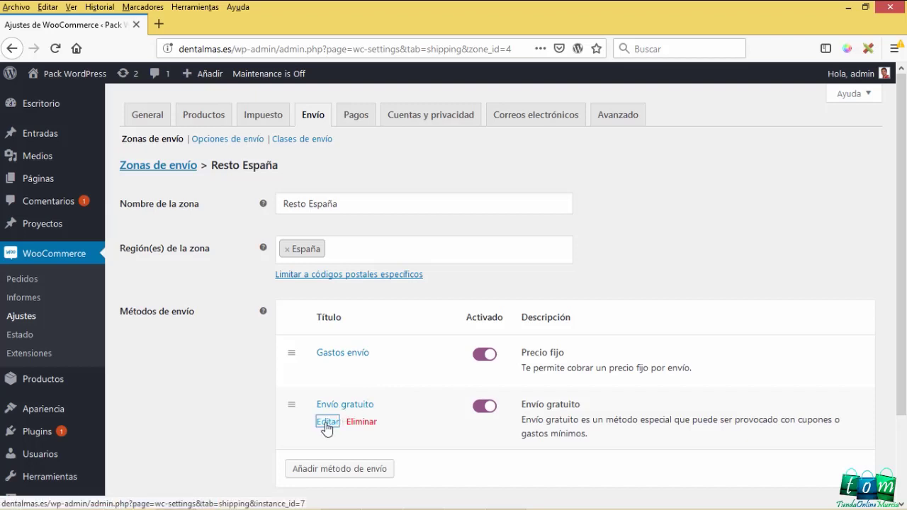
drag(359, 267, 454, 276)
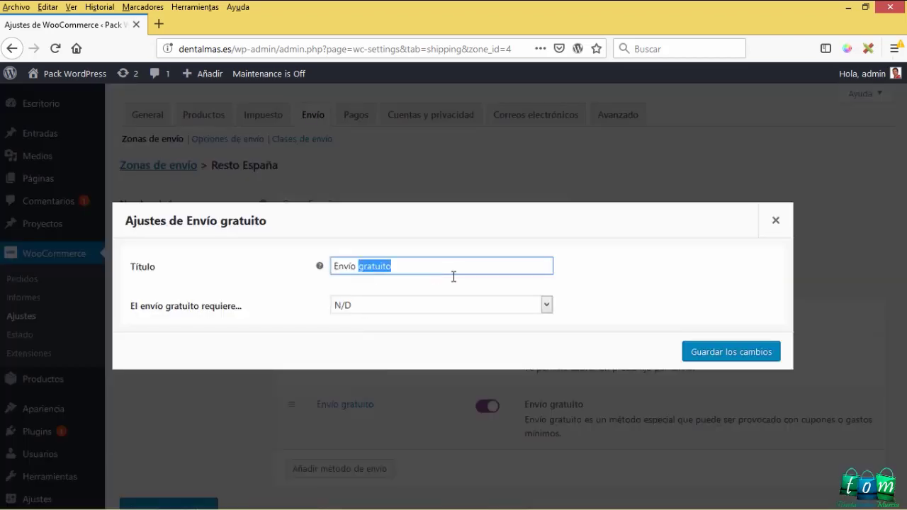
text(gr)
click(383, 312)
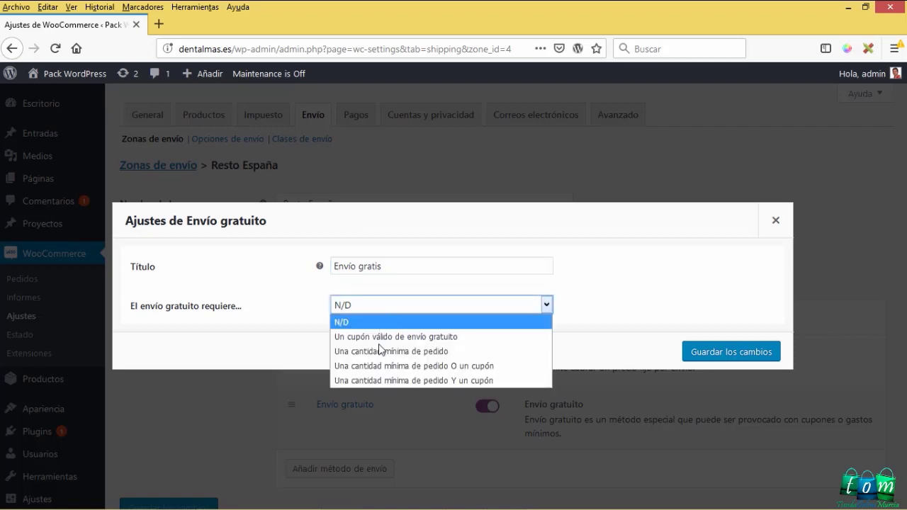
click(380, 351)
double_click(368, 319)
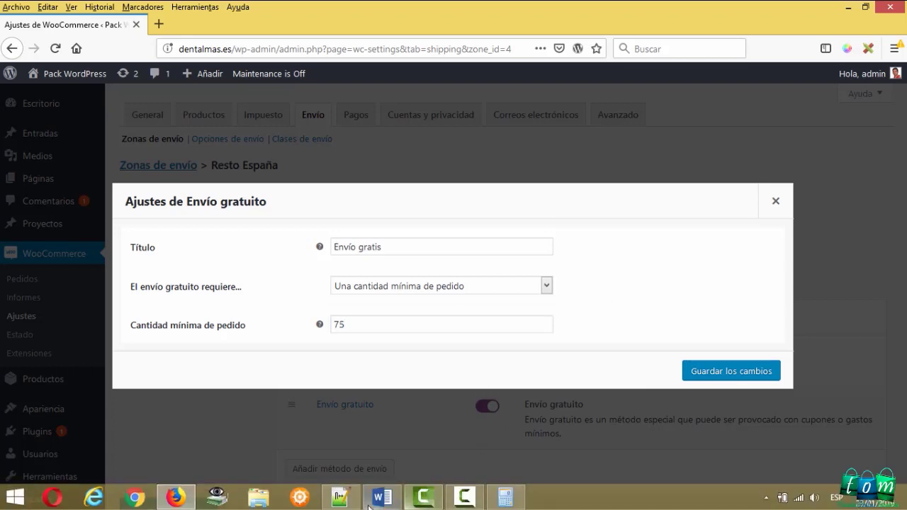
click(382, 497)
drag(350, 436, 397, 436)
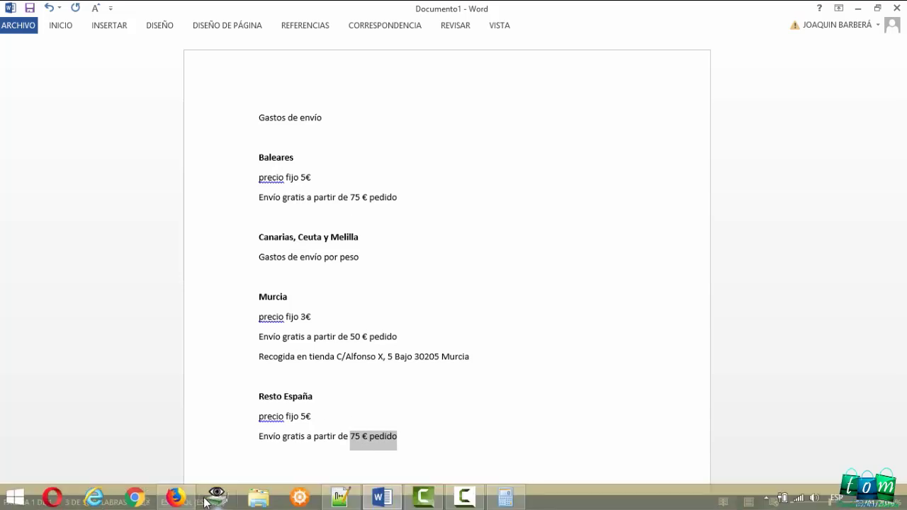
click(177, 497)
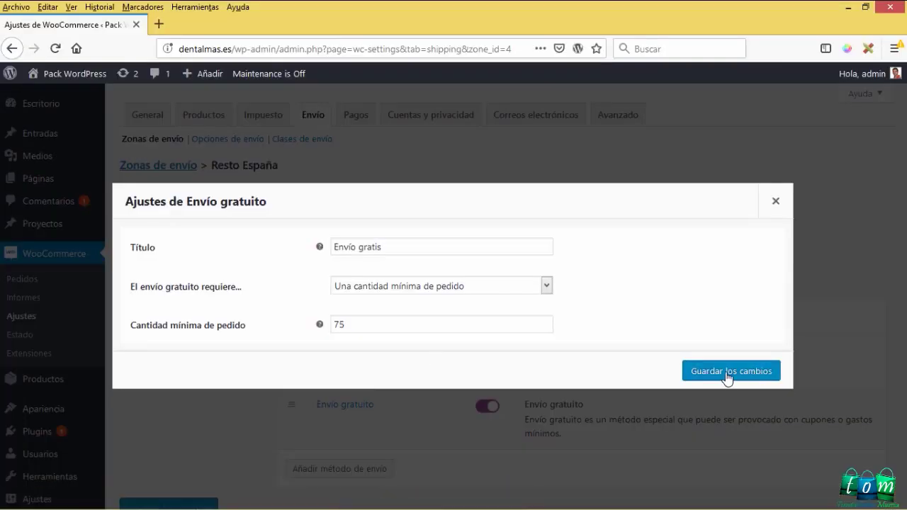
click(726, 371)
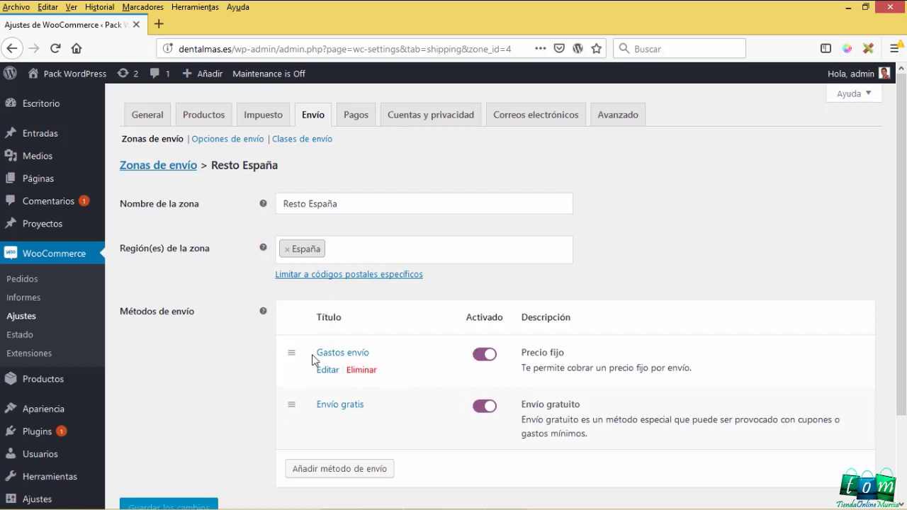
- Return to the shipping zones list and confirm Canarias is the only zone without shipping methods
drag(194, 314, 122, 315)
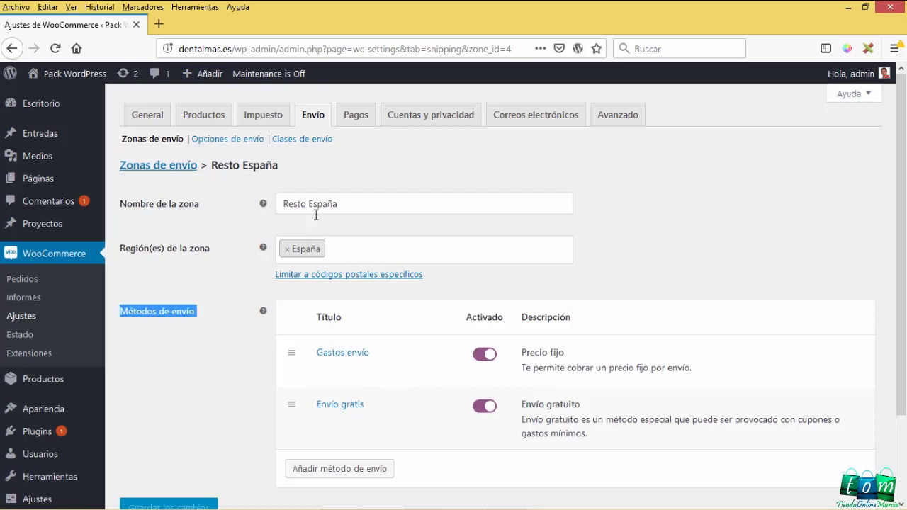
drag(340, 203, 272, 204)
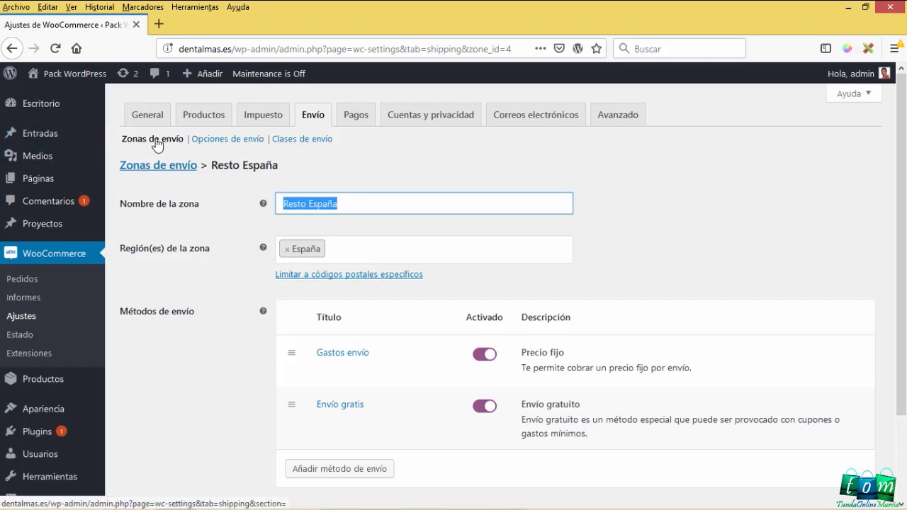
click(156, 141)
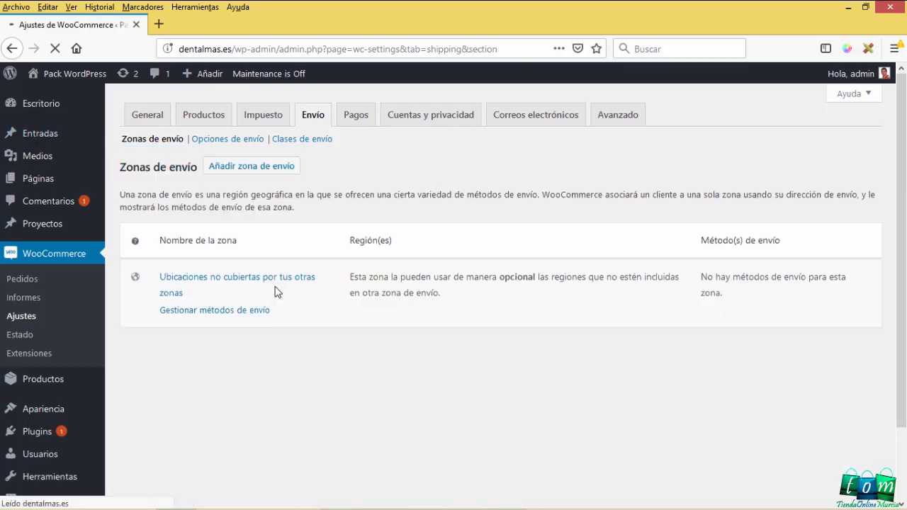
scroll(432, 370, down, 2)
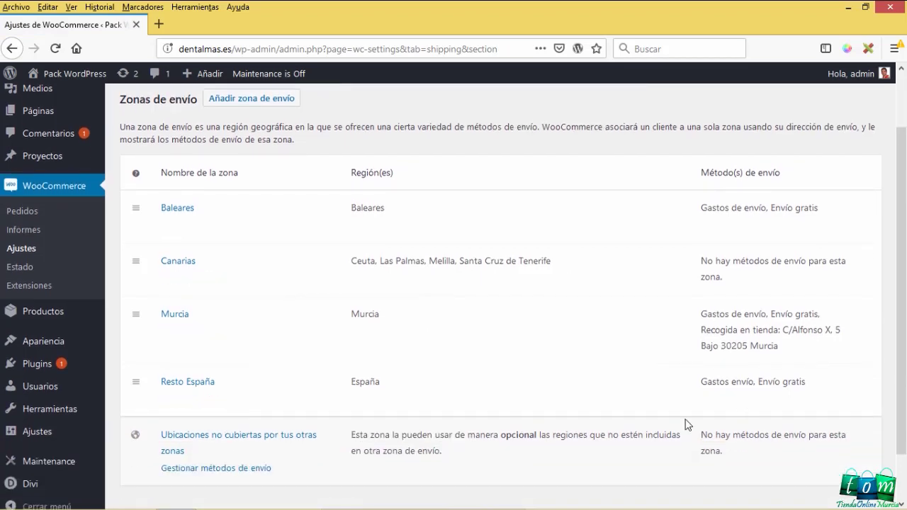
scroll(560, 390, up, 2)
drag(572, 333, 164, 333)
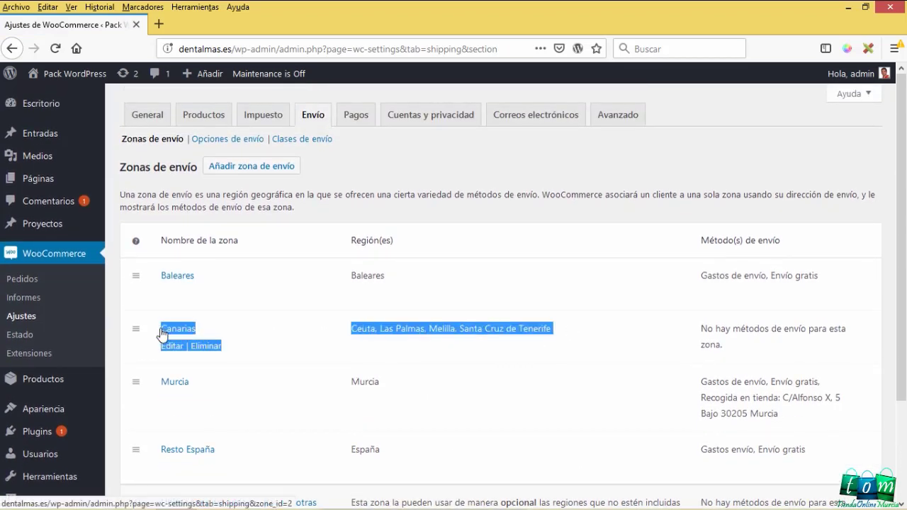
click(607, 344)
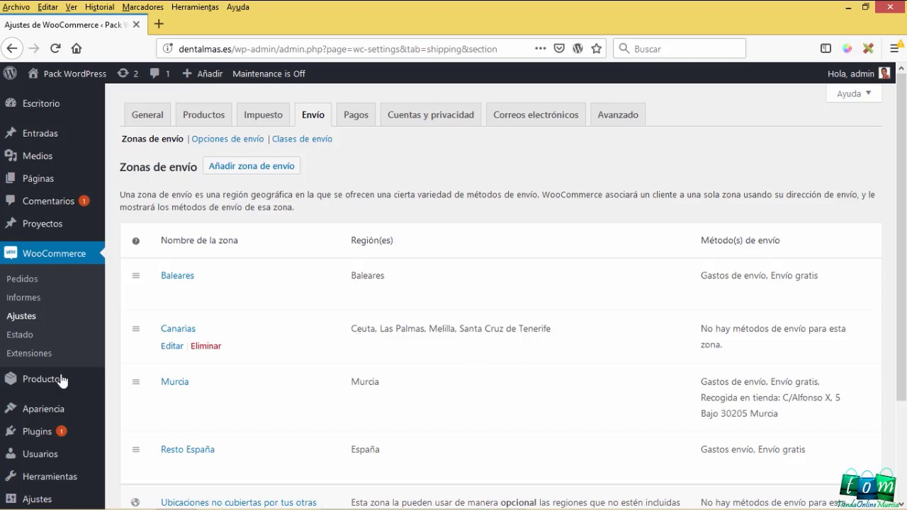
- Add a Canarias flat-rate method titled 'Gastos envío 24 horas' costing 15 and save it
click(171, 347)
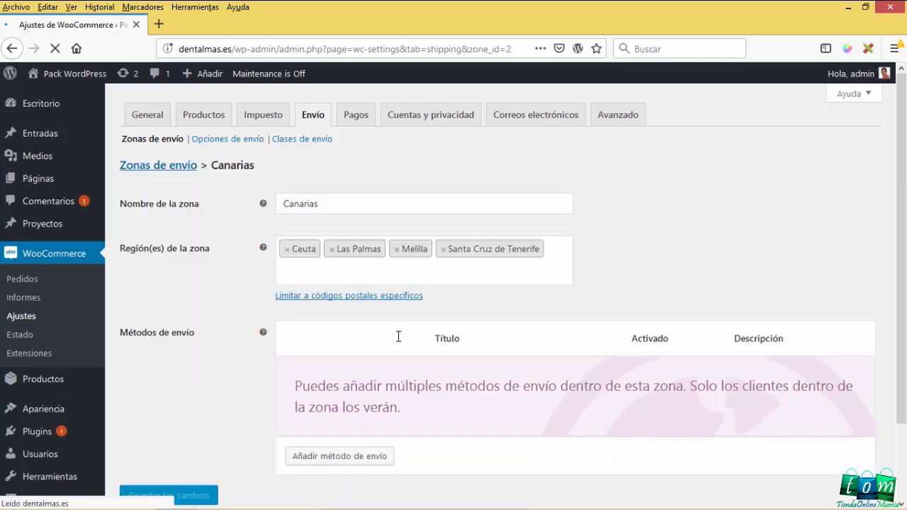
scroll(337, 393, down, 1)
scroll(340, 398, down, 1)
click(338, 390)
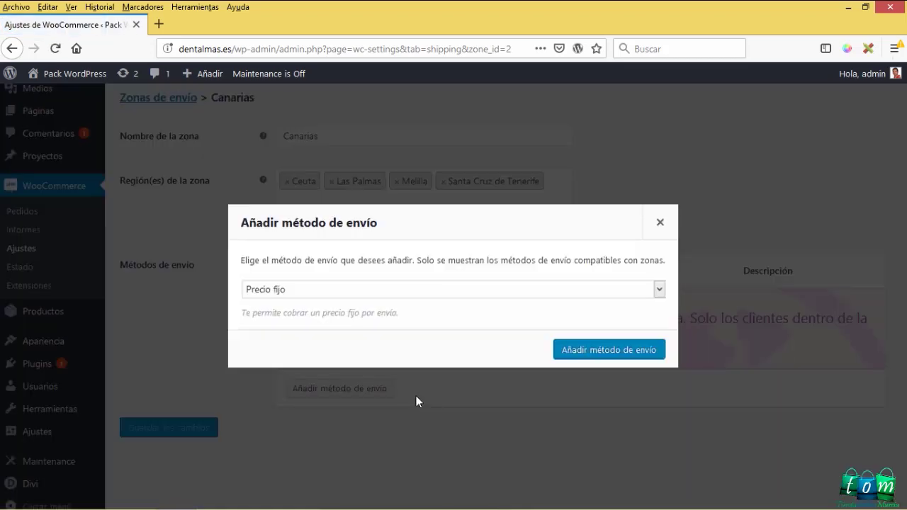
click(619, 349)
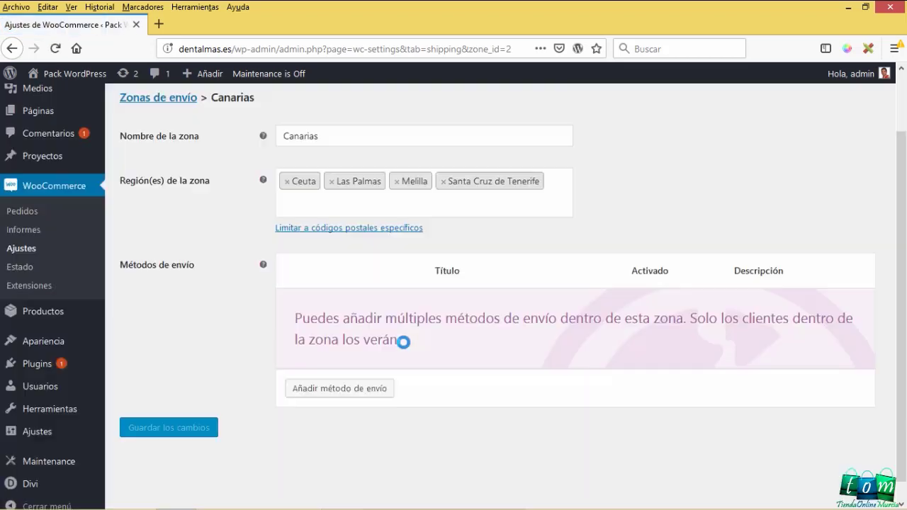
click(327, 323)
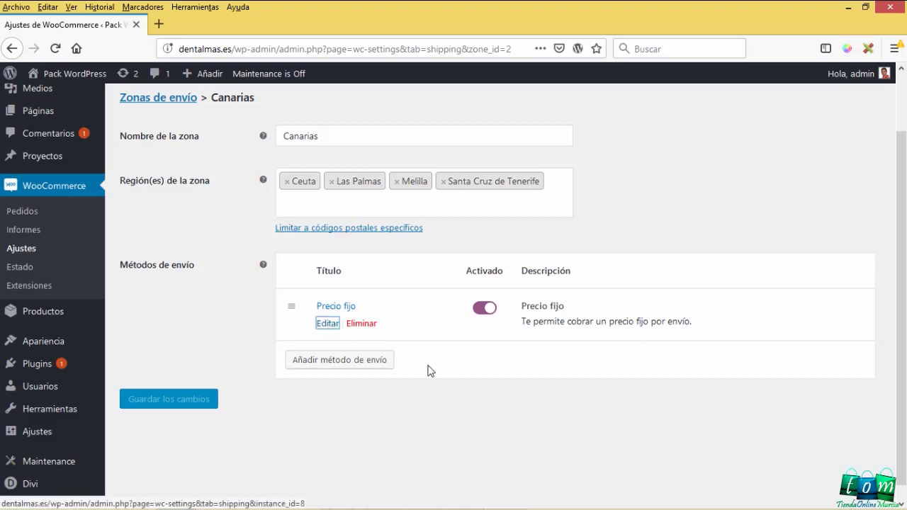
triple_click(353, 248)
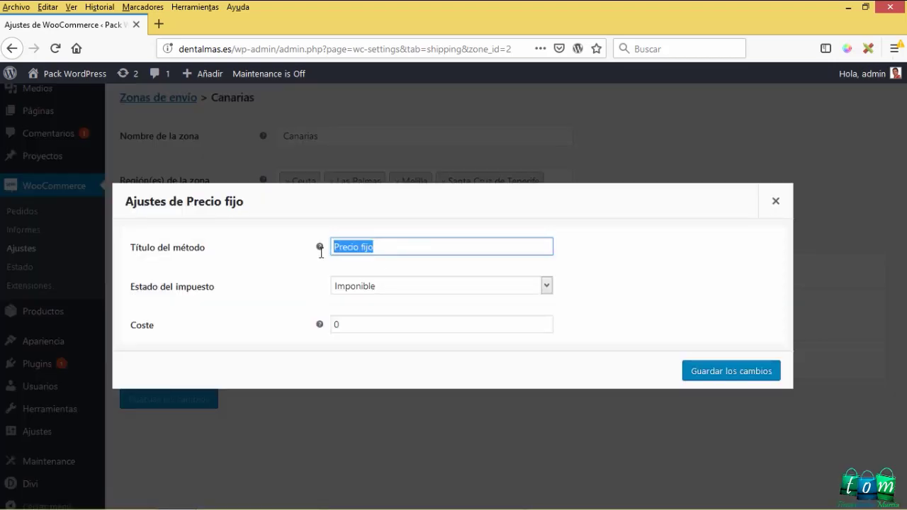
text(Gastos envío 24 horas)
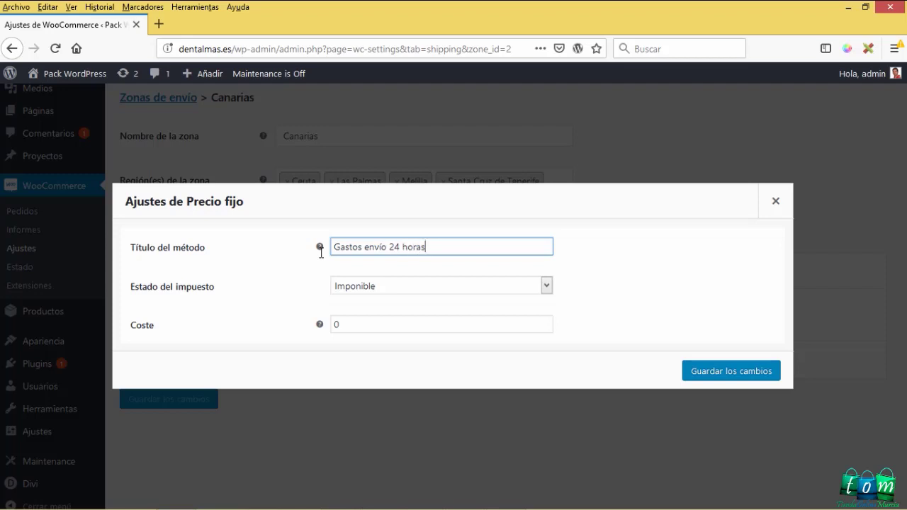
double_click(348, 324)
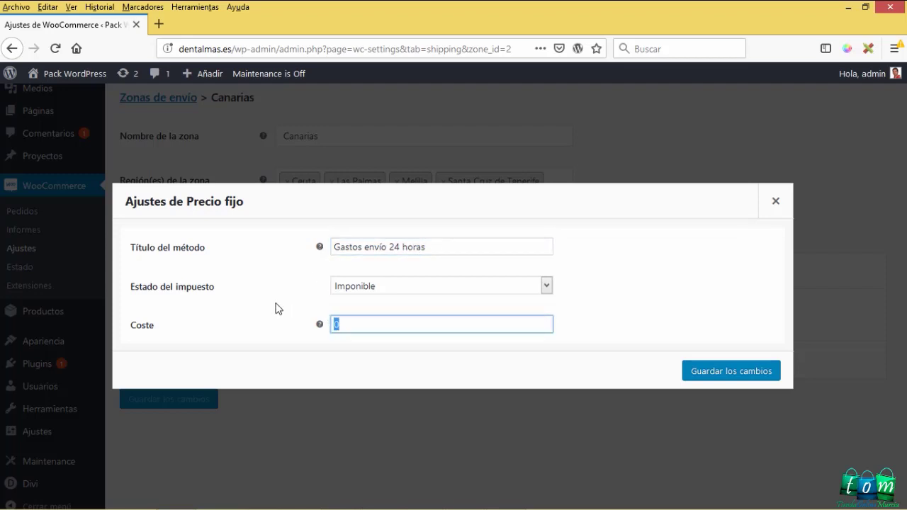
text(15)
click(687, 372)
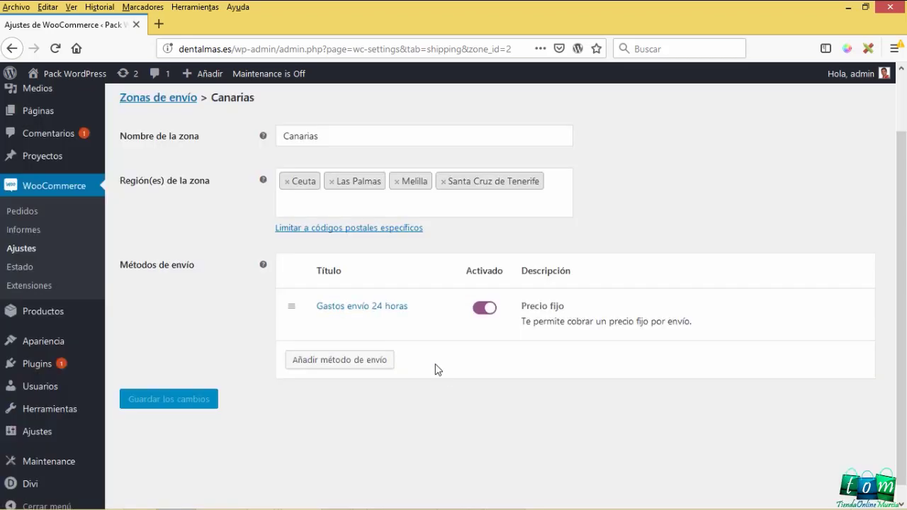
- Add a second flat rate titled 'Gastos envío normal 7 días' costing 7 and save it
click(332, 363)
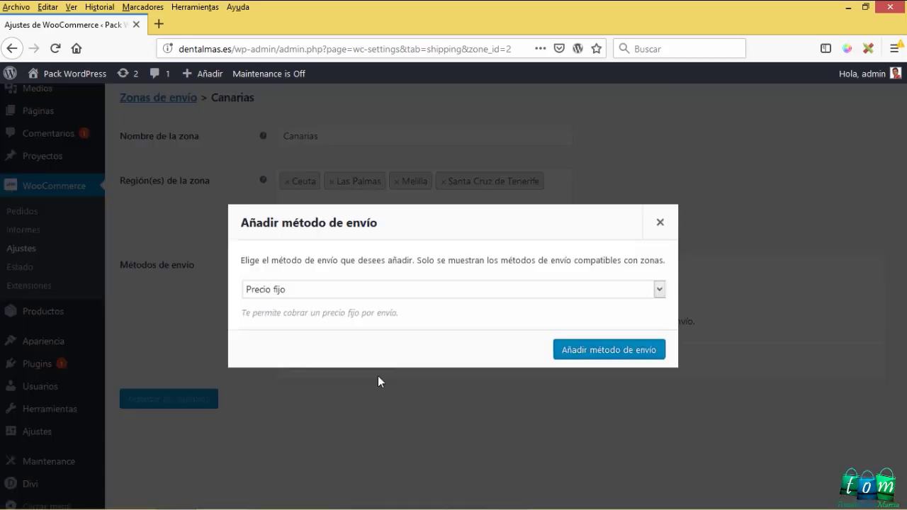
click(568, 363)
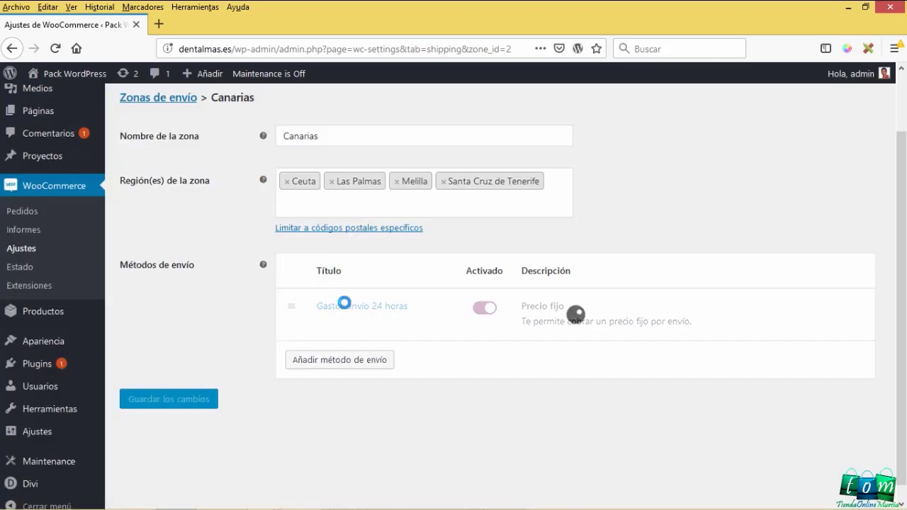
click(327, 375)
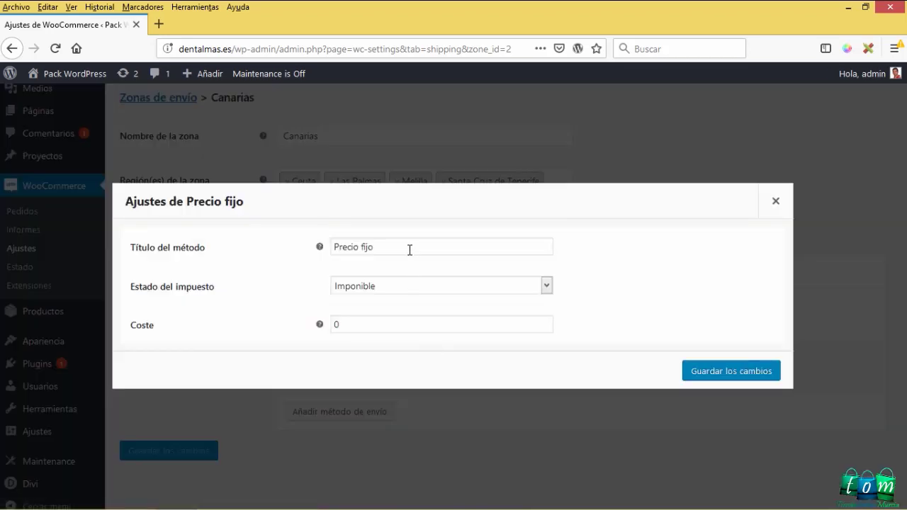
drag(409, 249, 325, 248)
text(Ga)
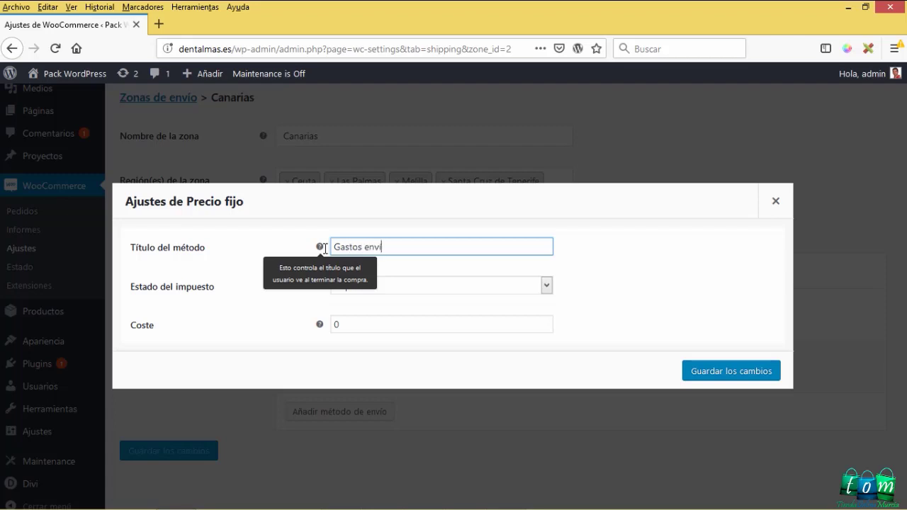
text(stos envío normal)
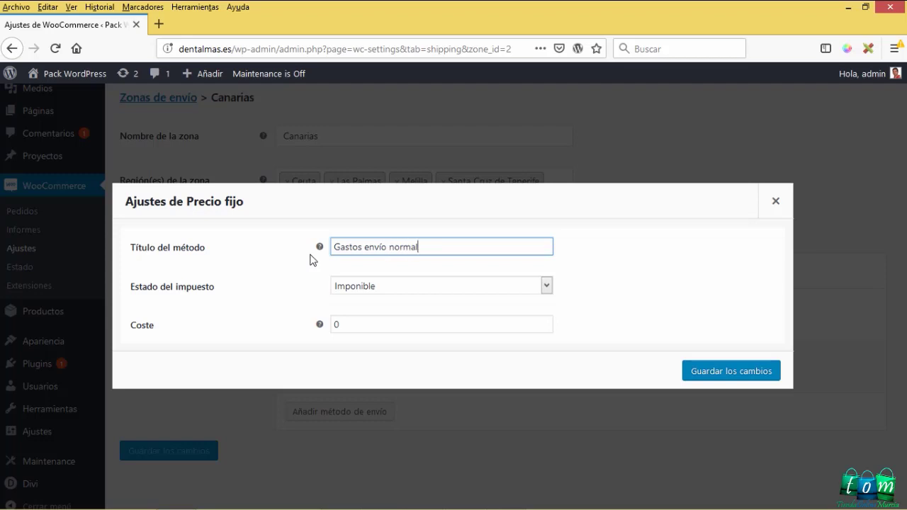
text(7 días)
drag(340, 323, 325, 322)
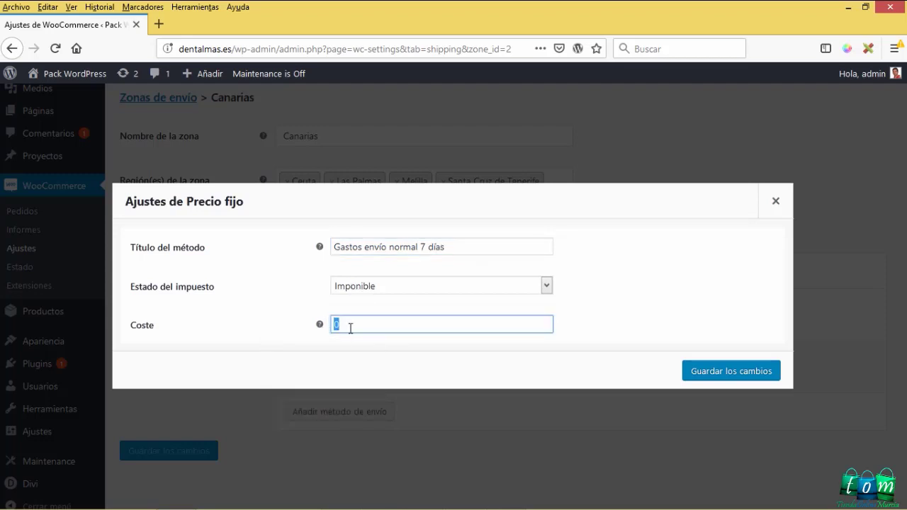
text(7)
click(715, 376)
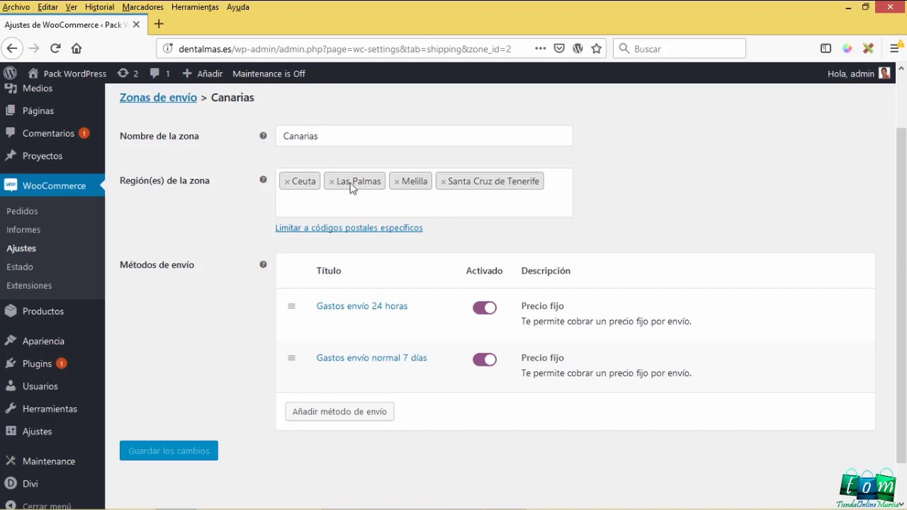
scroll(383, 298, down, 1)
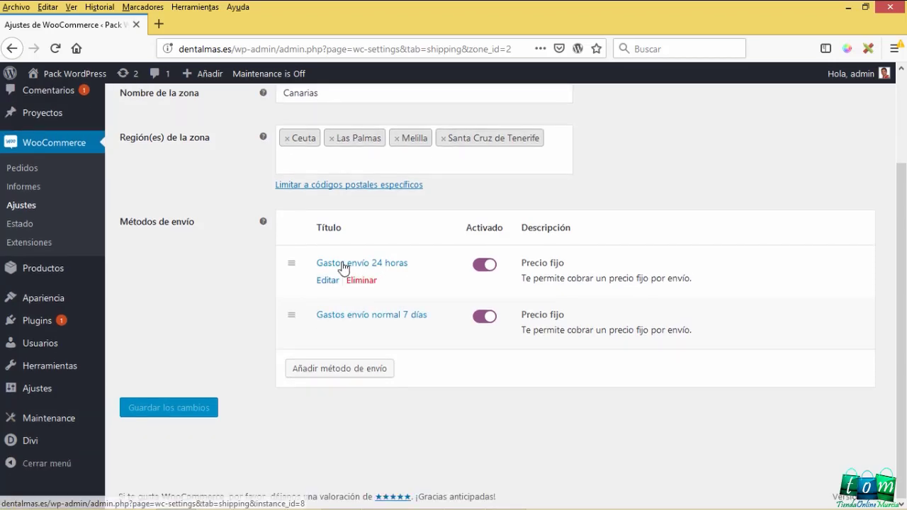
drag(408, 263, 309, 263)
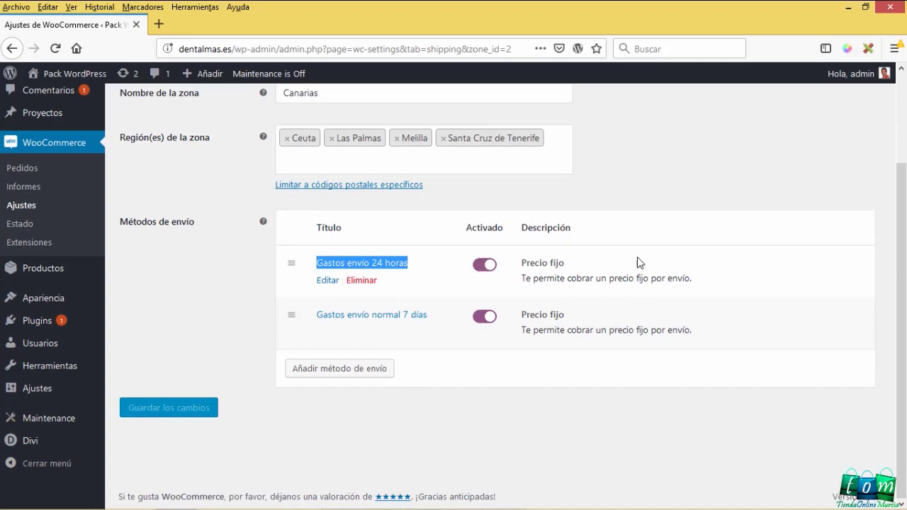
click(413, 271)
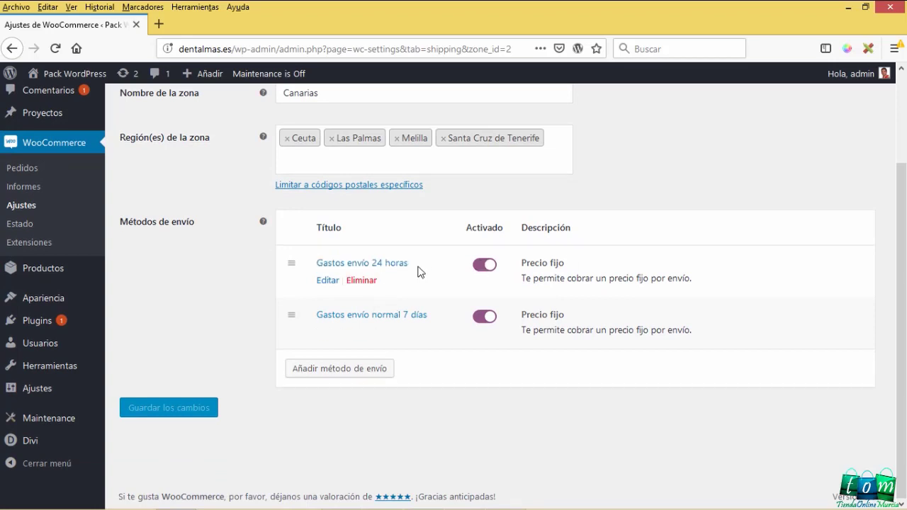
drag(409, 263, 318, 269)
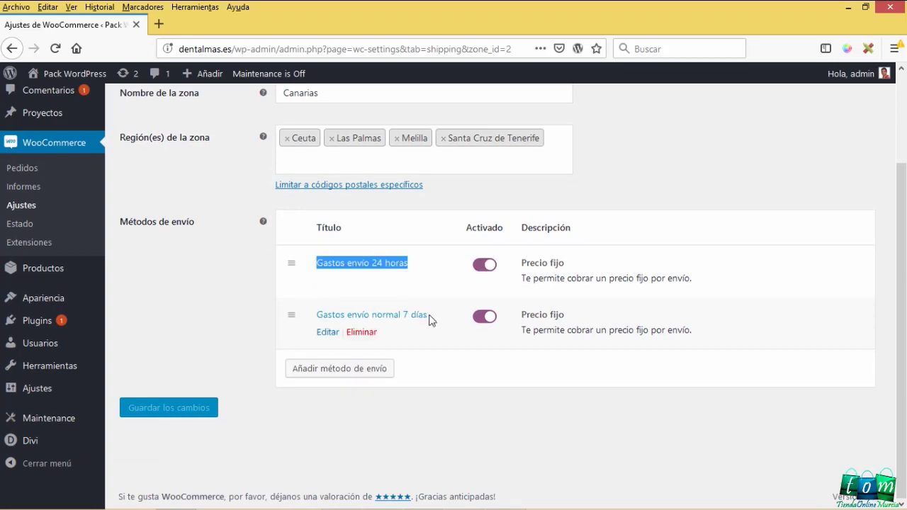
drag(429, 320, 317, 318)
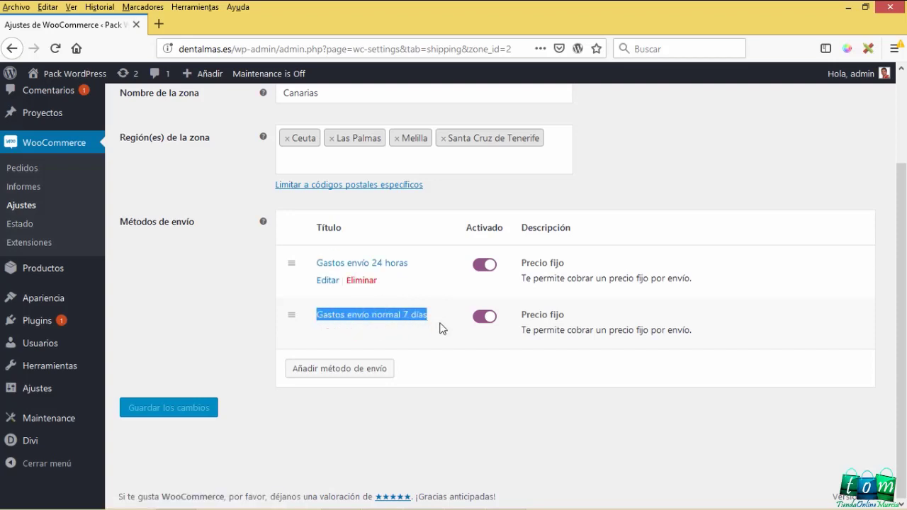
click(429, 409)
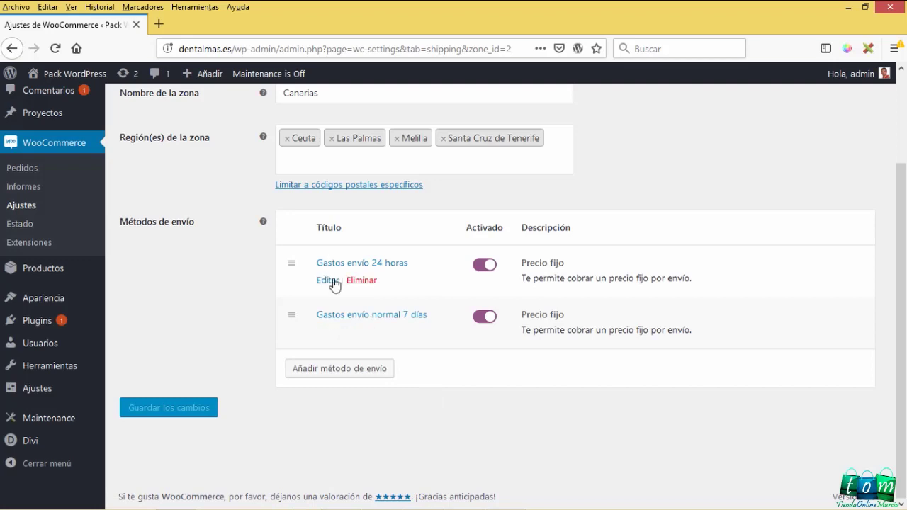
drag(416, 265, 316, 264)
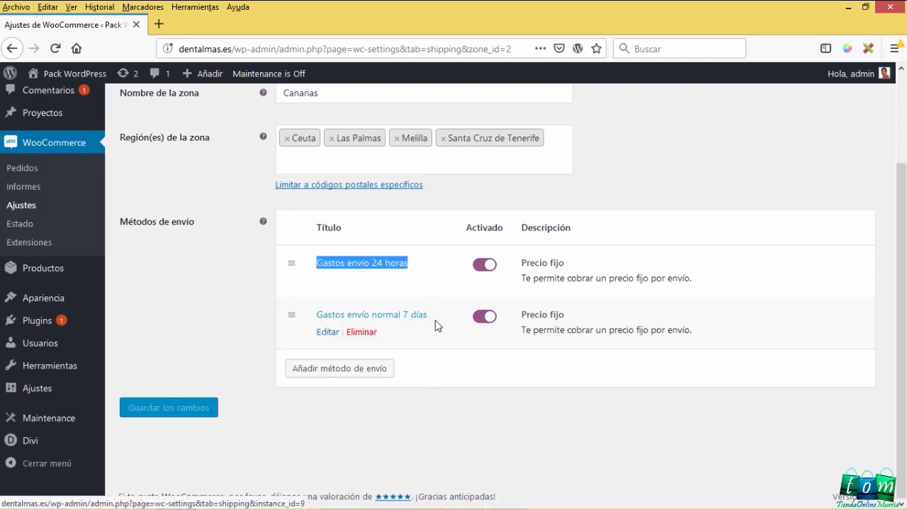
drag(429, 316, 316, 317)
click(418, 353)
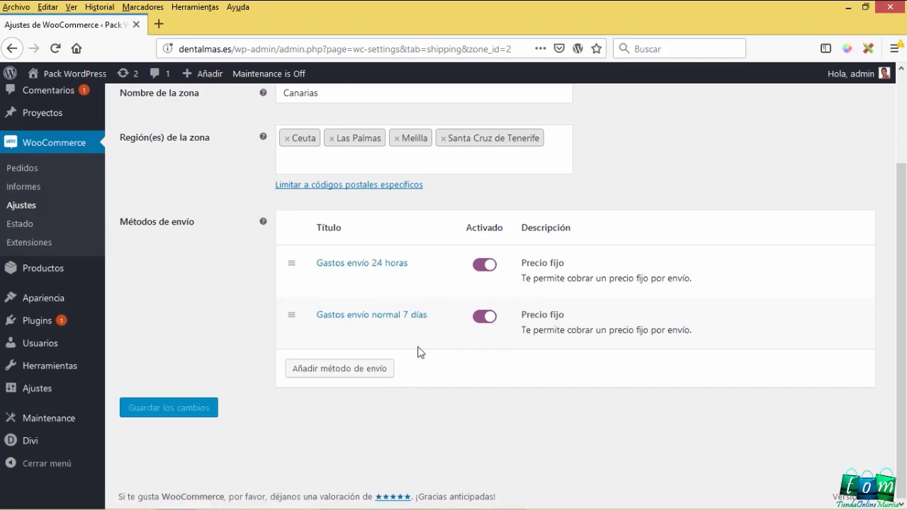
scroll(394, 320, up, 2)
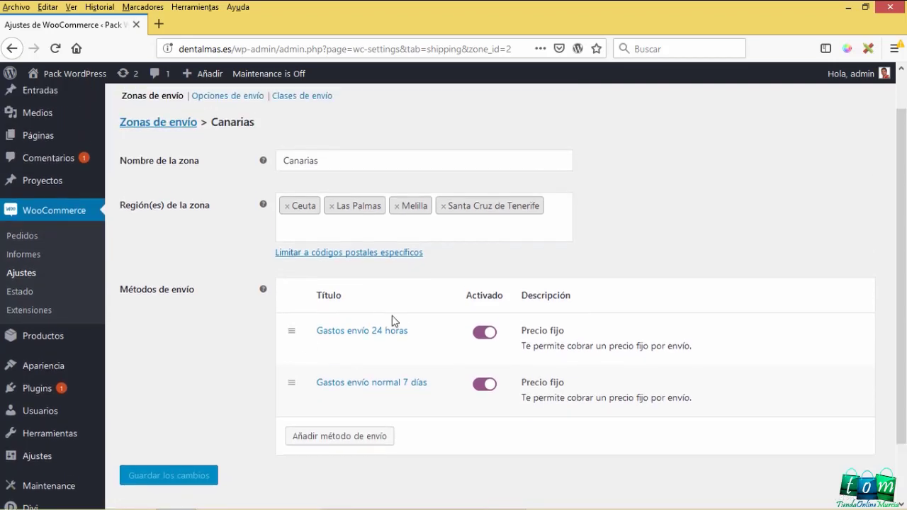
scroll(245, 343, down, 2)
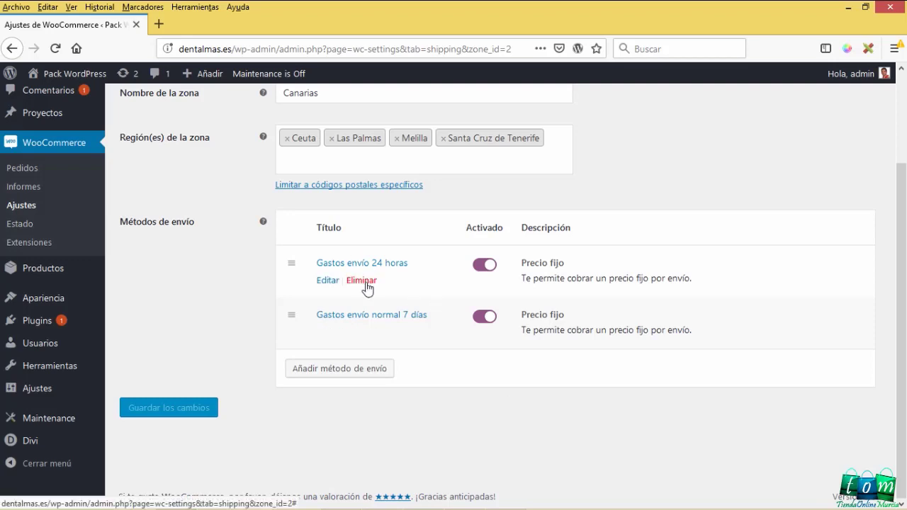
- Delete both Canarias flat-rate methods and save the emptied zone
click(363, 278)
click(361, 309)
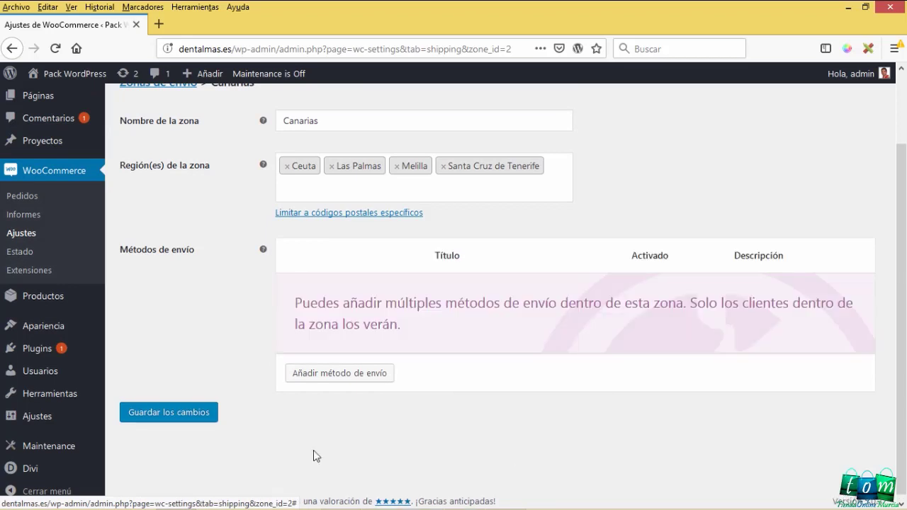
click(189, 418)
- Go back to the shipping zones list and check the Canarias row
scroll(406, 427, up, 2)
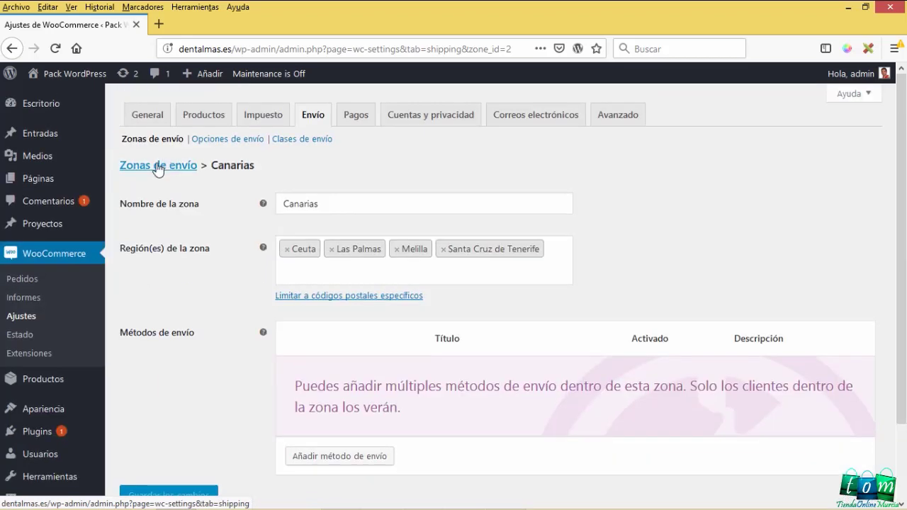
click(129, 167)
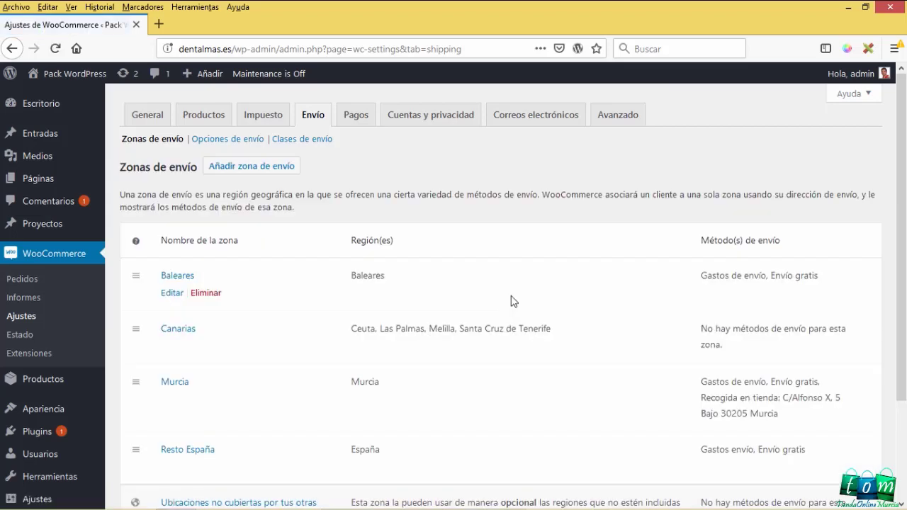
scroll(500, 398, down, 2)
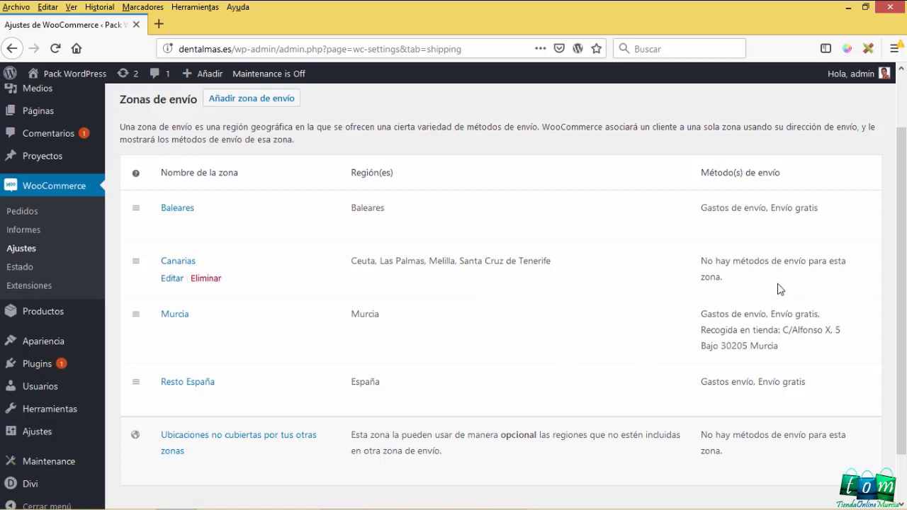
drag(779, 287, 160, 262)
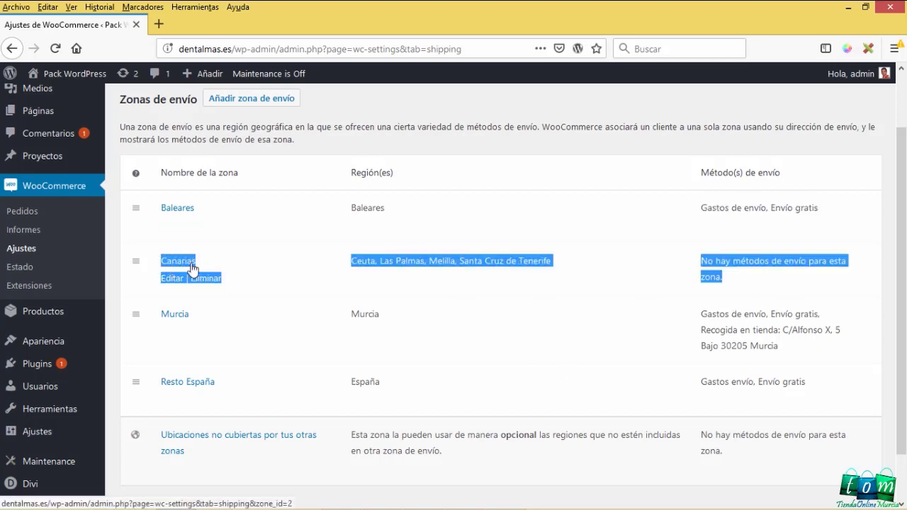
click(637, 291)
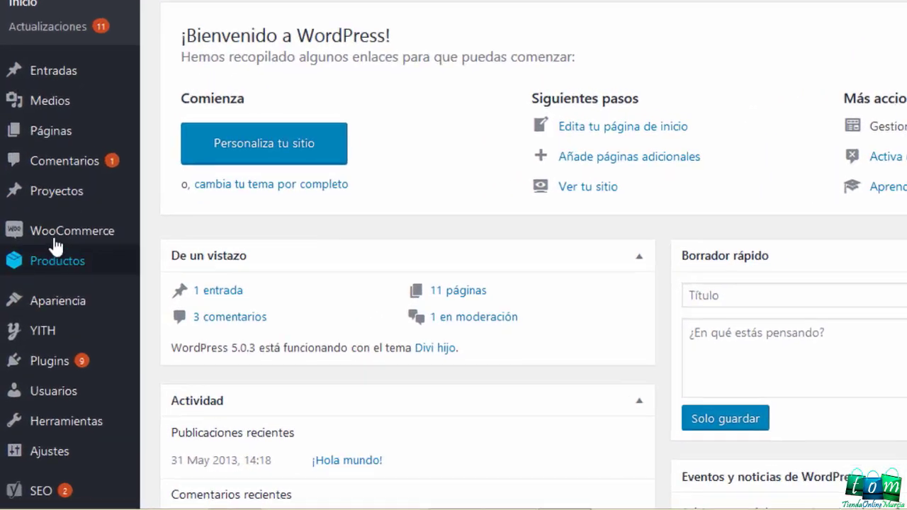
- Go to WooCommerce Ajustes > Pagos to see the installed payment methods
mouse_move(22, 307)
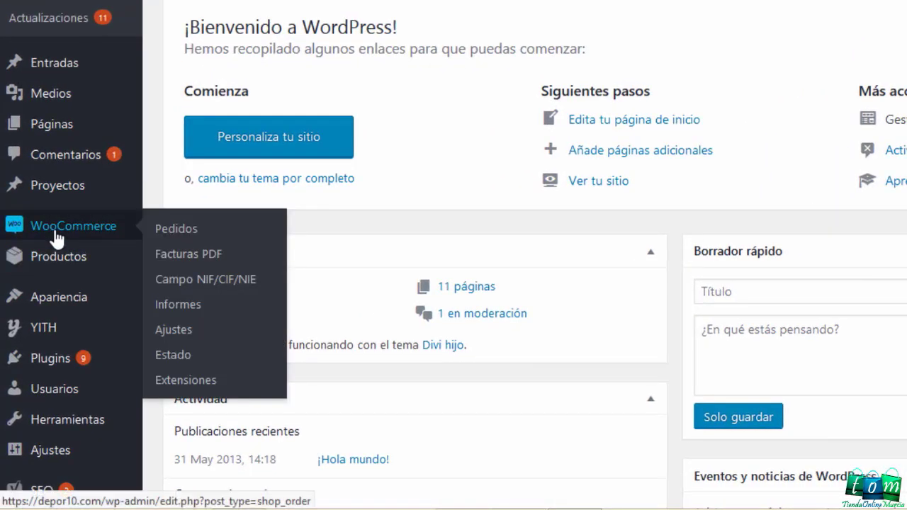
click(175, 331)
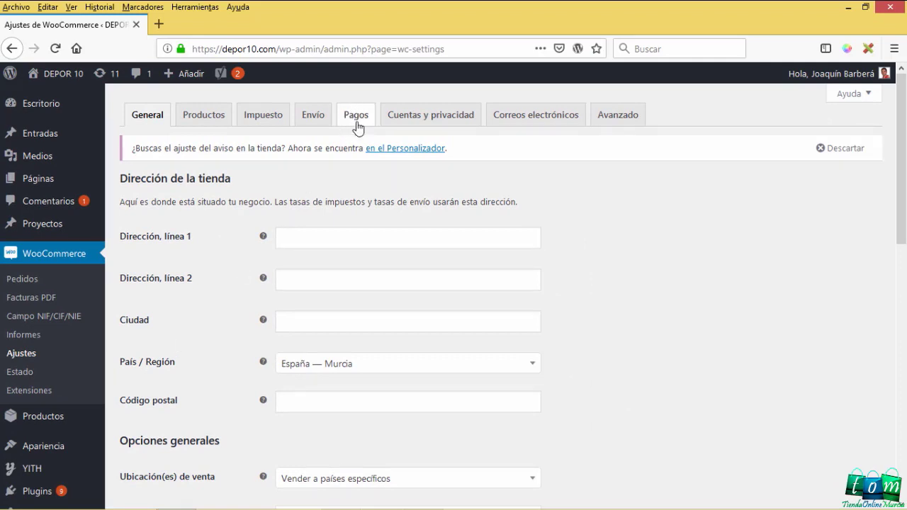
click(357, 117)
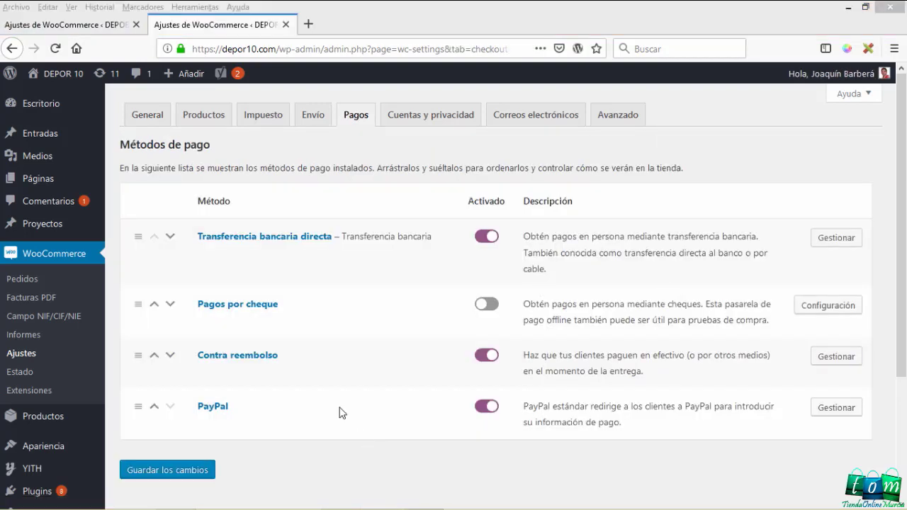
drag(294, 411, 167, 252)
click(375, 472)
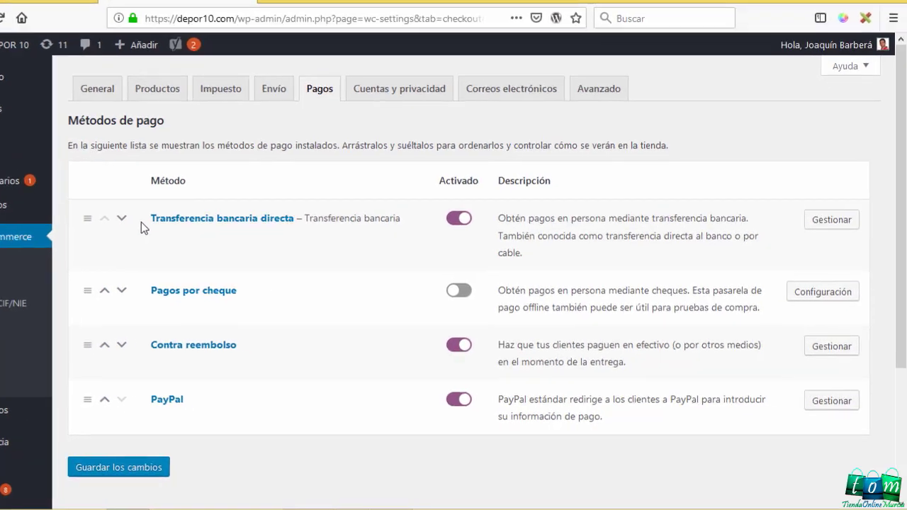
drag(186, 242, 329, 242)
drag(205, 280, 116, 285)
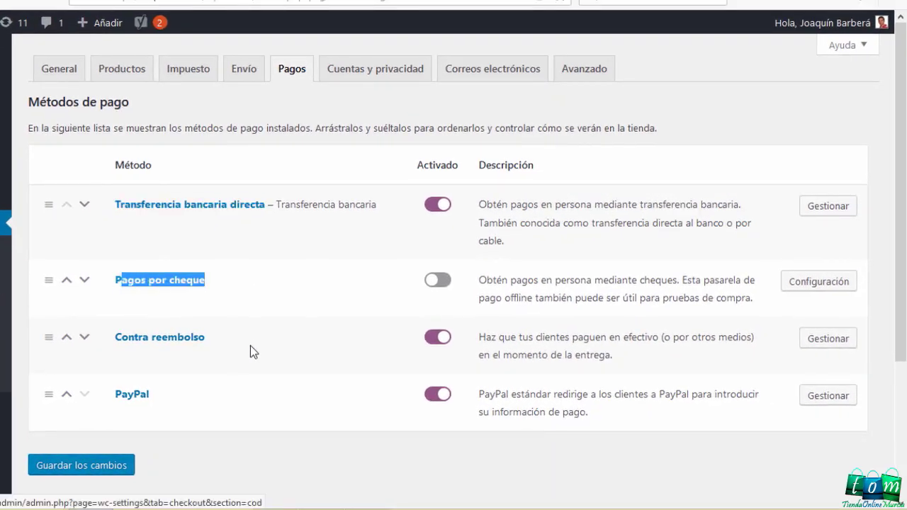
drag(205, 338, 121, 348)
drag(152, 395, 112, 397)
click(191, 440)
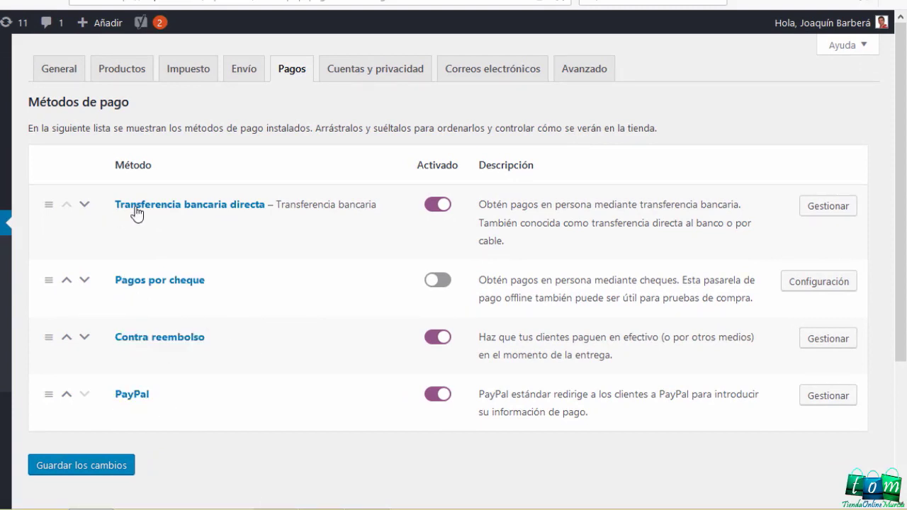
drag(114, 211, 229, 215)
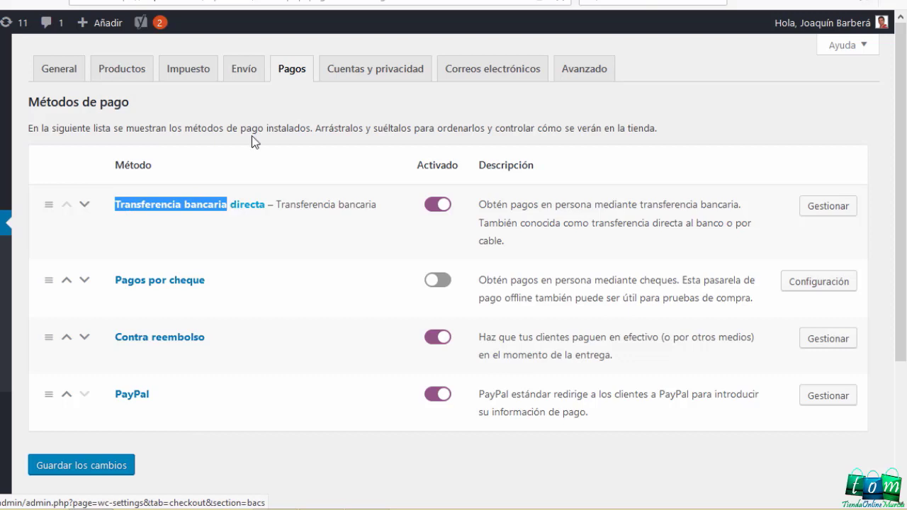
click(294, 110)
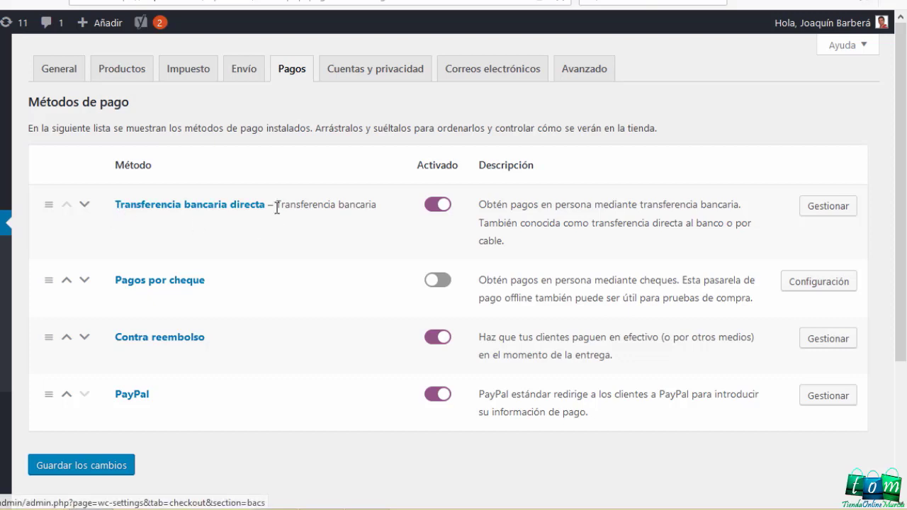
drag(276, 205, 117, 213)
click(273, 126)
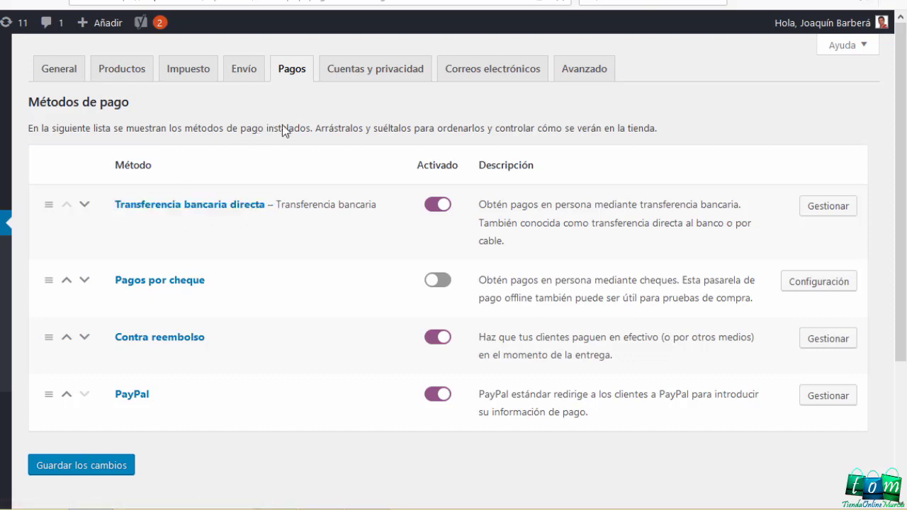
drag(229, 283, 117, 294)
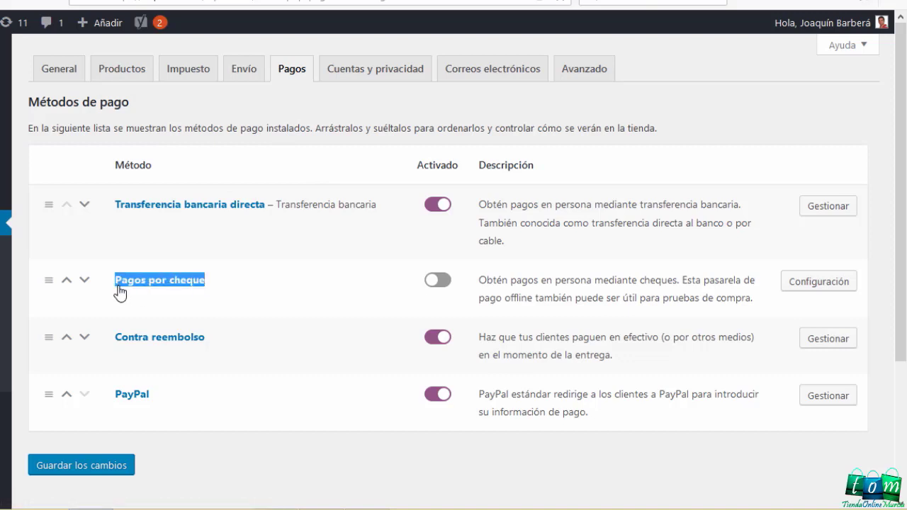
click(281, 113)
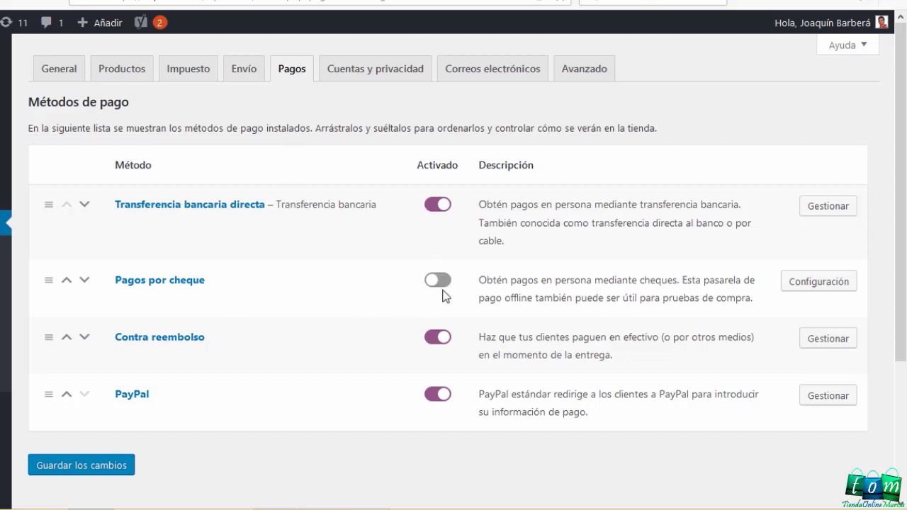
double_click(444, 165)
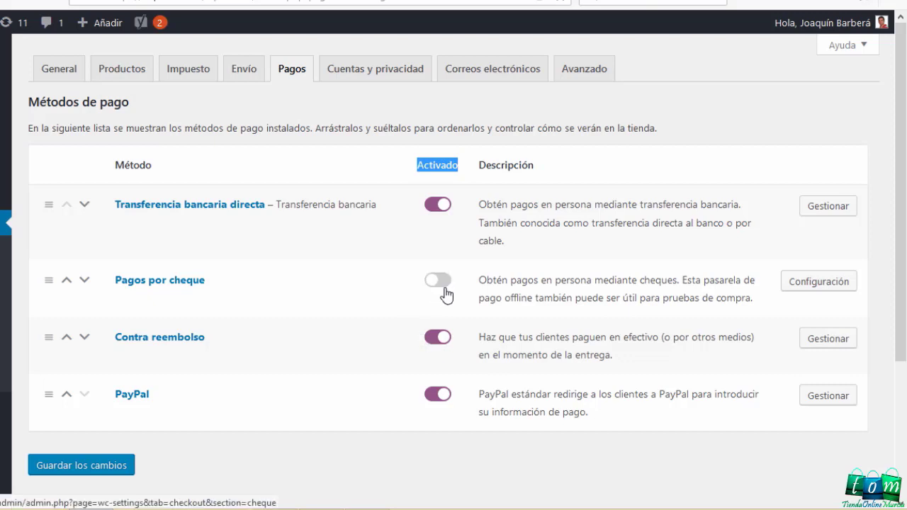
- Switch Pagos por cheque on and save the payment settings
click(440, 282)
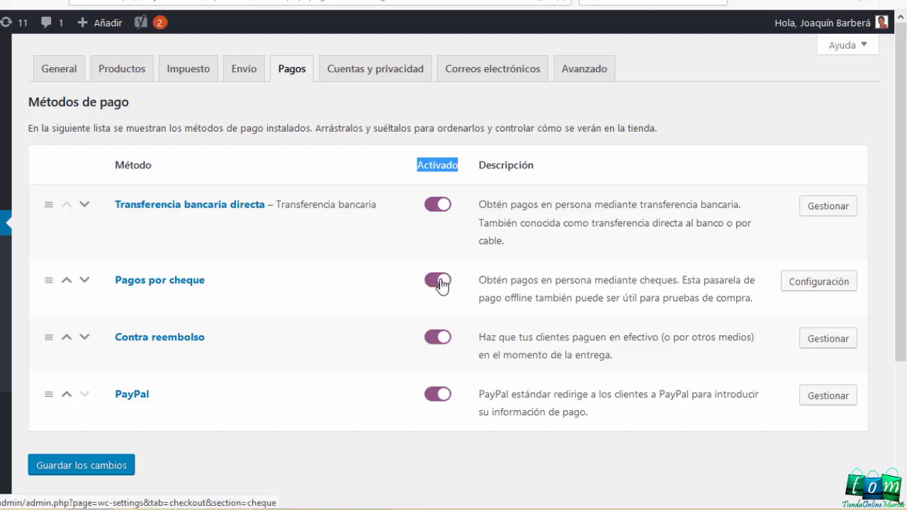
click(90, 469)
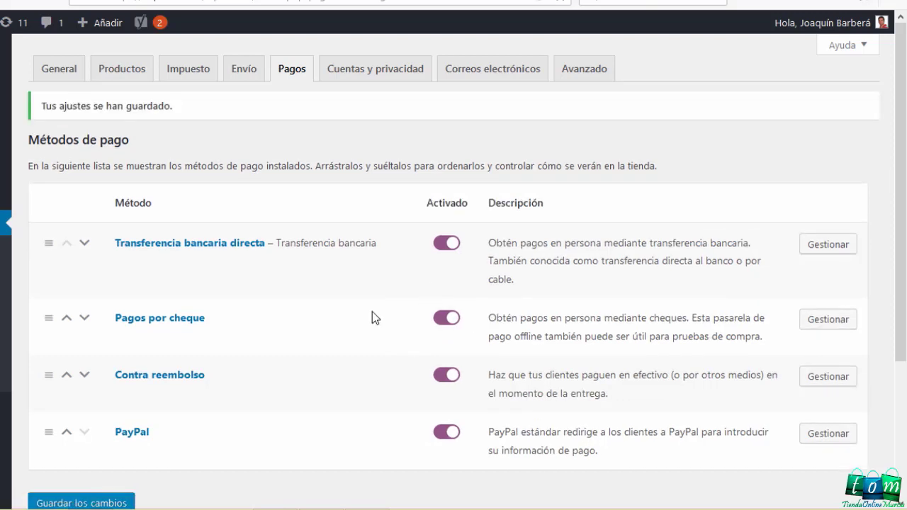
scroll(205, 339, up, 2)
drag(204, 319, 119, 327)
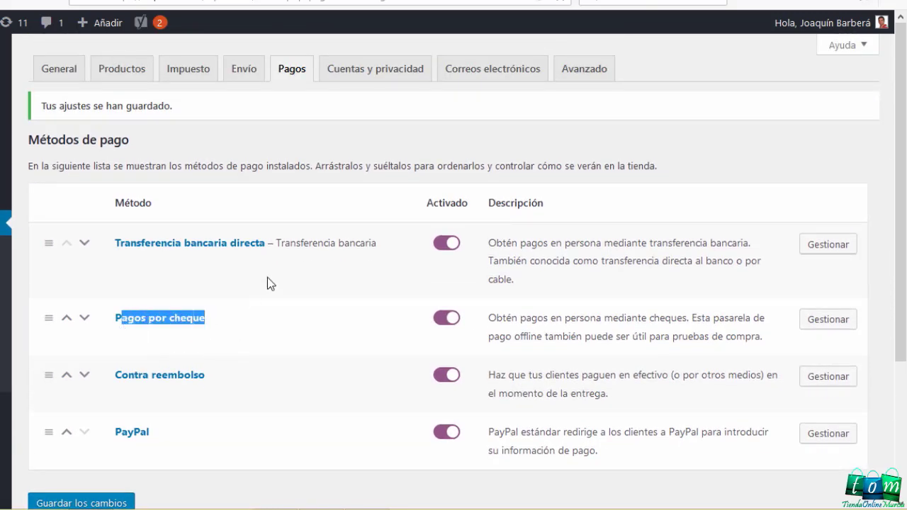
click(290, 318)
- Switch Pagos por cheque back off and save, leaving bank transfer, COD and PayPal enabled
click(447, 318)
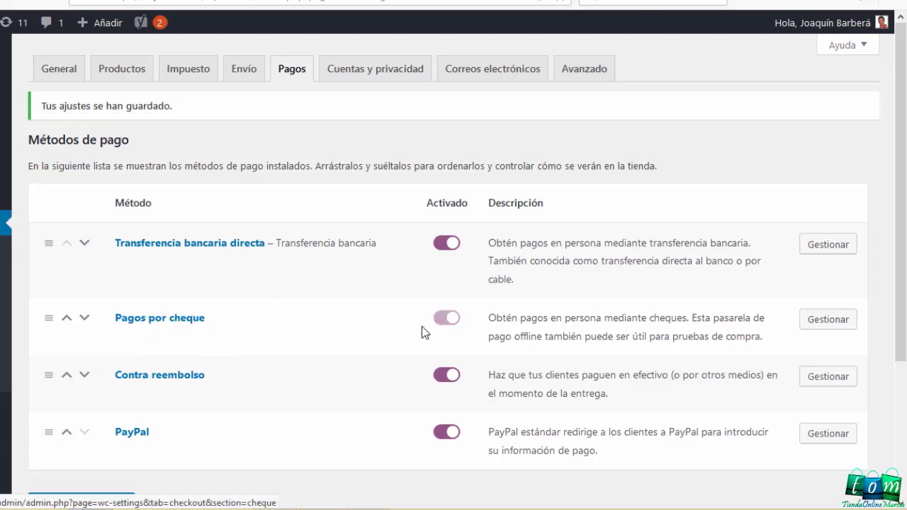
scroll(422, 304, down, 1)
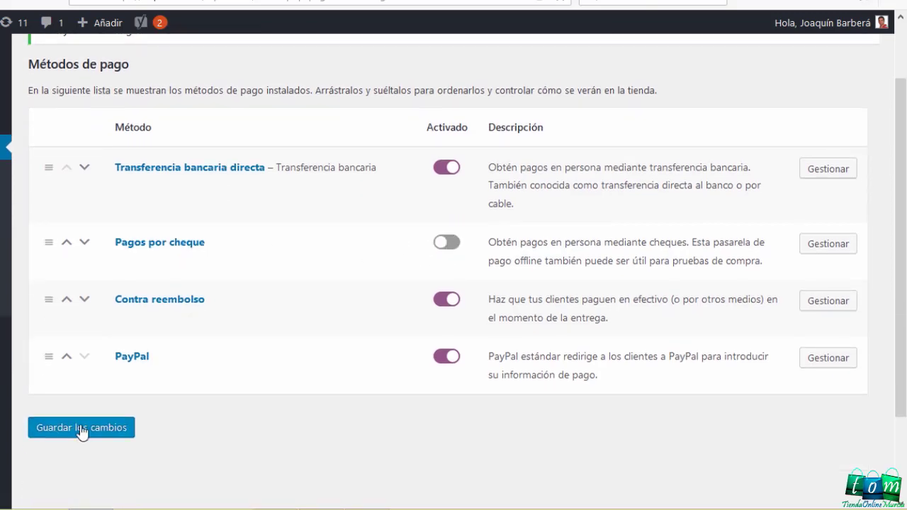
click(81, 429)
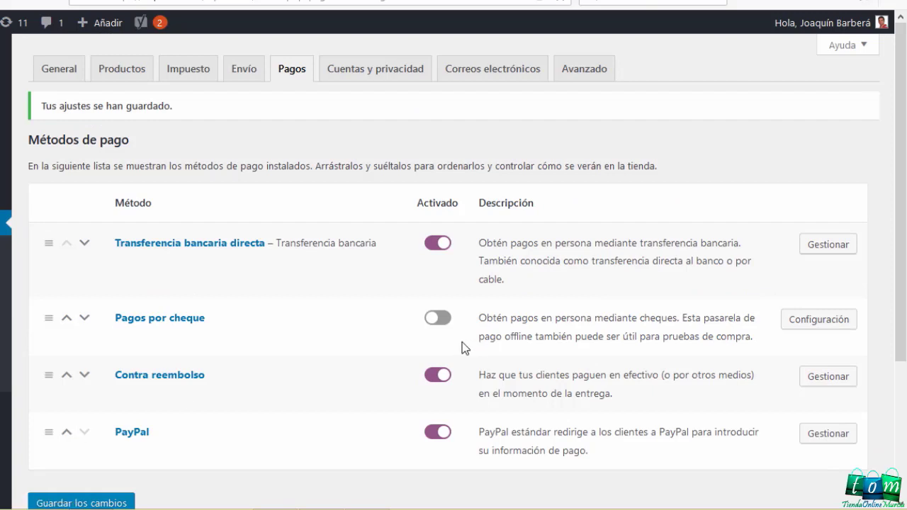
scroll(464, 347, down, 1)
drag(205, 245, 119, 249)
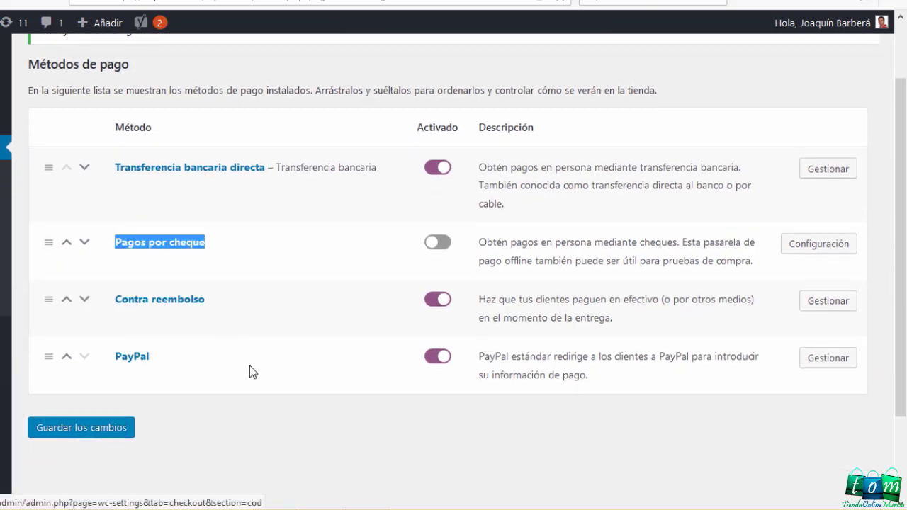
click(240, 403)
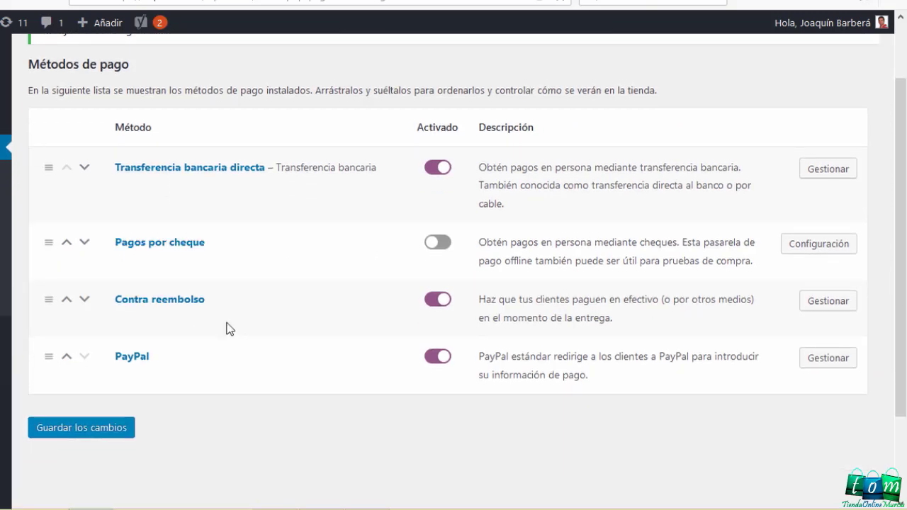
drag(218, 305, 117, 314)
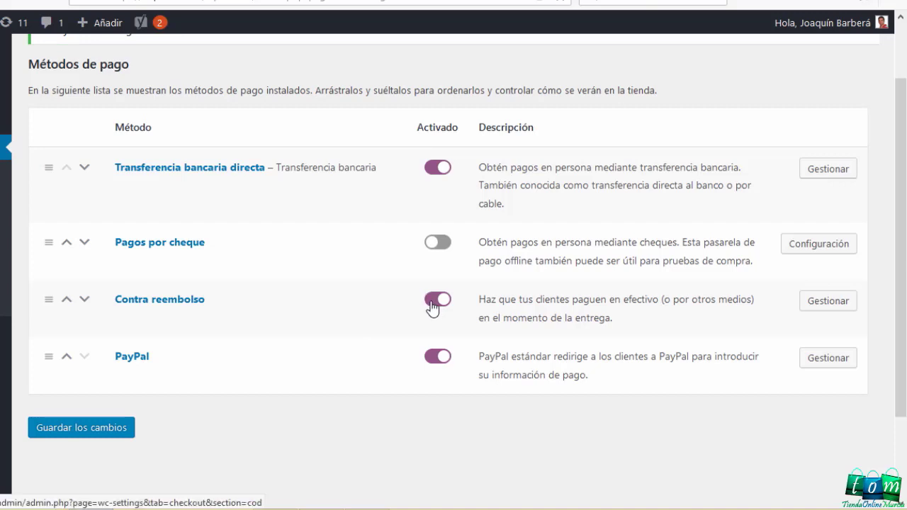
scroll(185, 338, down, 2)
double_click(118, 292)
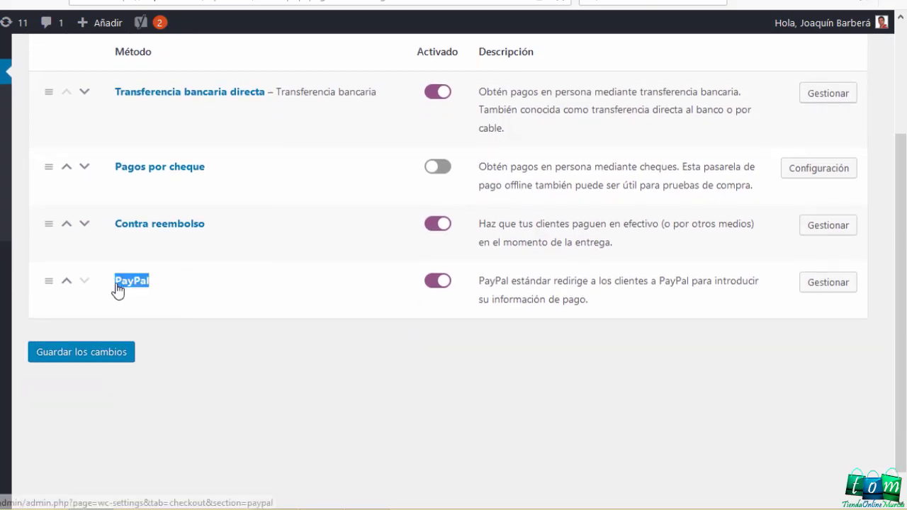
click(232, 387)
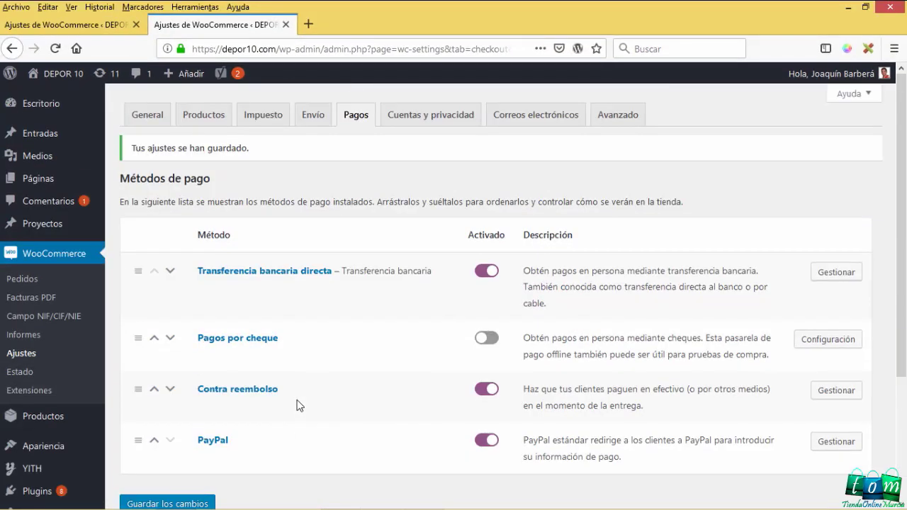
scroll(423, 319, down, 2)
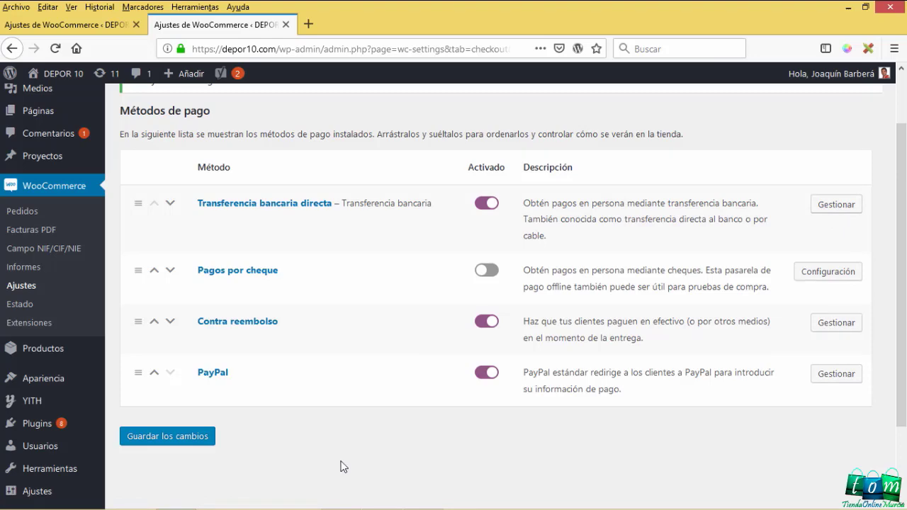
scroll(343, 466, down, 1)
scroll(354, 411, up, 1)
scroll(362, 441, up, 1)
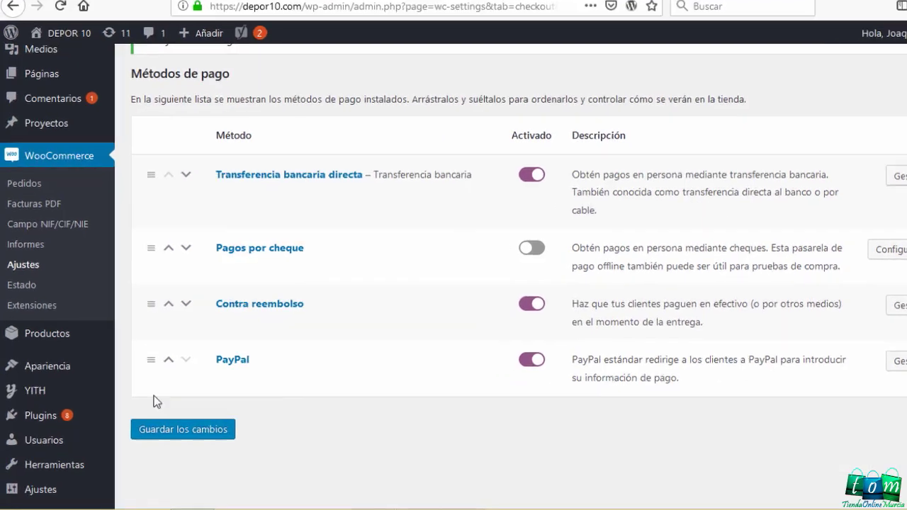
mouse_move(61, 495)
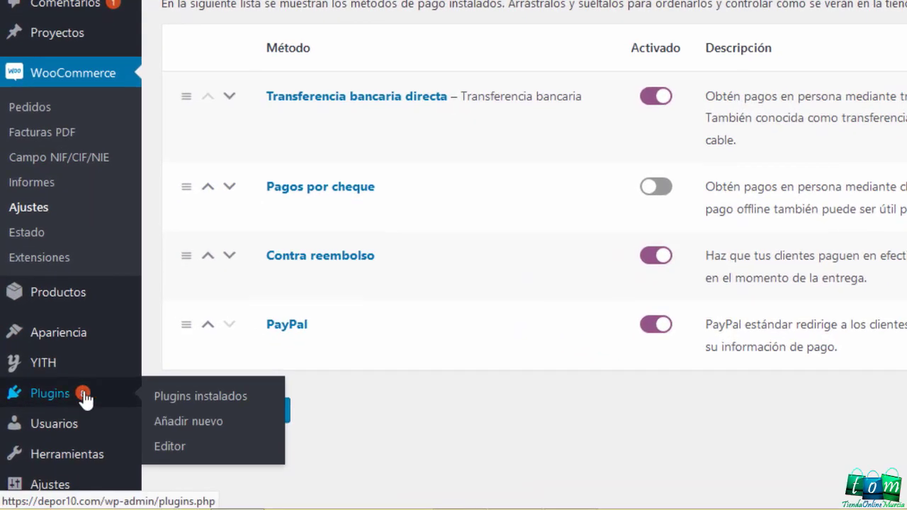
- Open the Add Plugins page in a new tab and search for 'stripe'
right_click(191, 420)
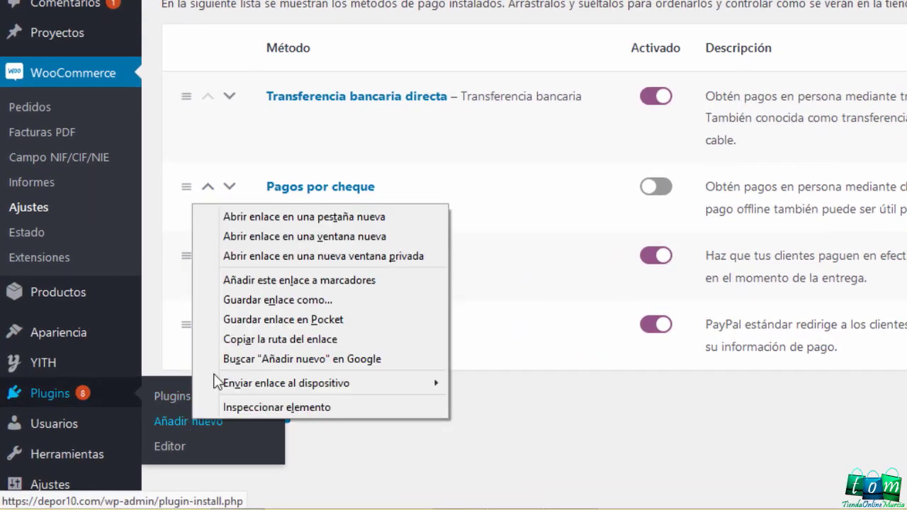
click(307, 219)
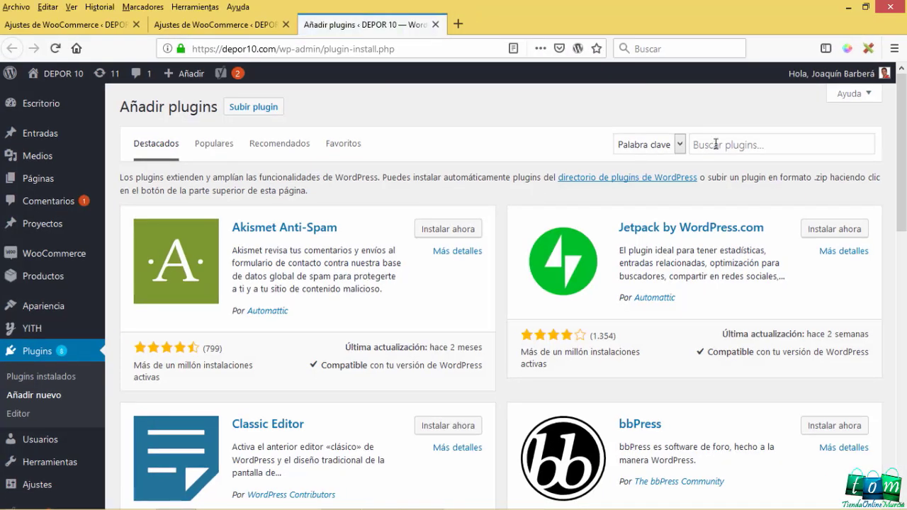
click(716, 145)
text(s)
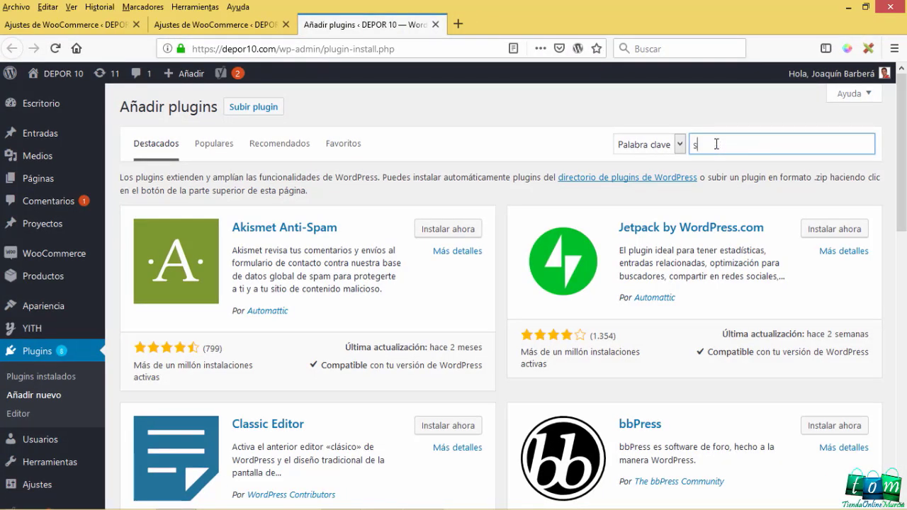
text(tri)
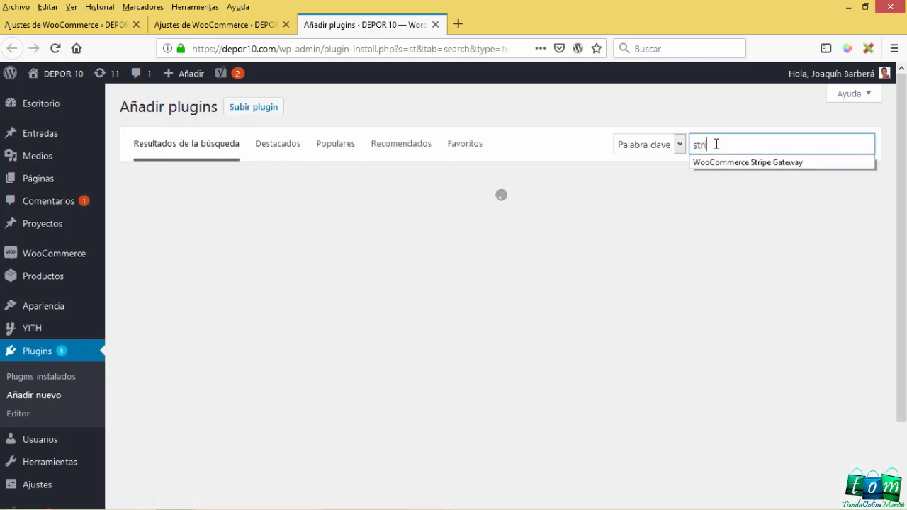
text(pe)
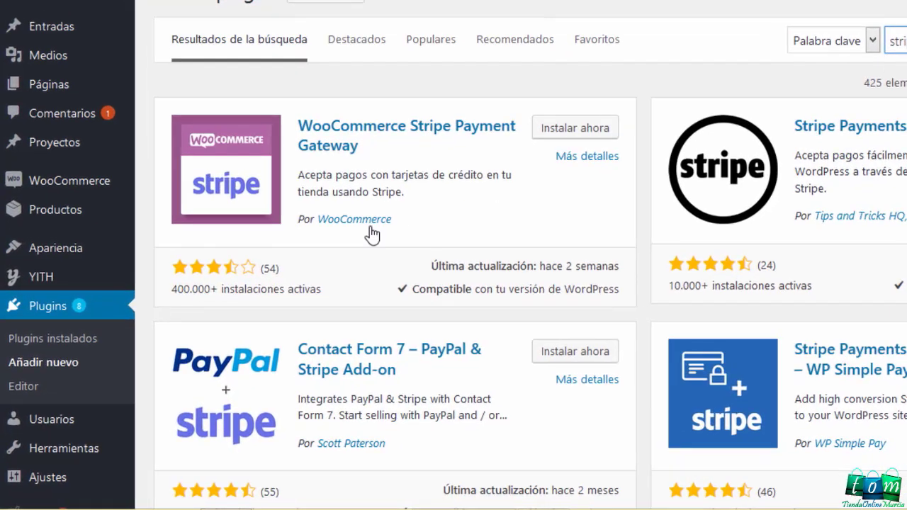
- Install and activate the WooCommerce Stripe Payment Gateway plugin
drag(309, 278, 234, 205)
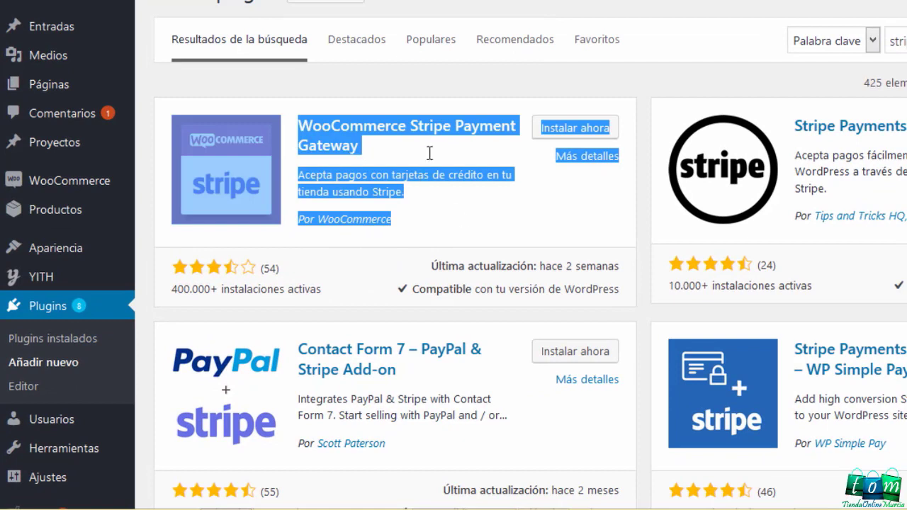
click(437, 217)
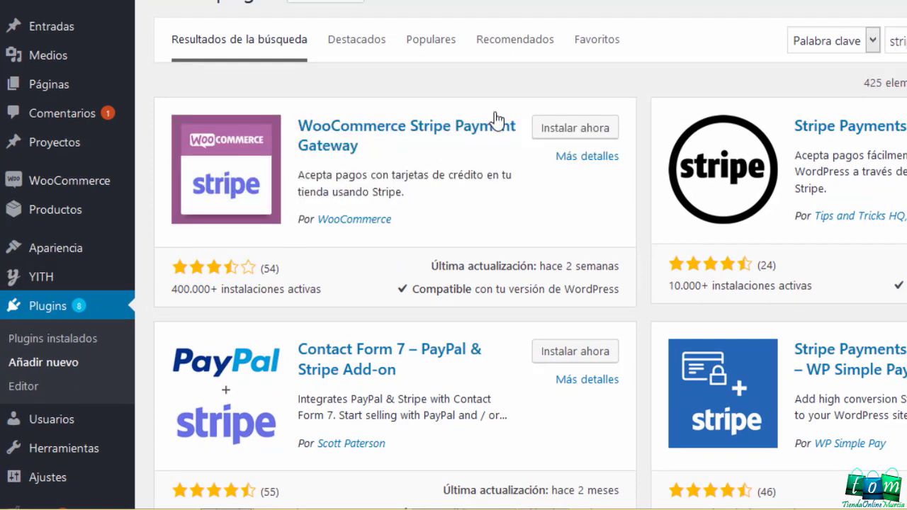
click(558, 128)
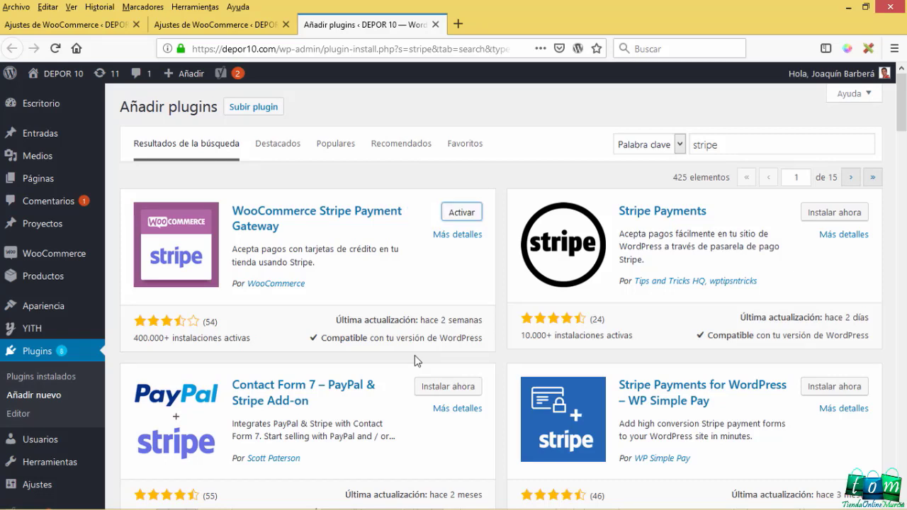
click(459, 215)
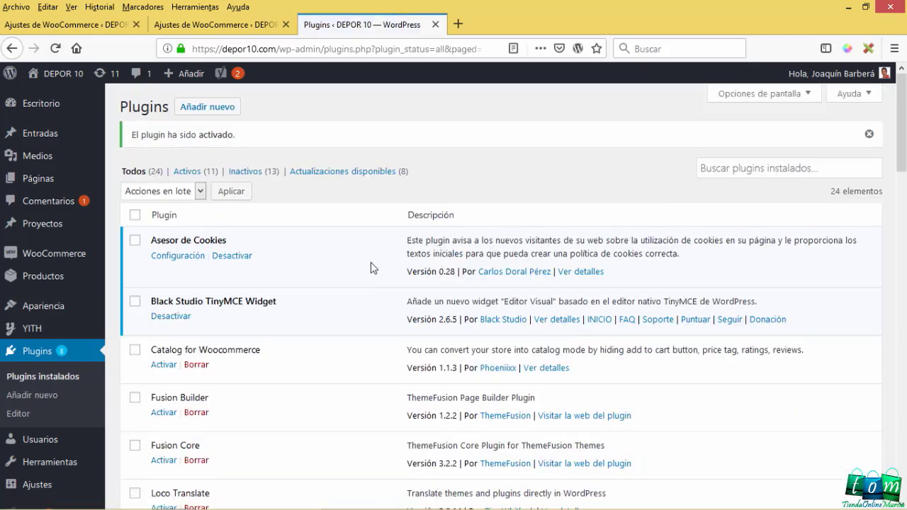
- Reload the WooCommerce payment settings so the new Stripe methods appear in the list
click(219, 25)
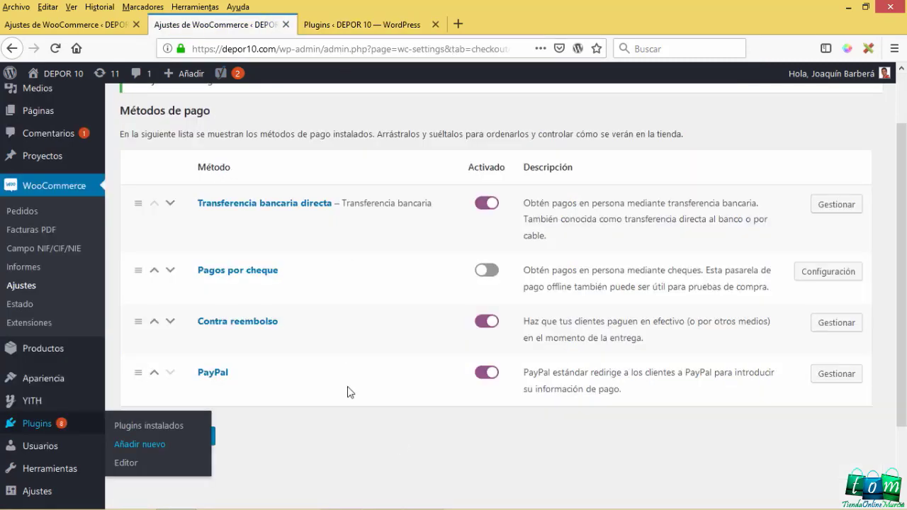
scroll(348, 385, up, 2)
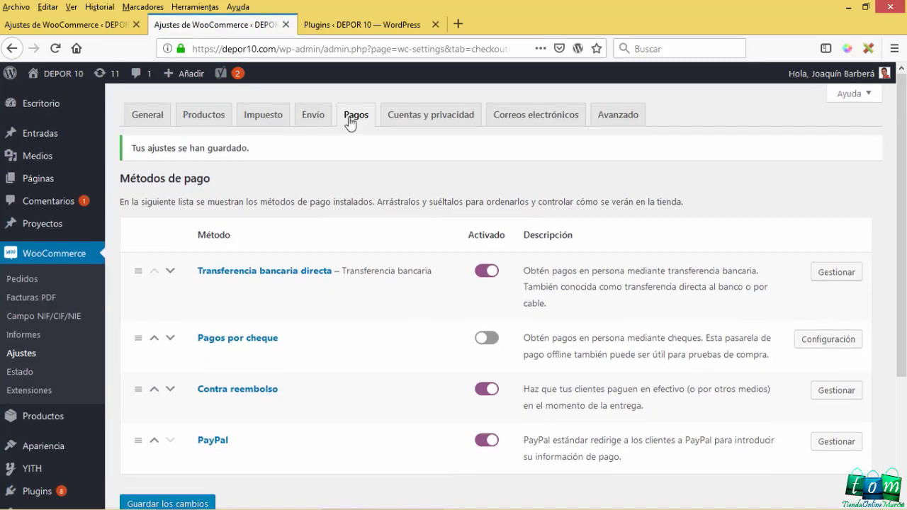
key(F5)
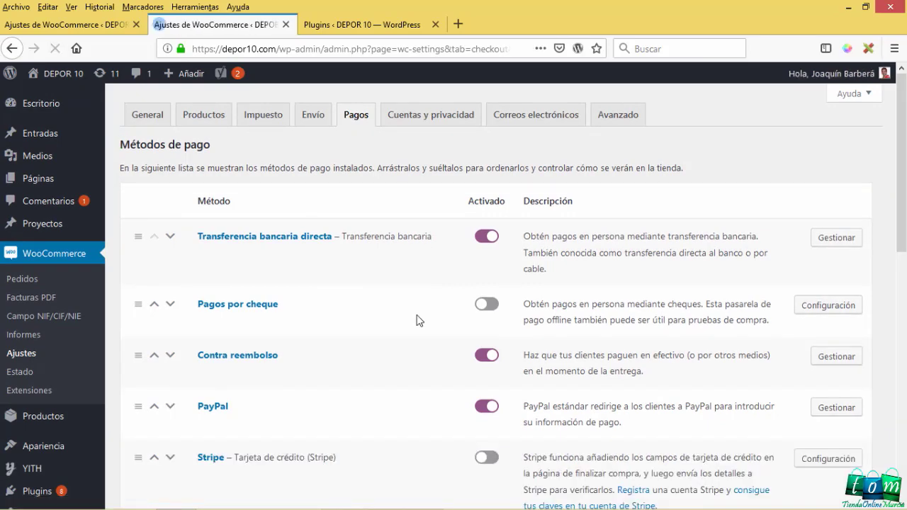
scroll(370, 324, down, 5)
scroll(258, 295, down, 3)
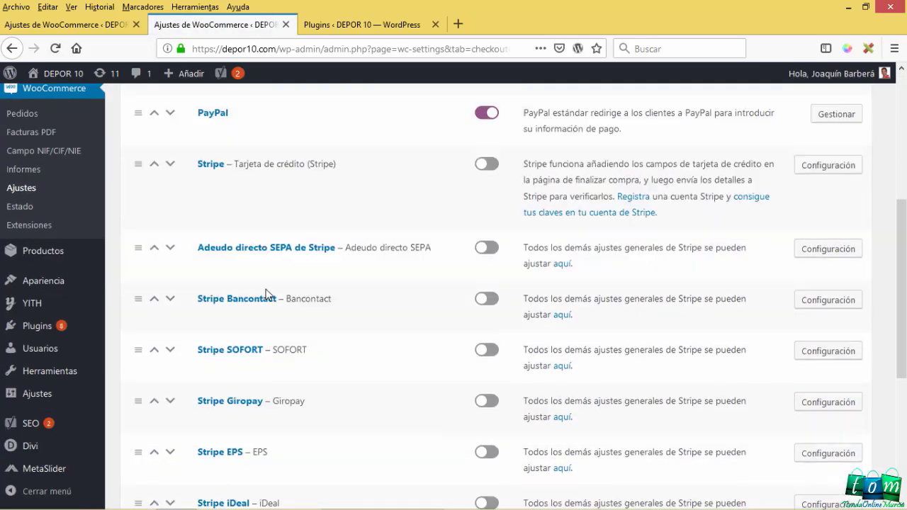
scroll(270, 398, up, 3)
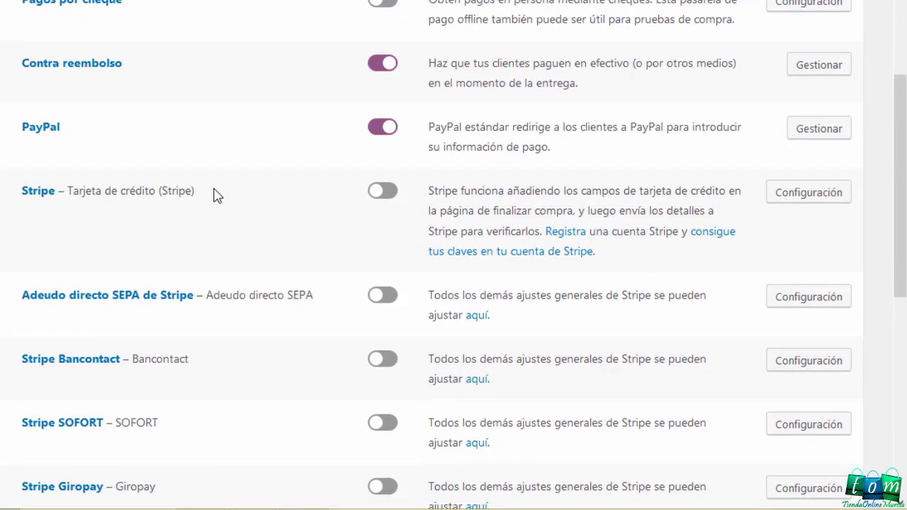
- Enable the Stripe credit card gateway and save the payment settings
drag(239, 211, 51, 218)
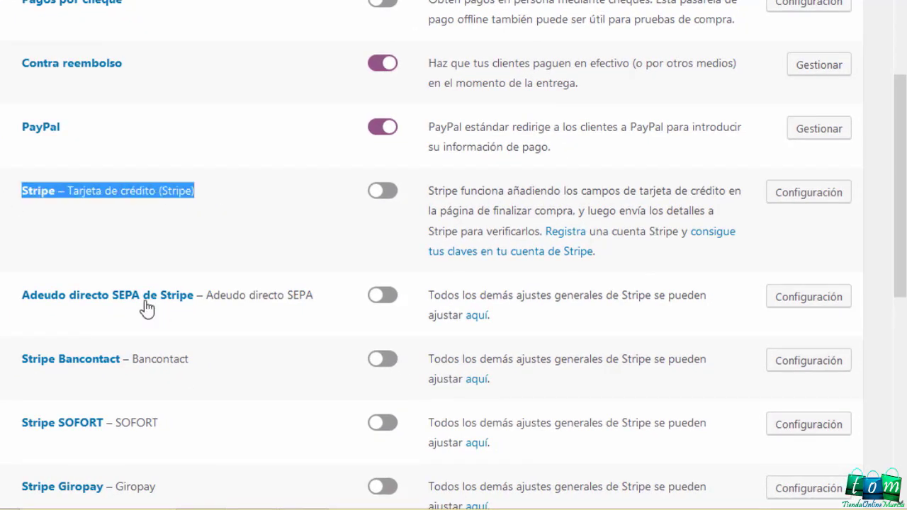
click(386, 197)
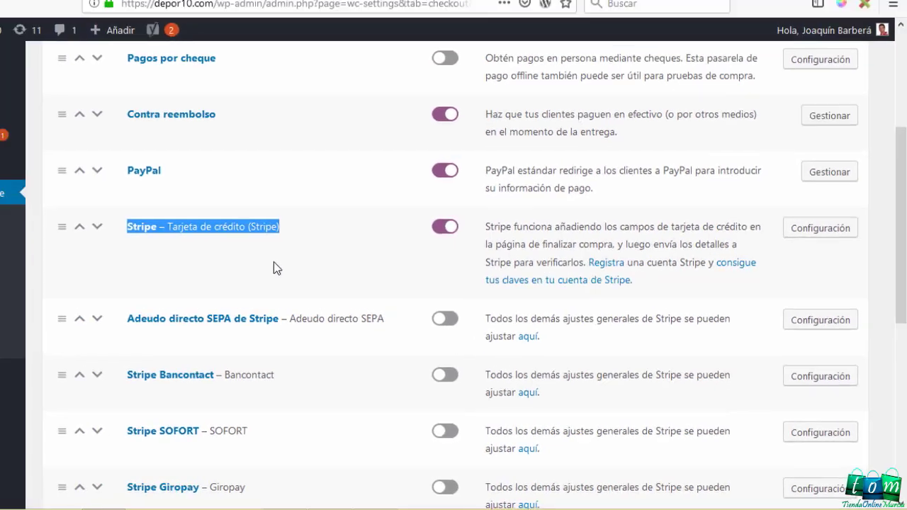
scroll(273, 267, down, 5)
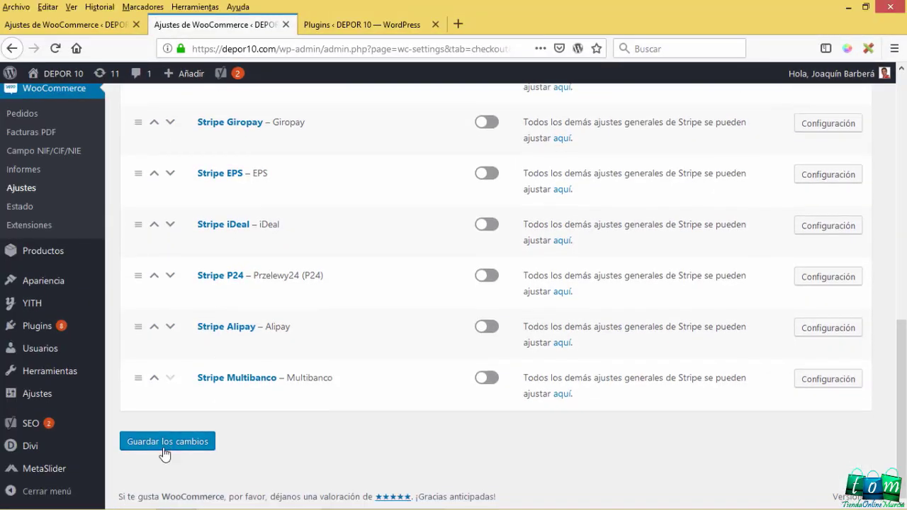
click(167, 441)
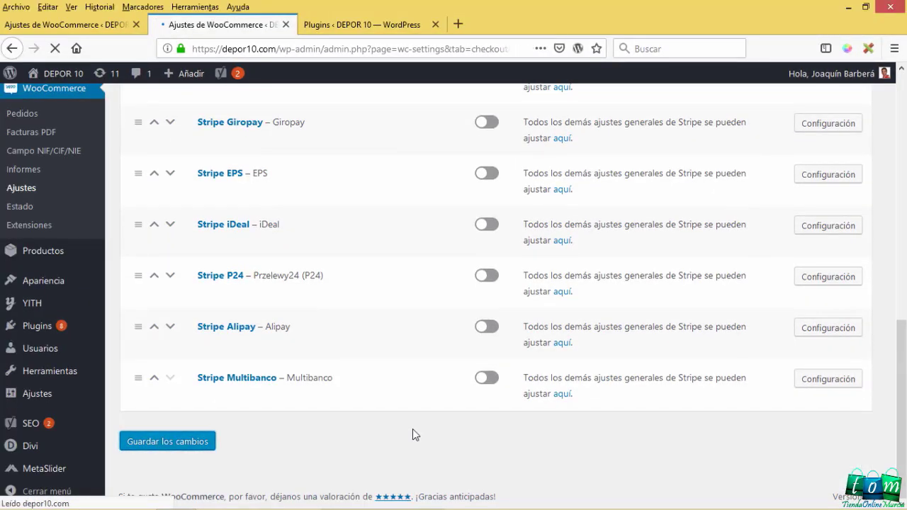
scroll(330, 340, down, 5)
scroll(330, 338, down, 2)
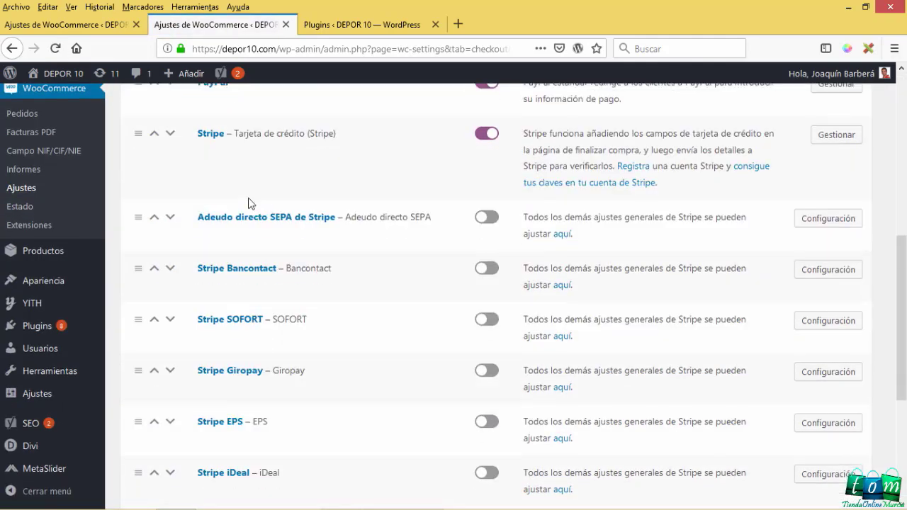
scroll(324, 413, down, 2)
scroll(317, 376, down, 2)
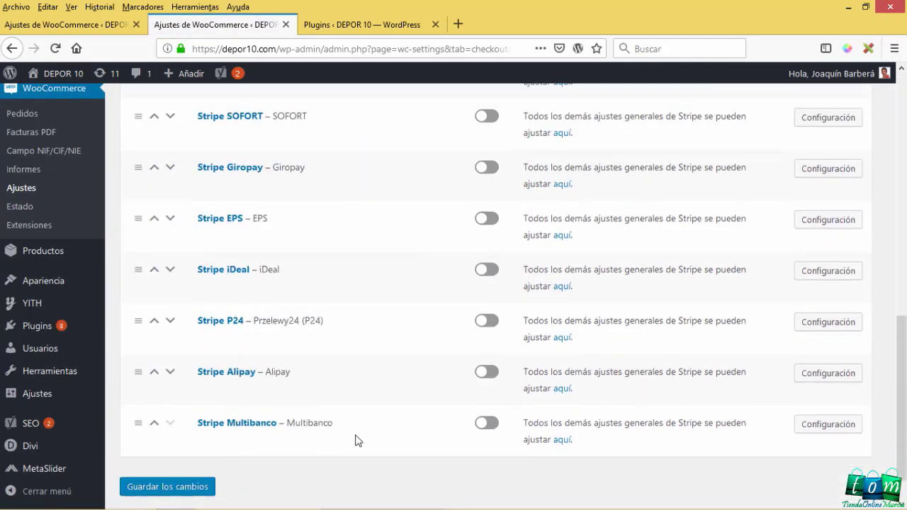
drag(357, 428, 195, 297)
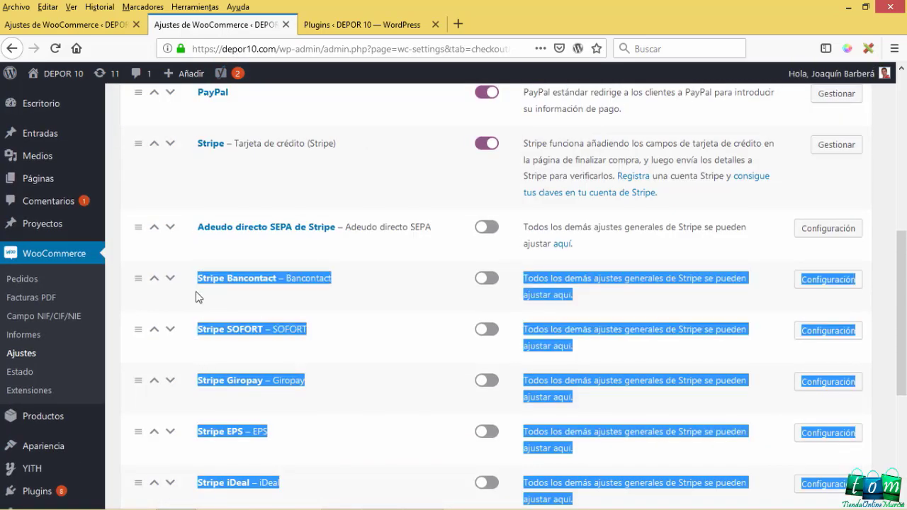
drag(197, 291, 200, 243)
scroll(326, 376, up, 4)
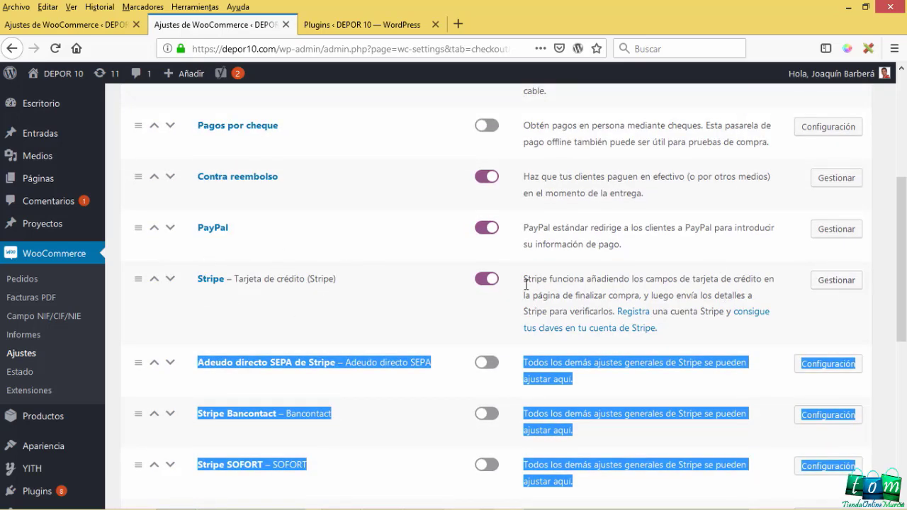
drag(525, 283, 604, 306)
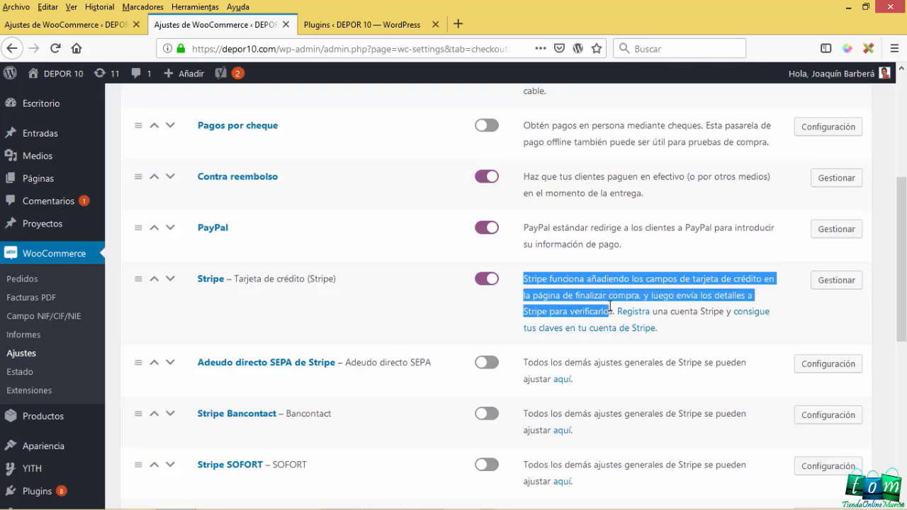
click(705, 329)
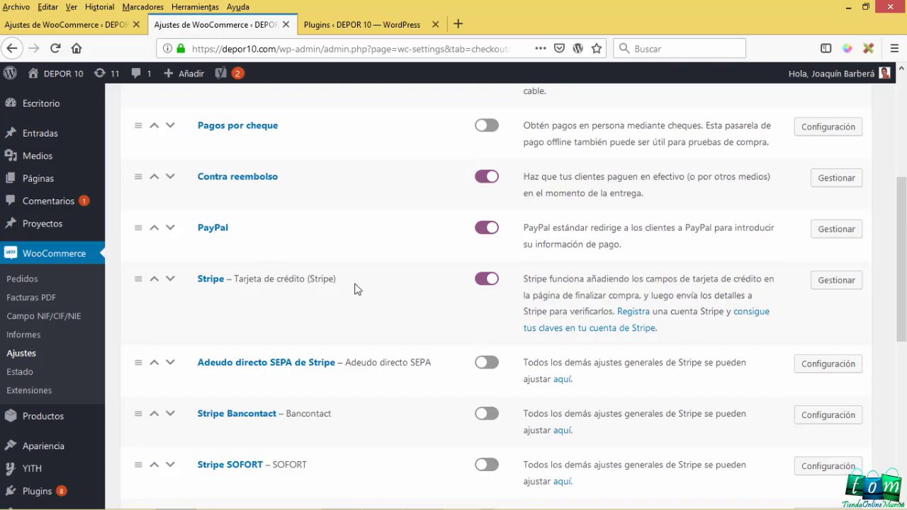
drag(356, 289, 196, 283)
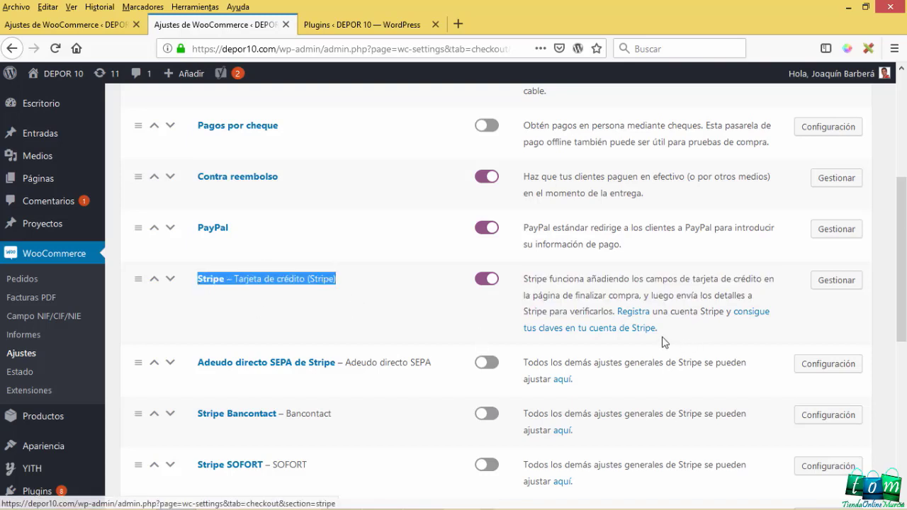
click(686, 328)
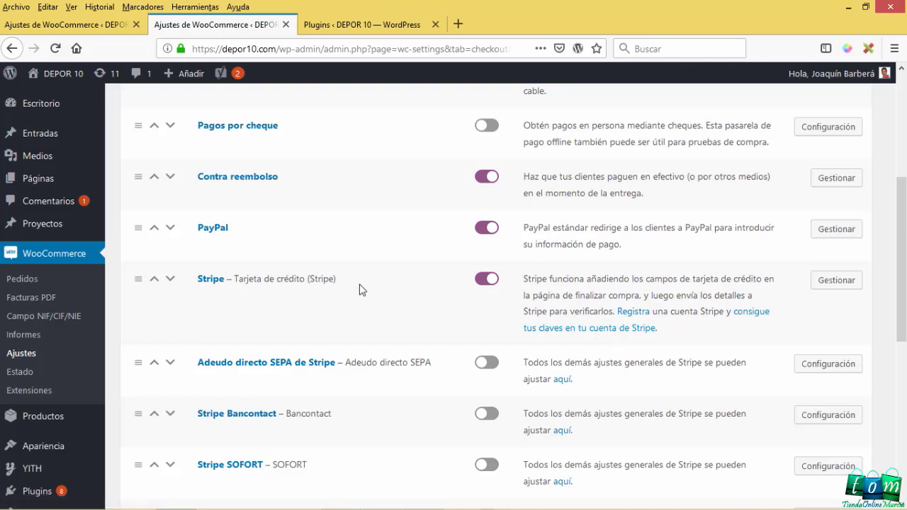
drag(359, 289, 200, 290)
click(216, 309)
scroll(284, 368, up, 2)
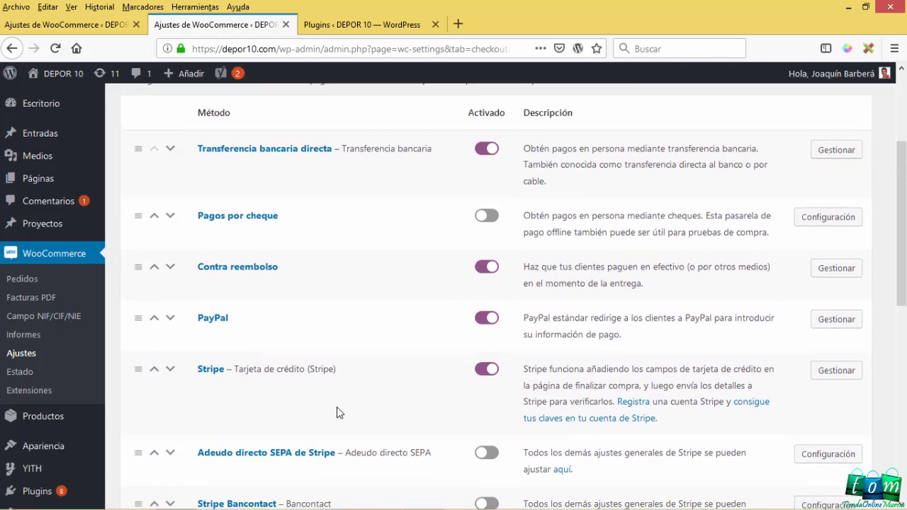
scroll(336, 411, up, 2)
drag(369, 423, 199, 196)
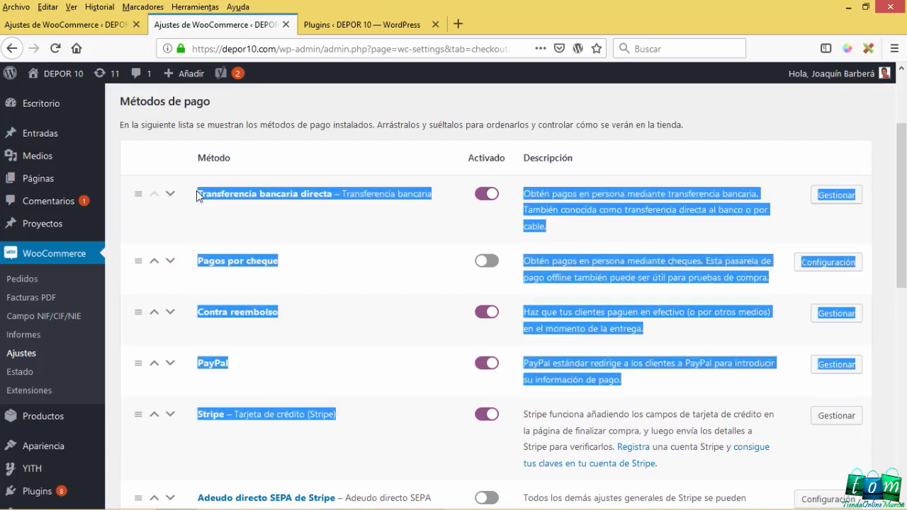
click(388, 453)
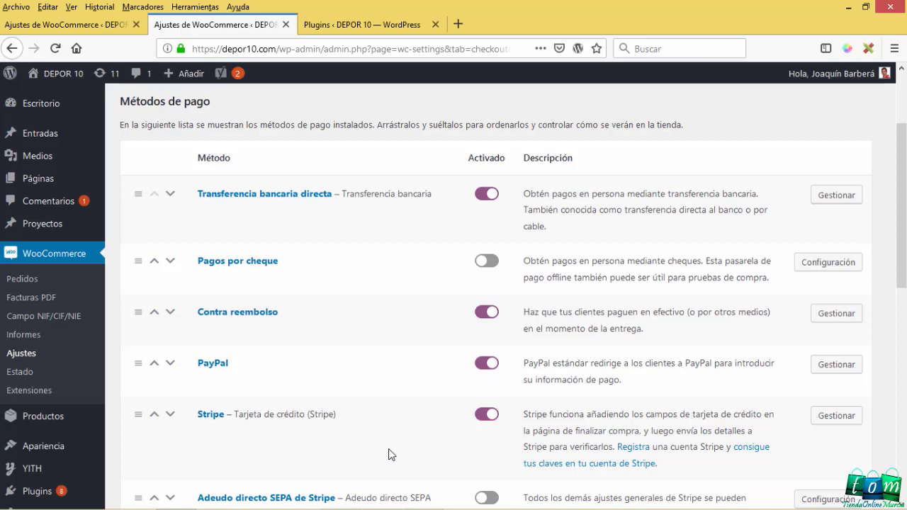
scroll(426, 418, down, 2)
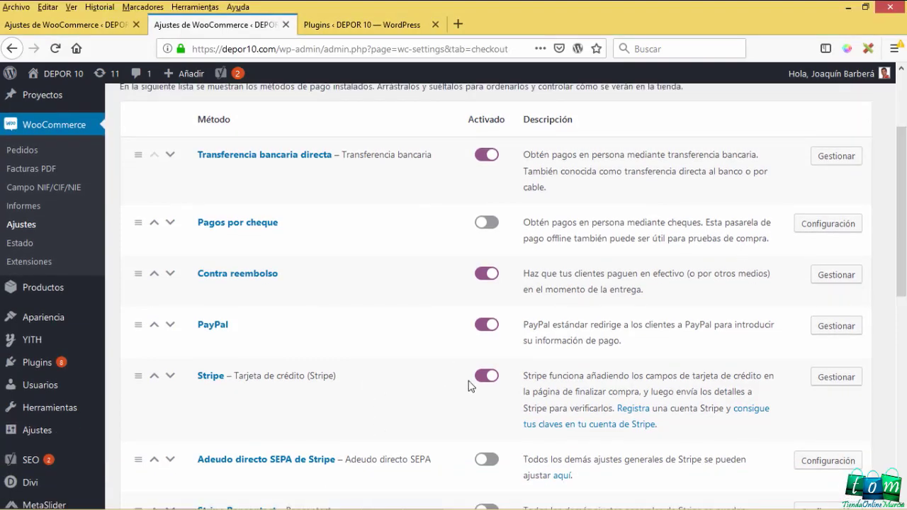
- Disable the Stripe gateway and save with 'Guardar los cambios'
click(485, 379)
double_click(200, 394)
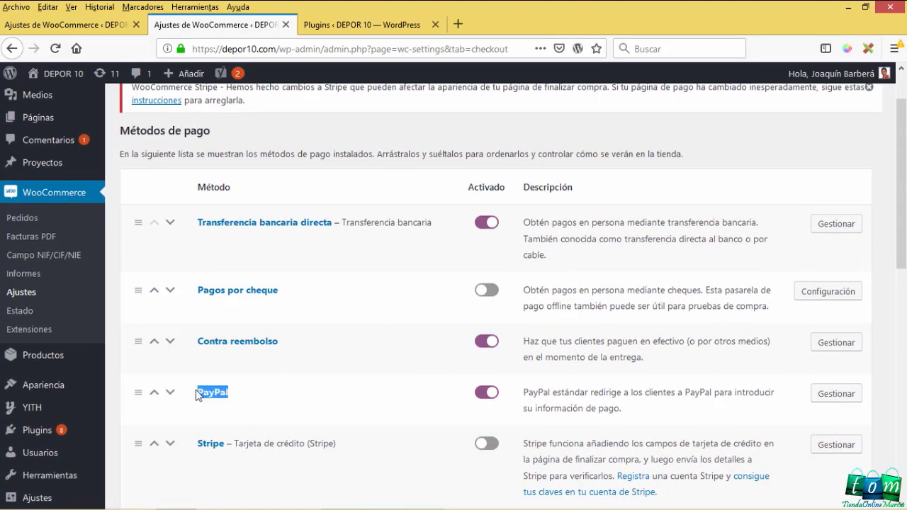
triple_click(179, 346)
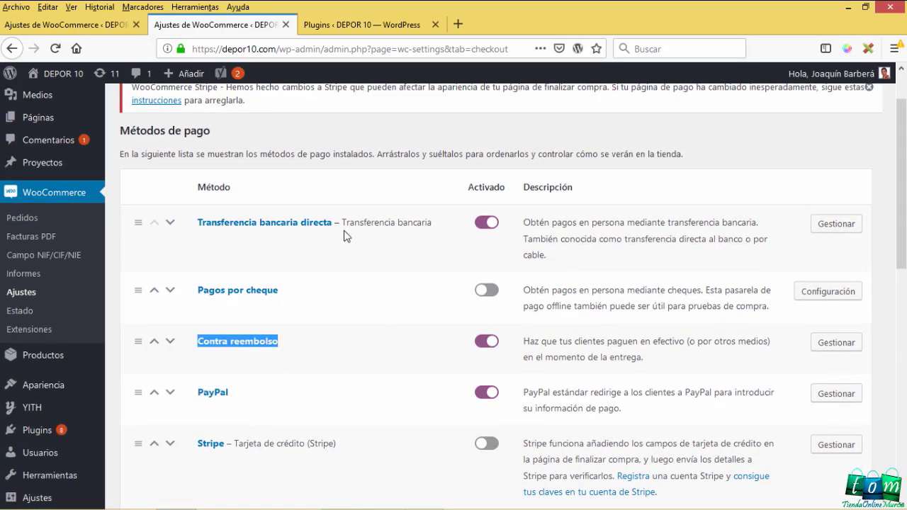
drag(340, 225, 197, 224)
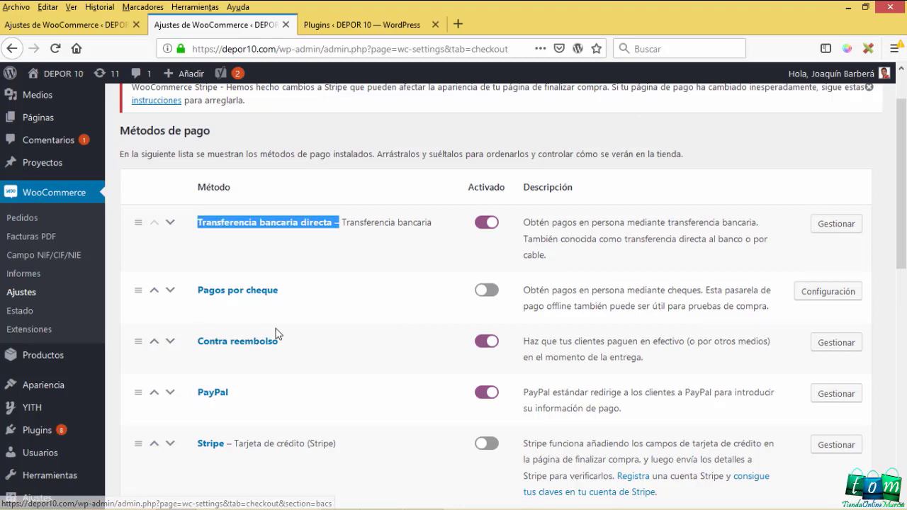
scroll(277, 334, down, 3)
scroll(277, 339, down, 10)
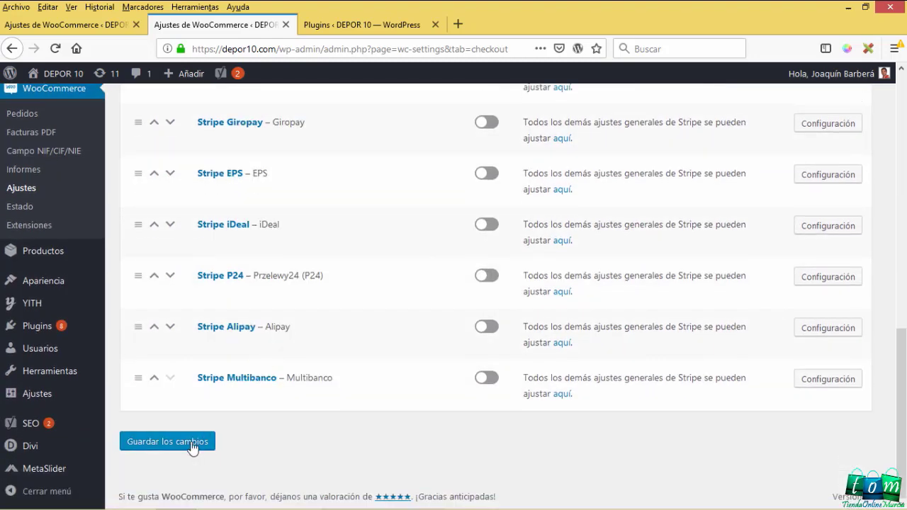
click(196, 442)
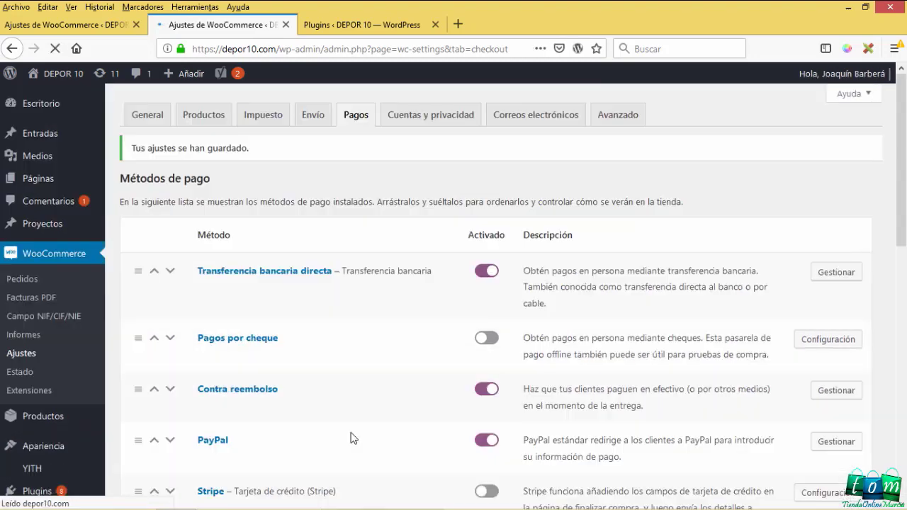
- Review the saved payment list, confirming Transferencia bancaria directa is still enabled
scroll(353, 386, down, 4)
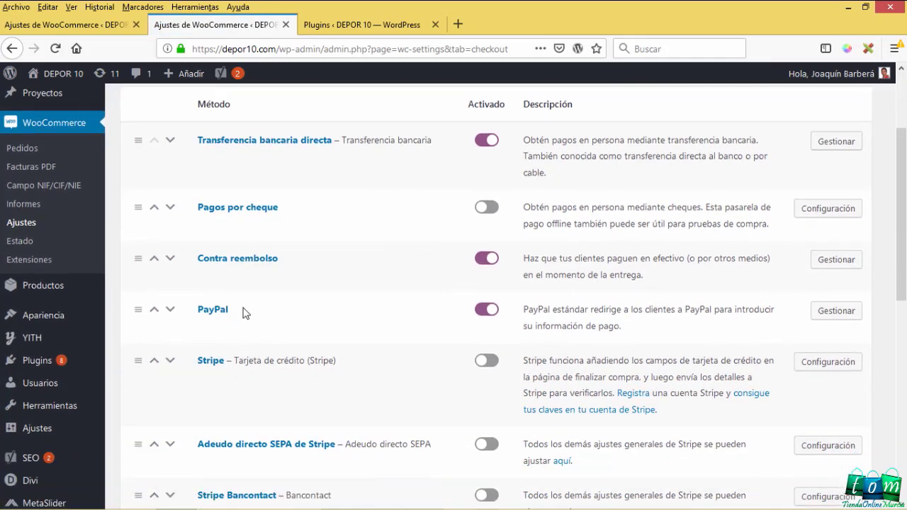
drag(228, 306, 197, 266)
scroll(275, 319, up, 4)
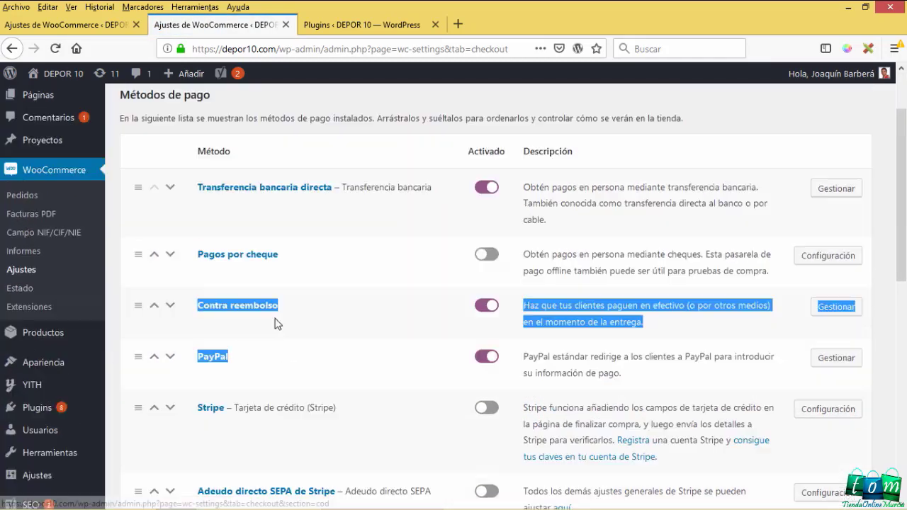
triple_click(315, 272)
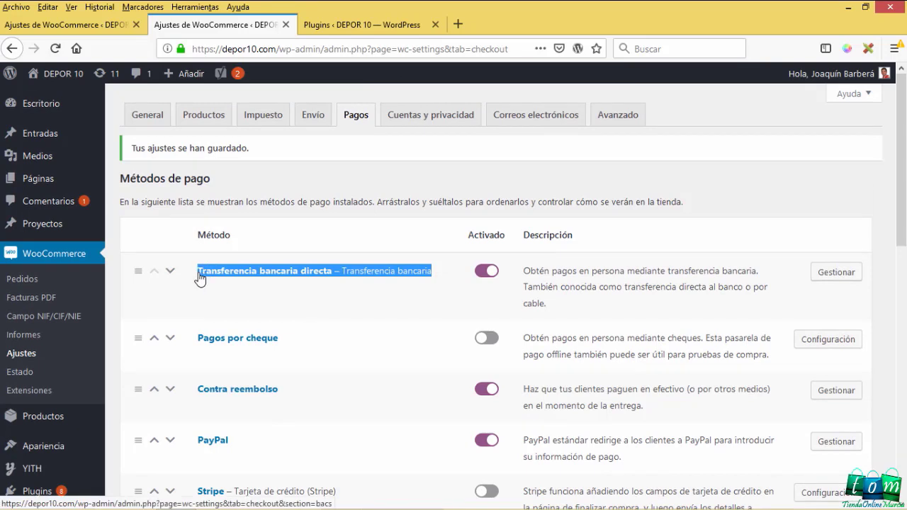
click(308, 310)
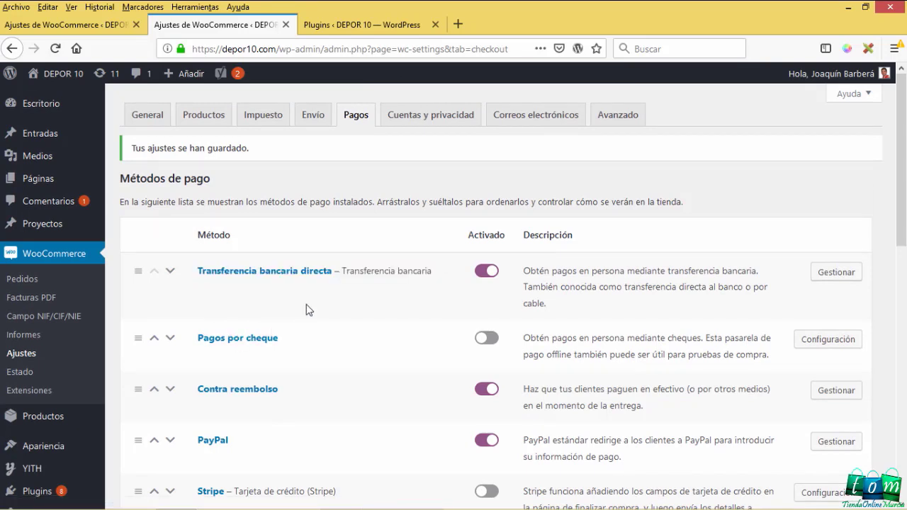